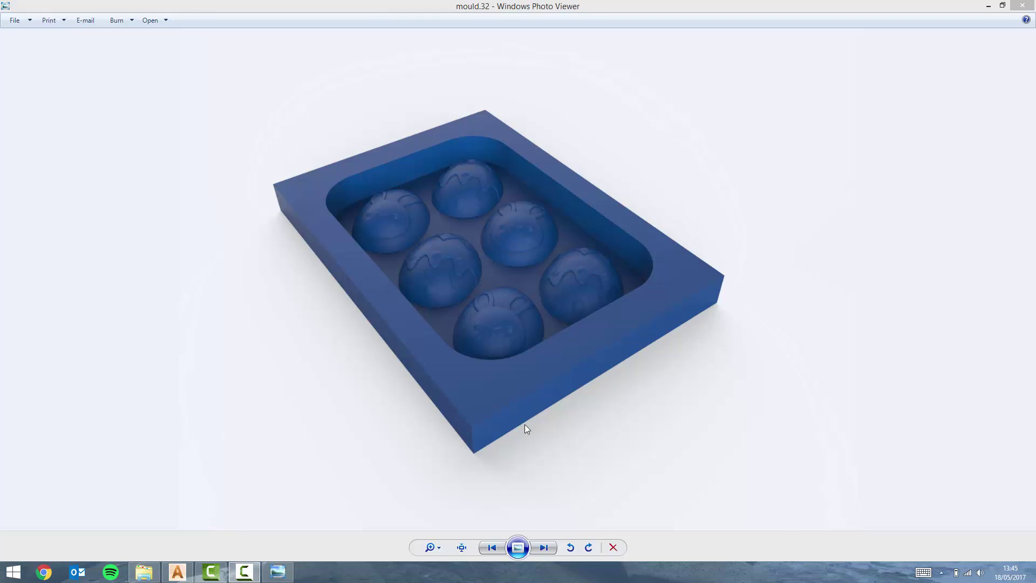
# - Switch to ArtCAM and create a new model 180 mm wide and 250 mm high with the origin at its centre
pyautogui.click(188, 576)
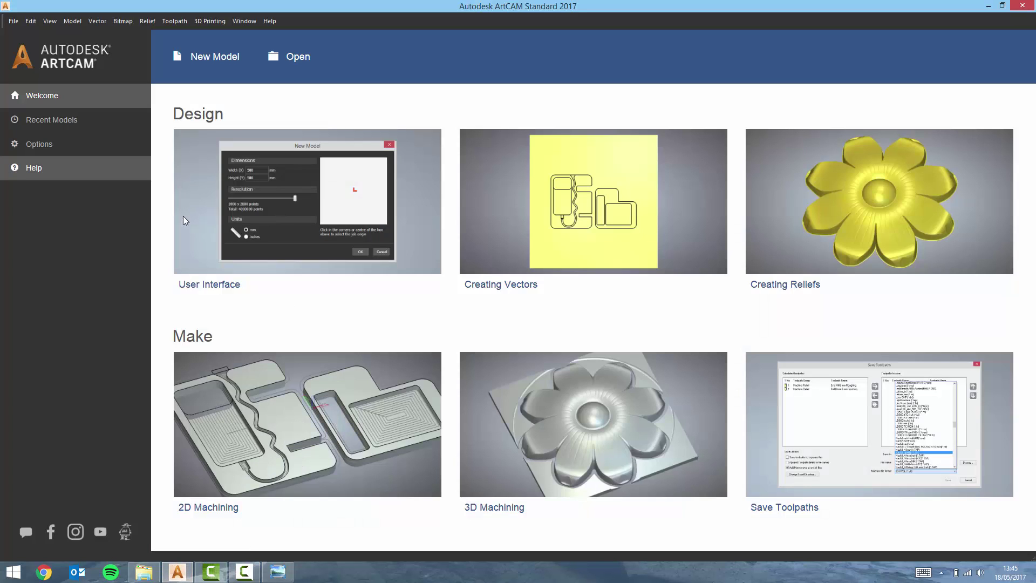
pyautogui.click(216, 60)
pyautogui.click(442, 230)
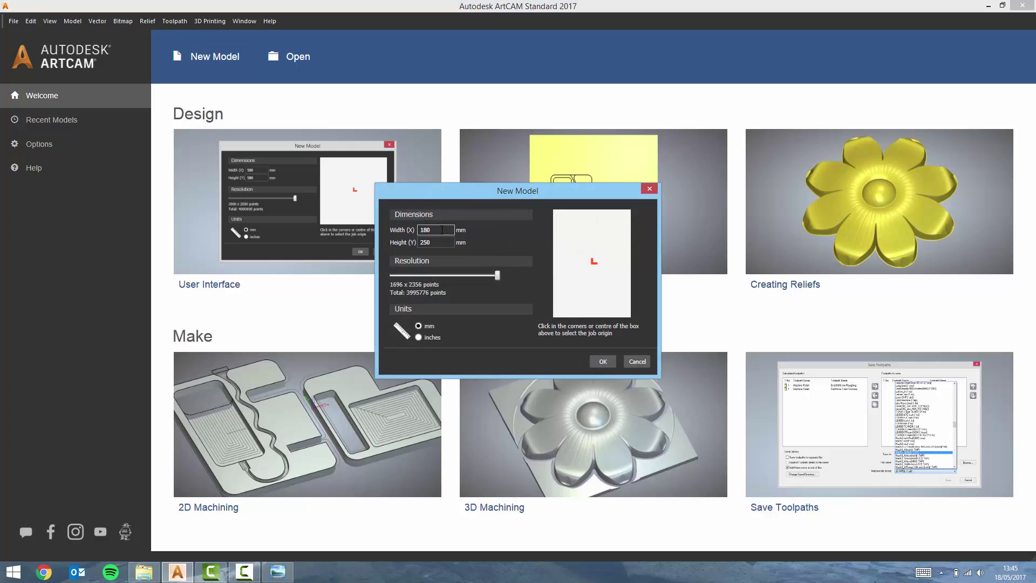
pyautogui.click(434, 245)
pyautogui.click(604, 361)
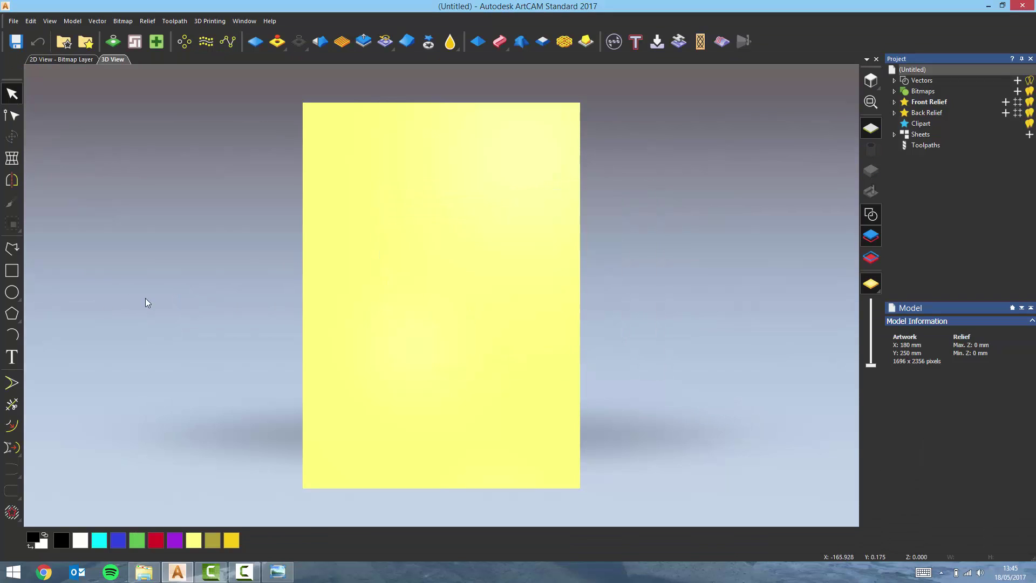
# - Create an ellipse 52 mm wide and 67 mm high centred at X 0, Y 0
pyautogui.click(12, 291)
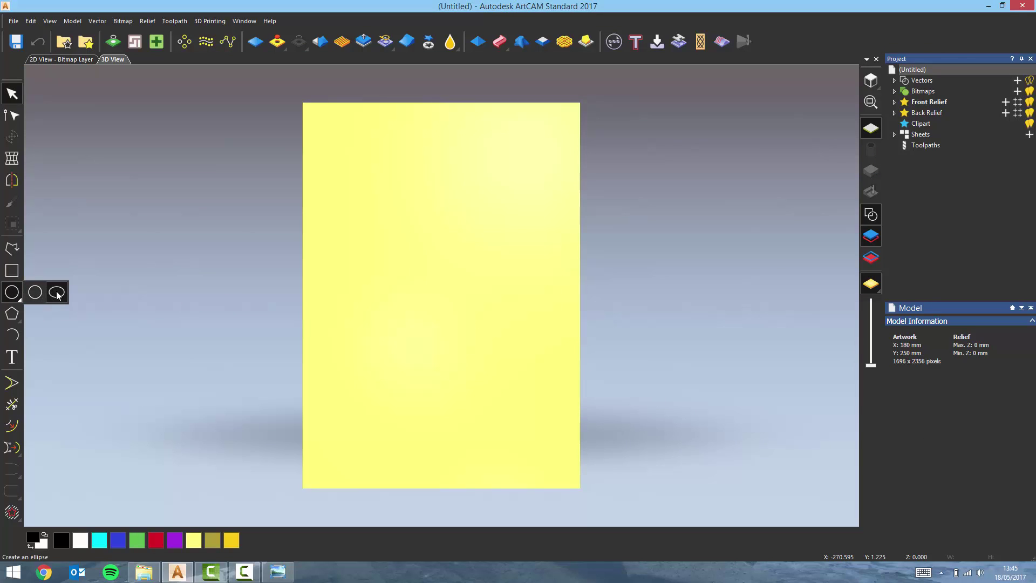
pyautogui.click(57, 293)
pyautogui.click(947, 147)
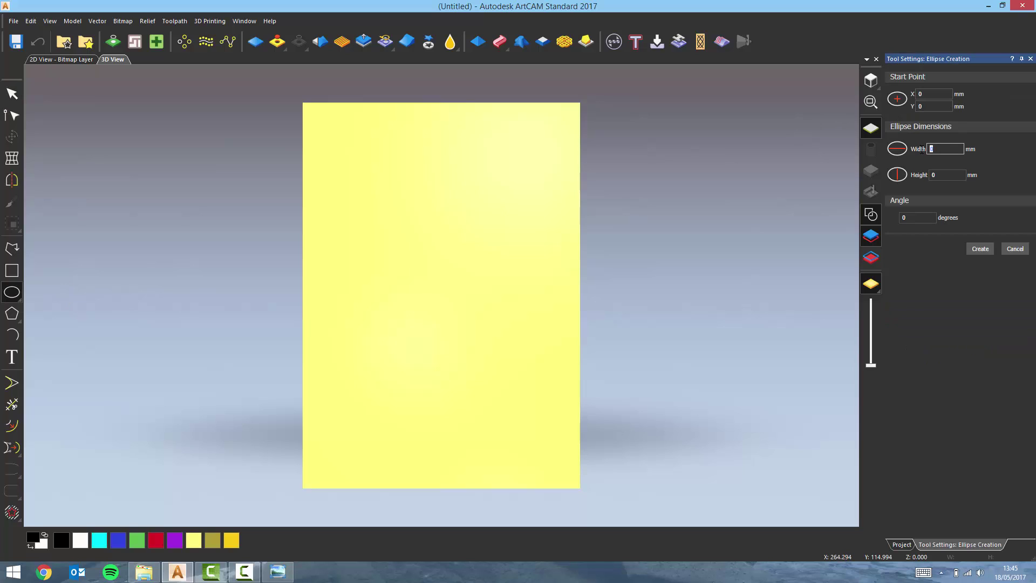
pyautogui.write('52')
pyautogui.press('Tab')
pyautogui.write('67')
pyautogui.press('Tab')
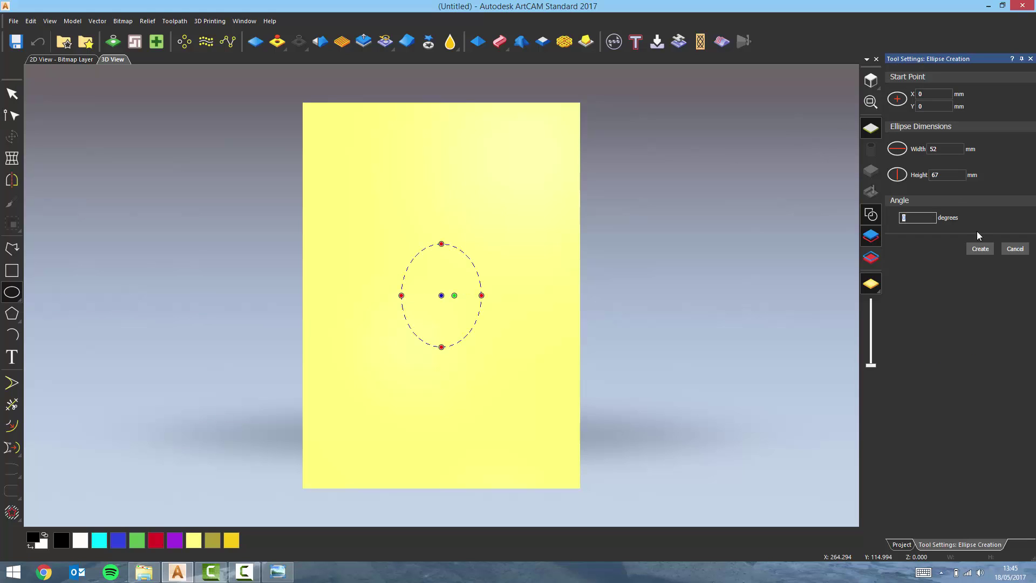
pyautogui.click(985, 248)
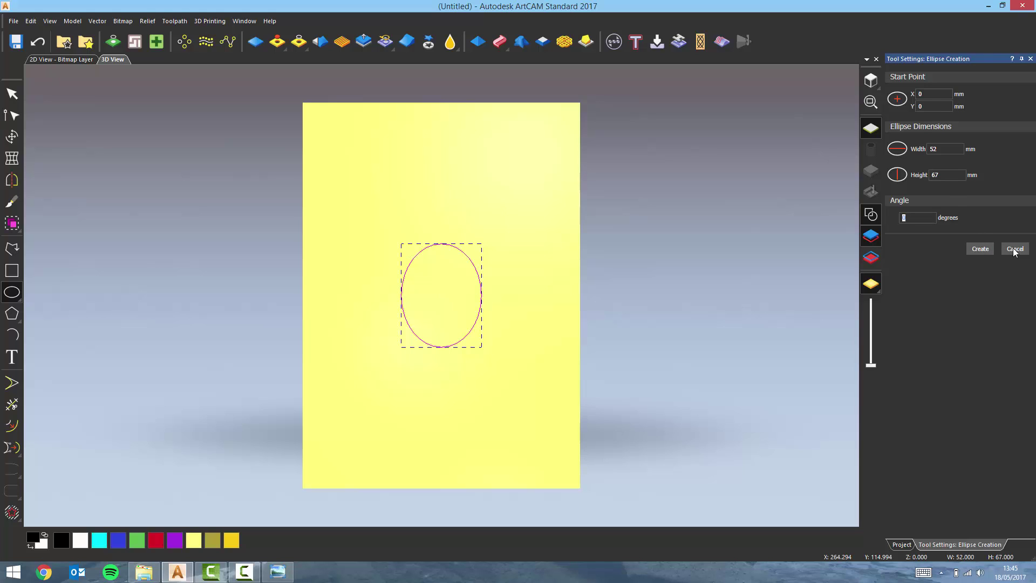
pyautogui.click(1014, 249)
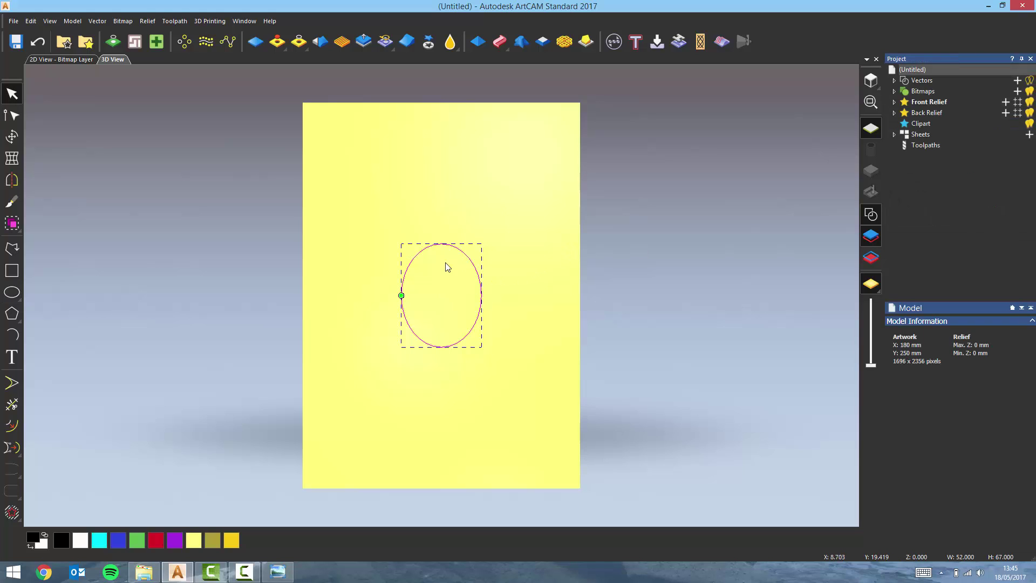
# - Enter node editing on the ellipse and insert an extra node midway along each of its four curve spans
pyautogui.scroll(3, 401, 294)
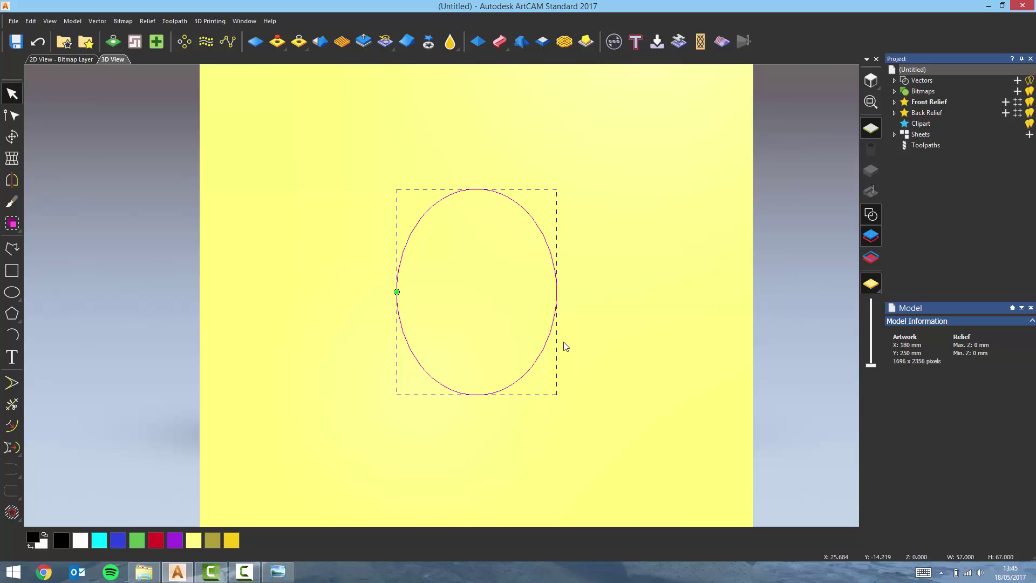
pyautogui.press('n')
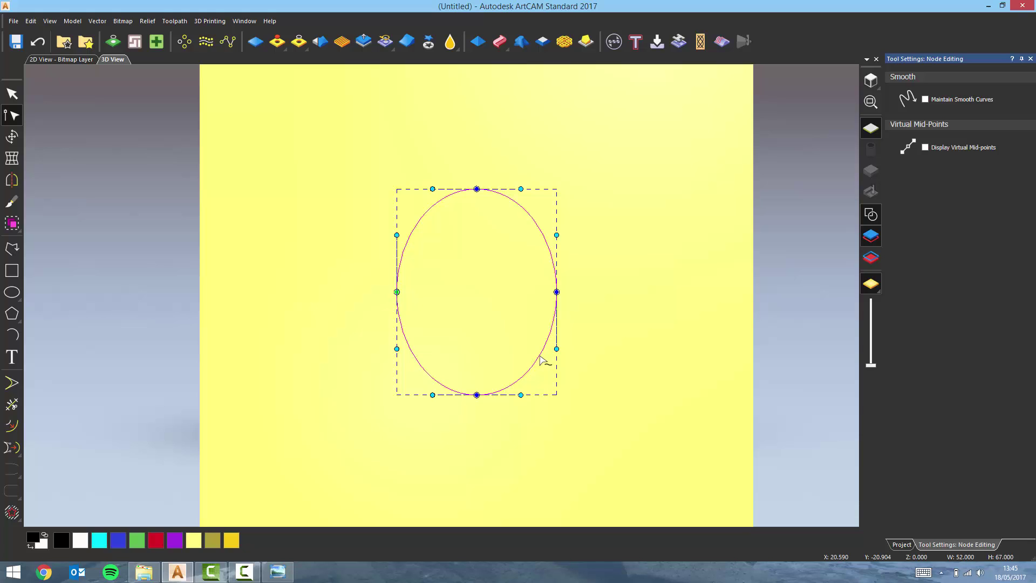
pyautogui.press('i')
pyautogui.press('i')
pyautogui.press('i')
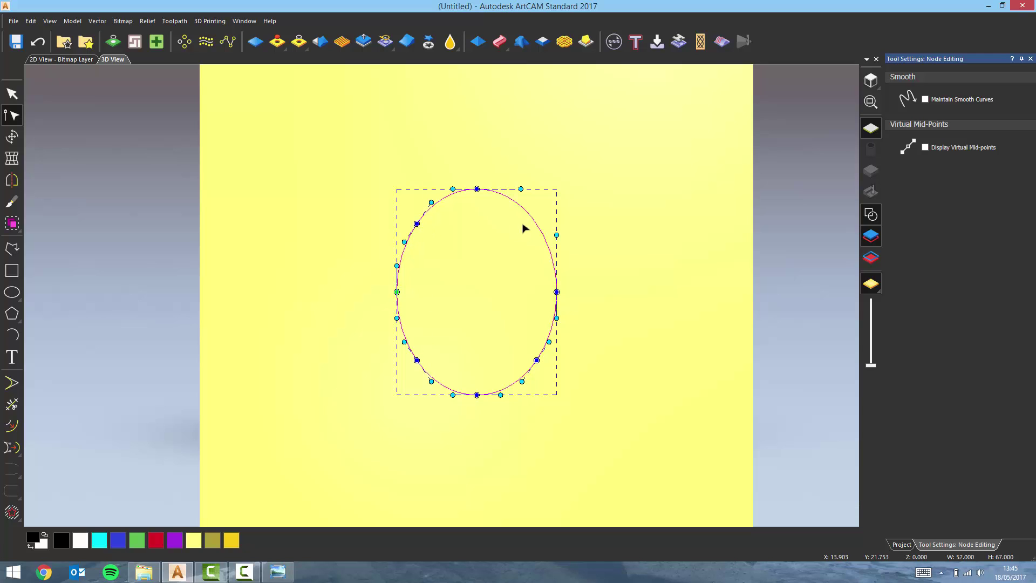
pyautogui.press('i')
# - Nudge the ellipse's two upper diagonal nodes and its two lower diagonal nodes down by one increment
pyautogui.click(536, 223)
pyautogui.keyDown('shift'); pyautogui.click(417, 223); pyautogui.keyUp('shift')
pyautogui.press('Down')
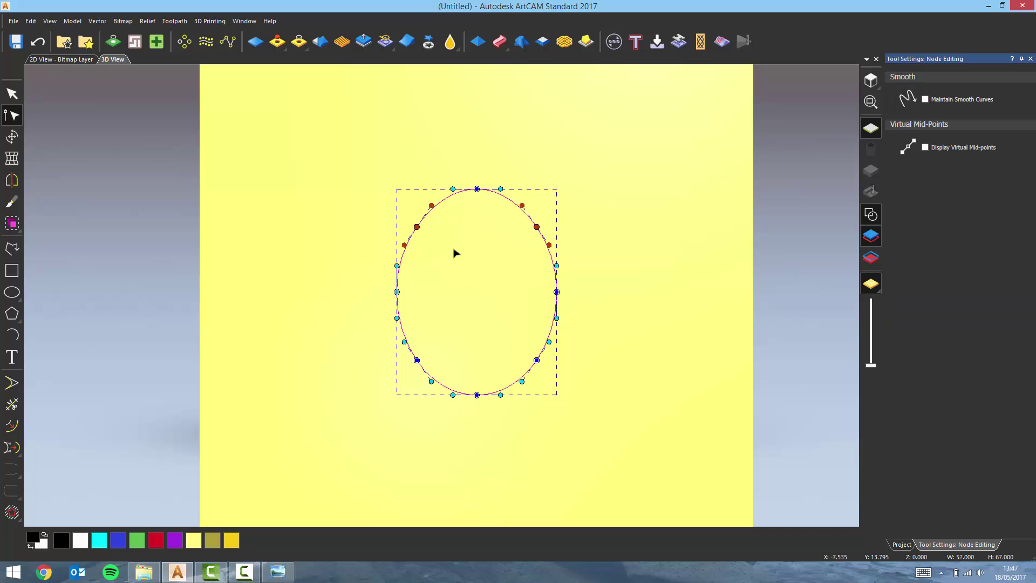
pyautogui.click(537, 360)
pyautogui.keyDown('shift'); pyautogui.click(417, 360); pyautogui.keyUp('shift')
pyautogui.press('Down')
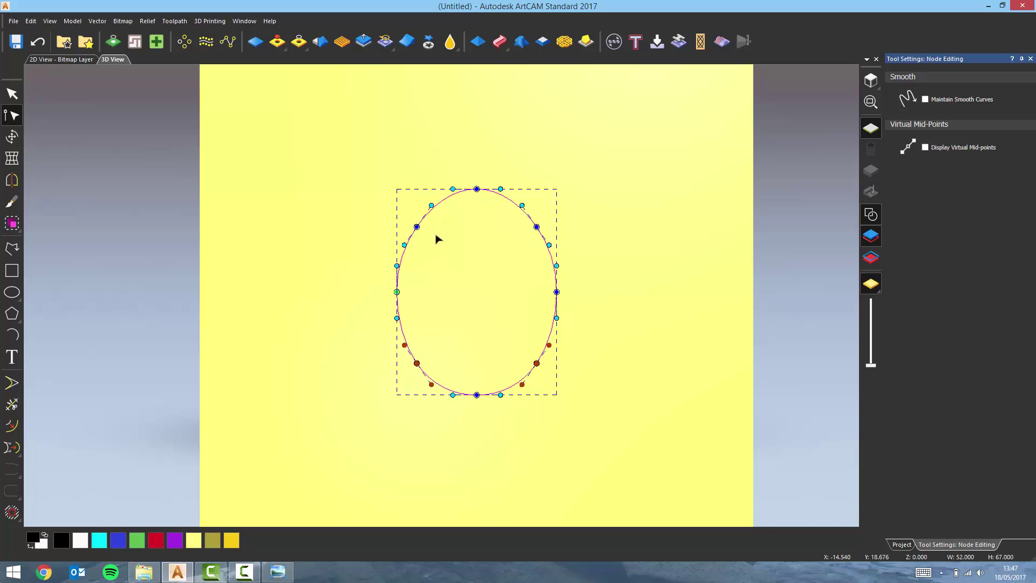
# - Nudge the upper diagonal nodes inward and the lower diagonal nodes outward by one increment to form an egg shape
pyautogui.moveTo(589, 255); pyautogui.dragTo(502, 201)
pyautogui.moveTo(457, 388); pyautogui.dragTo(382, 342)
pyautogui.press('Left')
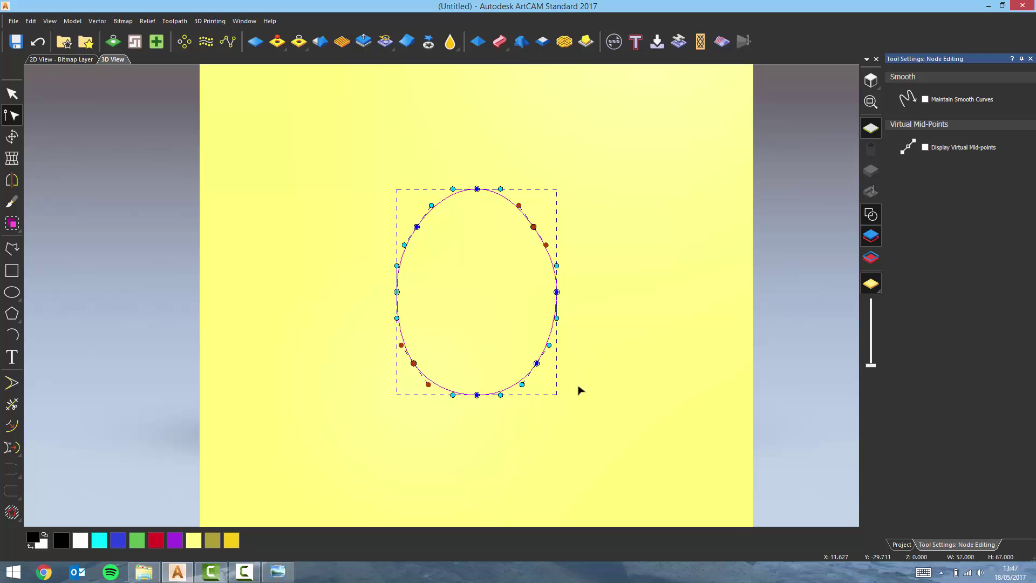
pyautogui.moveTo(580, 391); pyautogui.dragTo(511, 340)
pyautogui.moveTo(451, 251); pyautogui.dragTo(385, 205)
pyautogui.press('Right')
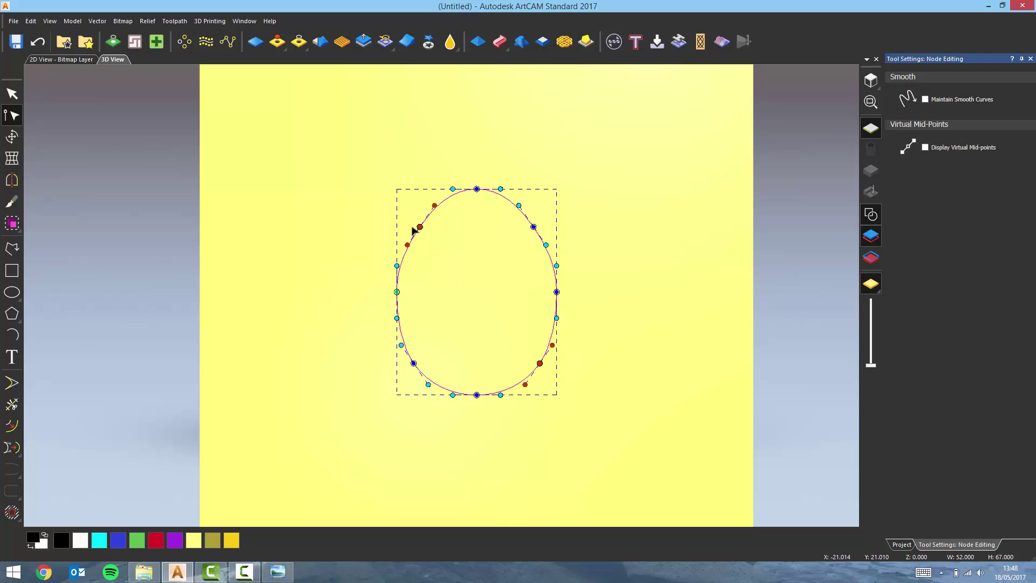
# - Nudge the egg's two side nodes down by two increments and finish node editing
pyautogui.moveTo(590, 330); pyautogui.dragTo(366, 255)
pyautogui.press('Down')
pyautogui.press('Down')
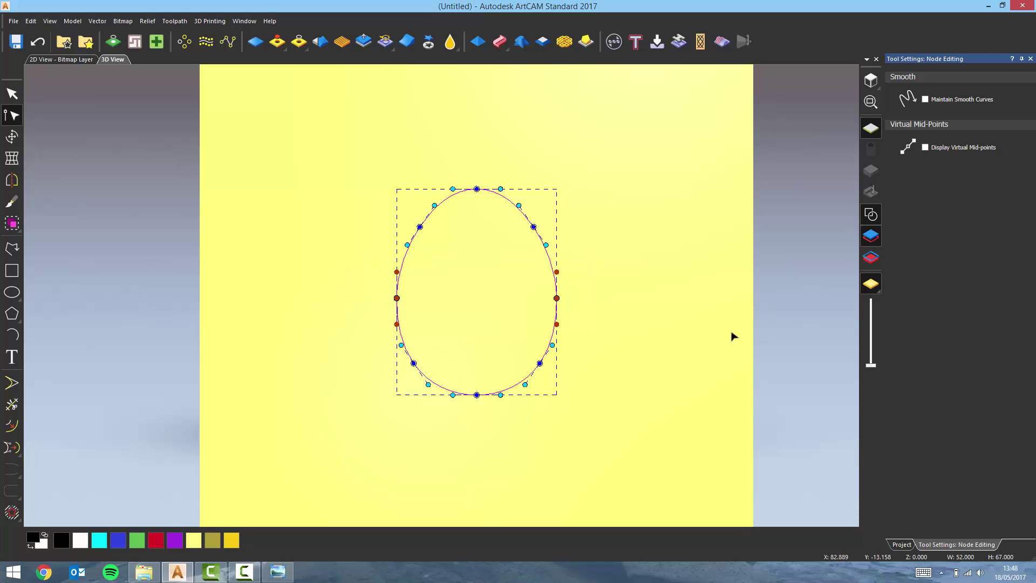
pyautogui.click(683, 370)
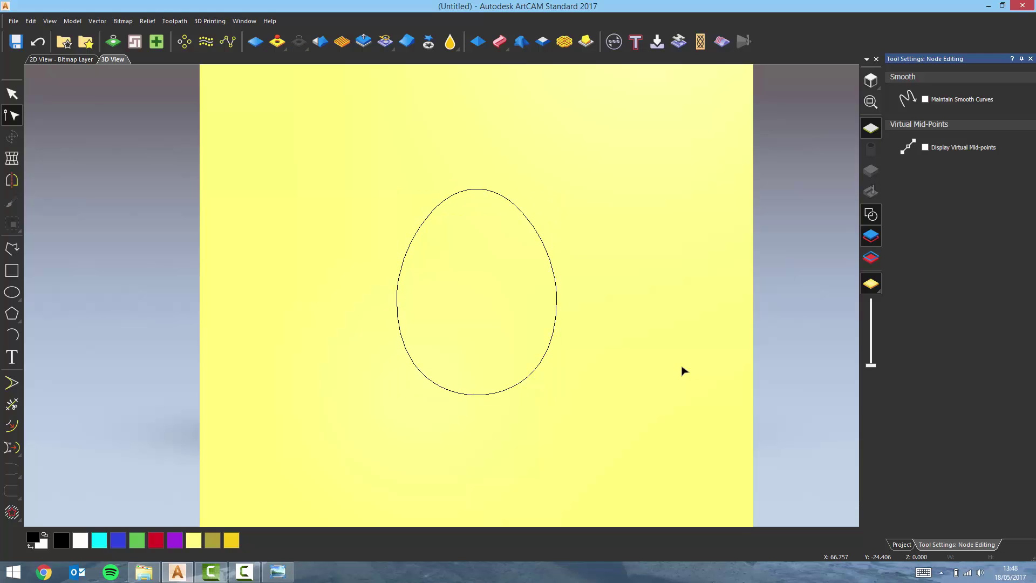
pyautogui.click(1029, 58)
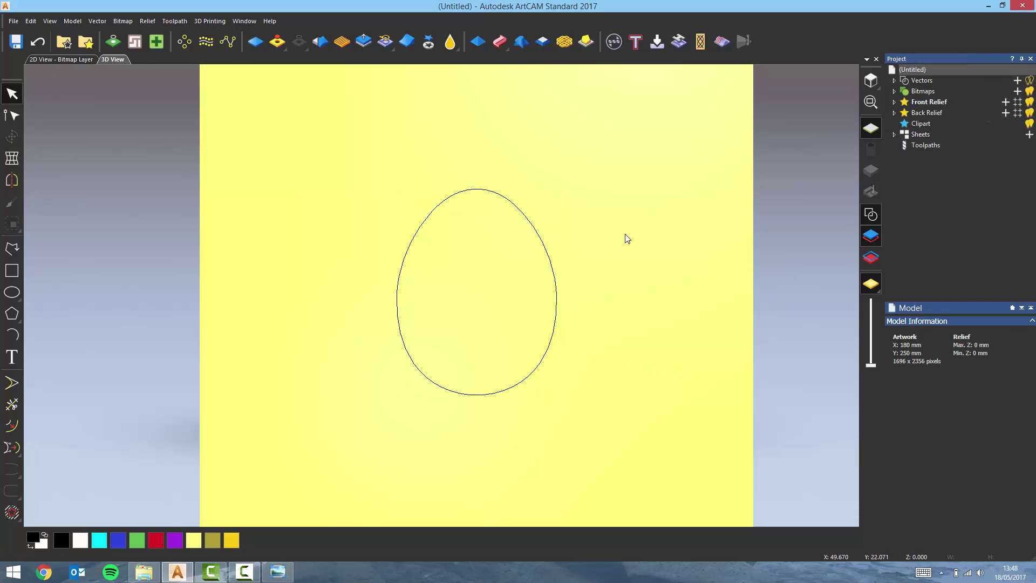
# - Create a rectangle 140 mm wide and 201 mm high with a 30 mm corner radius, centred at X 0, Y 0
pyautogui.scroll(-5, 626, 238)
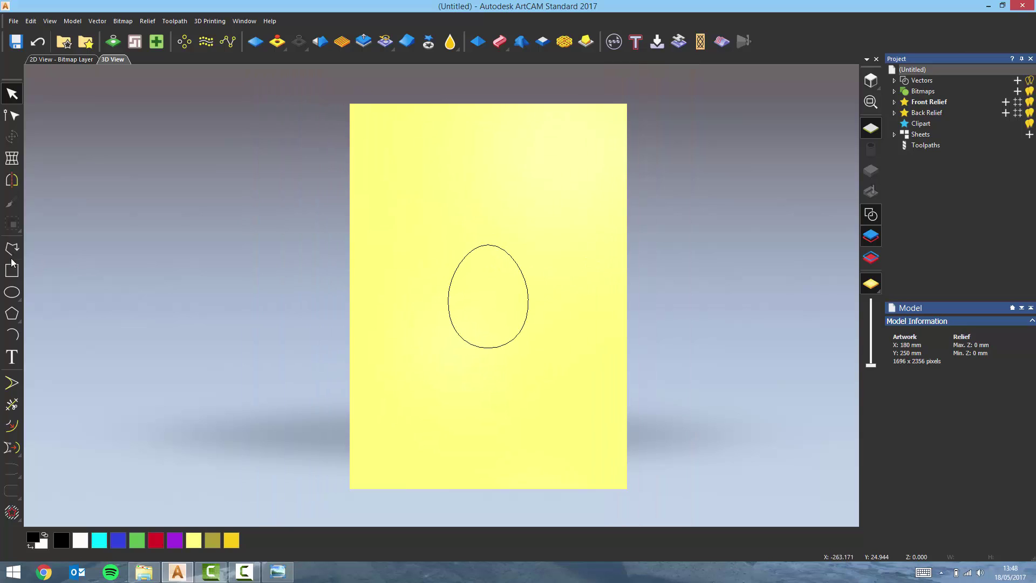
pyautogui.click(12, 269)
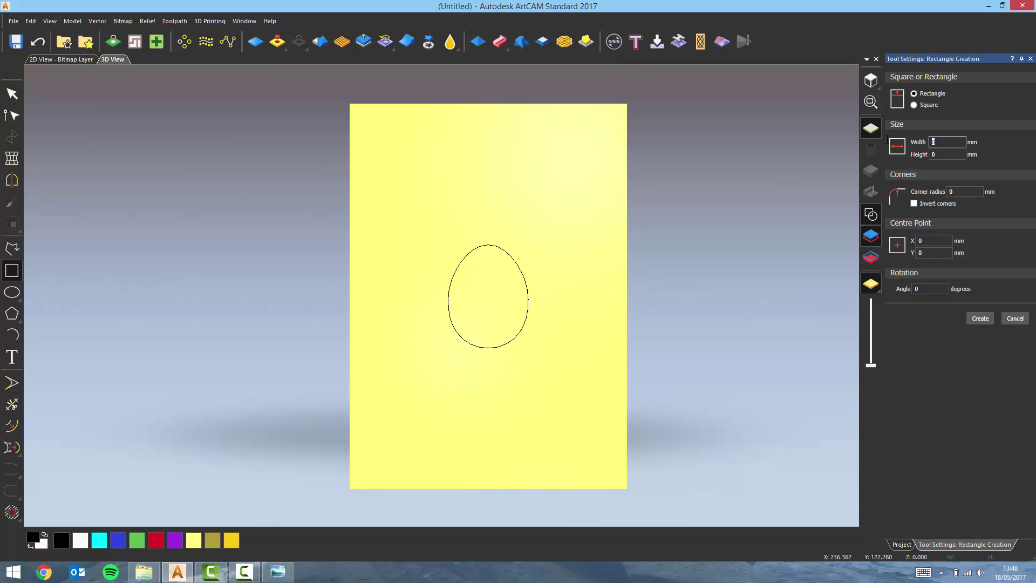
pyautogui.write('140')
pyautogui.press('Tab')
pyautogui.write('201')
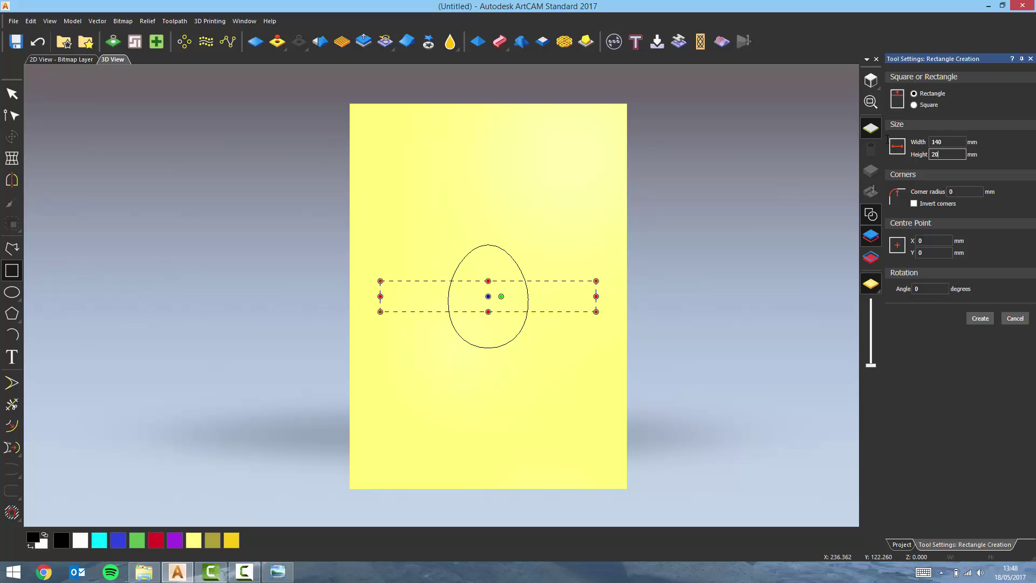
pyautogui.press('Tab')
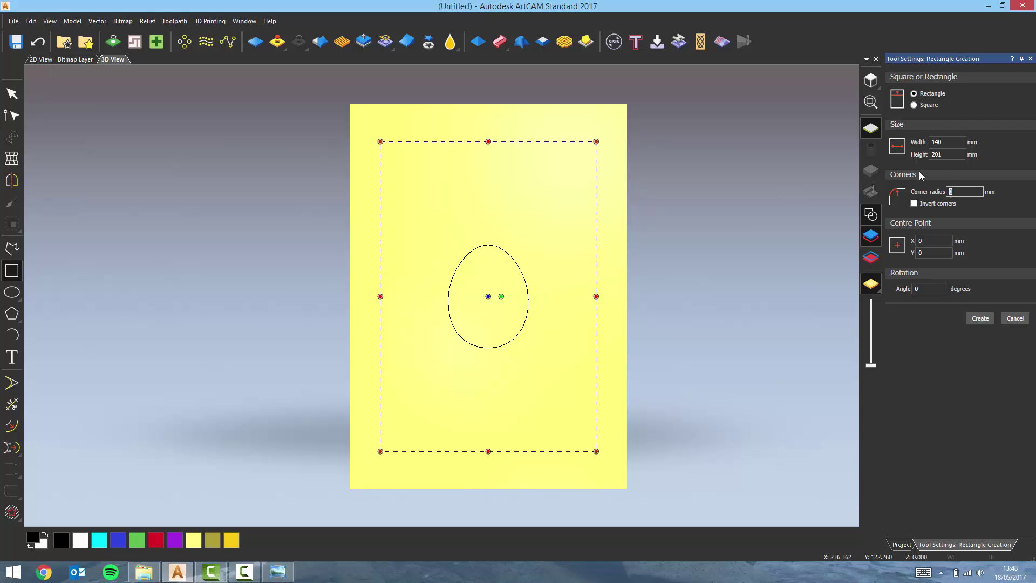
pyautogui.write('30')
pyautogui.press('Tab')
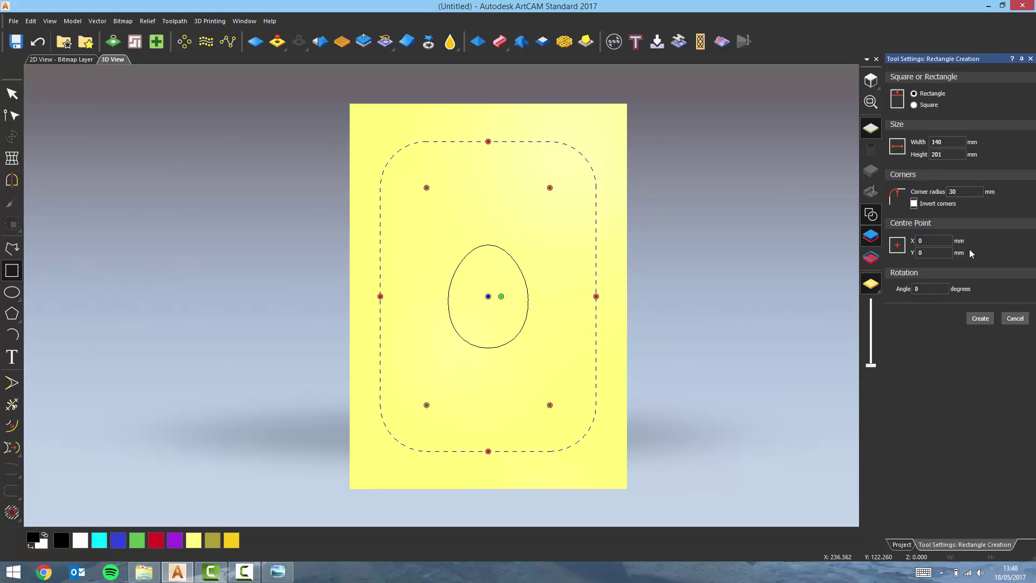
pyautogui.click(982, 319)
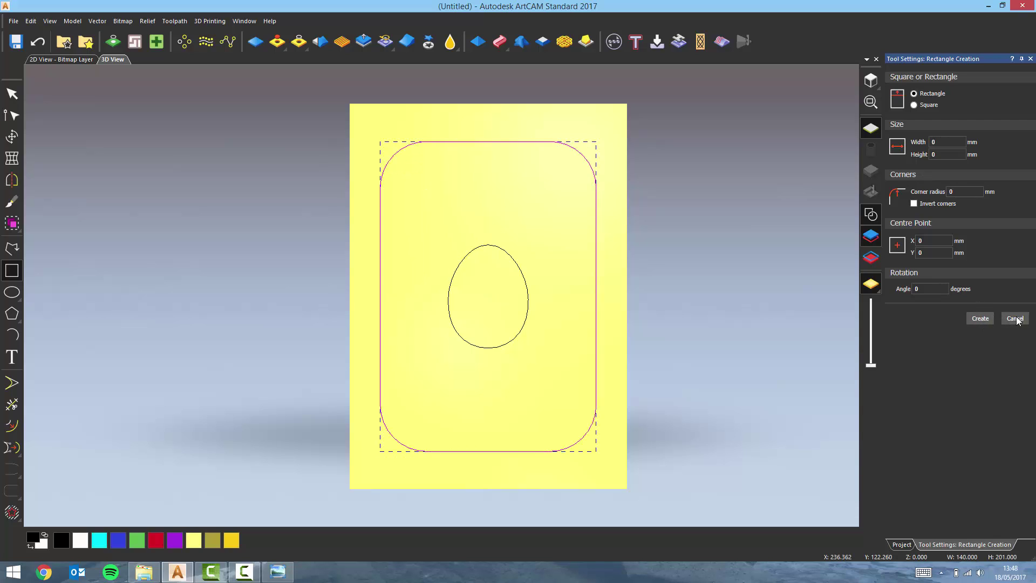
pyautogui.click(1015, 319)
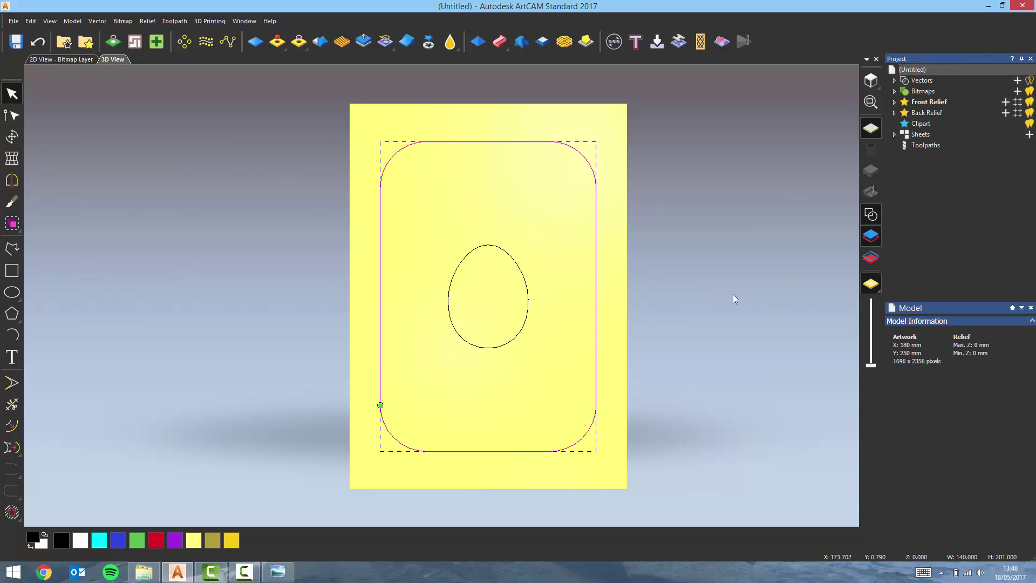
# - Insert three vertical guidelines inside the rounded rectangle, one on the egg's left side and two on its right
pyautogui.rightClick(435, 196)
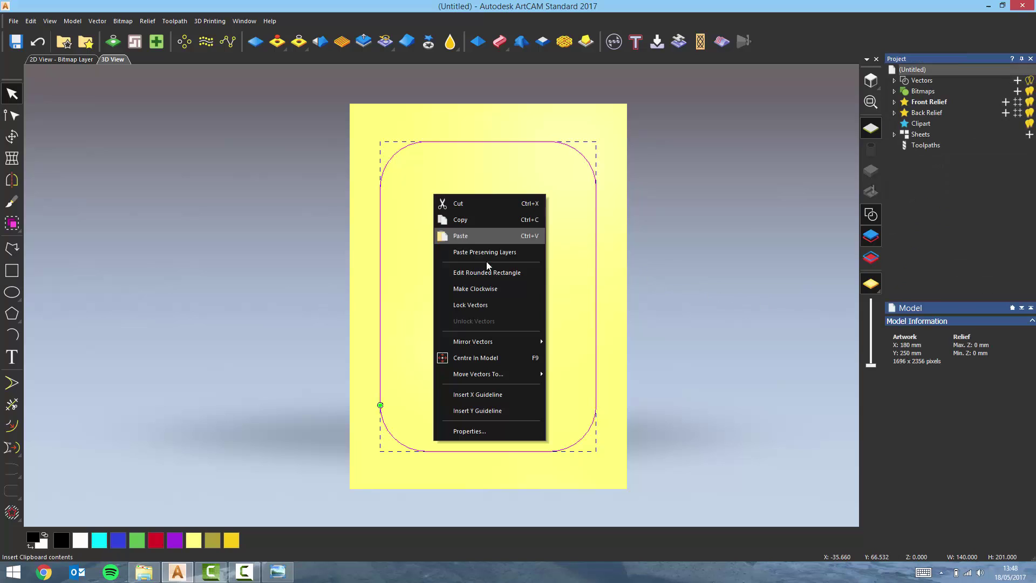
pyautogui.click(514, 389)
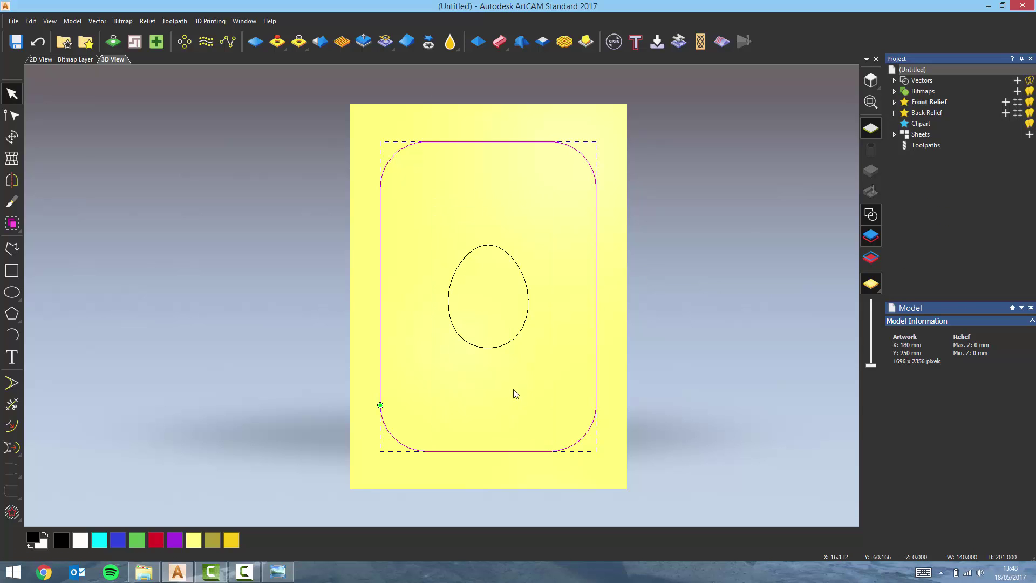
pyautogui.rightClick(544, 236)
pyautogui.click(611, 436)
pyautogui.rightClick(558, 221)
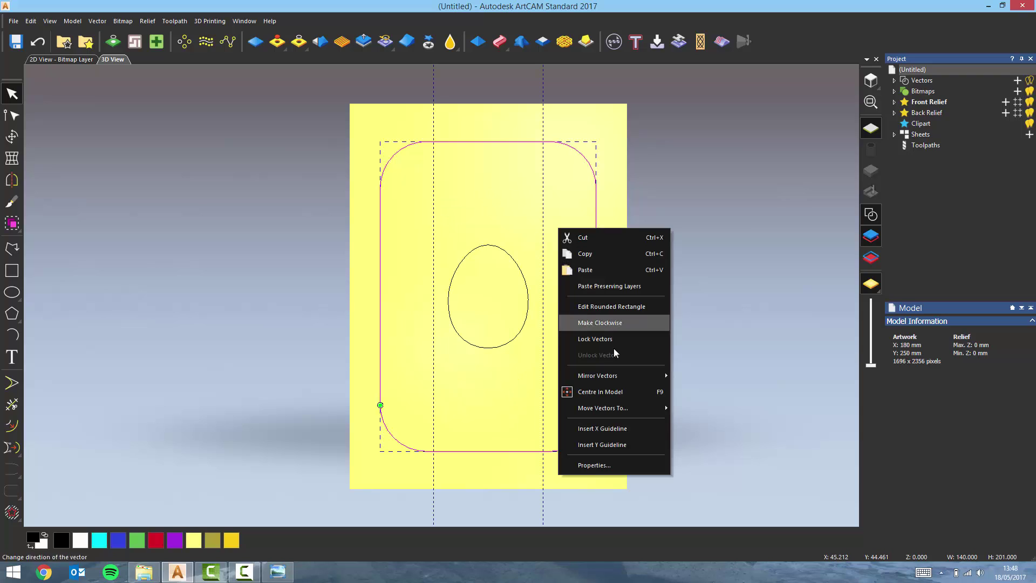
pyautogui.click(628, 425)
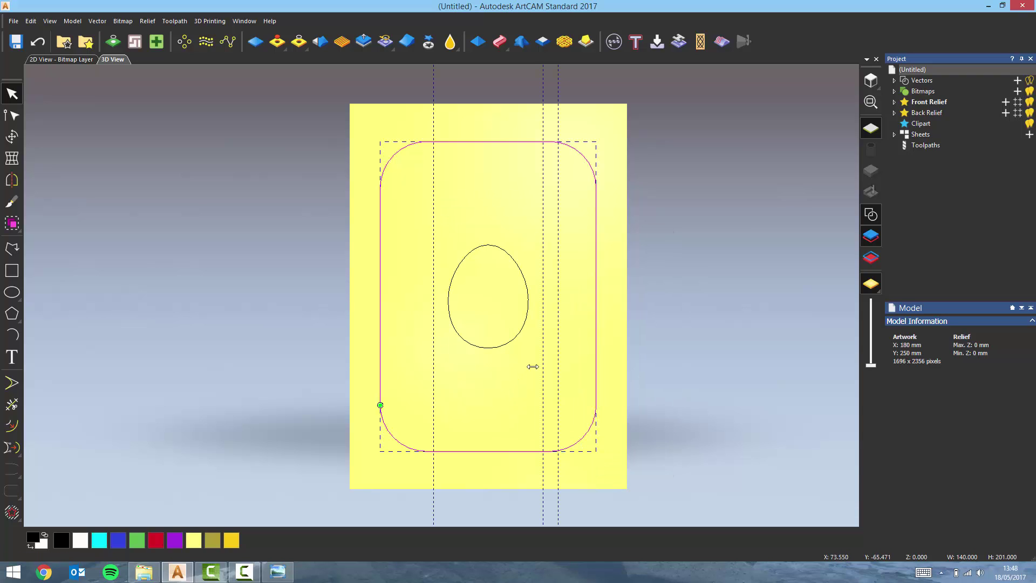
# - Insert four horizontal guidelines inside the rounded rectangle, three below the egg and one above it
pyautogui.rightClick(484, 367)
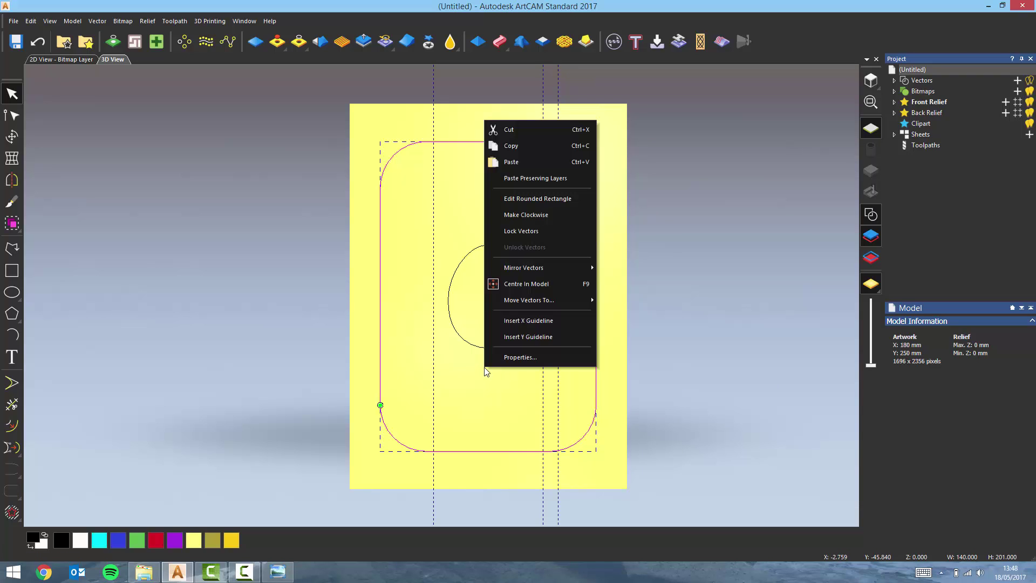
pyautogui.click(514, 331)
pyautogui.rightClick(484, 410)
pyautogui.click(527, 380)
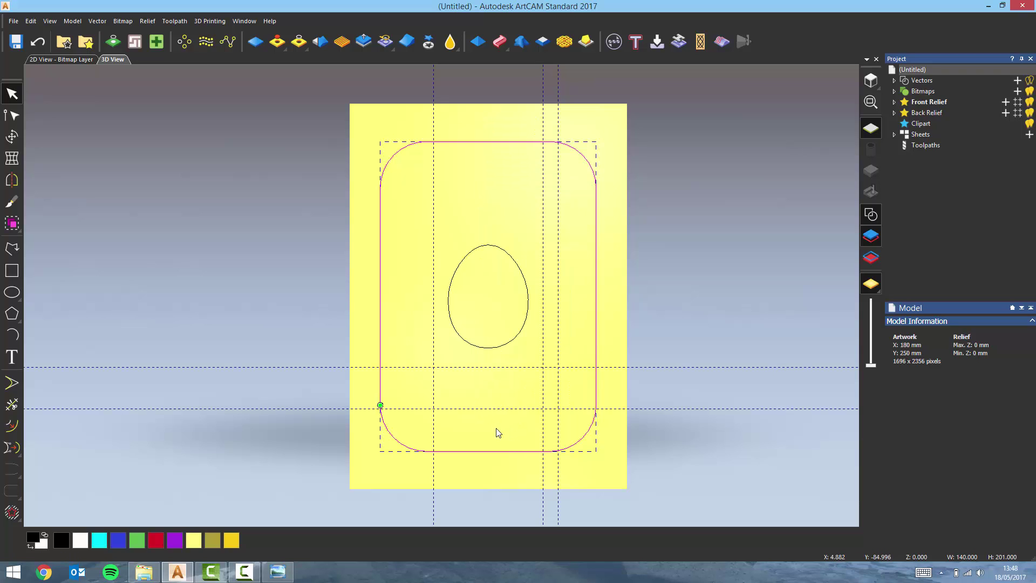
pyautogui.rightClick(496, 428)
pyautogui.click(538, 400)
pyautogui.rightClick(490, 208)
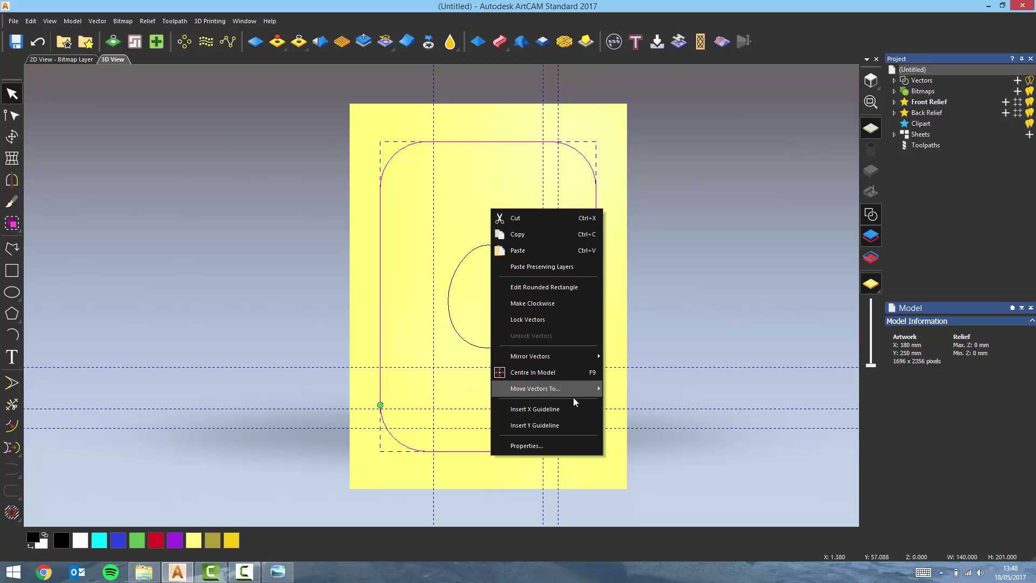
pyautogui.click(572, 422)
# - Move the outermost horizontal and vertical guidelines onto the four edges of the rounded rectangle
pyautogui.moveTo(488, 209); pyautogui.dragTo(487, 141)
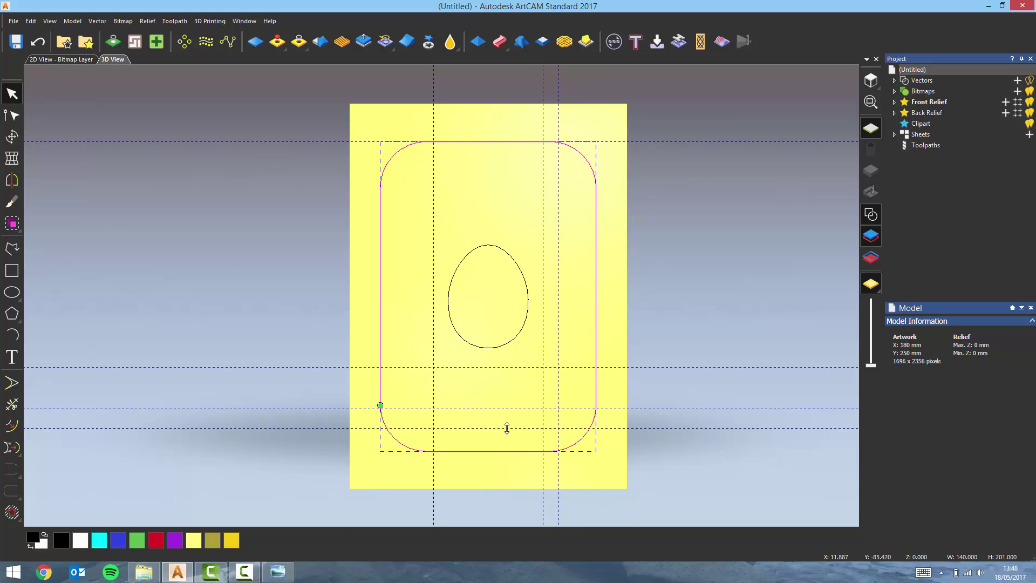
pyautogui.moveTo(507, 428); pyautogui.dragTo(507, 452)
pyautogui.click(431, 299)
pyautogui.moveTo(432, 298); pyautogui.dragTo(381, 293)
pyautogui.moveTo(559, 285); pyautogui.dragTo(596, 284)
# - Set the position of the middle vertical guideline to 0 mm
pyautogui.doubleClick(543, 242)
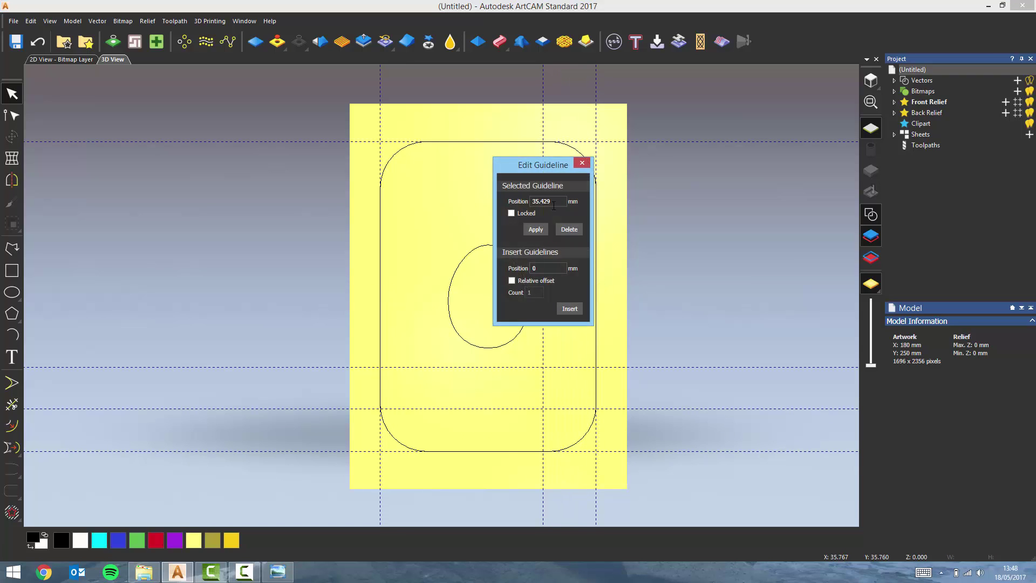
pyautogui.write('0')
pyautogui.click(536, 229)
pyautogui.click(582, 162)
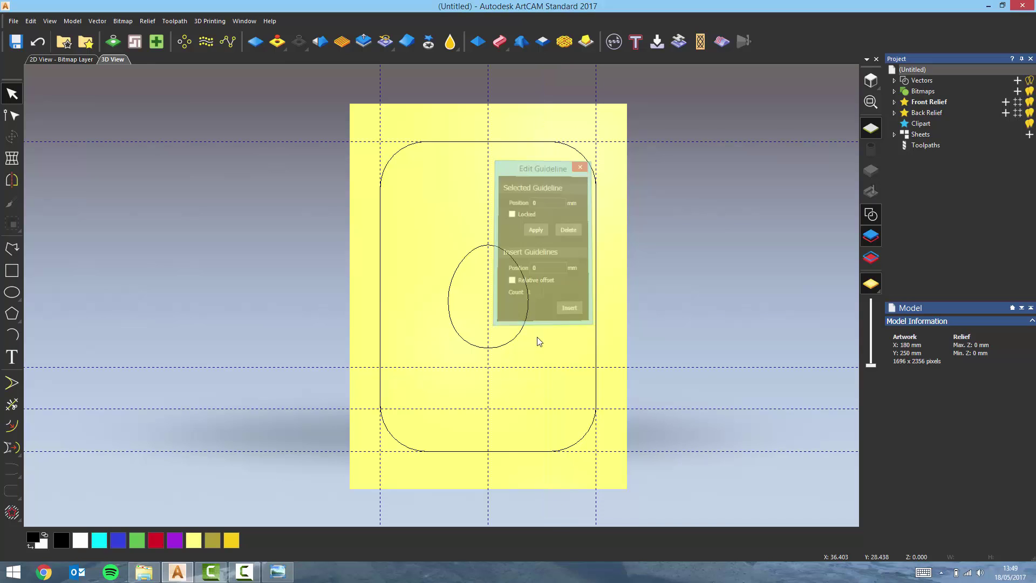
# - Set the positions of the two inner horizontal guidelines to 33.5 mm and -33.5 mm
pyautogui.doubleClick(552, 367)
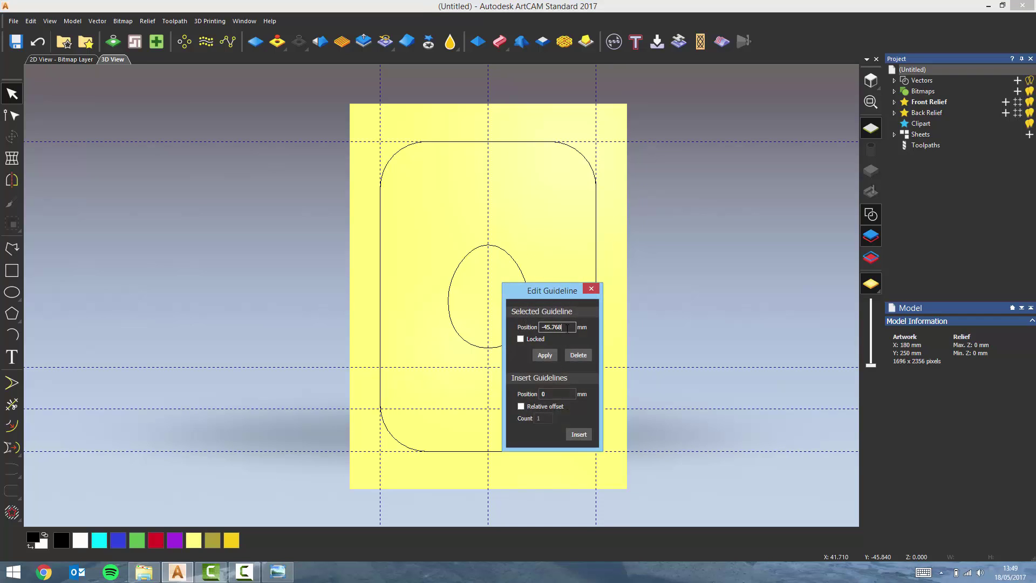
pyautogui.moveTo(567, 328); pyautogui.dragTo(540, 328)
pyautogui.write('33.5')
pyautogui.click(550, 355)
pyautogui.click(591, 288)
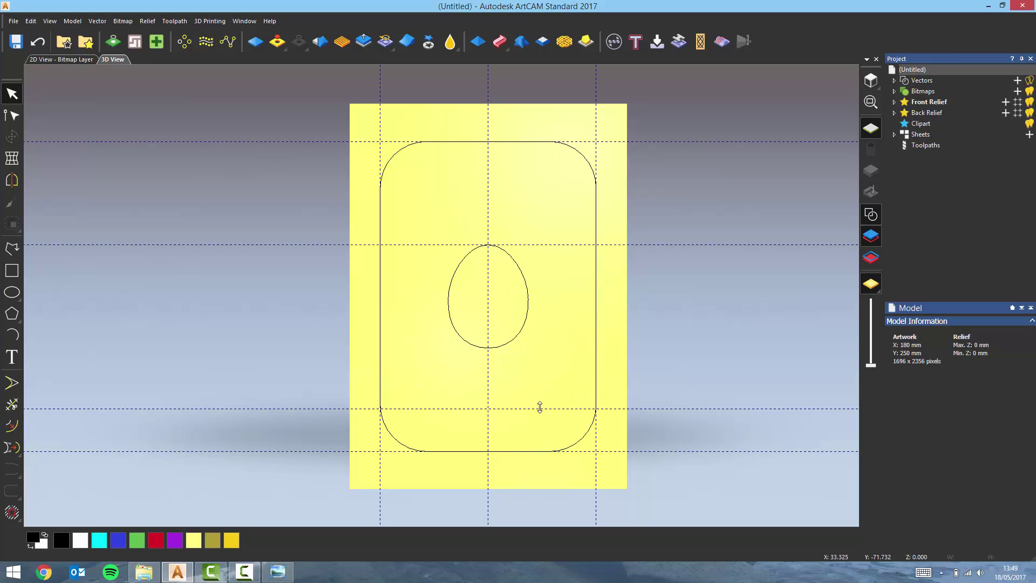
pyautogui.doubleClick(539, 408)
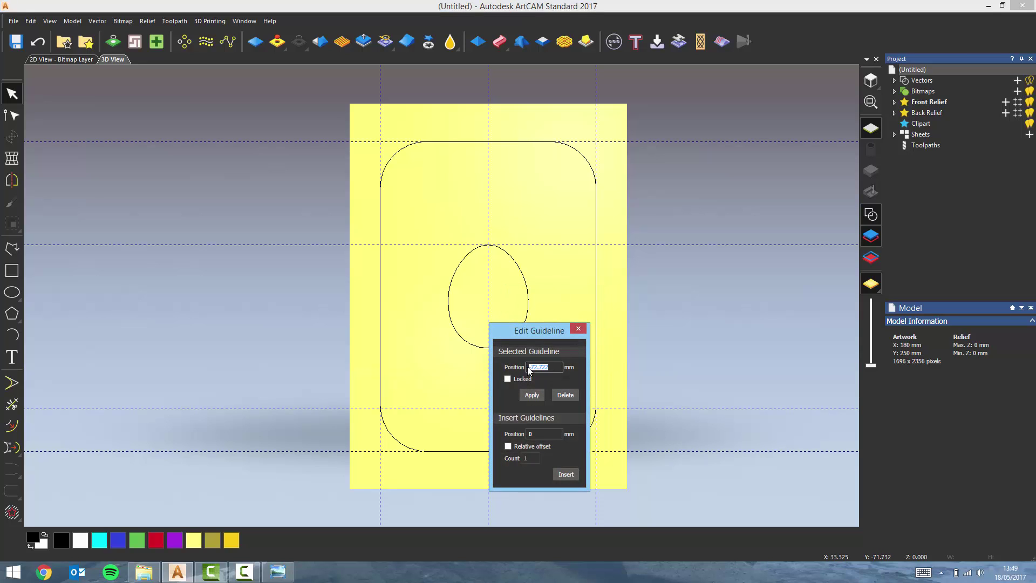
pyautogui.write('-33.5')
pyautogui.click(578, 329)
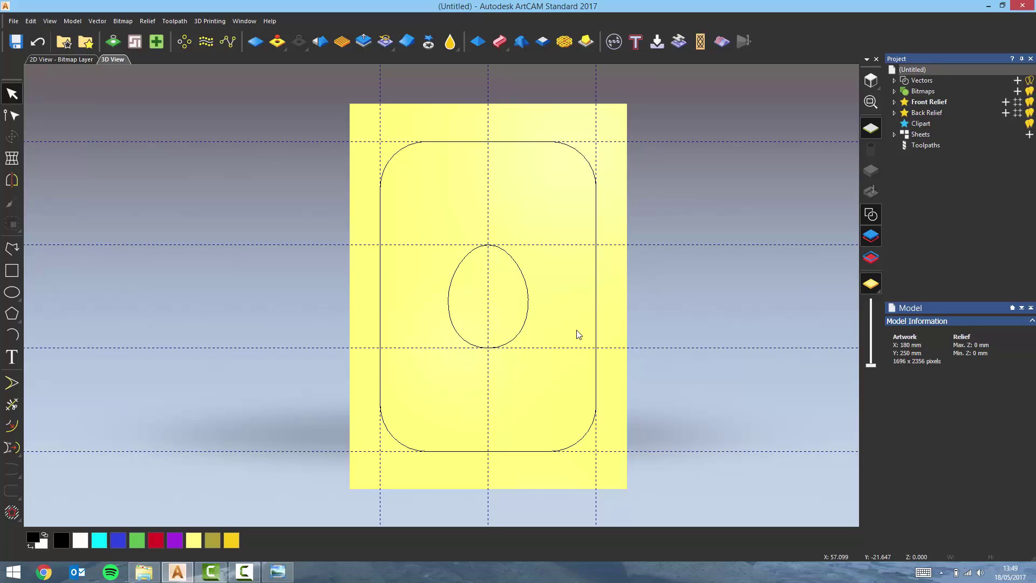
# - Rotate the egg outline 45 degrees clockwise about its centre
pyautogui.click(529, 312)
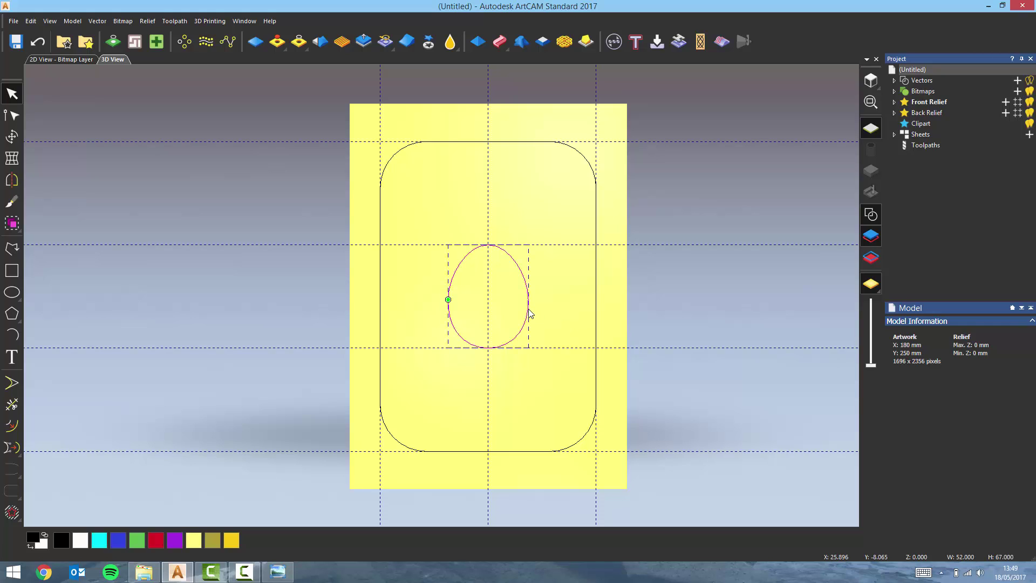
pyautogui.click(529, 313)
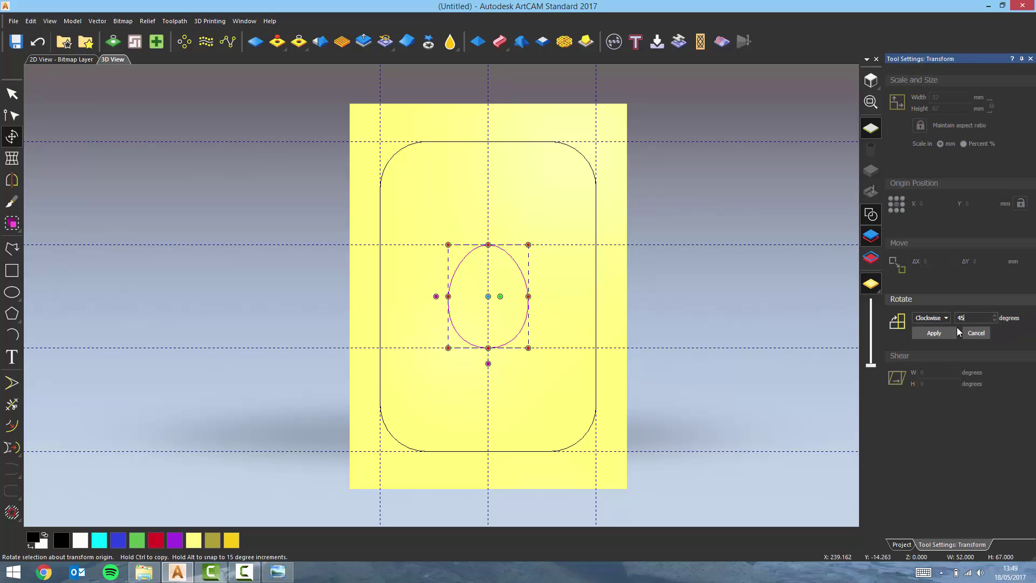
pyautogui.click(940, 334)
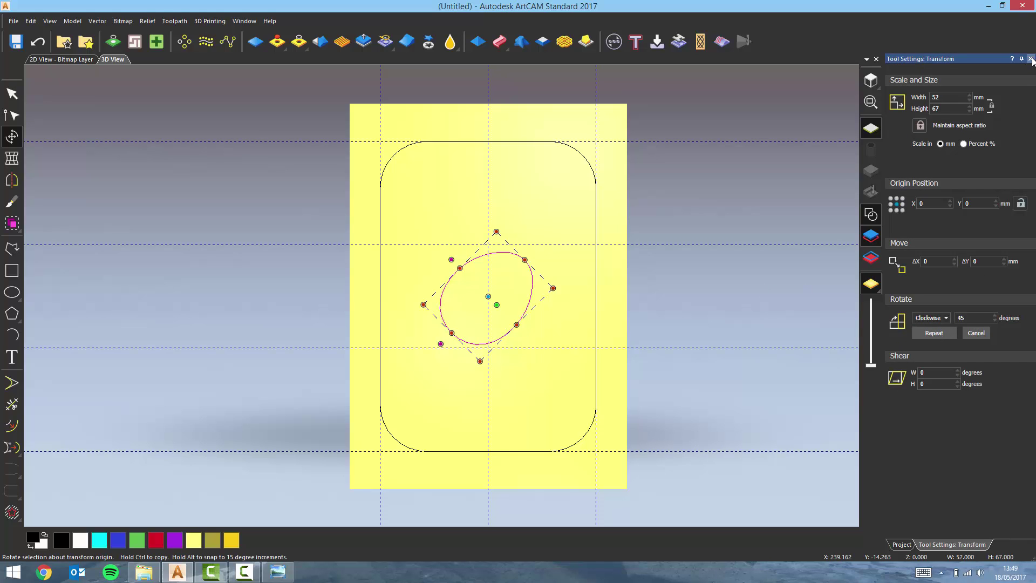
pyautogui.click(686, 228)
pyautogui.click(527, 319)
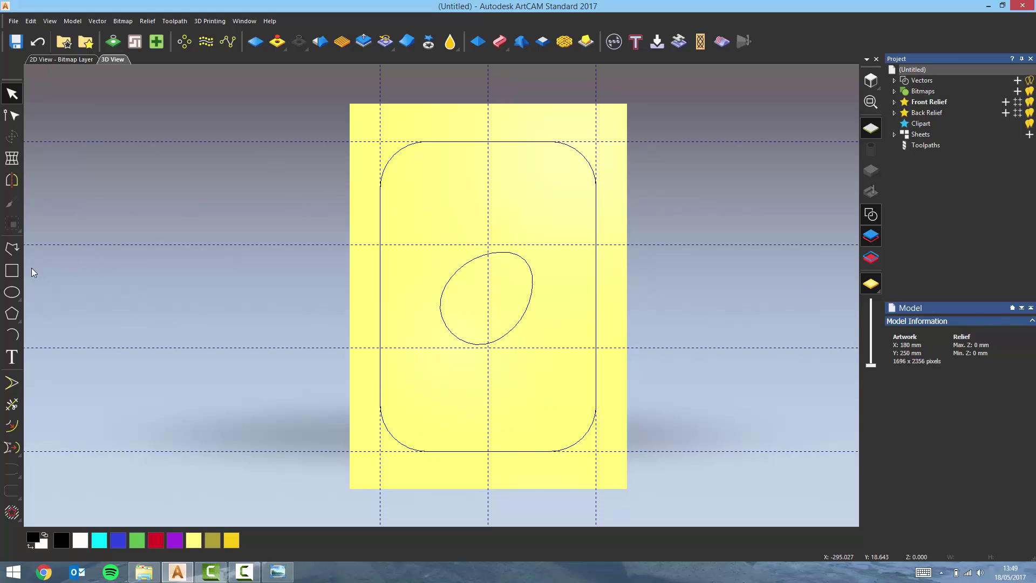
# - Draw a 70 by 67 mm rectangle snapped to the guidelines of the upper-left cell of the tray
pyautogui.click(12, 270)
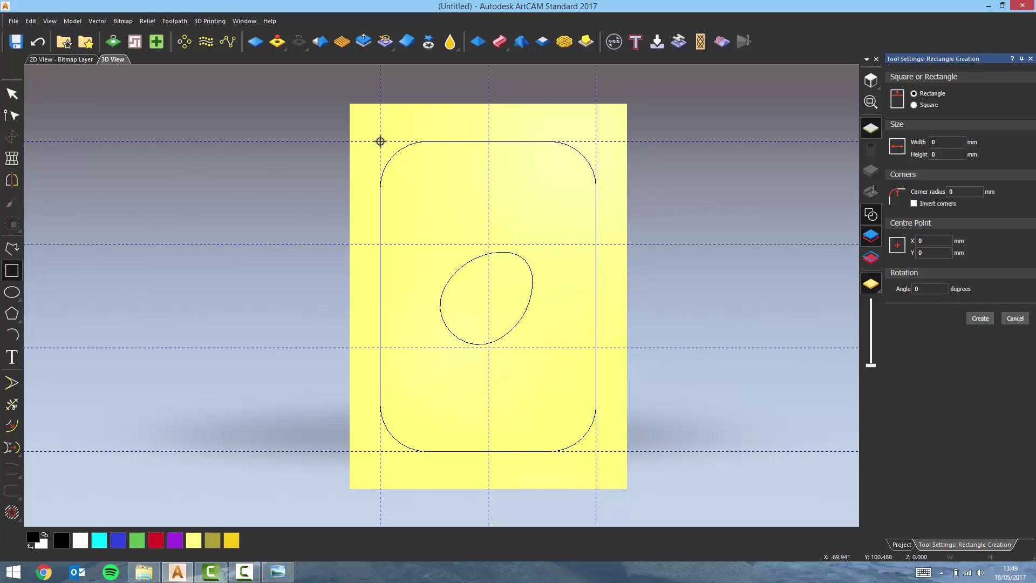
pyautogui.moveTo(381, 142); pyautogui.dragTo(489, 243)
pyautogui.click(988, 321)
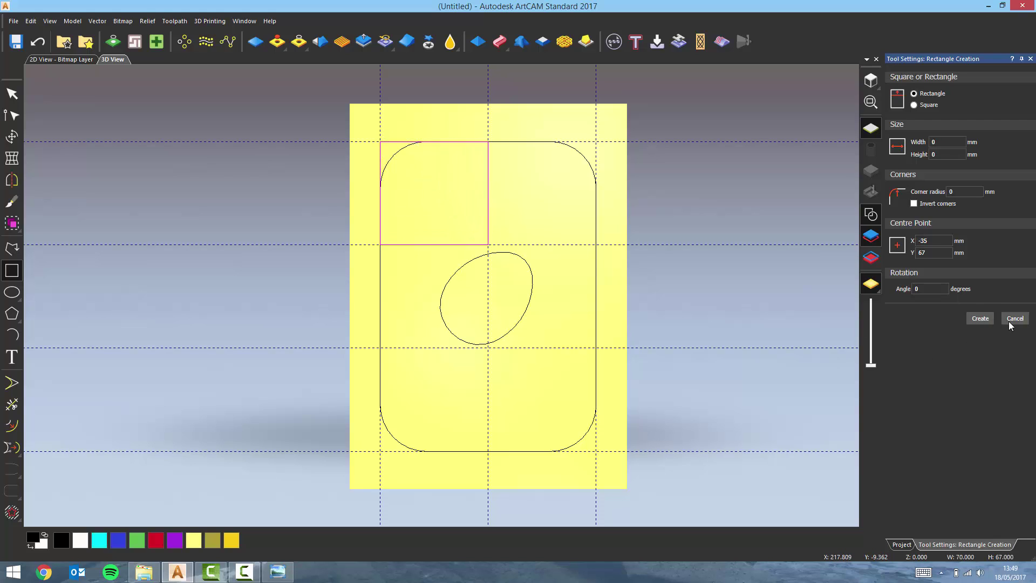
pyautogui.click(1014, 319)
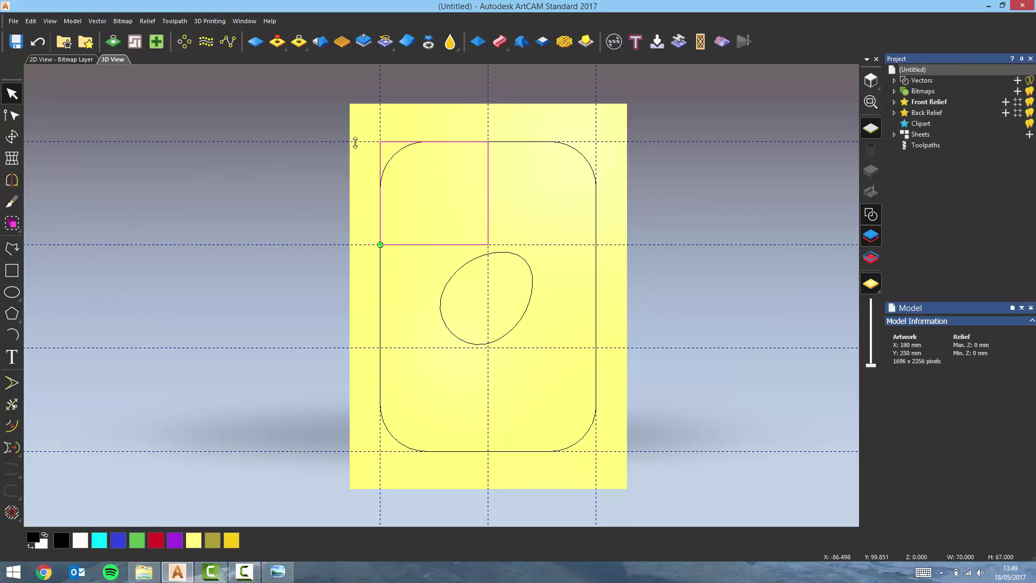
# - Fill the other five guideline cells with mirrored copies of the rectangle, keeping the originals
pyautogui.click(11, 180)
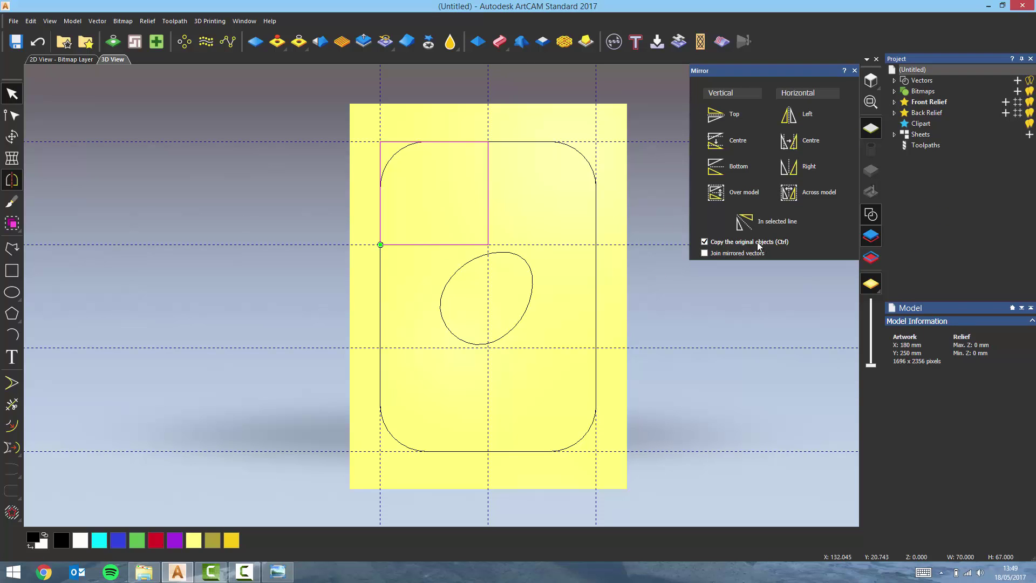
pyautogui.click(793, 193)
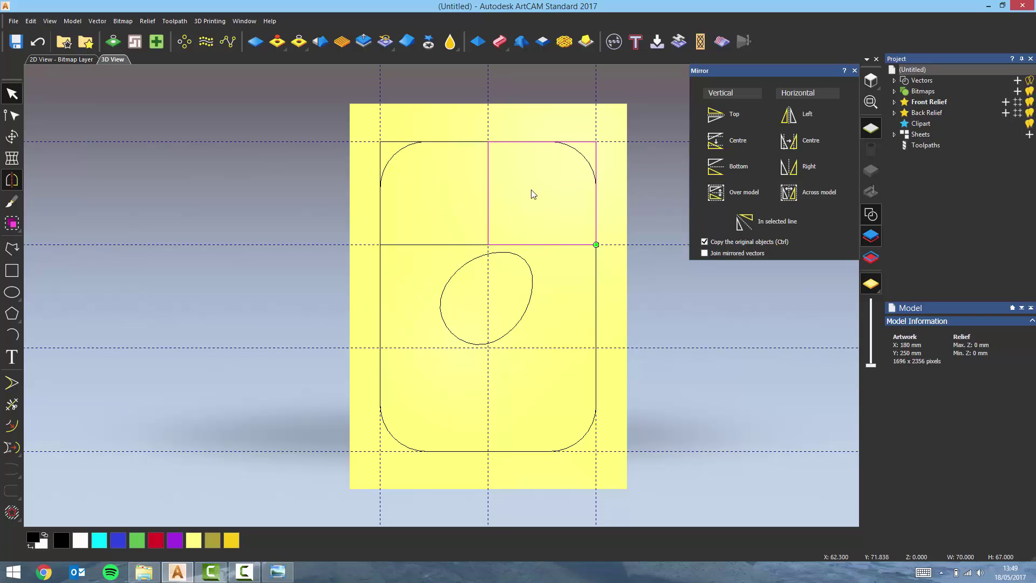
pyautogui.keyDown('shift'); pyautogui.click(397, 142); pyautogui.keyUp('shift')
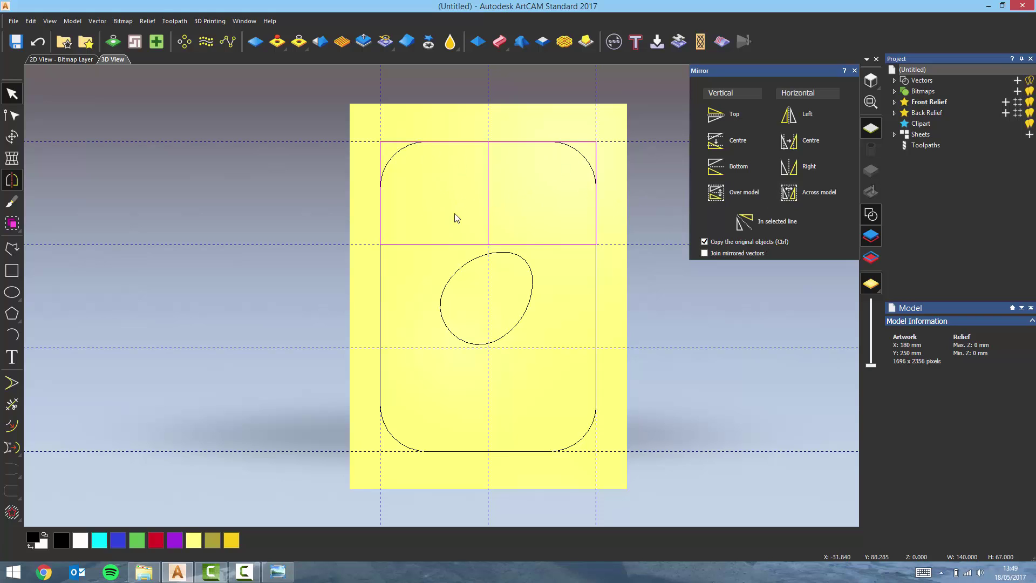
pyautogui.click(733, 198)
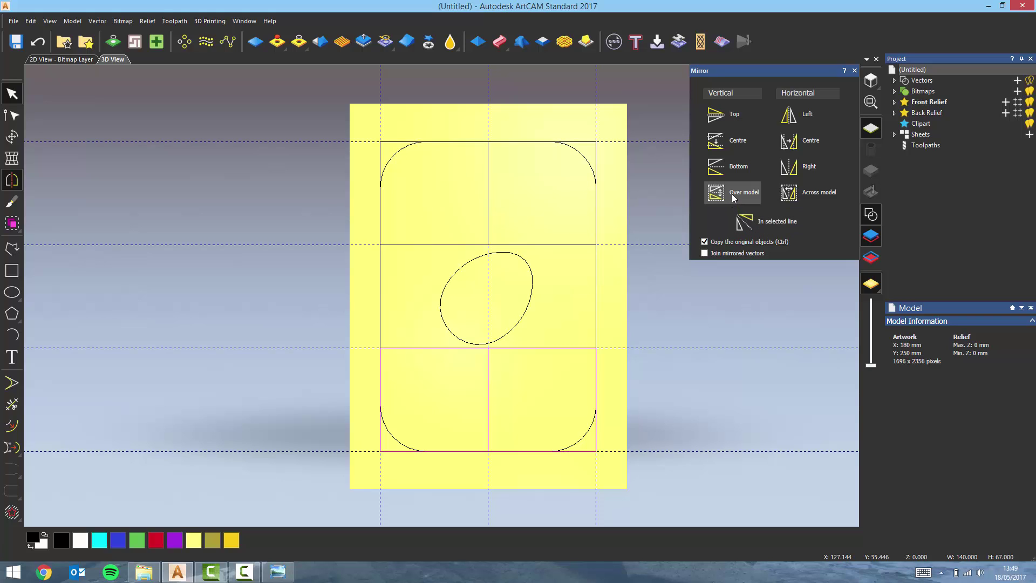
pyautogui.click(739, 119)
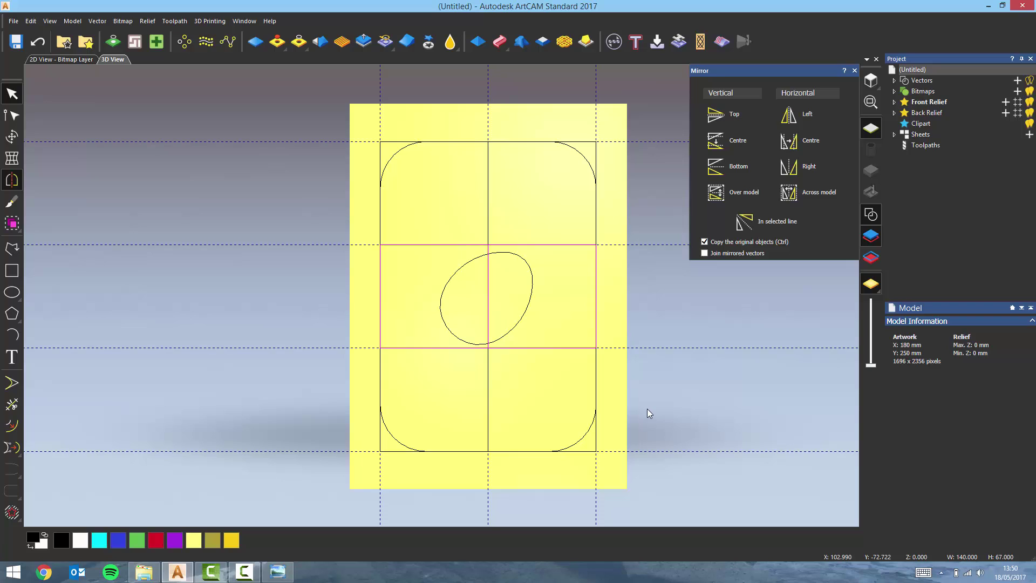
pyautogui.click(854, 70)
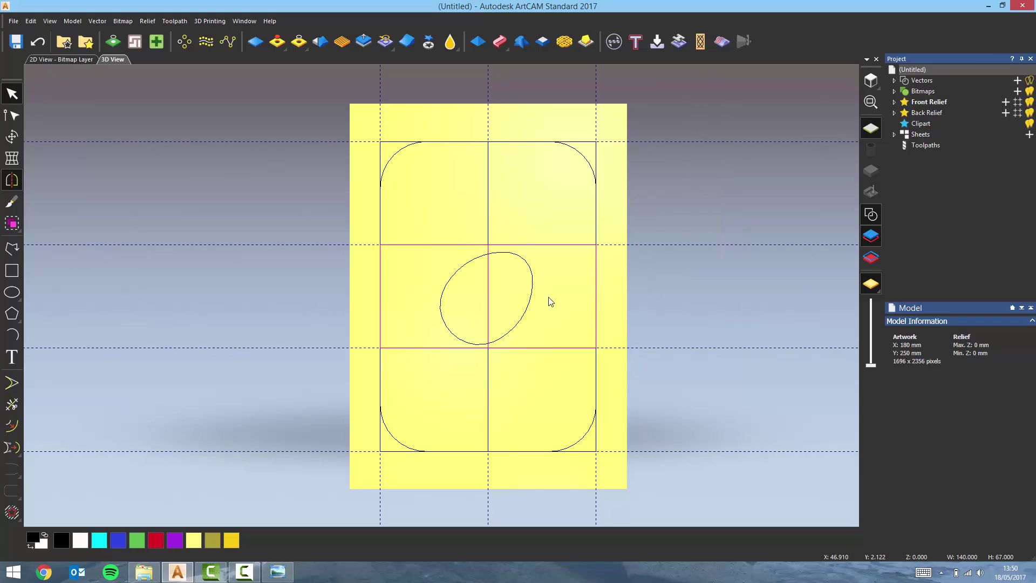
# - Align the egg to the centre of the upper-left rectangle
pyautogui.click(528, 302)
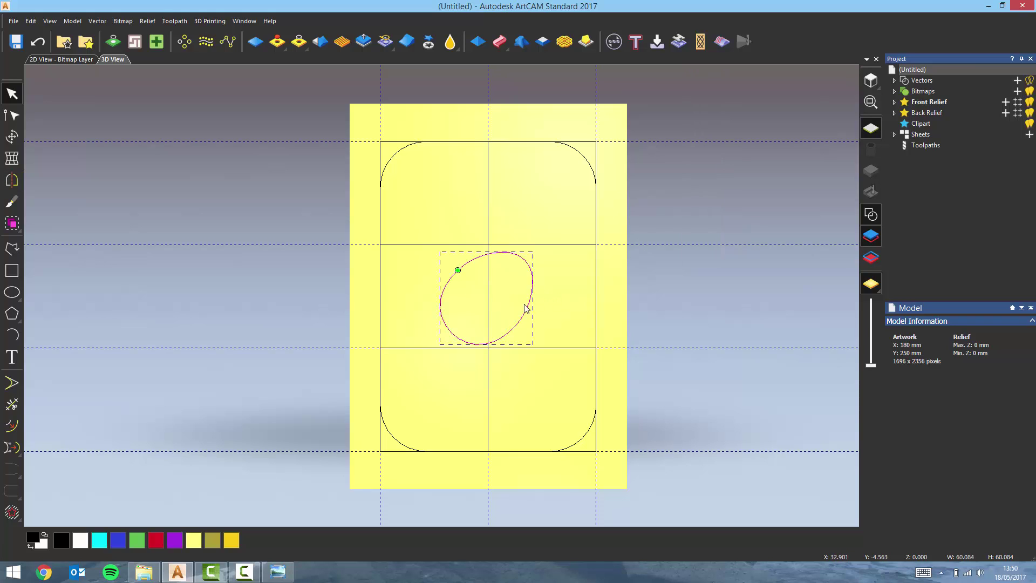
pyautogui.keyDown('shift'); pyautogui.click(398, 142); pyautogui.keyUp('shift')
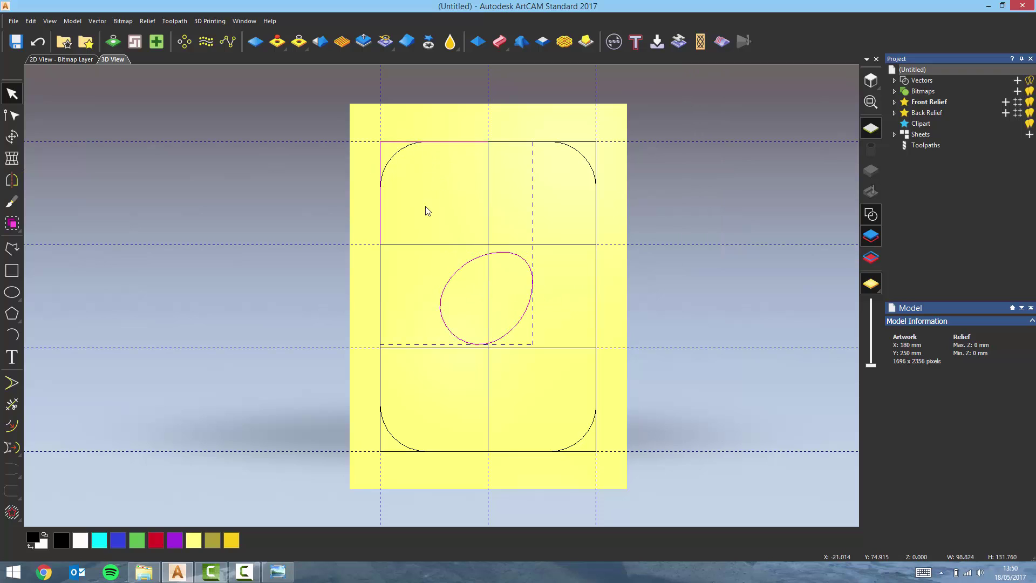
pyautogui.rightClick(474, 257)
pyautogui.moveTo(563, 457)
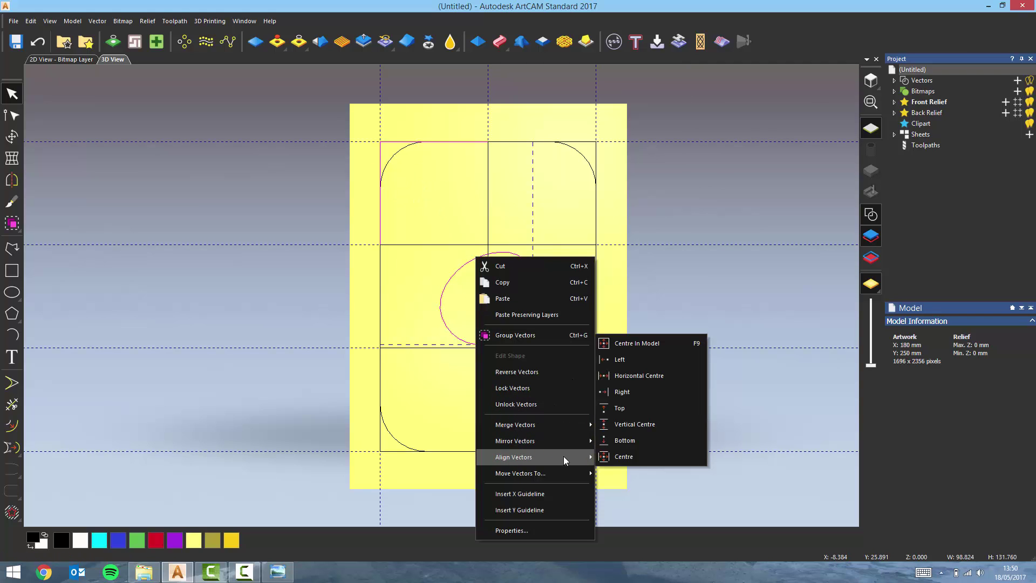
pyautogui.click(654, 457)
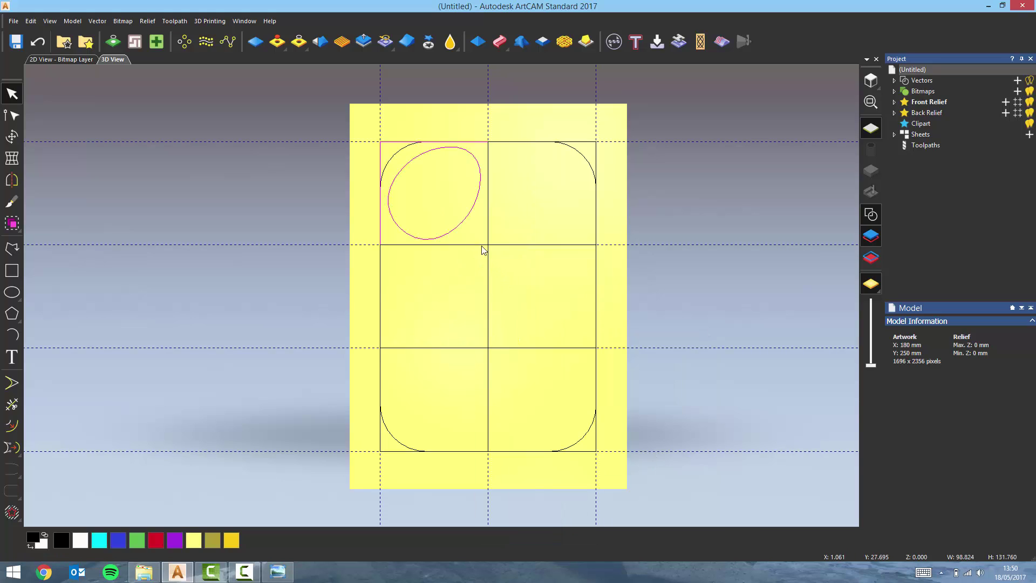
# - Place five copies of the egg roughly over the other rectangles
pyautogui.click(462, 231)
pyautogui.click(460, 227)
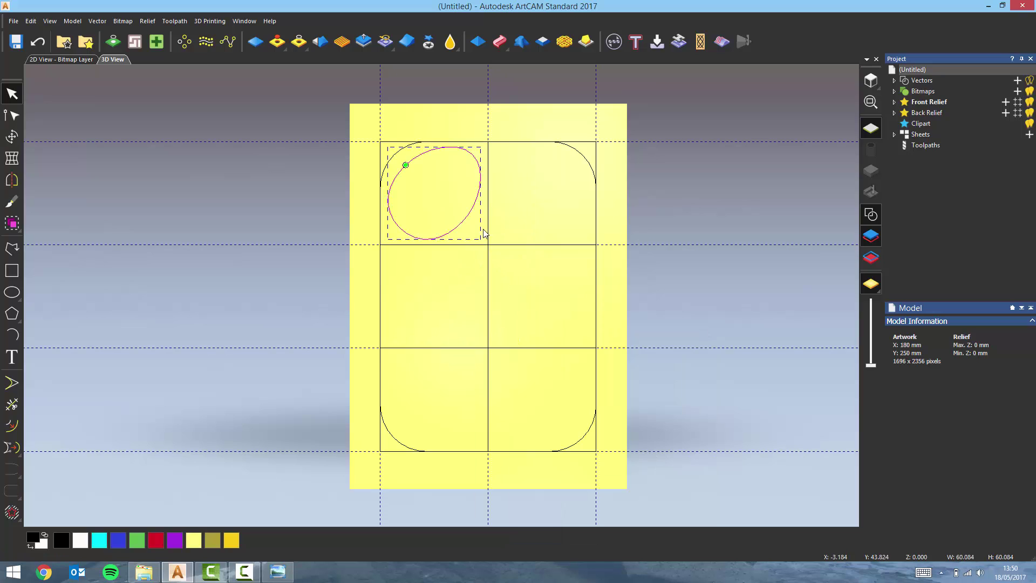
pyautogui.keyDown('ctrl'); pyautogui.moveTo(483, 233); pyautogui.dragTo(552, 409); pyautogui.keyUp('ctrl')
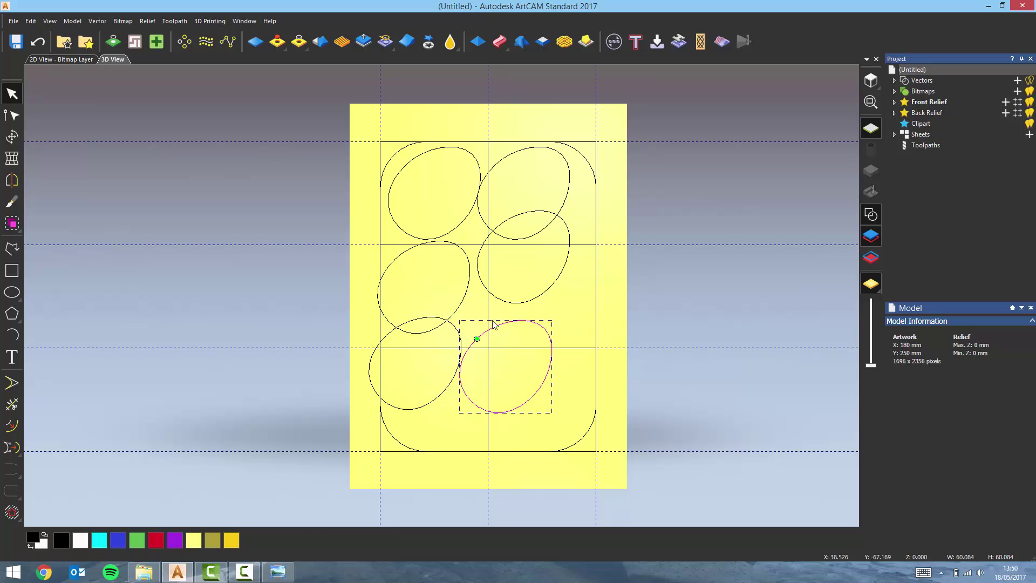
# - Centre the upper-right and middle-right eggs in their respective rectangles
pyautogui.click(566, 203)
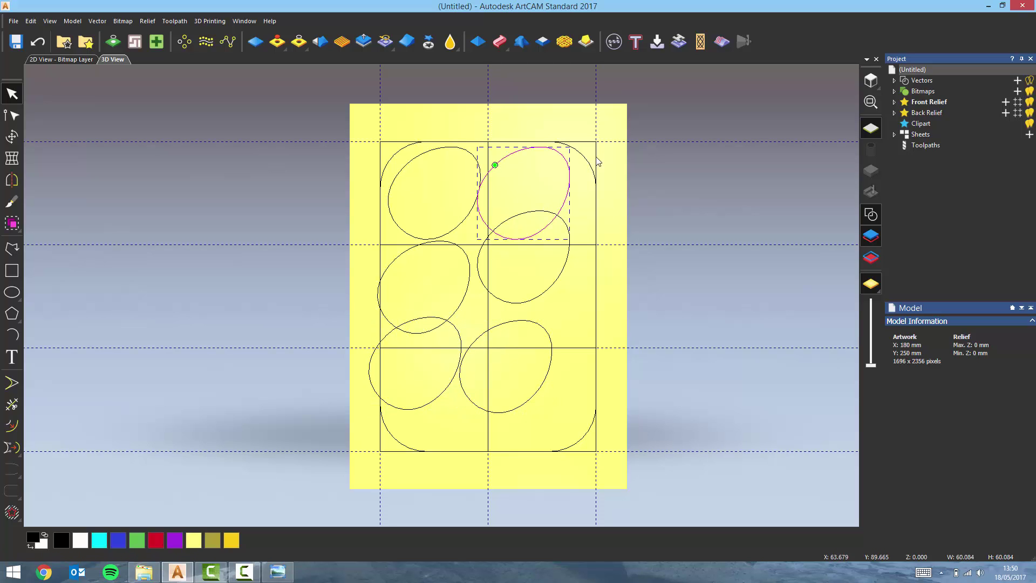
pyautogui.rightClick(570, 179)
pyautogui.click(763, 474)
pyautogui.click(596, 302)
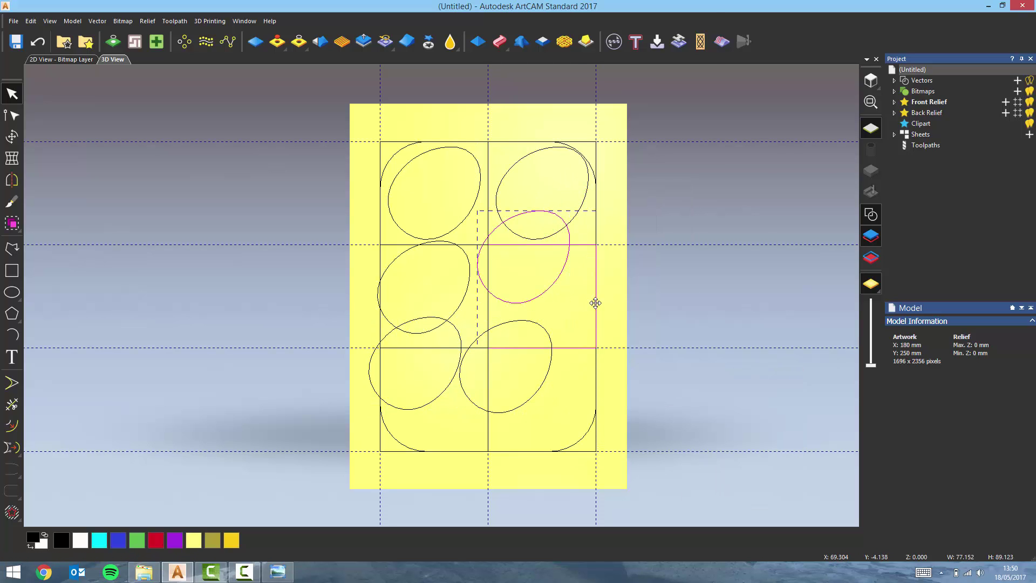
pyautogui.rightClick(595, 303)
pyautogui.moveTo(642, 202)
pyautogui.click(735, 314)
# - Centre the middle-left egg in its rectangle
pyautogui.click(468, 289)
pyautogui.keyDown('shift'); pyautogui.click(487, 286); pyautogui.keyUp('shift')
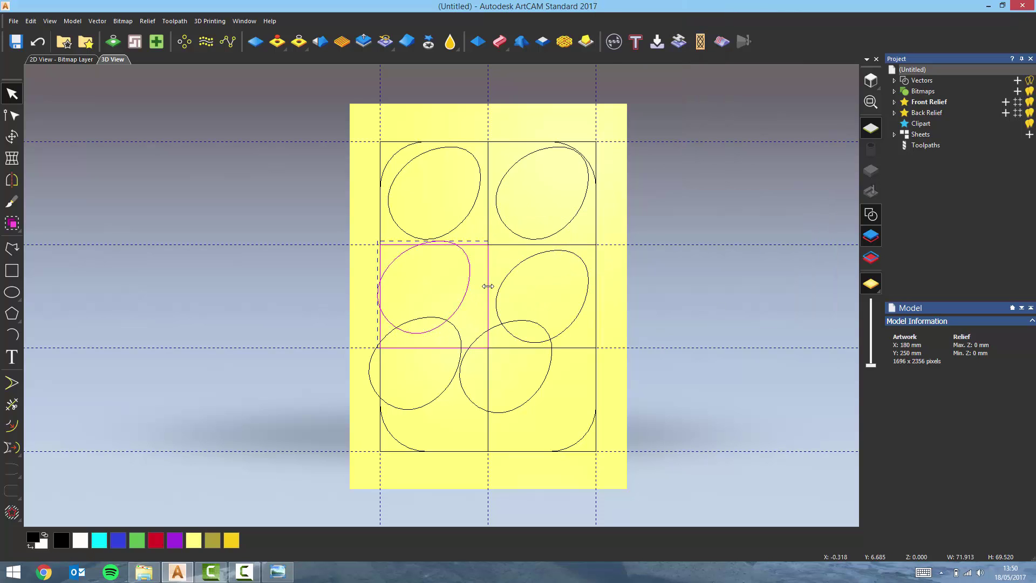
pyautogui.rightClick(488, 286)
pyautogui.moveTo(553, 222)
pyautogui.click(664, 315)
# - Centre the lower-right and lower-left eggs in their respective rectangles
pyautogui.click(518, 409)
pyautogui.keyDown('shift'); pyautogui.click(596, 441); pyautogui.keyUp('shift')
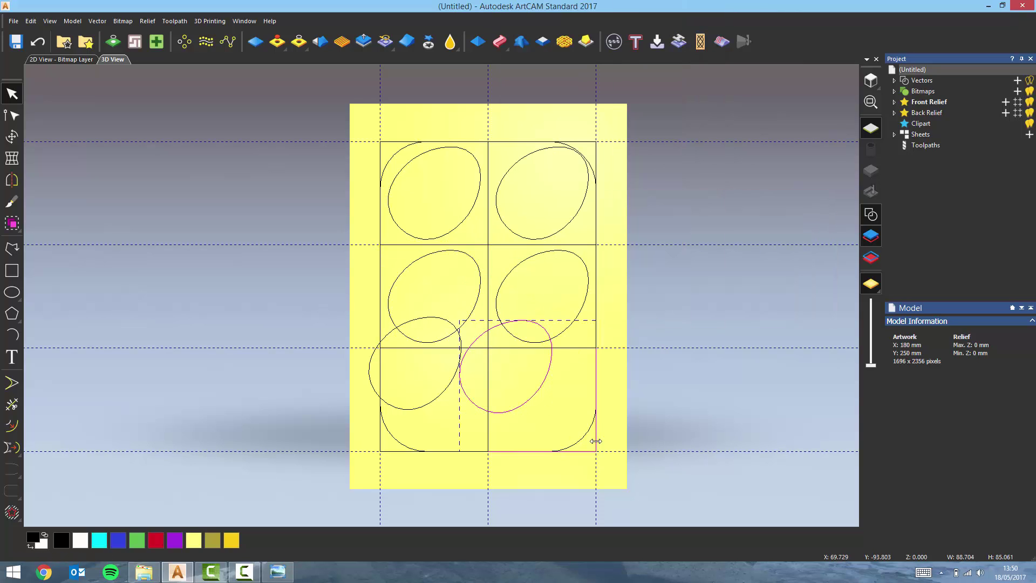
pyautogui.rightClick(596, 441)
pyautogui.moveTo(664, 326)
pyautogui.click(735, 437)
pyautogui.click(423, 407)
pyautogui.keyDown('shift'); pyautogui.click(397, 451); pyautogui.keyUp('shift')
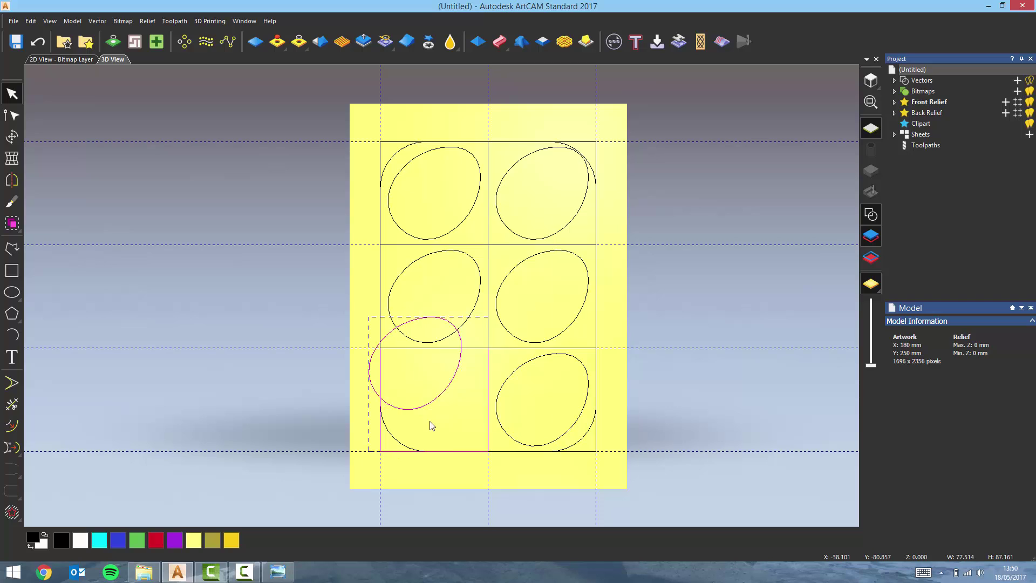
pyautogui.rightClick(430, 426)
pyautogui.moveTo(493, 344)
pyautogui.click(605, 453)
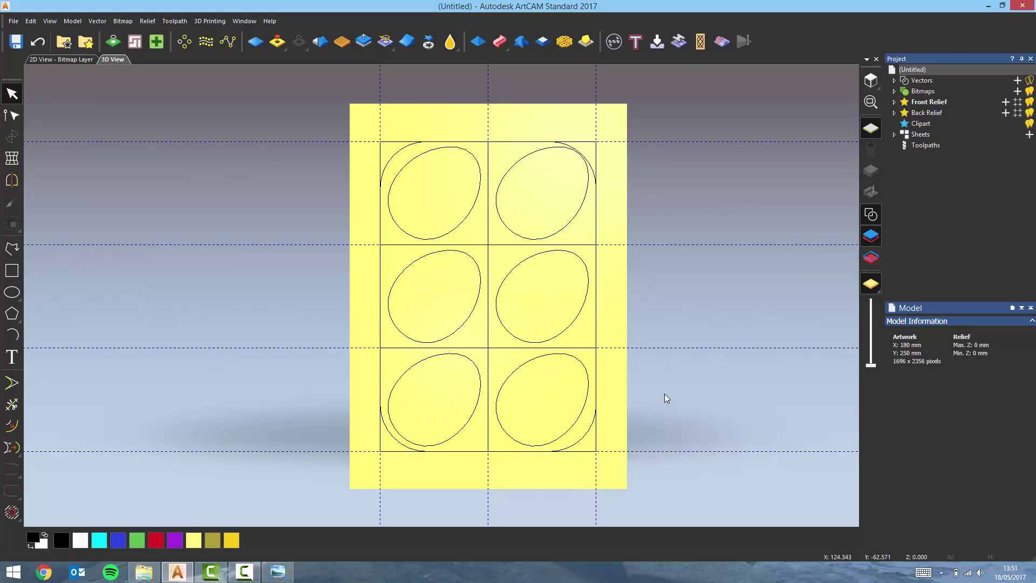
# - Delete the six construction rectangles, keeping the eggs and the rounded tray outline
pyautogui.click(389, 451)
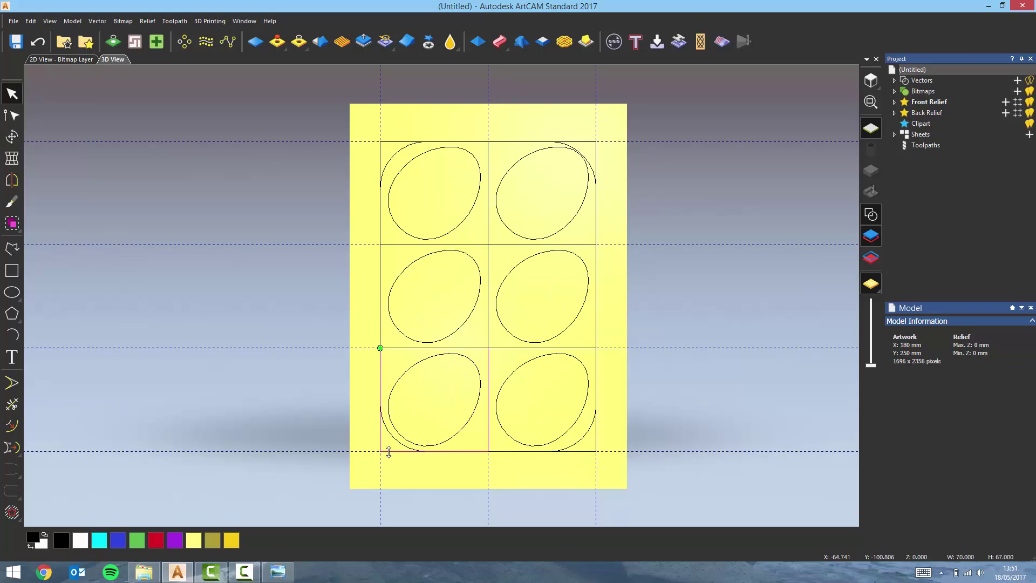
pyautogui.click(387, 356)
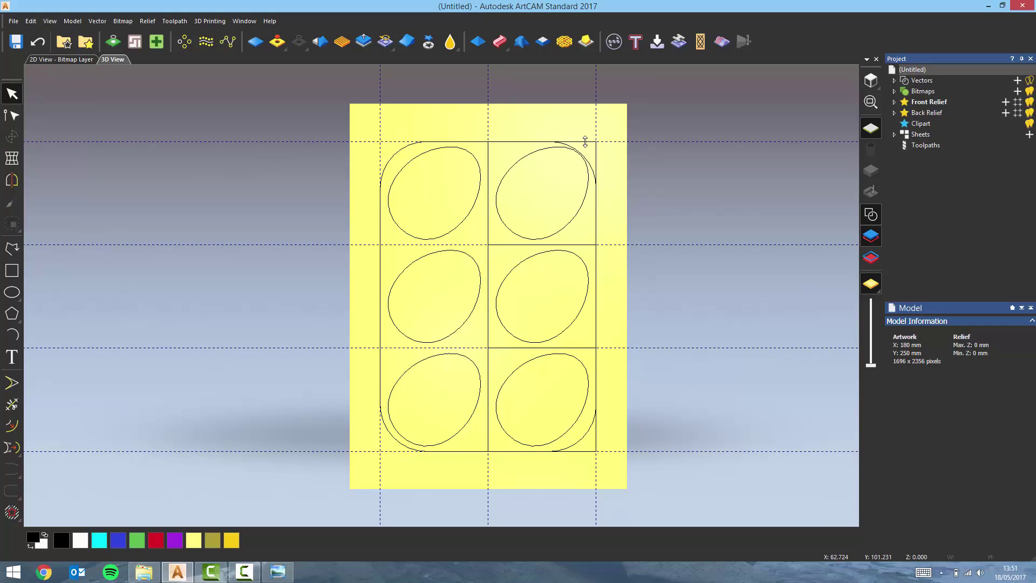
pyautogui.click(595, 292)
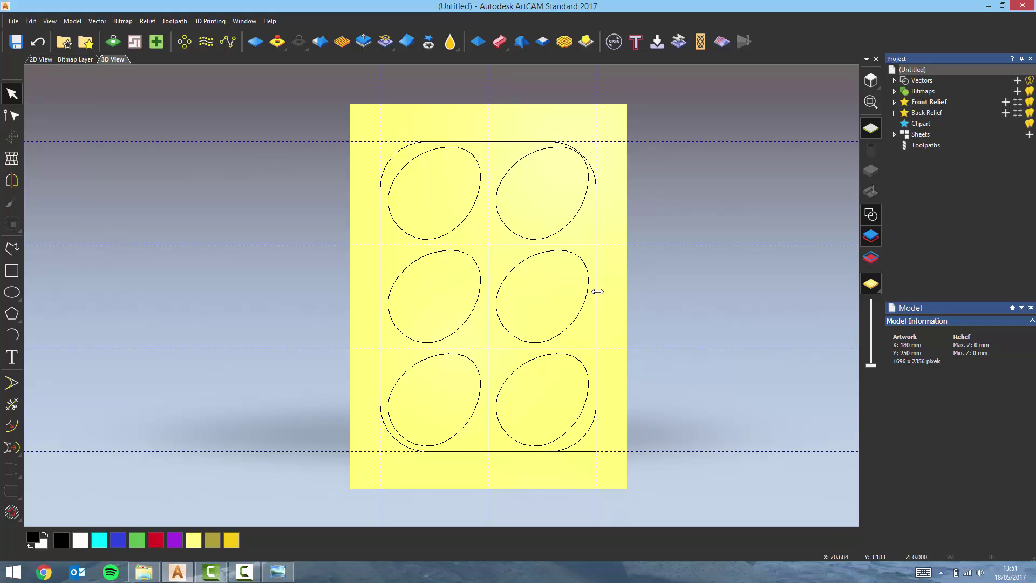
pyautogui.click(596, 435)
# - Nudge the left column of three eggs slightly inward towards the vertical centre guideline
pyautogui.moveTo(451, 400); pyautogui.dragTo(402, 179)
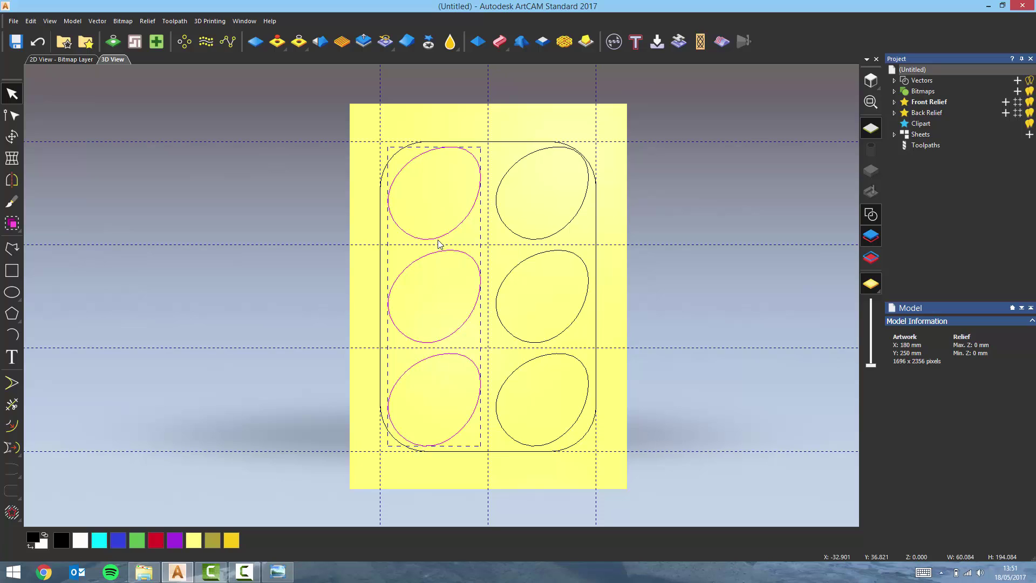
pyautogui.press('Right')
pyautogui.press('Right')
pyautogui.press('Right')
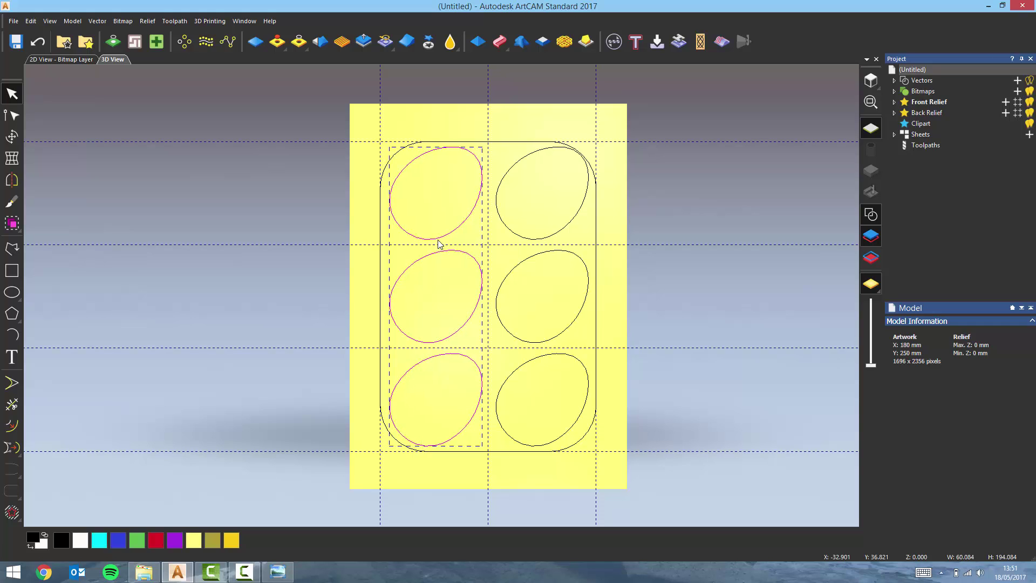
# - Nudge the right column of three eggs slightly inward towards the vertical centre guideline
pyautogui.moveTo(557, 393); pyautogui.dragTo(527, 218)
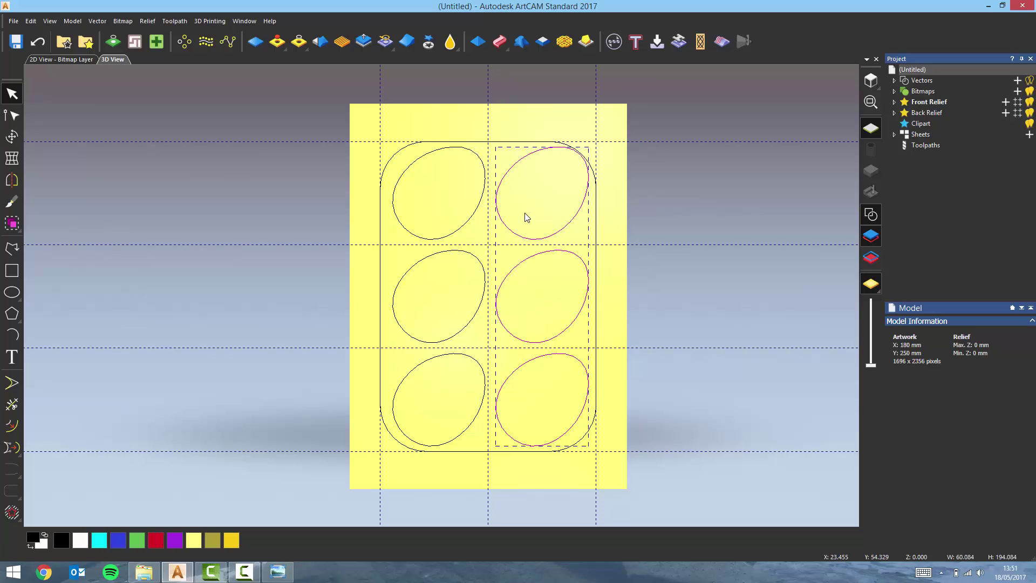
pyautogui.press('Left')
pyautogui.press('Left')
pyautogui.press('Left')
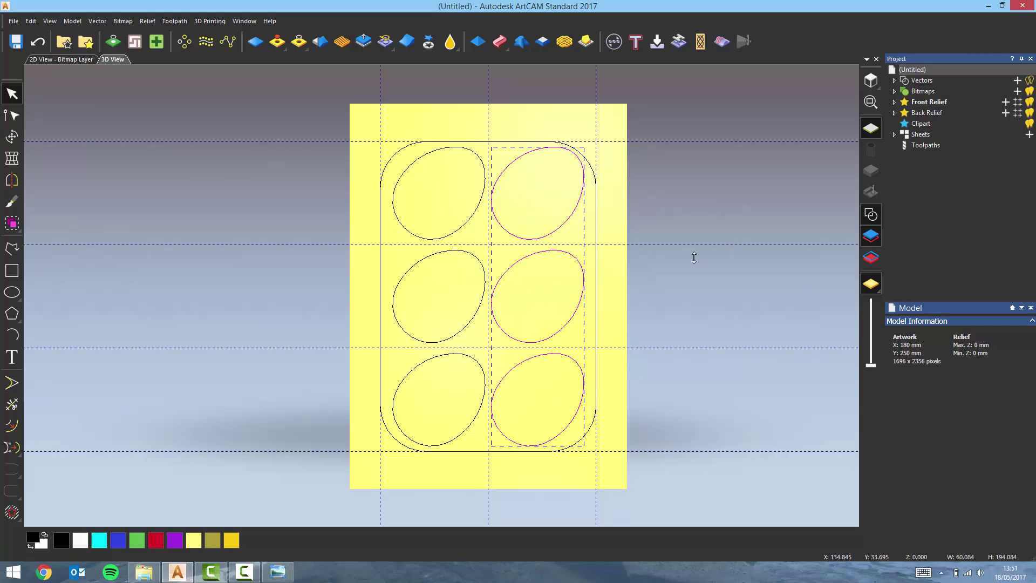
pyautogui.click(668, 322)
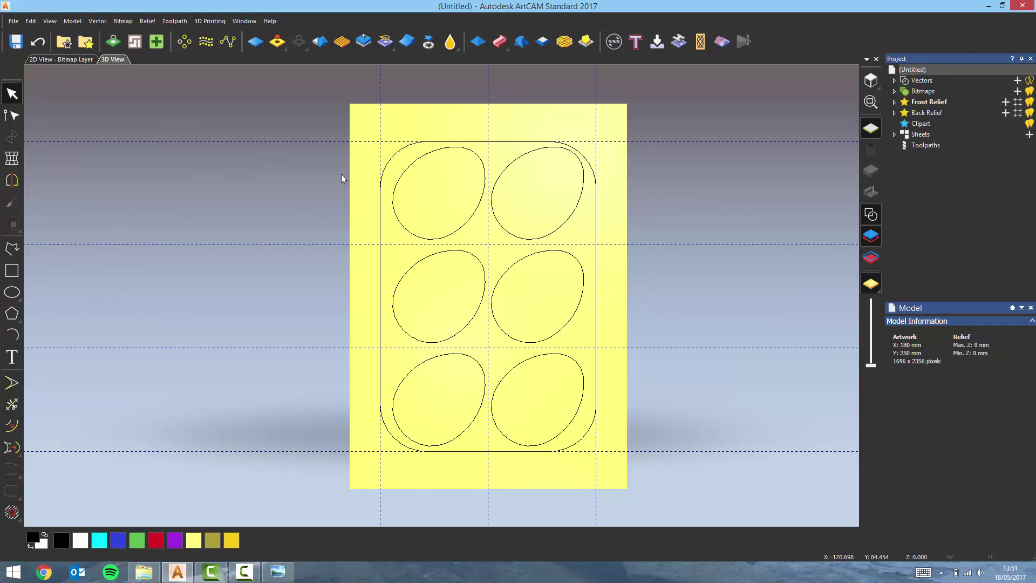
# - Export the upper-left egg outline as an EPS vector file named Egg
pyautogui.click(396, 190)
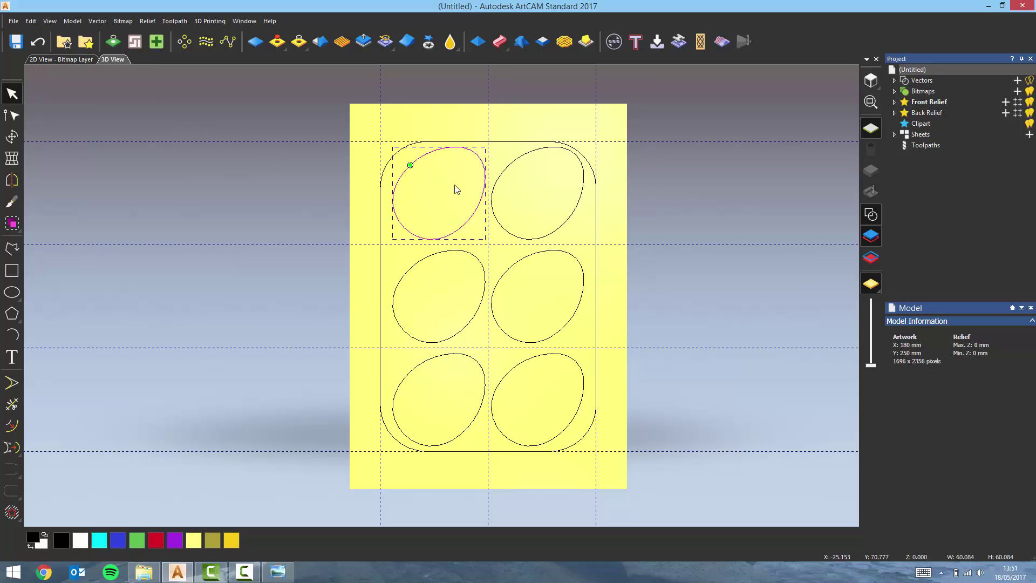
pyautogui.click(98, 21)
pyautogui.click(116, 53)
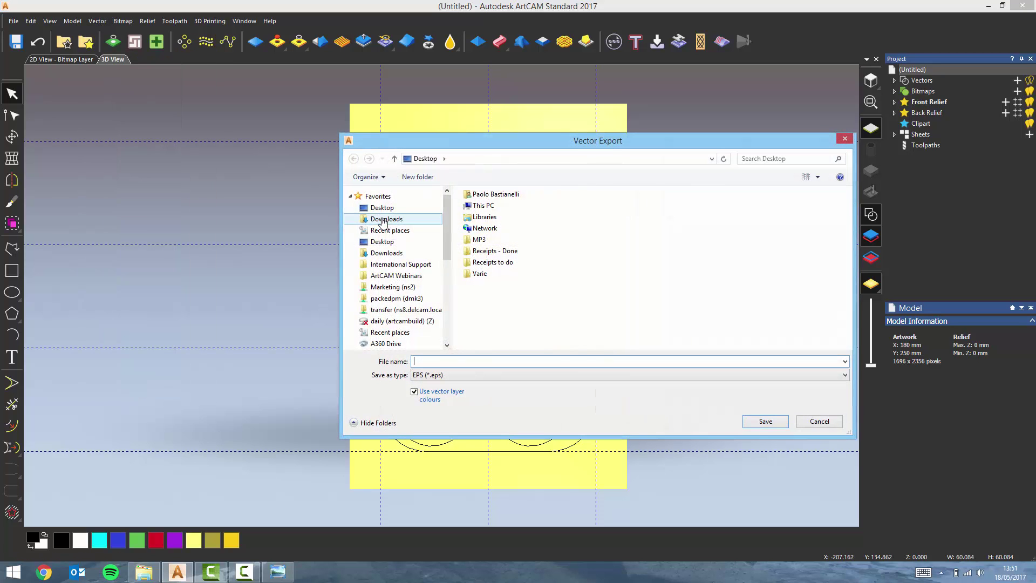
pyautogui.write('Egg')
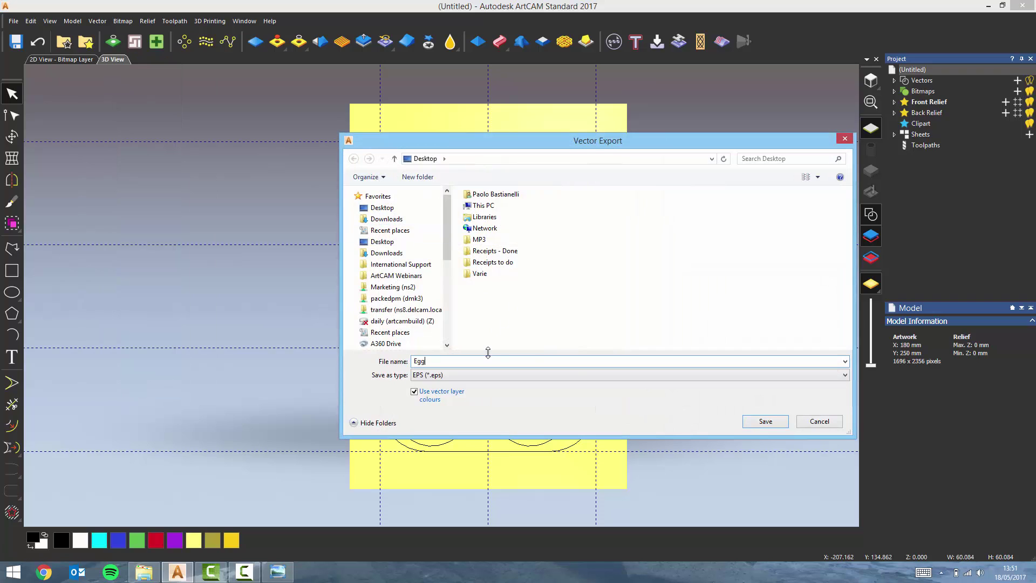
pyautogui.click(777, 422)
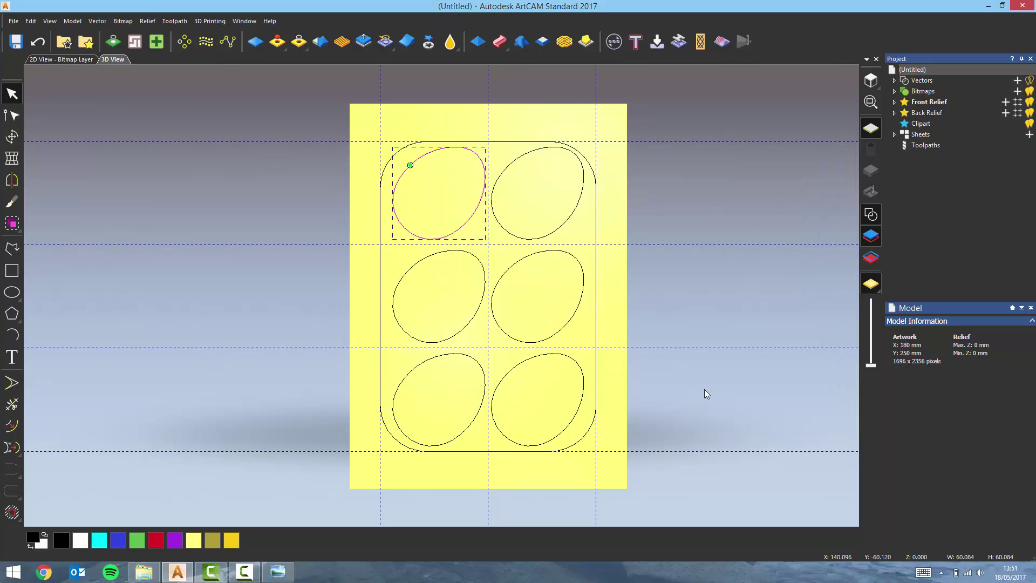
# - Save the model under the name Mould as an ArtCAM model file
pyautogui.click(14, 25)
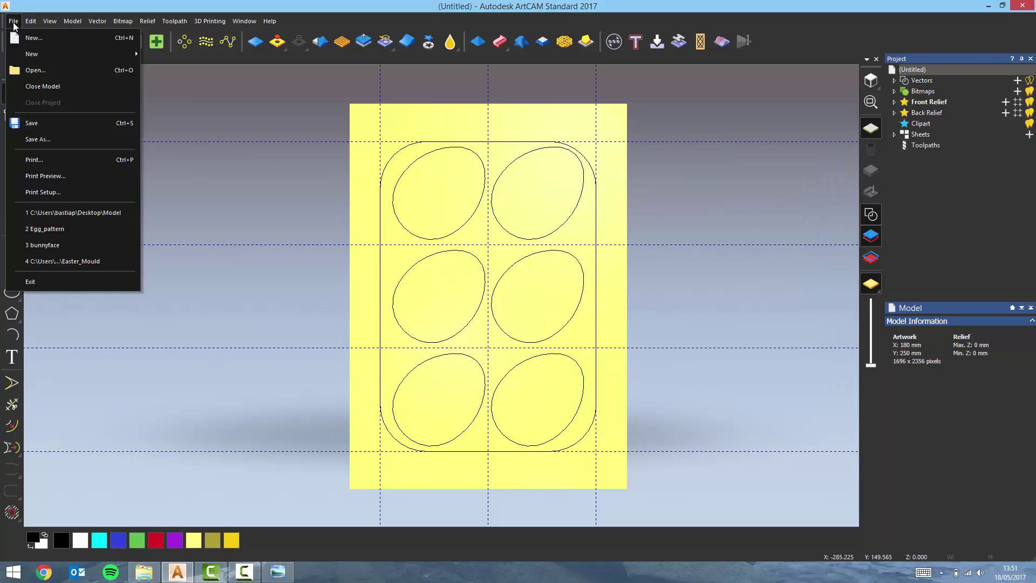
pyautogui.click(43, 138)
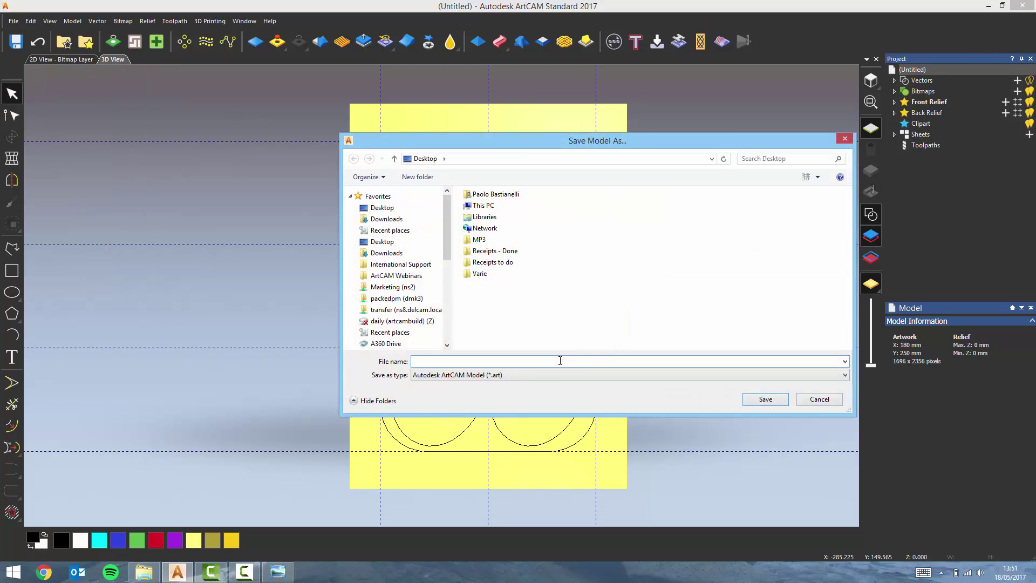
pyautogui.write('Mould')
pyautogui.click(779, 402)
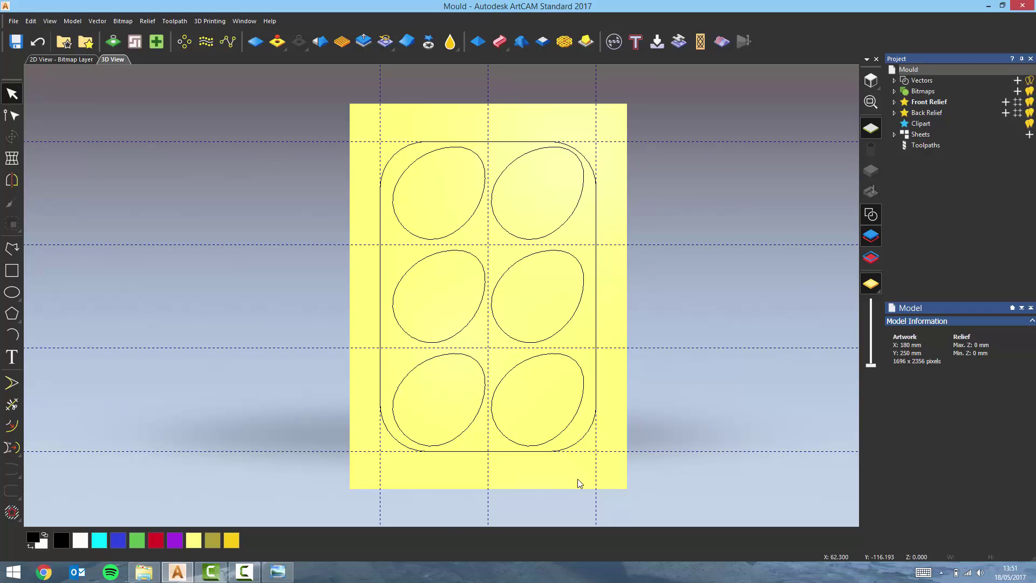
# - Load the bunnyface picture from the Easter_Standard_12-04-17 folder as a new model, keeping its image size of 158 x 217 mm
pyautogui.click(143, 572)
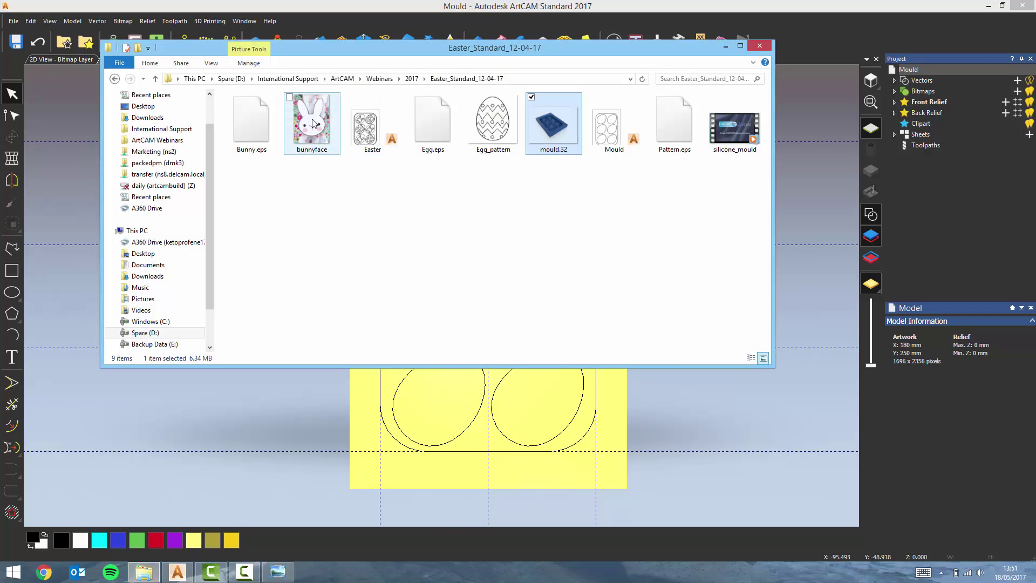
pyautogui.moveTo(315, 123); pyautogui.dragTo(460, 431)
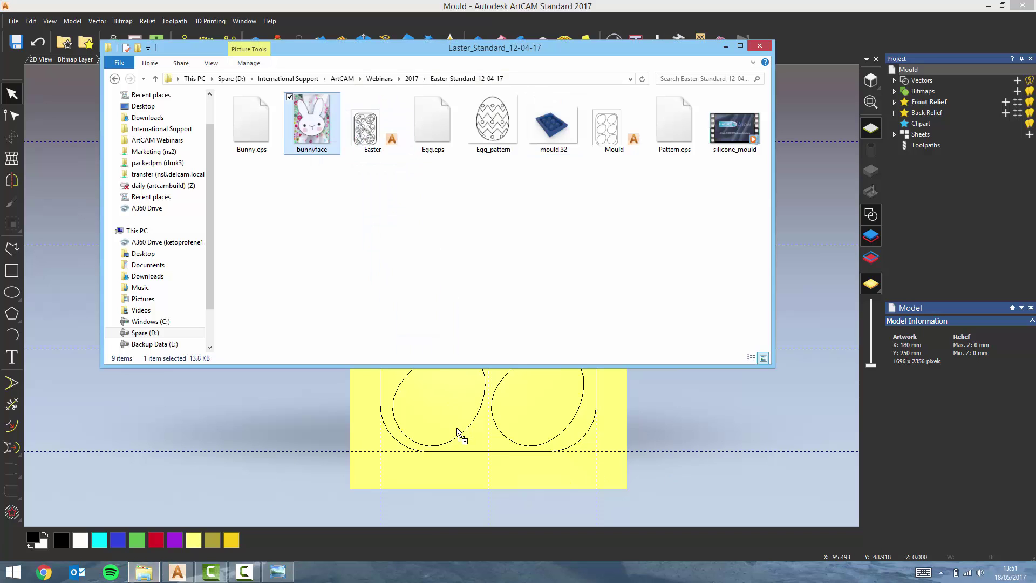
pyautogui.click(726, 47)
pyautogui.click(526, 309)
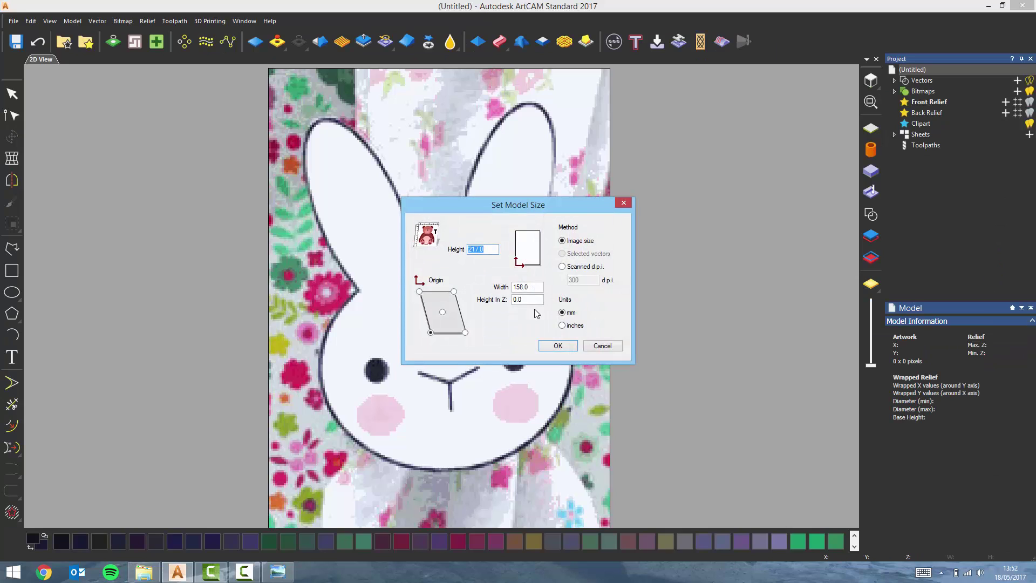
pyautogui.click(565, 346)
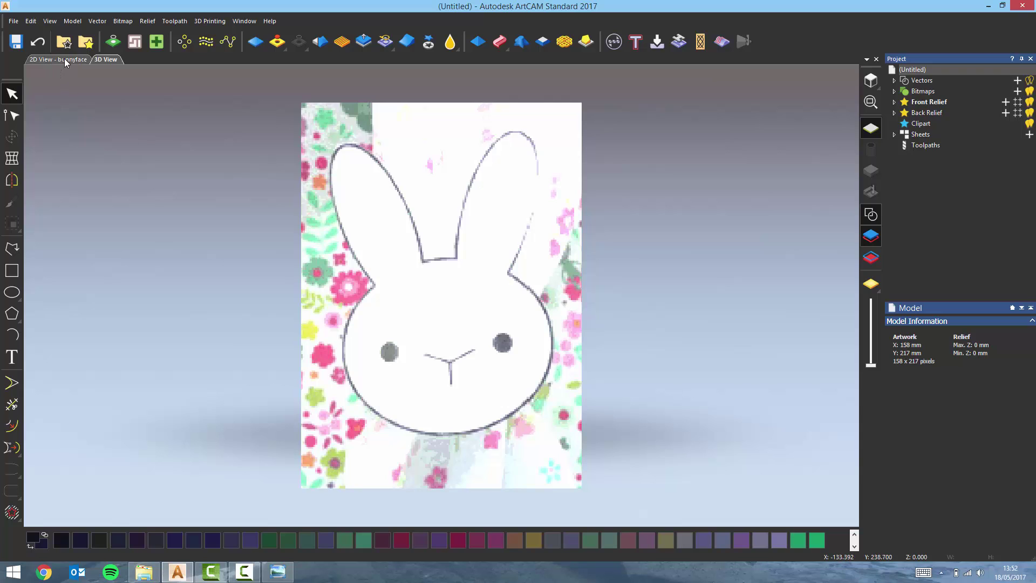
# - Show the bunny picture in the 2D view and fade the bitmap strongly for tracing
pyautogui.click(64, 61)
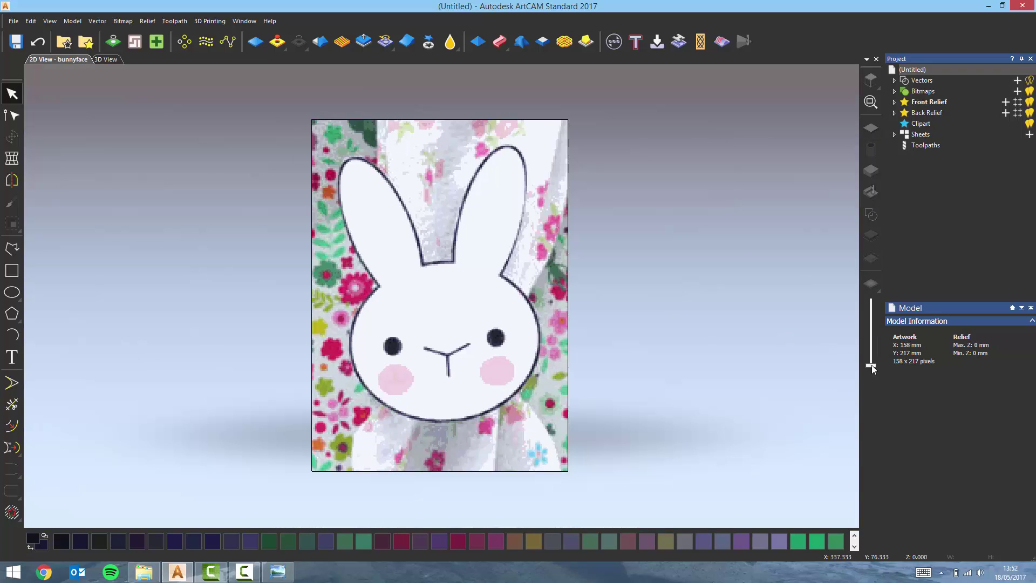
pyautogui.moveTo(871, 365); pyautogui.dragTo(871, 309)
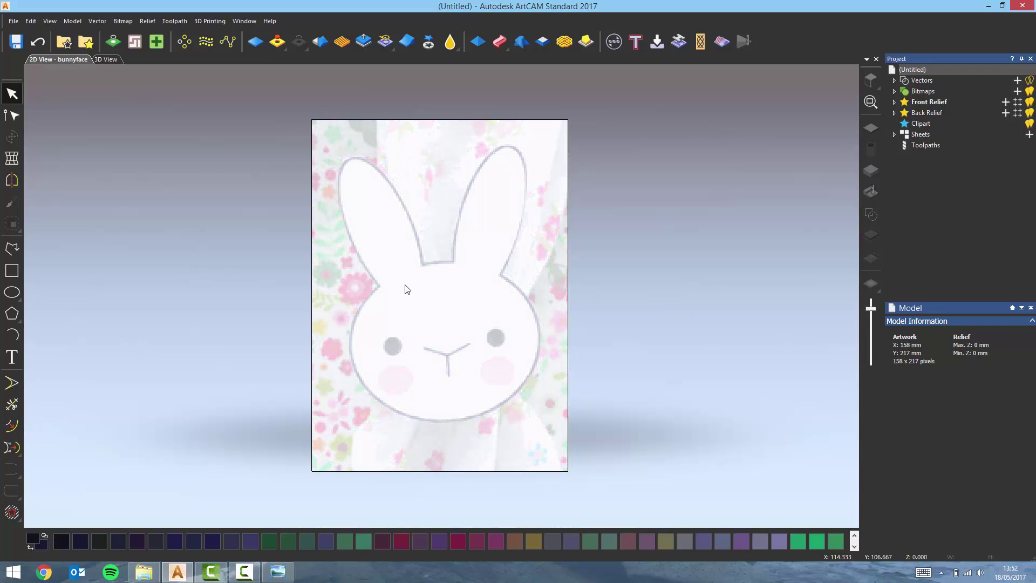
pyautogui.scroll(2, 396, 294)
pyautogui.scroll(-2, 423, 345)
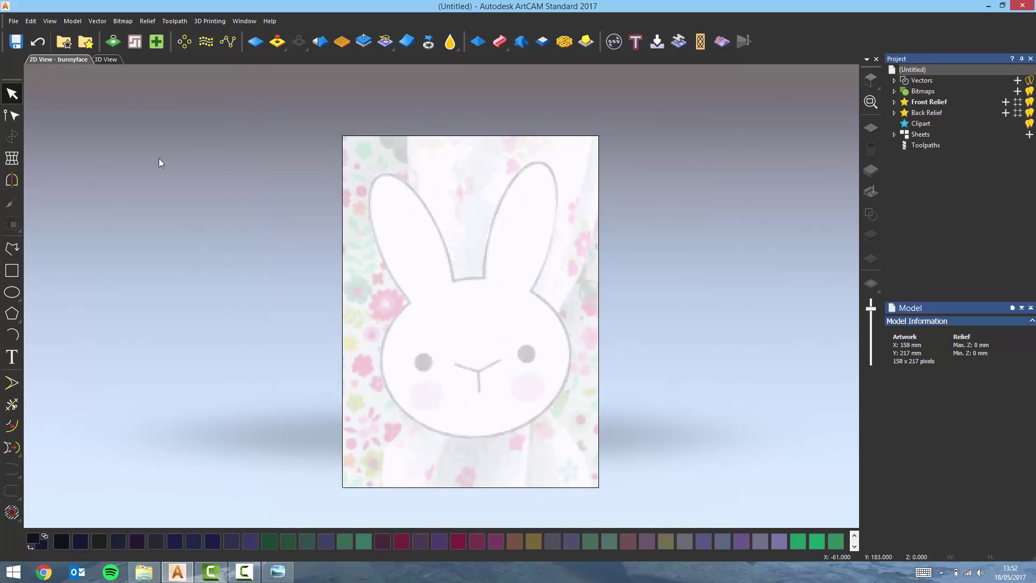
# - Trace the bunny's left ear and the short head edge between the ears with a polyline, smooth along curves and sharp at corners
pyautogui.click(12, 248)
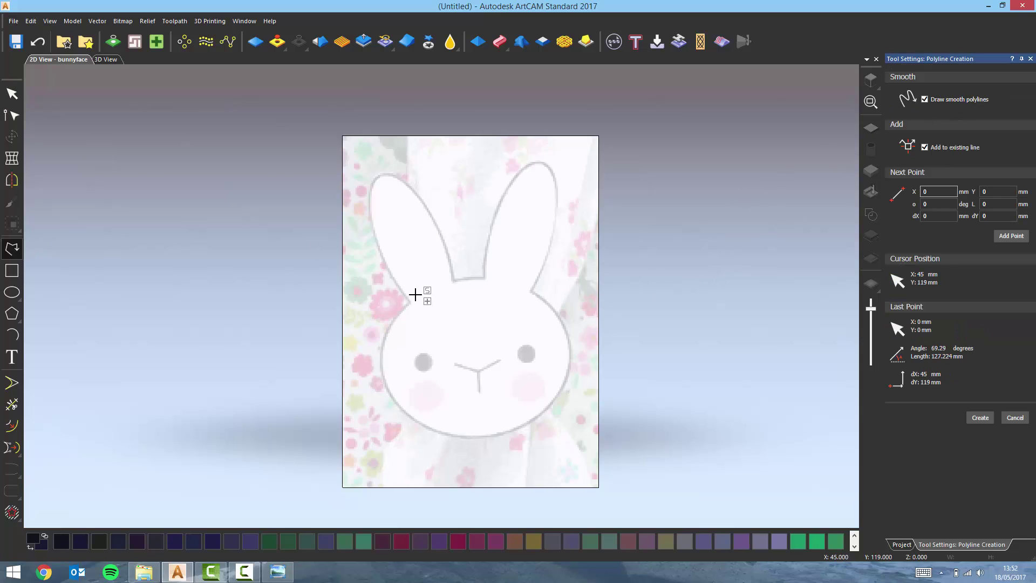
pyautogui.scroll(2, 406, 286)
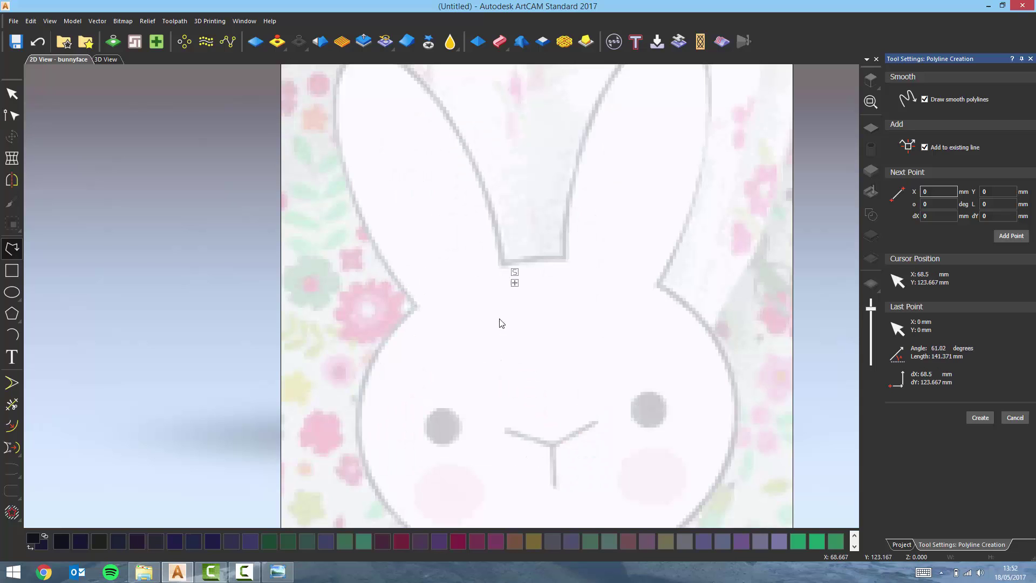
pyautogui.click(393, 360)
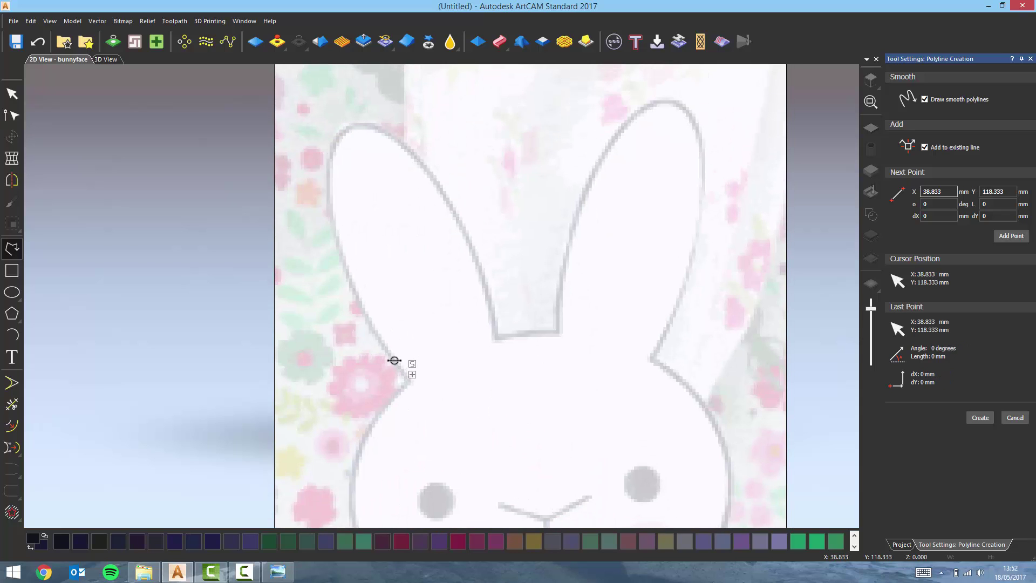
pyautogui.moveTo(394, 360)
pyautogui.mouseDown()
pyautogui.moveTo(336, 224)
pyautogui.moveTo(334, 149)
pyautogui.moveTo(353, 126)
pyautogui.moveTo(392, 138)
pyautogui.moveTo(437, 185)
pyautogui.moveTo(478, 256)
pyautogui.moveTo(488, 297)
pyautogui.mouseUp()
pyautogui.press('s')
pyautogui.scroll(5, 492, 326)
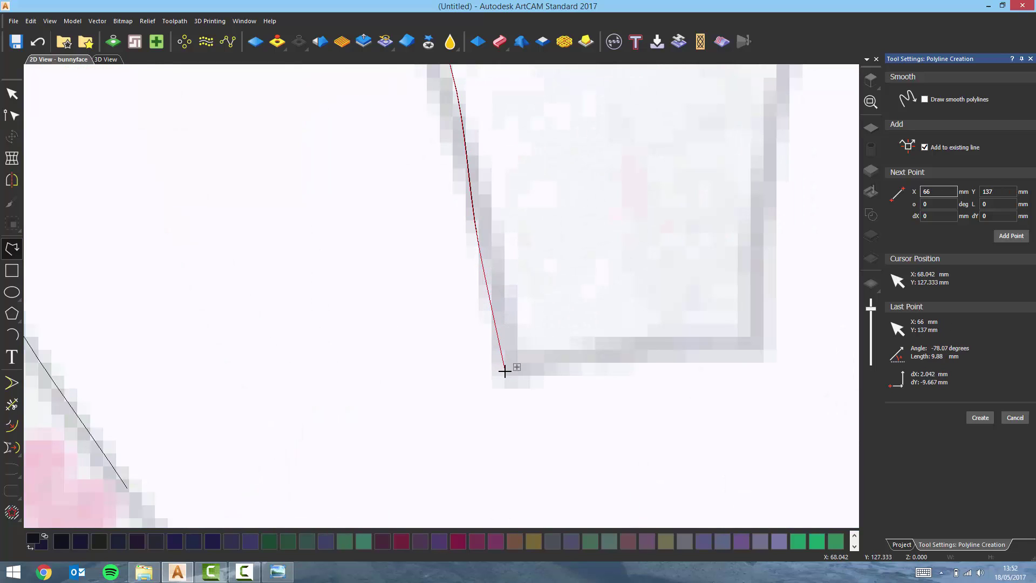
pyautogui.moveTo(505, 371)
pyautogui.mouseDown()
pyautogui.moveTo(595, 353)
pyautogui.moveTo(762, 355)
pyautogui.mouseUp()
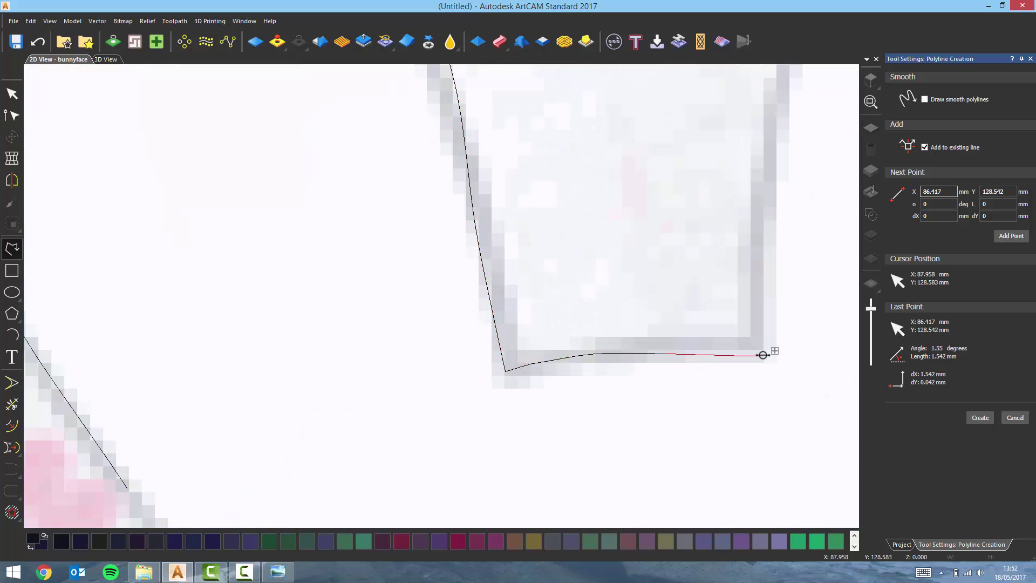
pyautogui.click(762, 355)
pyautogui.press('s')
# - Continue the polyline around the bunny's right ear, ending with a sharp corner where the ear meets the head
pyautogui.scroll(-5, 701, 372)
pyautogui.moveTo(643, 391)
pyautogui.mouseDown()
pyautogui.moveTo(540, 298)
pyautogui.moveTo(572, 191)
pyautogui.moveTo(543, 221)
pyautogui.moveTo(608, 124)
pyautogui.moveTo(636, 120)
pyautogui.mouseUp()
pyautogui.scroll(2, 566, 211)
pyautogui.scroll(-2, 637, 120)
pyautogui.moveTo(555, 180)
pyautogui.mouseDown()
pyautogui.moveTo(606, 217)
pyautogui.moveTo(588, 379)
pyautogui.moveTo(560, 419)
pyautogui.mouseUp()
pyautogui.press('s')
pyautogui.scroll(2, 558, 427)
pyautogui.click(558, 438)
pyautogui.moveTo(558, 438); pyautogui.dragTo(463, 389, button='middle')
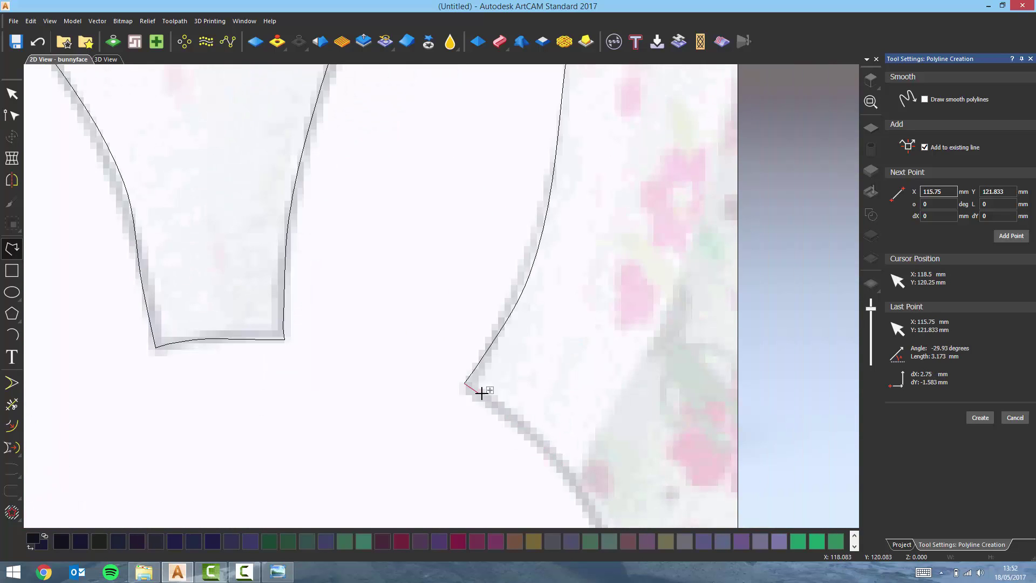
# - Trace the rounded face smoothly back to the left ear's base, closing the bunny outline, and deselect it
pyautogui.press('s')
pyautogui.scroll(-3, 515, 416)
pyautogui.moveTo(426, 316)
pyautogui.mouseDown()
pyautogui.moveTo(407, 338)
pyautogui.moveTo(430, 395)
pyautogui.moveTo(430, 432)
pyautogui.moveTo(398, 472)
pyautogui.mouseUp()
pyautogui.moveTo(398, 471); pyautogui.dragTo(465, 411, button='middle')
pyautogui.moveTo(464, 412)
pyautogui.mouseDown()
pyautogui.moveTo(370, 428)
pyautogui.moveTo(306, 393)
pyautogui.moveTo(277, 343)
pyautogui.moveTo(286, 286)
pyautogui.moveTo(308, 259)
pyautogui.moveTo(300, 225)
pyautogui.mouseUp()
pyautogui.scroll(3, 309, 259)
pyautogui.press('Escape')
pyautogui.scroll(-2, 405, 329)
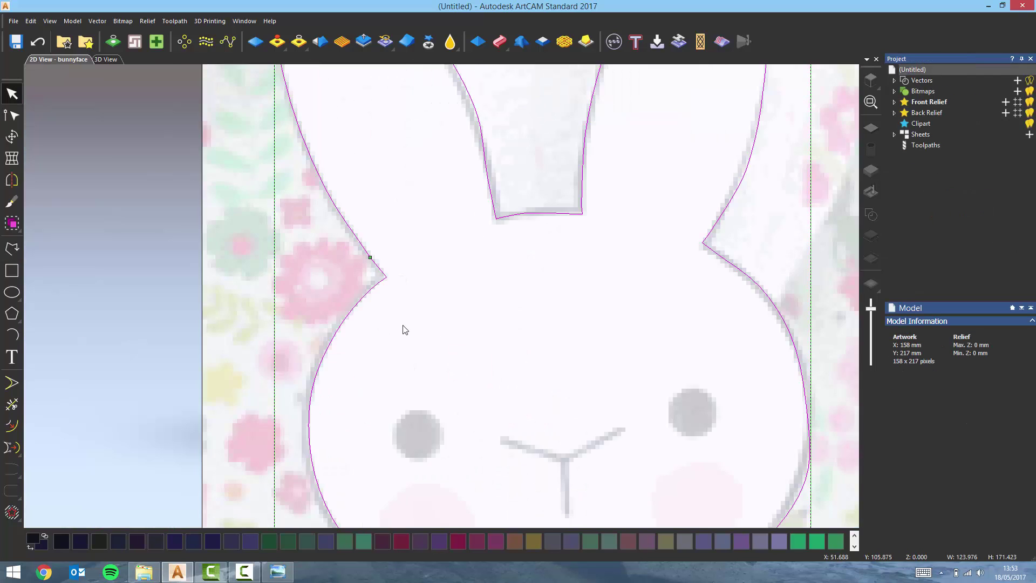
pyautogui.scroll(-2, 404, 329)
pyautogui.click(453, 342)
# - Edit the bunny outline's nodes, moving the node beside the right cheek slightly inward to smooth the curve
pyautogui.scroll(2, 502, 367)
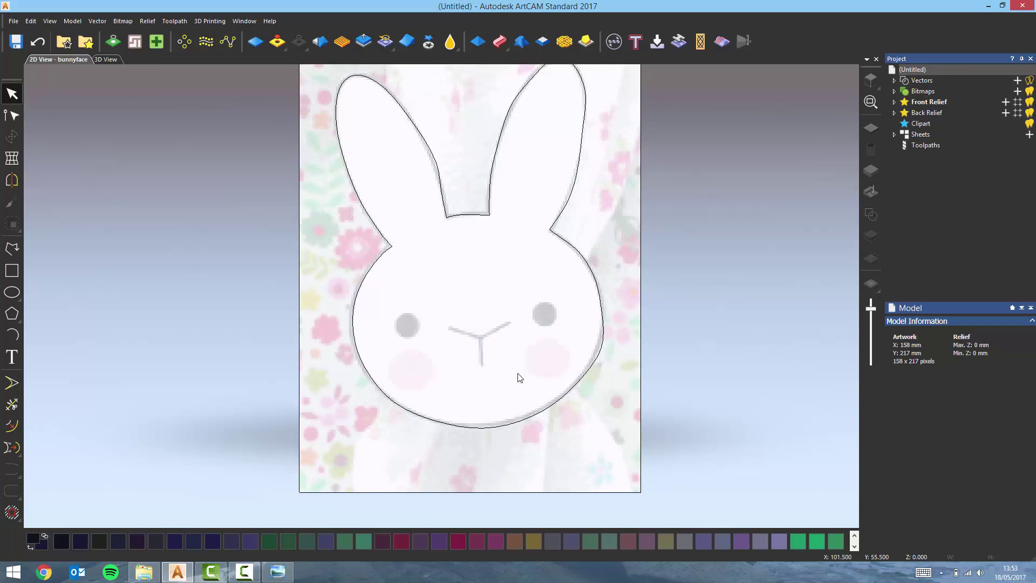
pyautogui.moveTo(520, 377); pyautogui.dragTo(507, 383, button='middle')
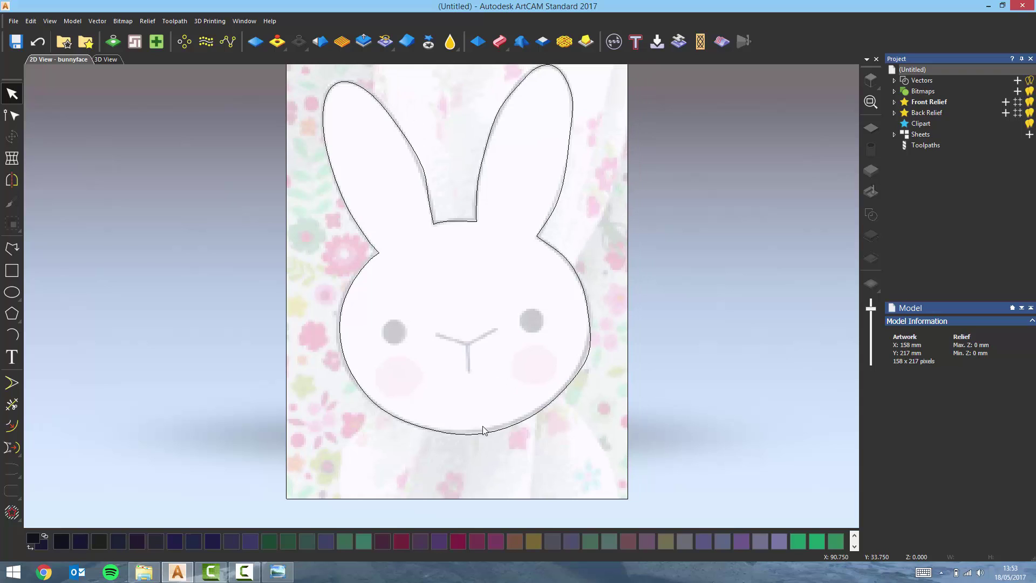
pyautogui.click(584, 371)
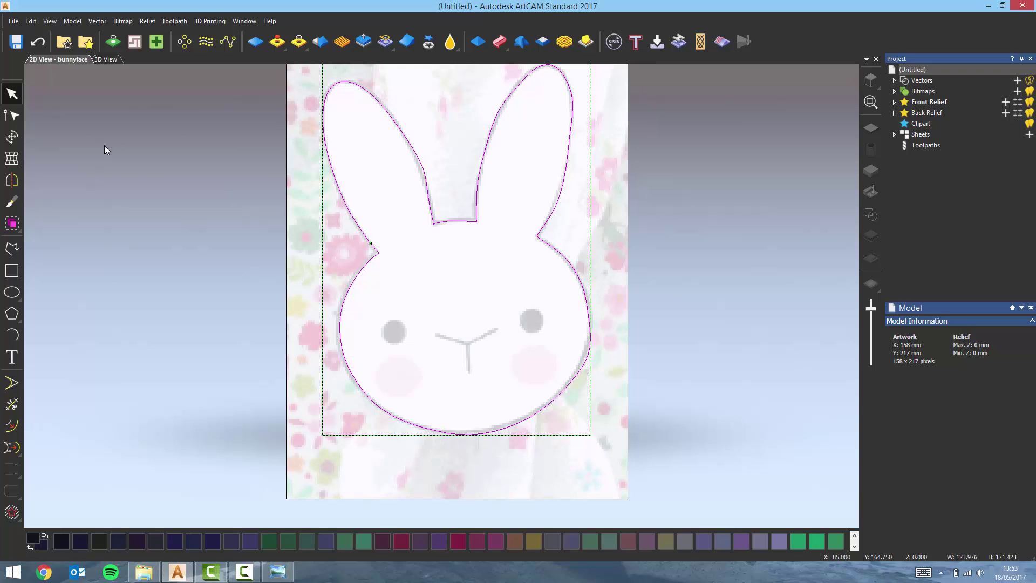
pyautogui.click(11, 115)
pyautogui.scroll(2, 590, 393)
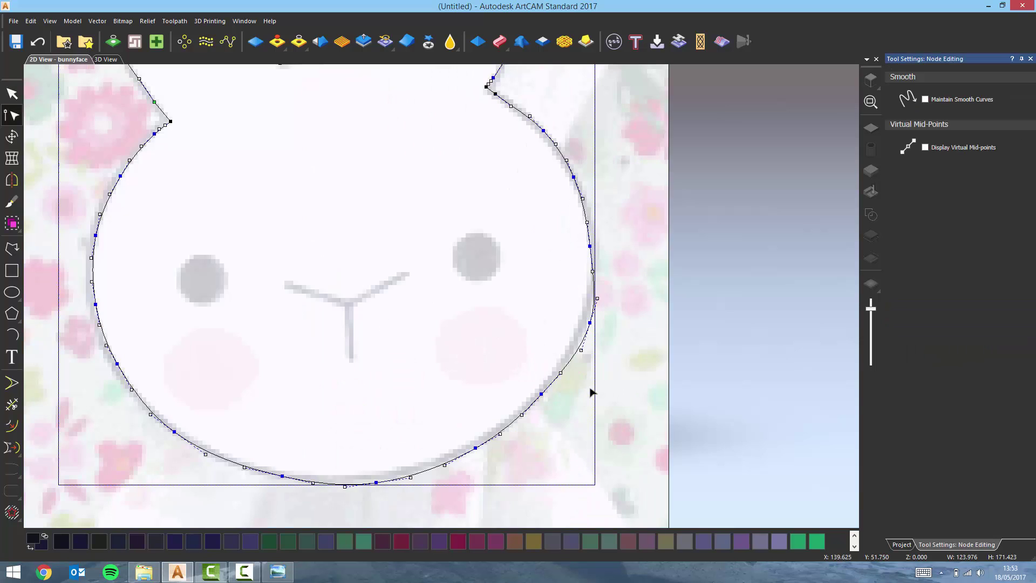
pyautogui.moveTo(591, 323); pyautogui.dragTo(587, 324)
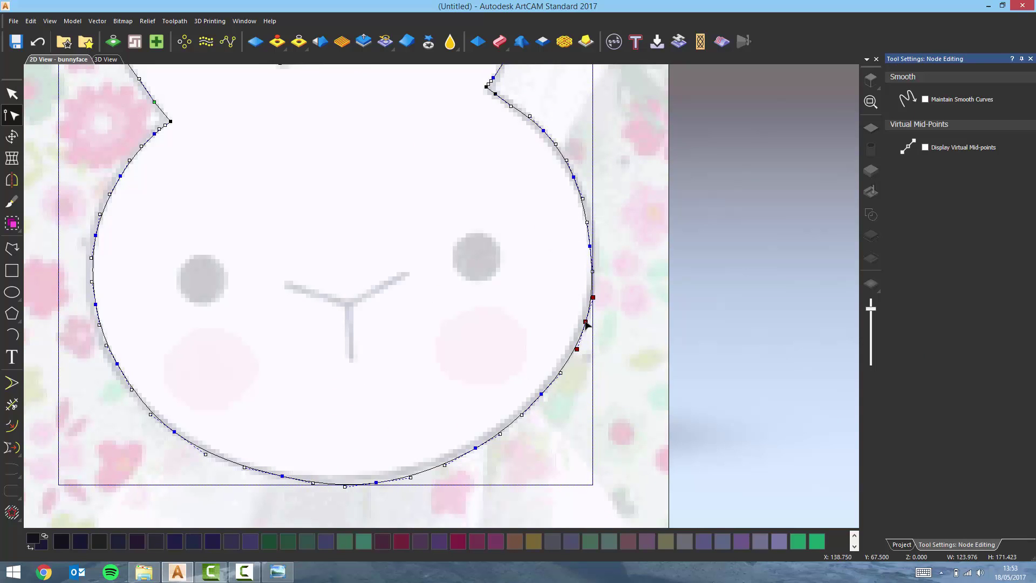
pyautogui.scroll(5, 471, 279)
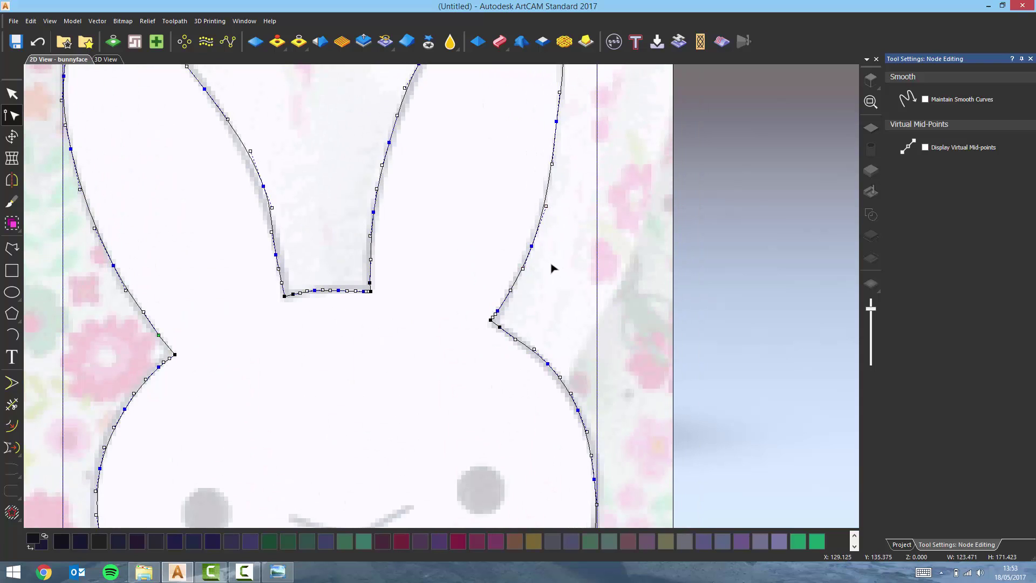
pyautogui.click(548, 302)
# - Create a circle with a 5 mm radius over the bunny's left eye
pyautogui.scroll(-4, 515, 322)
pyautogui.moveTo(459, 338); pyautogui.dragTo(486, 342, button='middle')
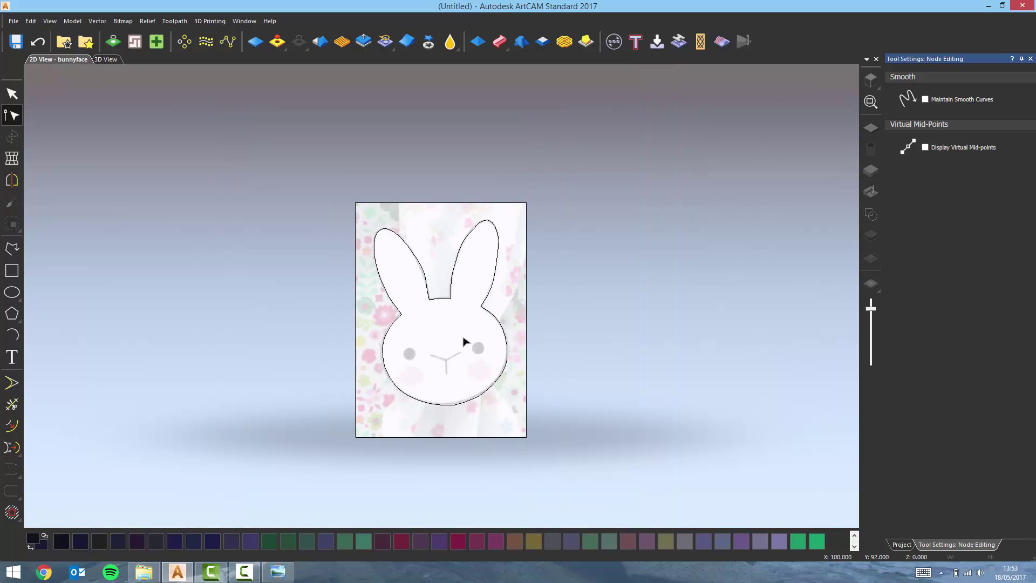
pyautogui.scroll(2, 426, 393)
pyautogui.scroll(2, 394, 368)
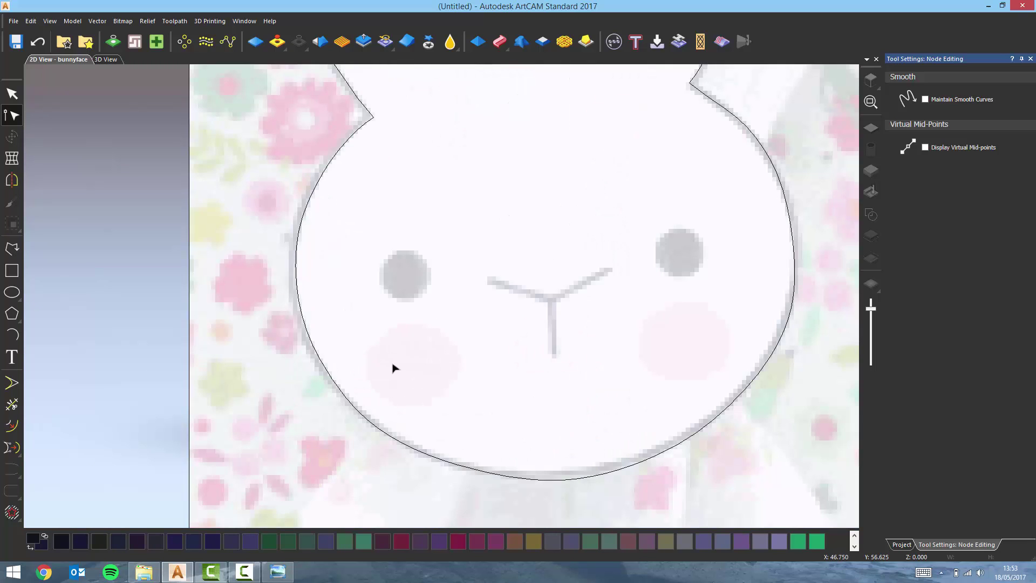
pyautogui.moveTo(537, 367); pyautogui.dragTo(440, 364, button='middle')
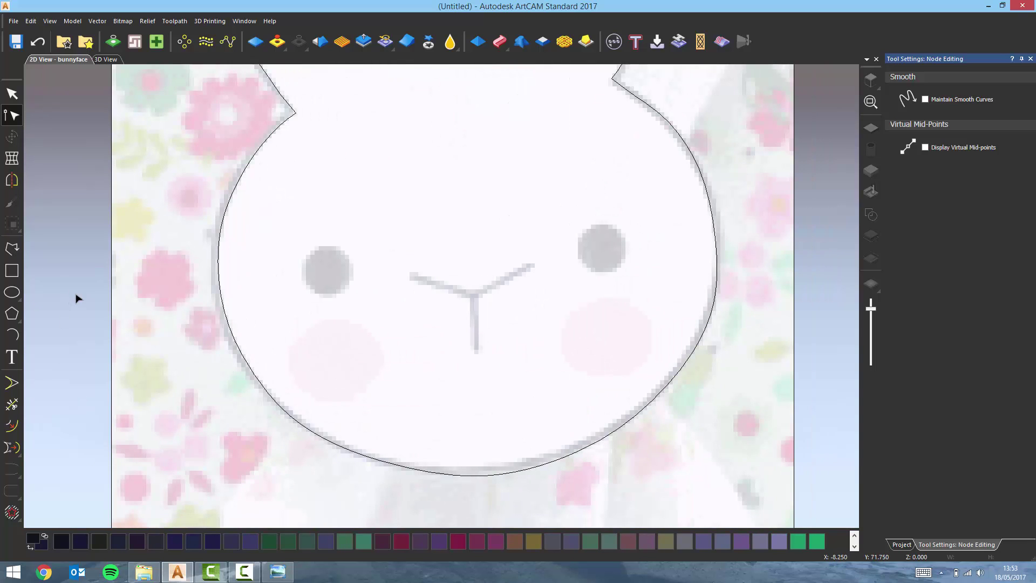
pyautogui.click(35, 292)
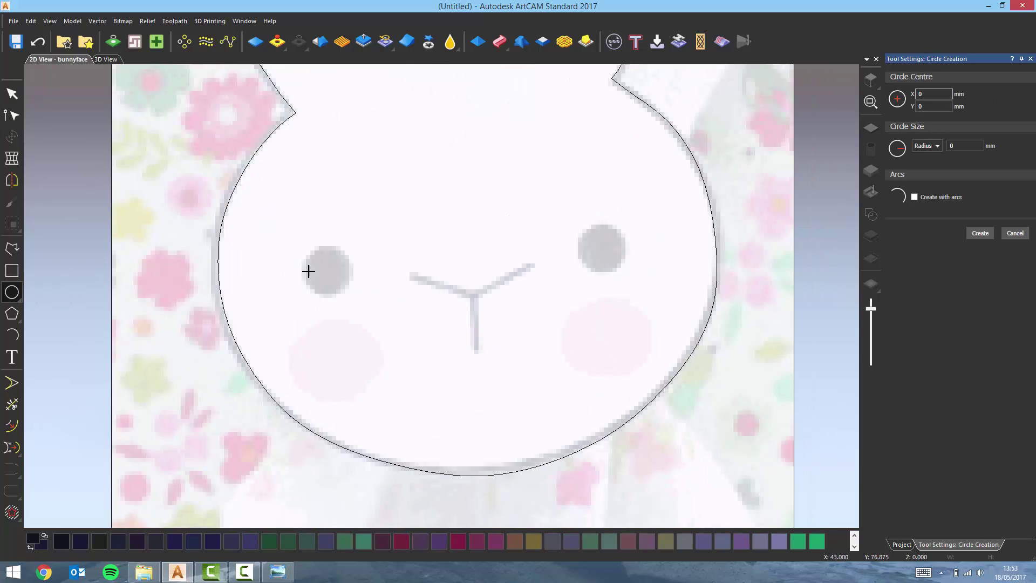
pyautogui.moveTo(327, 269); pyautogui.dragTo(350, 270)
pyautogui.doubleClick(965, 146)
pyautogui.write('5')
pyautogui.press('Tab')
pyautogui.click(979, 233)
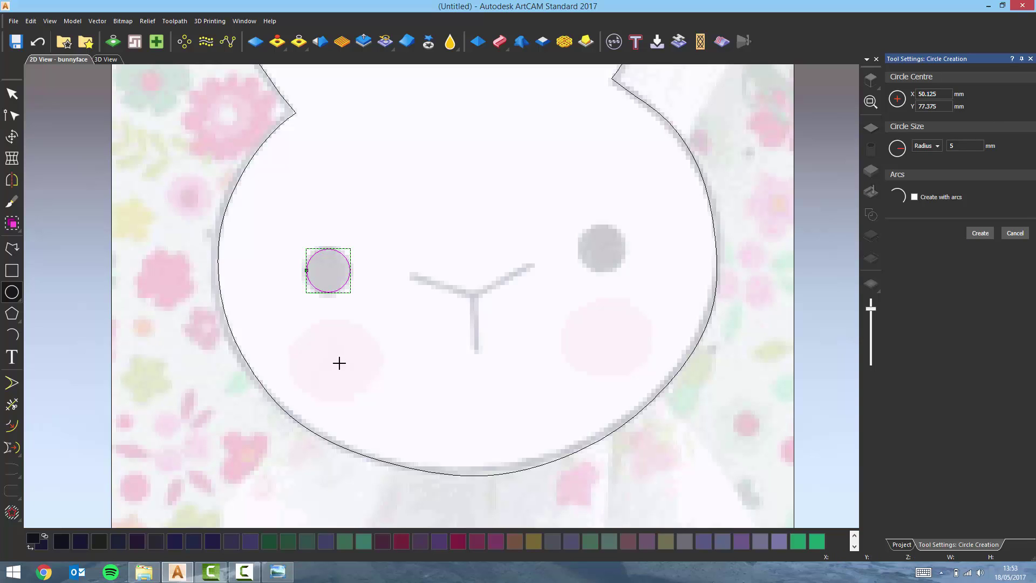
# - Create a circle with a 10 mm radius over the bunny's left cheek and finish circle creation
pyautogui.moveTo(332, 358); pyautogui.dragTo(376, 358)
pyautogui.moveTo(966, 146); pyautogui.dragTo(948, 148)
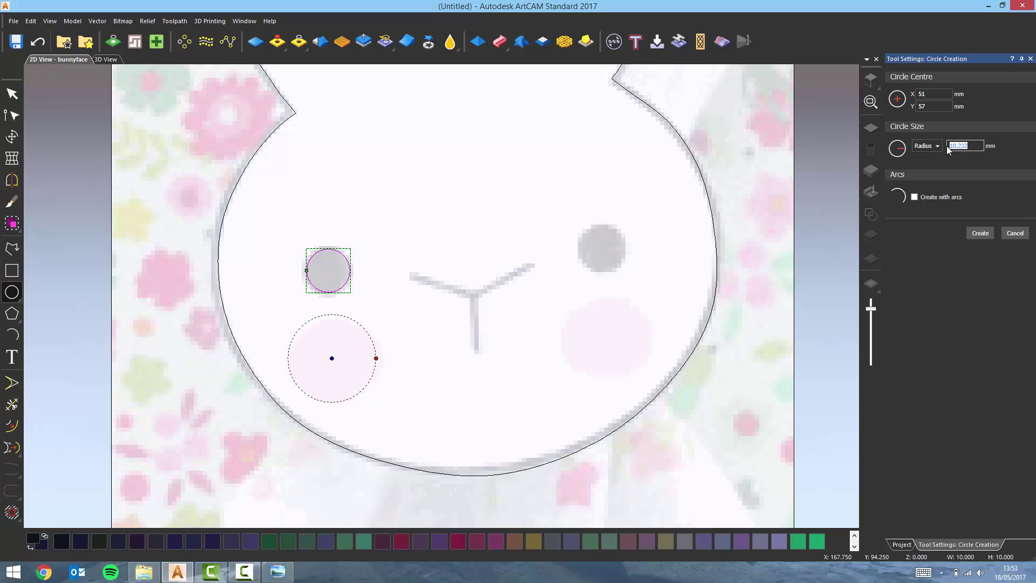
pyautogui.write('10')
pyautogui.click(980, 233)
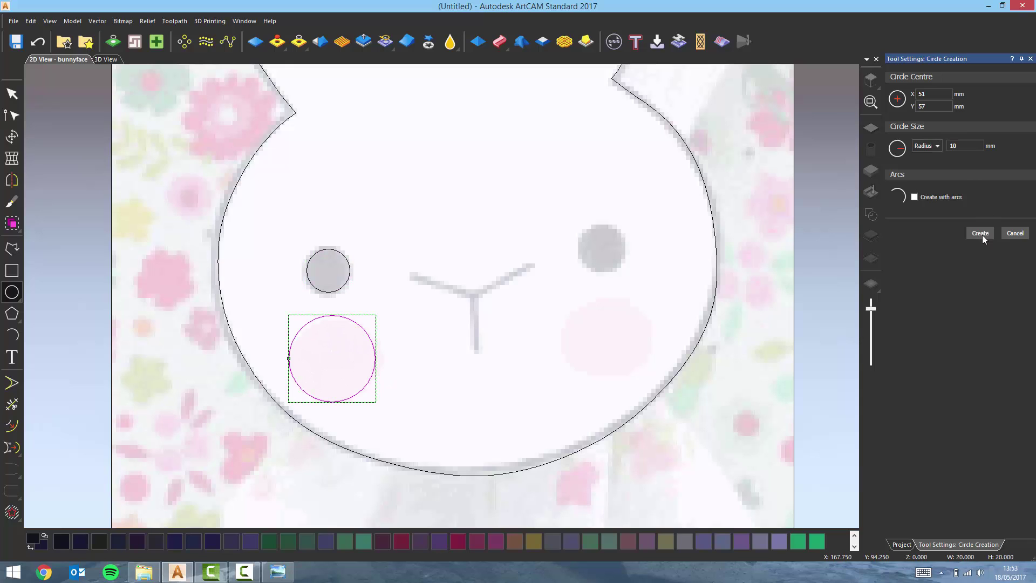
pyautogui.click(1014, 233)
# - Copy the left eye and cheek circles together onto the bunny's right eye and cheek, and deselect them
pyautogui.moveTo(408, 391); pyautogui.dragTo(317, 272)
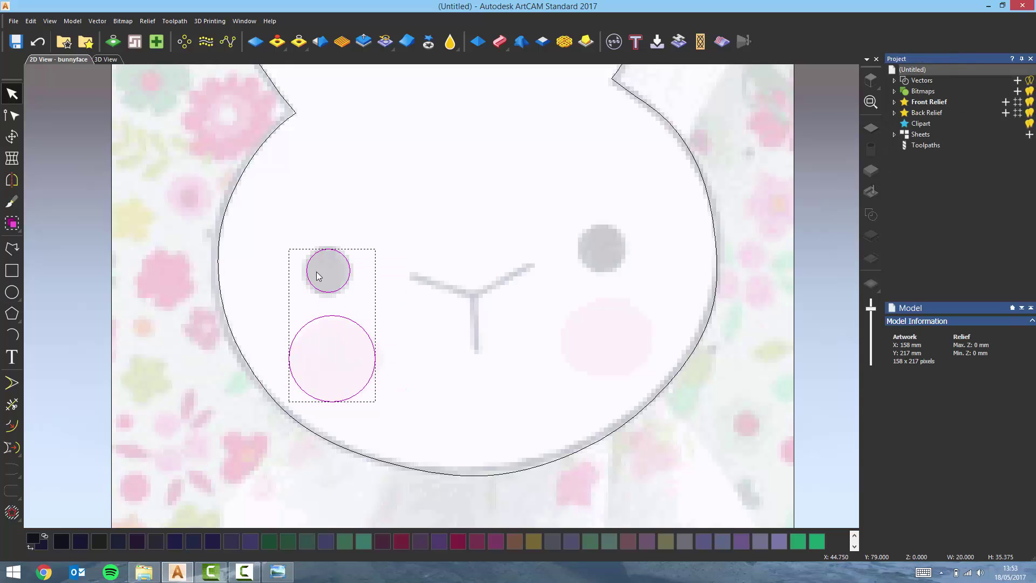
pyautogui.moveTo(375, 304); pyautogui.dragTo(649, 281)
pyautogui.click(409, 414)
# - Make the background picture more visible and reshape the left cheek circle by its nodes into an oval matching the pink patch
pyautogui.scroll(2, 347, 381)
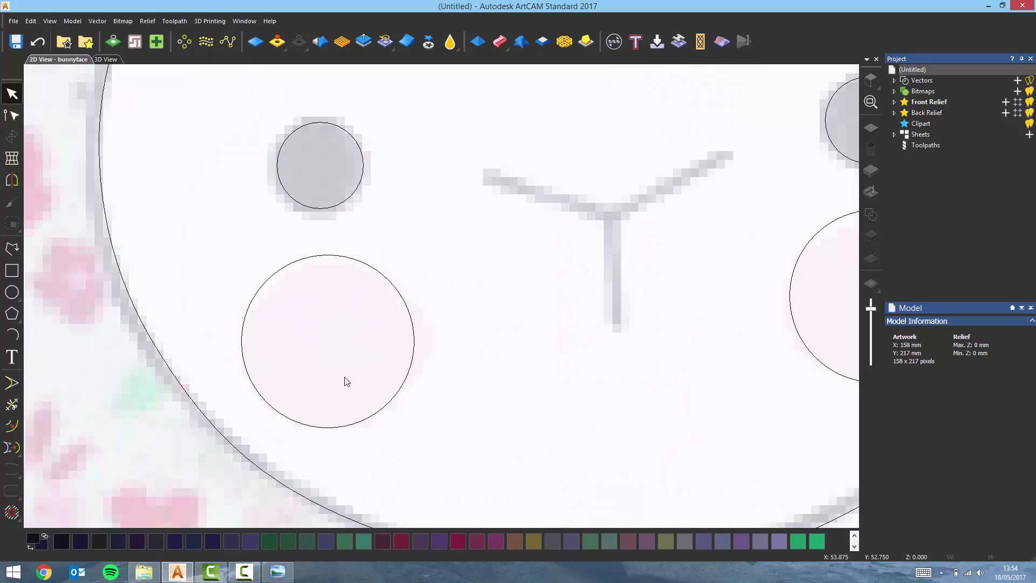
pyautogui.click(406, 385)
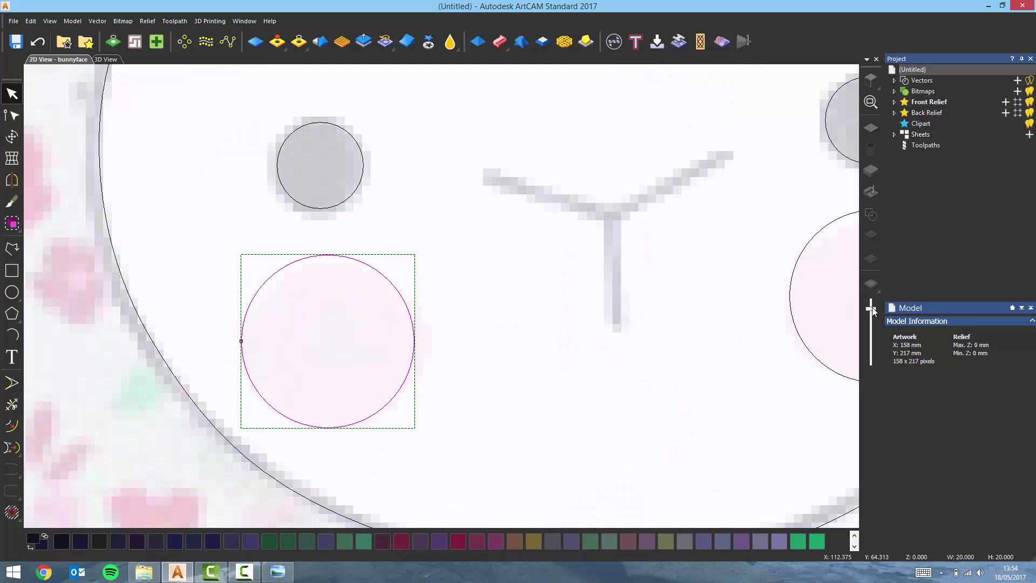
pyautogui.moveTo(872, 309); pyautogui.dragTo(865, 321)
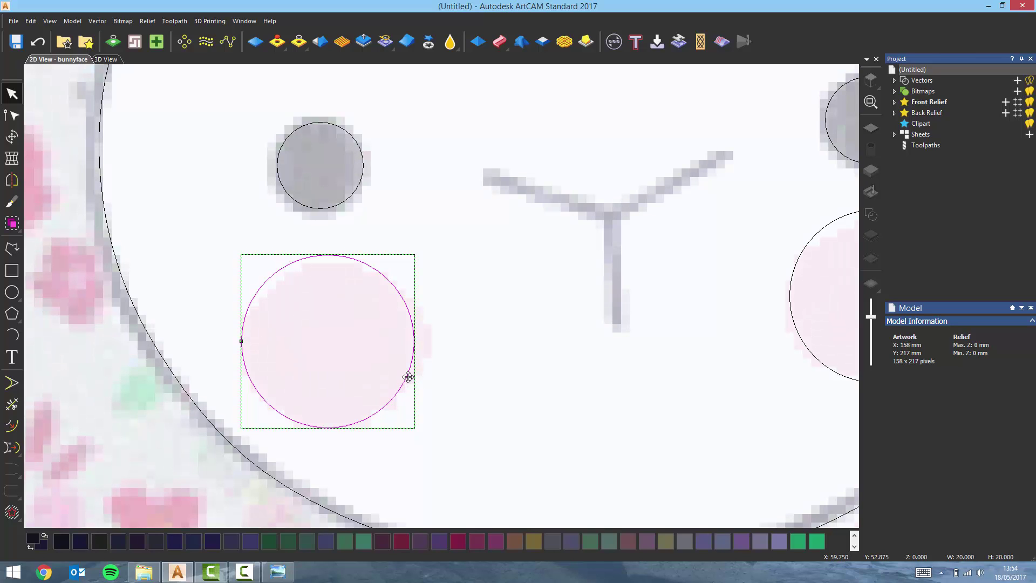
pyautogui.press('n')
pyautogui.moveTo(413, 341); pyautogui.dragTo(427, 343)
pyautogui.moveTo(328, 428); pyautogui.dragTo(333, 427)
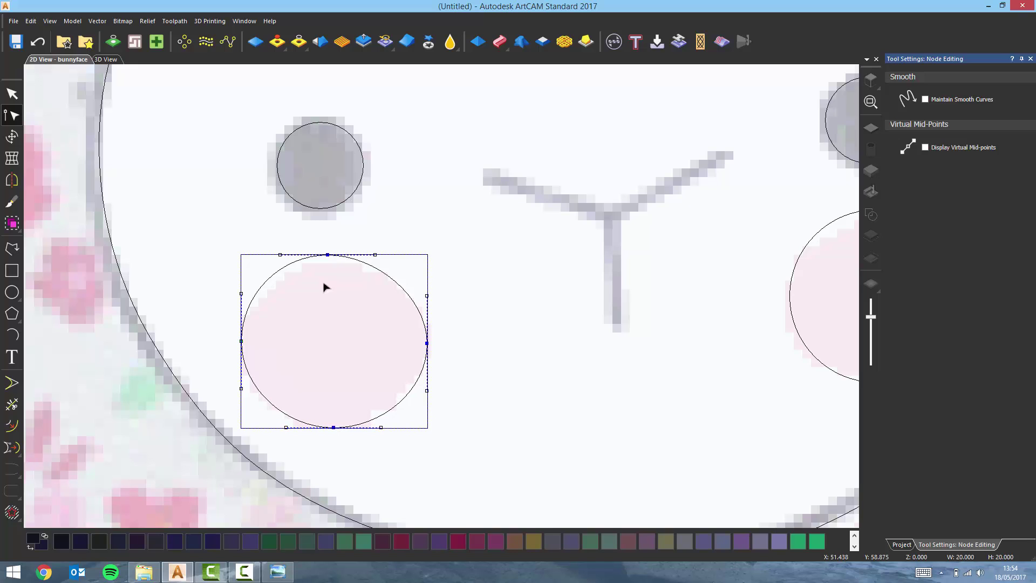
pyautogui.moveTo(328, 254); pyautogui.dragTo(329, 264)
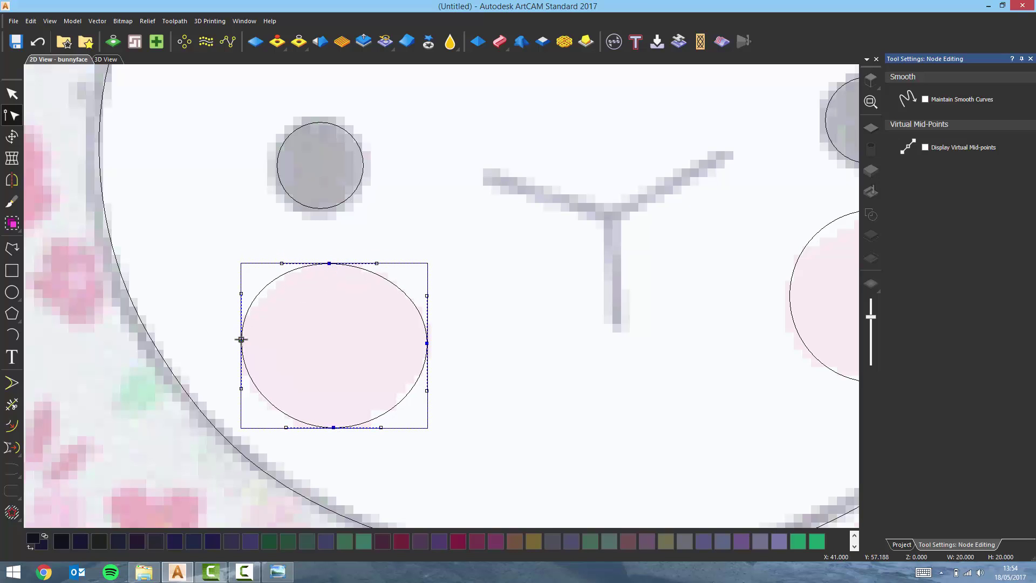
pyautogui.moveTo(241, 339); pyautogui.dragTo(241, 347)
# - Reshape the right cheek circle by its nodes into a wider, flatter oval matching the pink patch
pyautogui.moveTo(598, 394); pyautogui.dragTo(187, 328, button='middle')
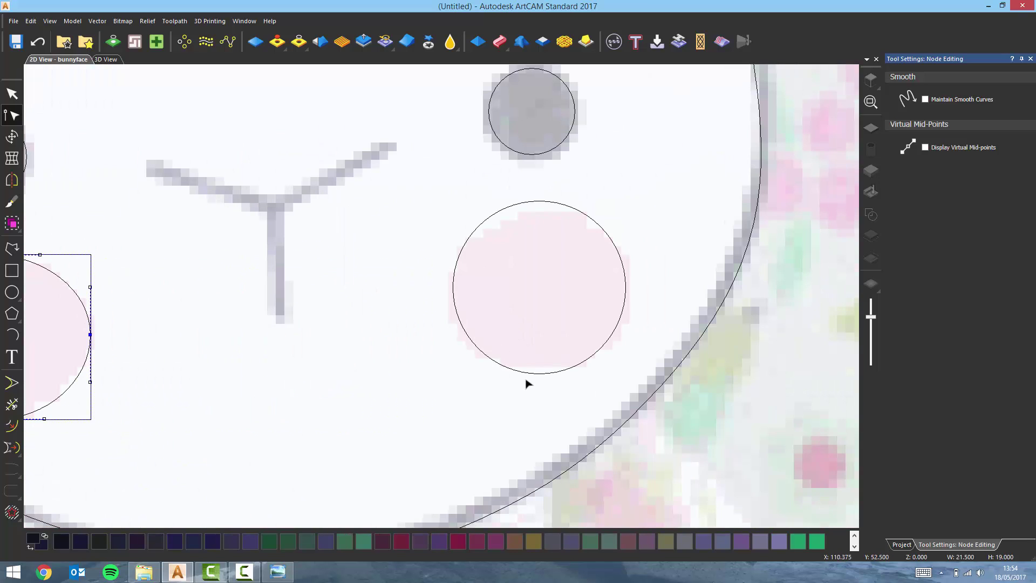
pyautogui.click(537, 374)
pyautogui.moveTo(539, 373); pyautogui.dragTo(540, 369)
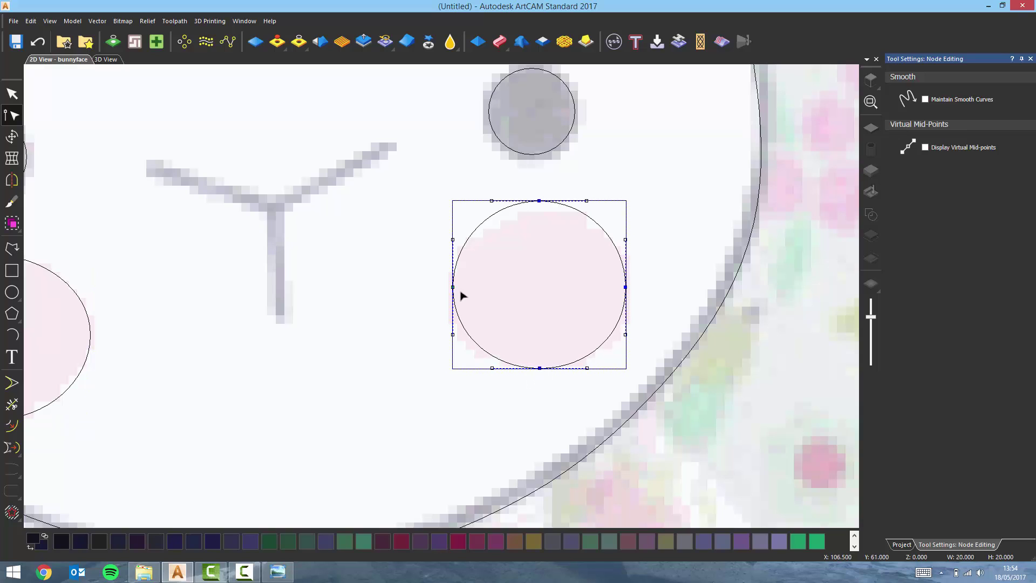
pyautogui.moveTo(452, 287); pyautogui.dragTo(446, 289)
pyautogui.moveTo(540, 201); pyautogui.dragTo(541, 211)
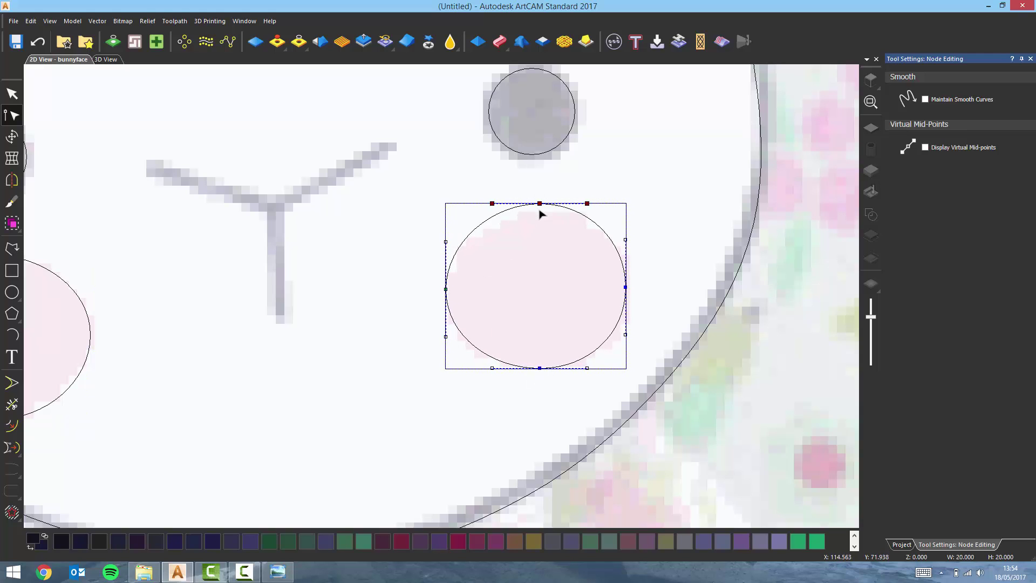
pyautogui.moveTo(624, 288); pyautogui.dragTo(635, 287)
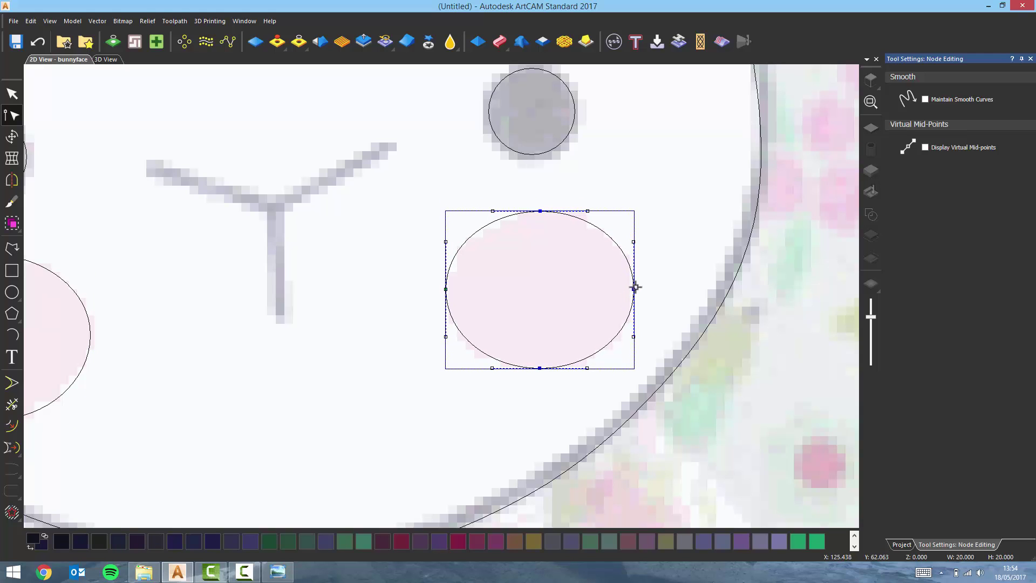
# - Start a polyline around the nose's left arm, tracing straight along its lower edge and smoothly around the tip back to the junction
pyautogui.scroll(-5, 625, 290)
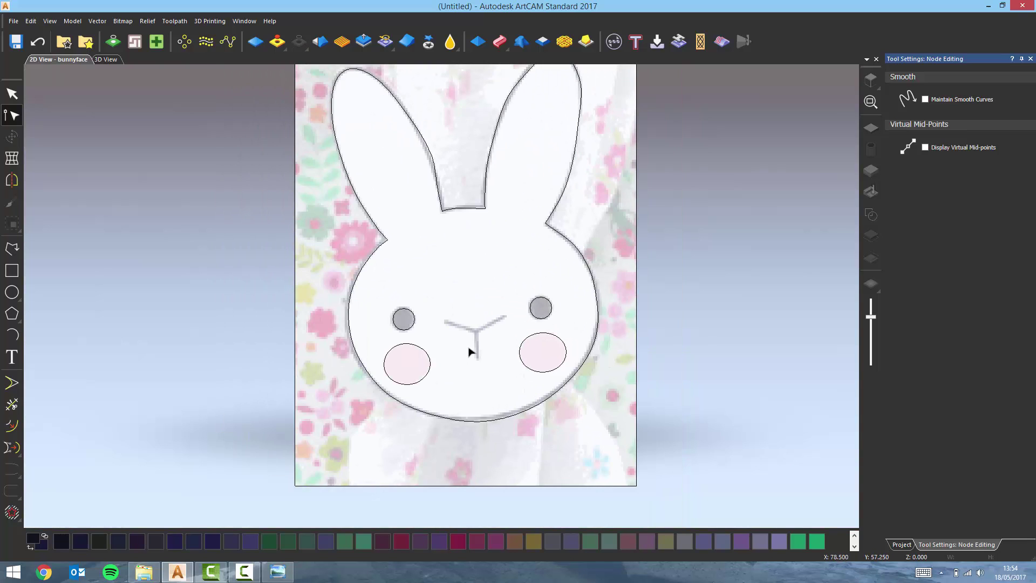
pyautogui.scroll(5, 472, 352)
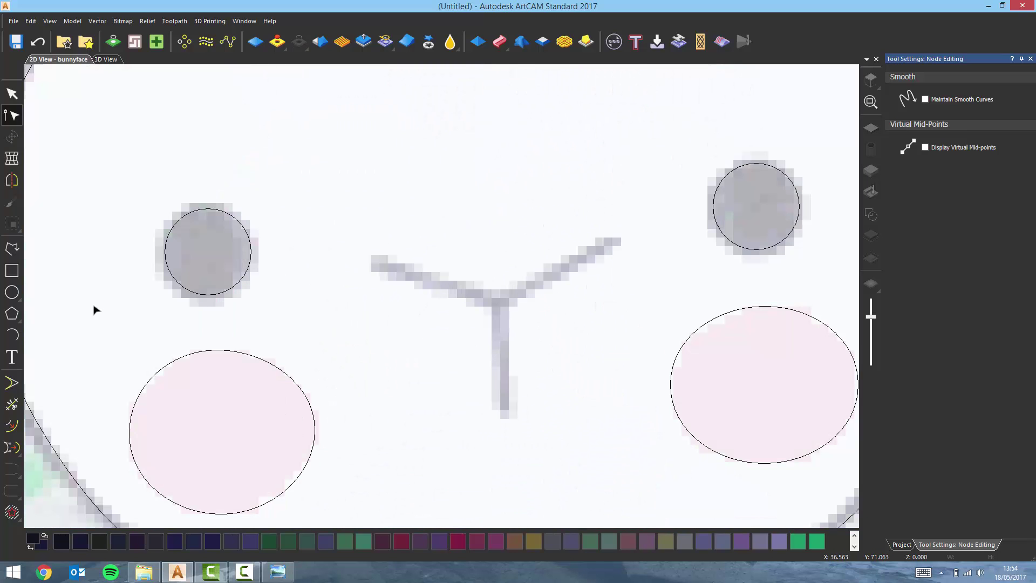
pyautogui.click(12, 248)
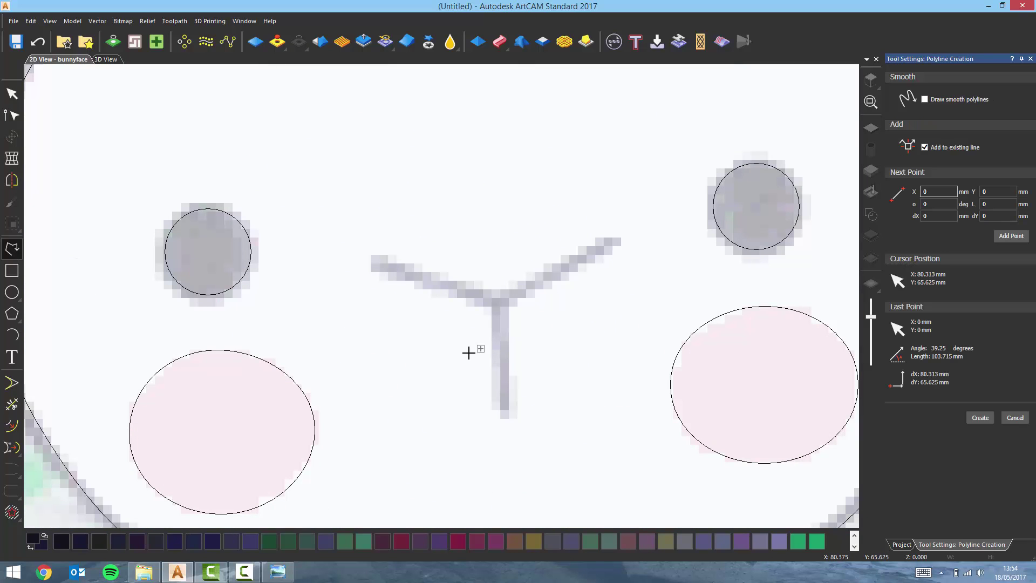
pyautogui.click(475, 305)
pyautogui.click(372, 271)
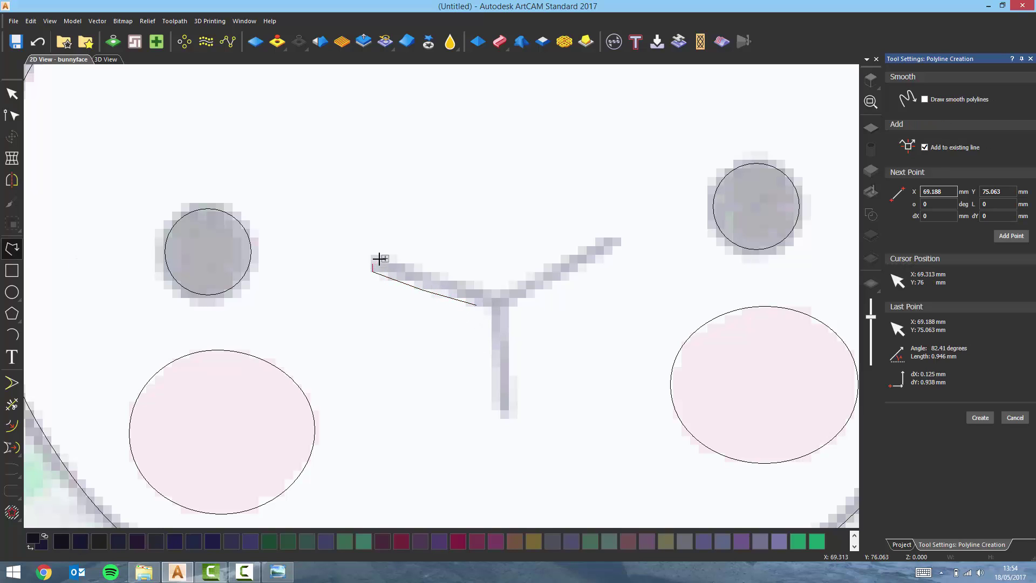
pyautogui.scroll(2, 372, 274)
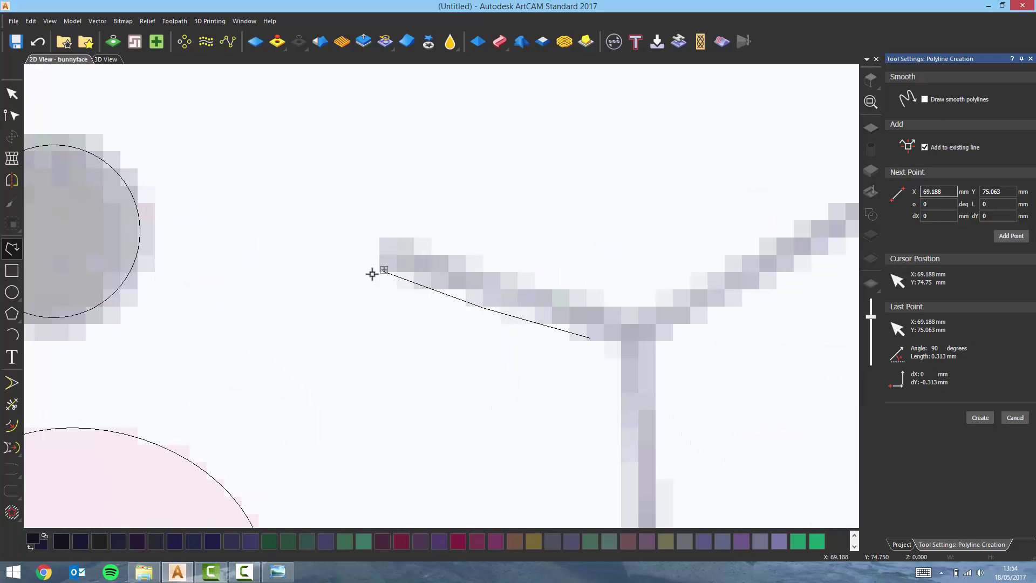
pyautogui.press('s')
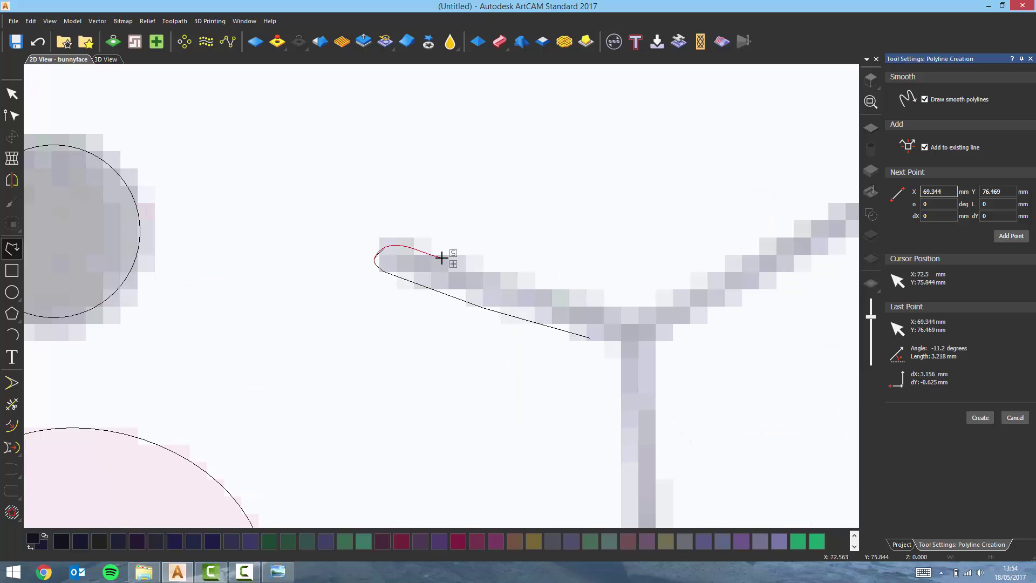
pyautogui.click(529, 289)
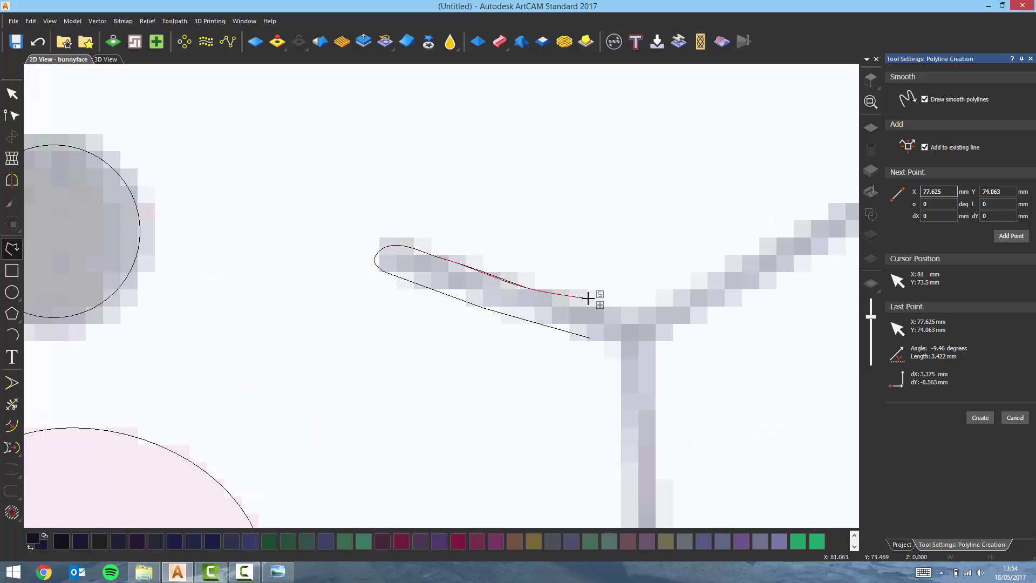
pyautogui.click(617, 303)
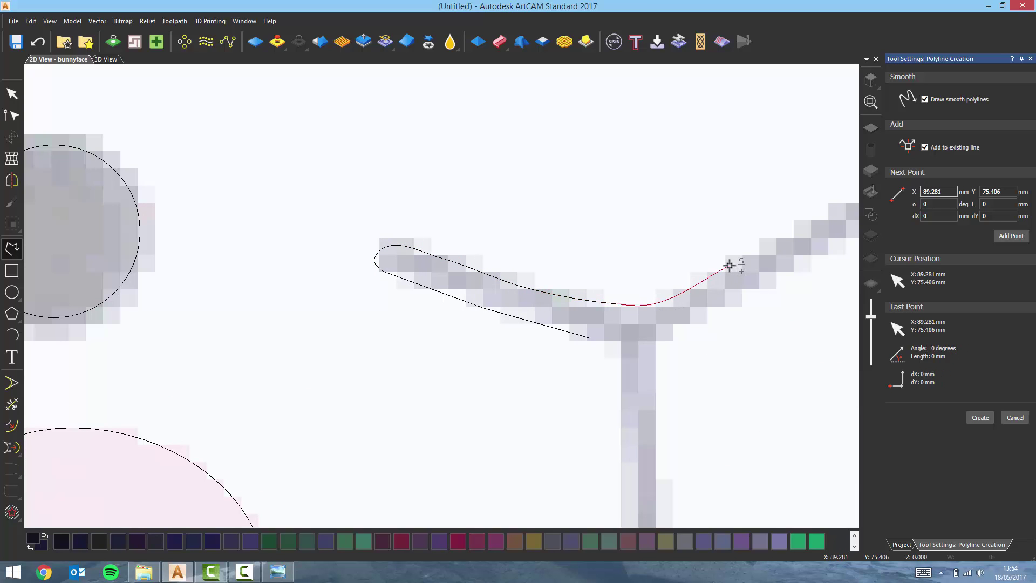
# - Continue the smooth polyline along the nose's right arm, around its tip and back to the junction above the stem
pyautogui.click(727, 263)
pyautogui.click(636, 204)
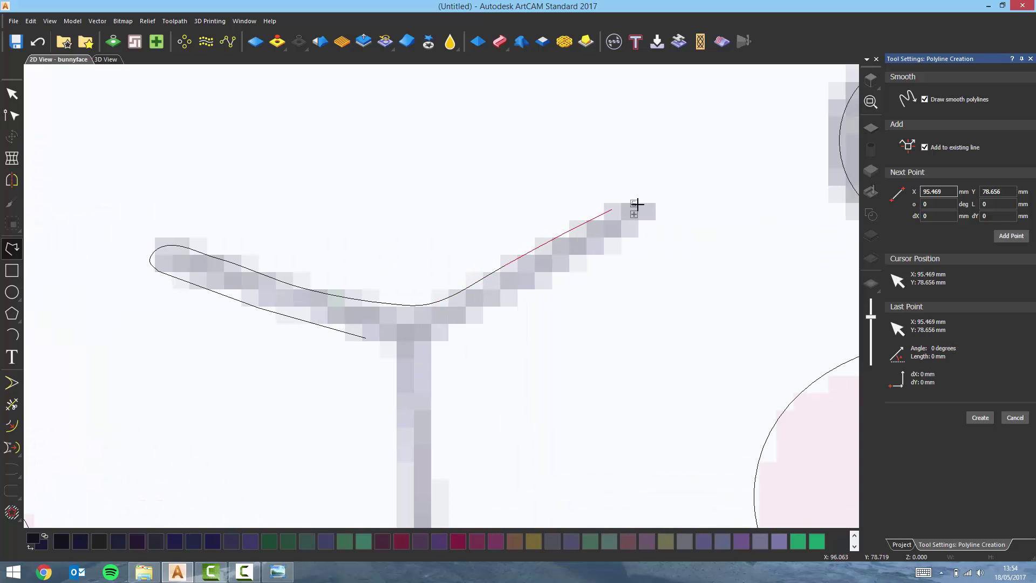
pyautogui.click(643, 212)
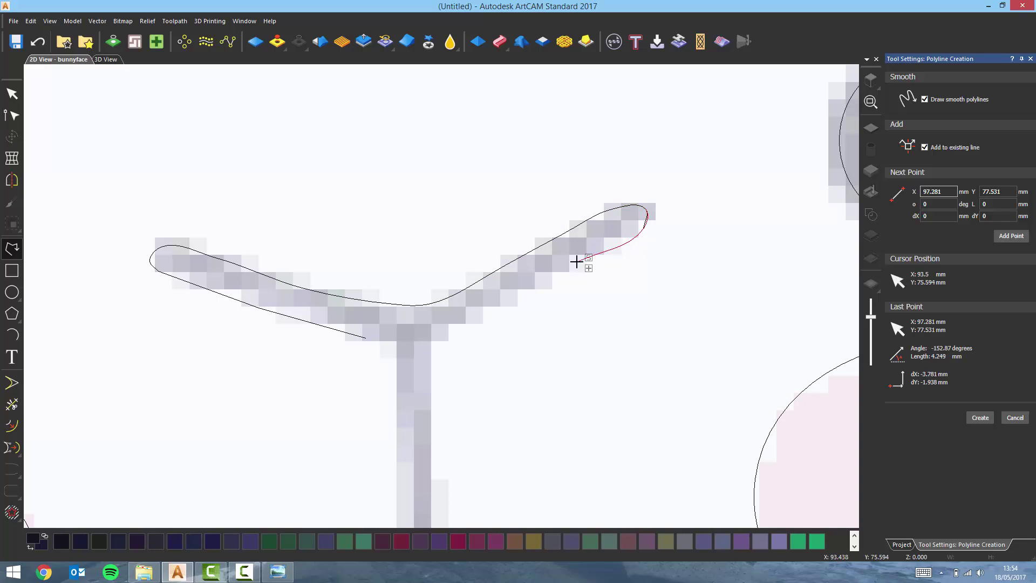
pyautogui.click(449, 329)
pyautogui.click(442, 330)
# - Trace smoothly down and around the vertical stem, closing the Y-shaped nose outline at its starting point, and finish the polyline
pyautogui.scroll(-2, 444, 346)
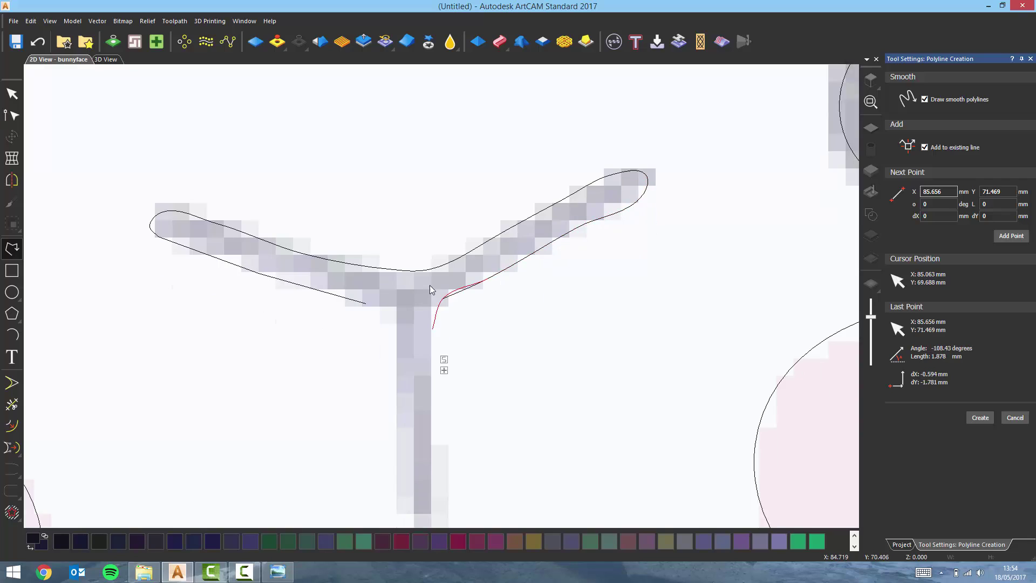
pyautogui.click(435, 416)
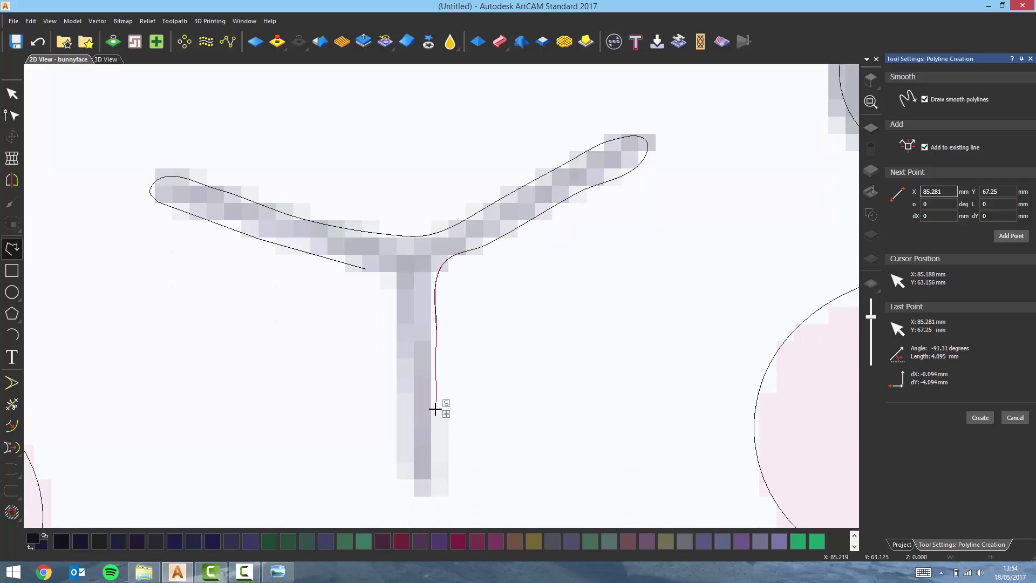
pyautogui.doubleClick(431, 487)
pyautogui.click(404, 445)
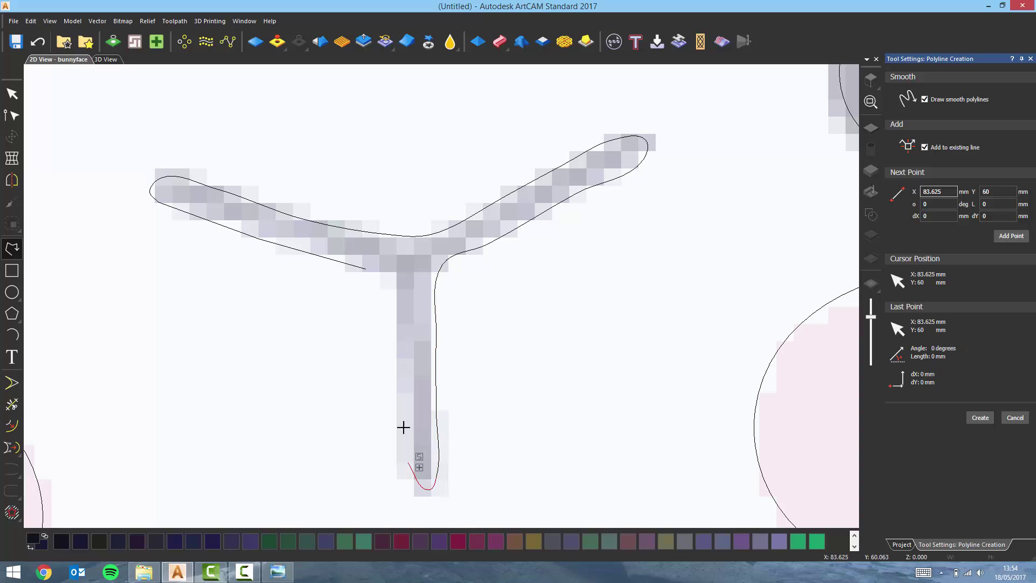
pyautogui.click(403, 381)
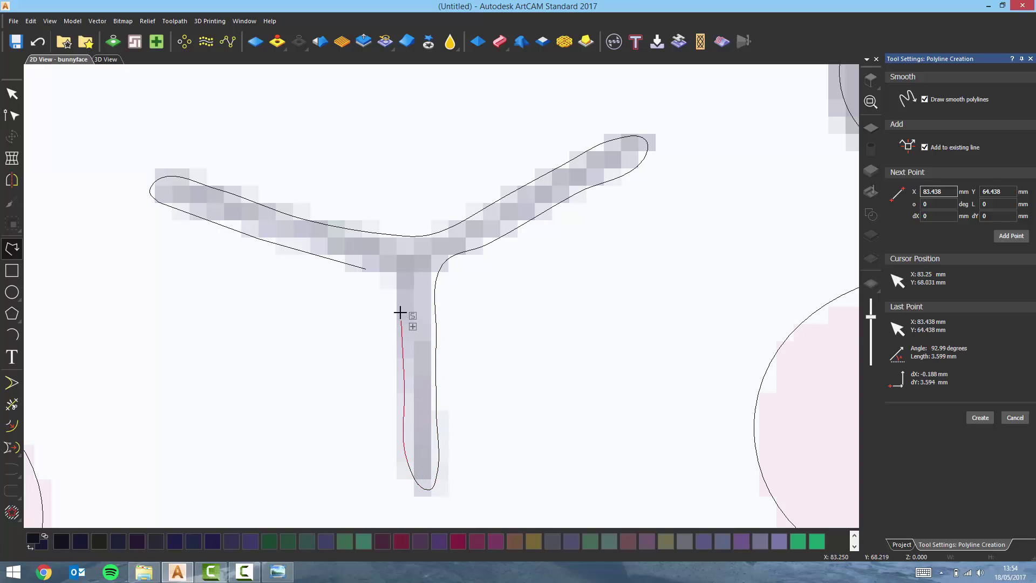
pyautogui.click(399, 282)
pyautogui.click(364, 268)
pyautogui.press('Escape')
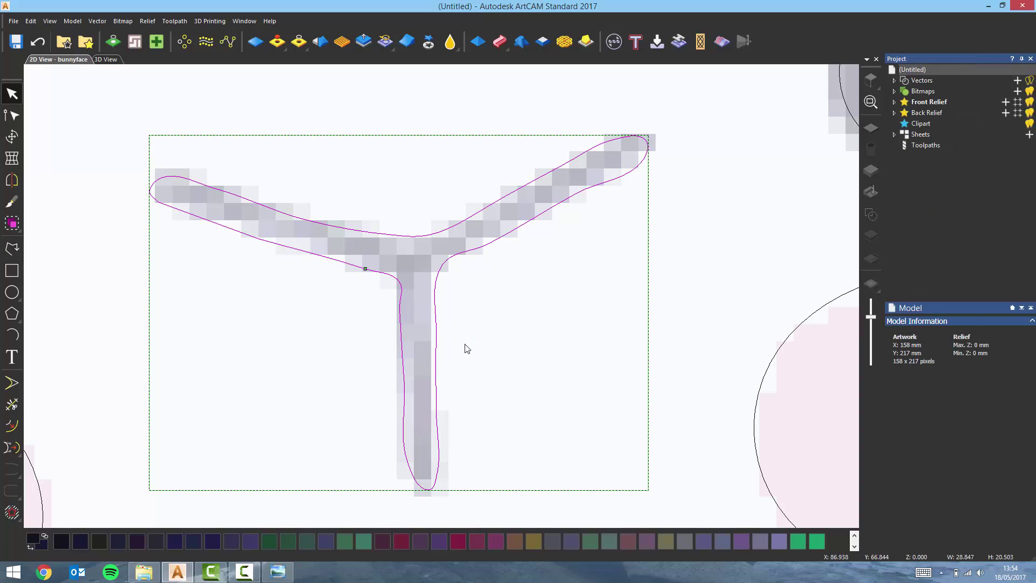
# - Edit the nose outline's nodes, shifting those on the stem's left side and lower tip to even out the stem, and deselect it
pyautogui.scroll(-5, 432, 362)
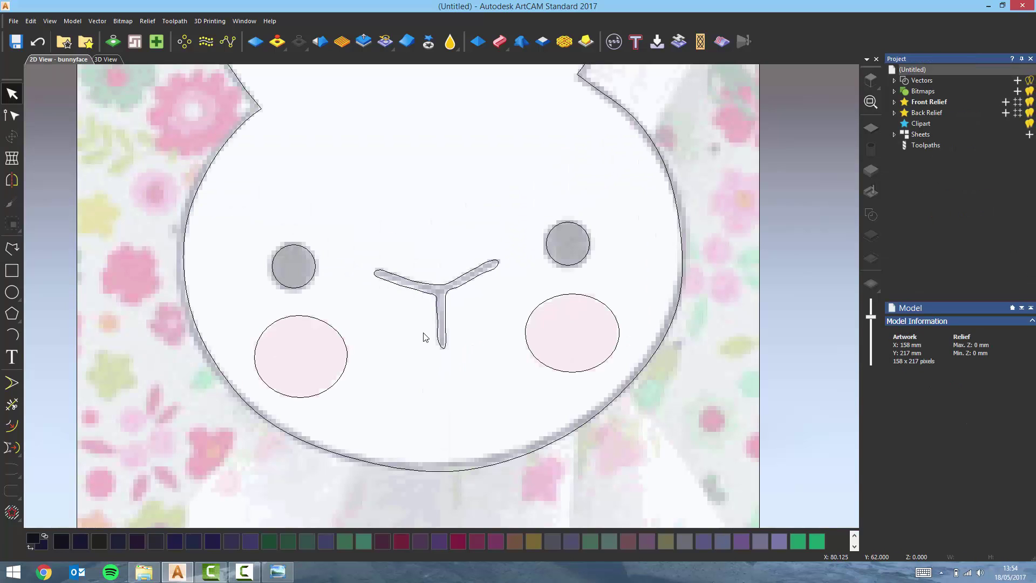
pyautogui.scroll(5, 423, 337)
pyautogui.click(472, 337)
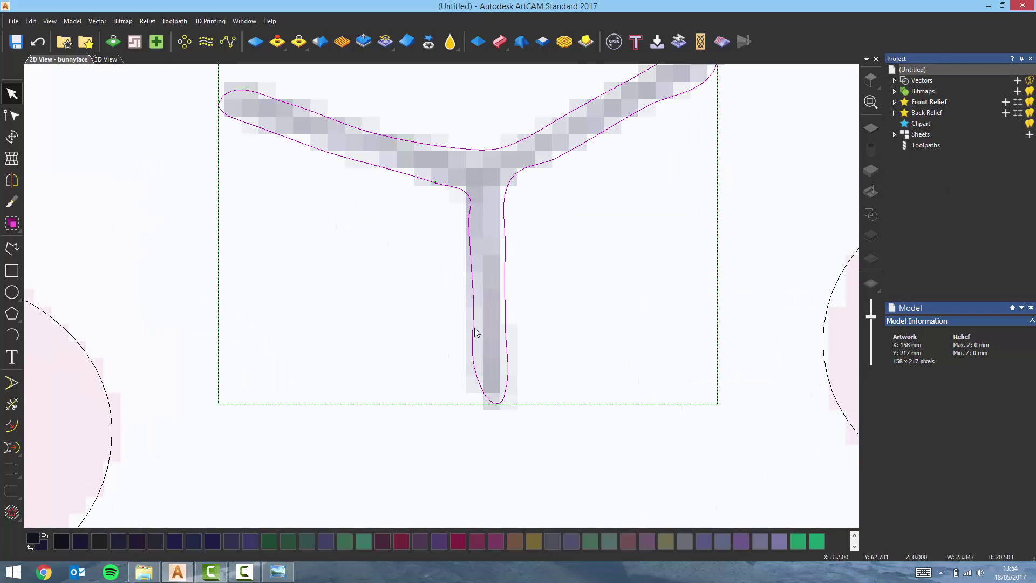
pyautogui.doubleClick(475, 328)
pyautogui.moveTo(473, 299); pyautogui.dragTo(469, 299)
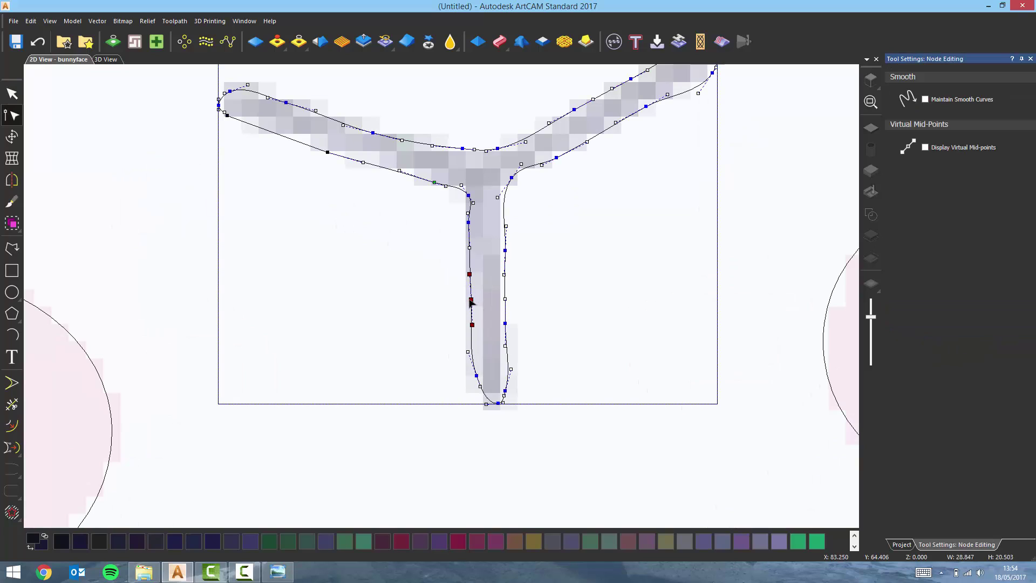
pyautogui.moveTo(498, 402); pyautogui.dragTo(477, 388)
pyautogui.click(582, 342)
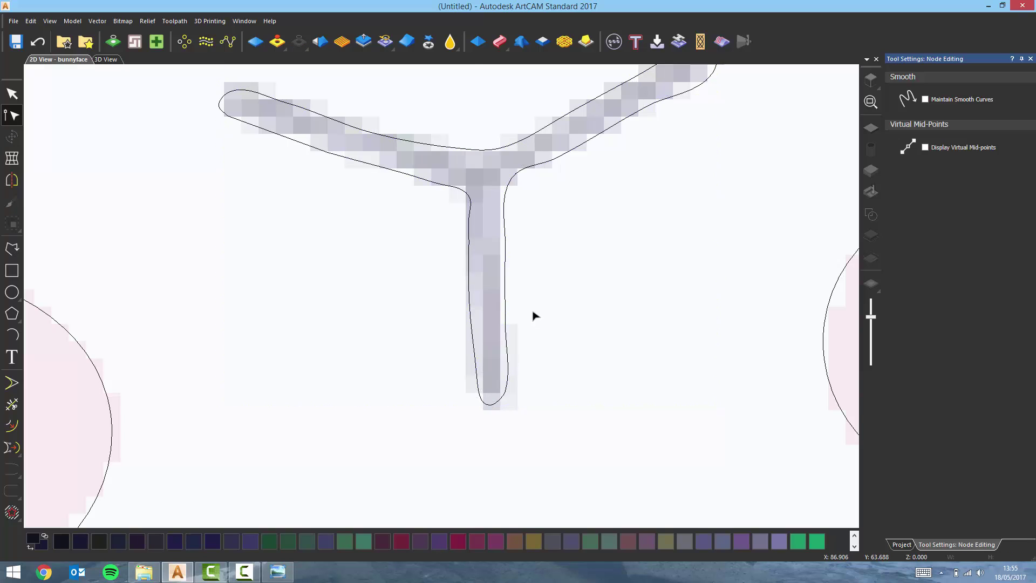
# - Select all the bunny face vectors and export them as an EPS file named Bunny
pyautogui.scroll(-6, 532, 318)
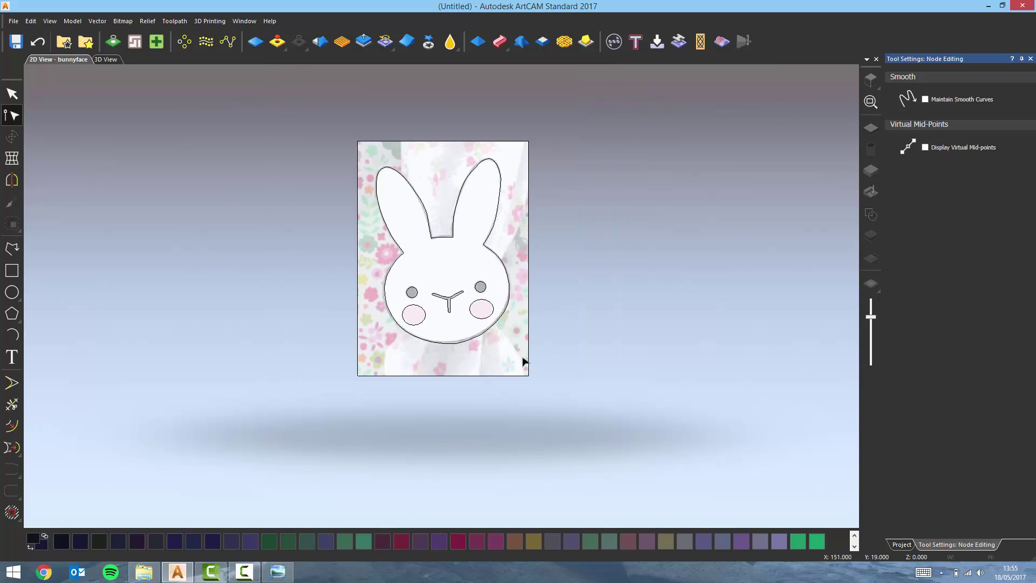
pyautogui.moveTo(522, 360); pyautogui.dragTo(356, 157)
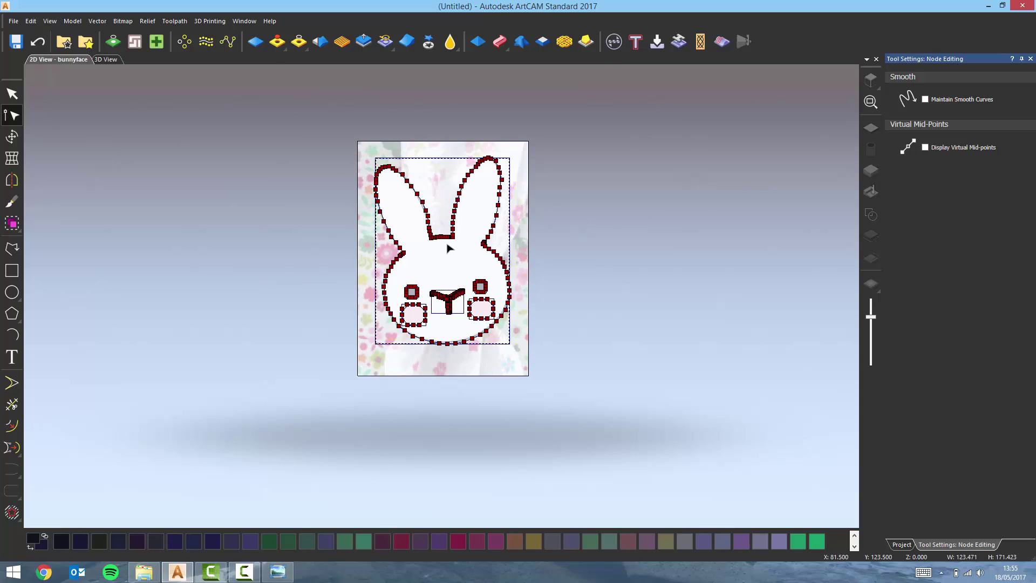
pyautogui.scroll(2, 447, 248)
pyautogui.click(1029, 59)
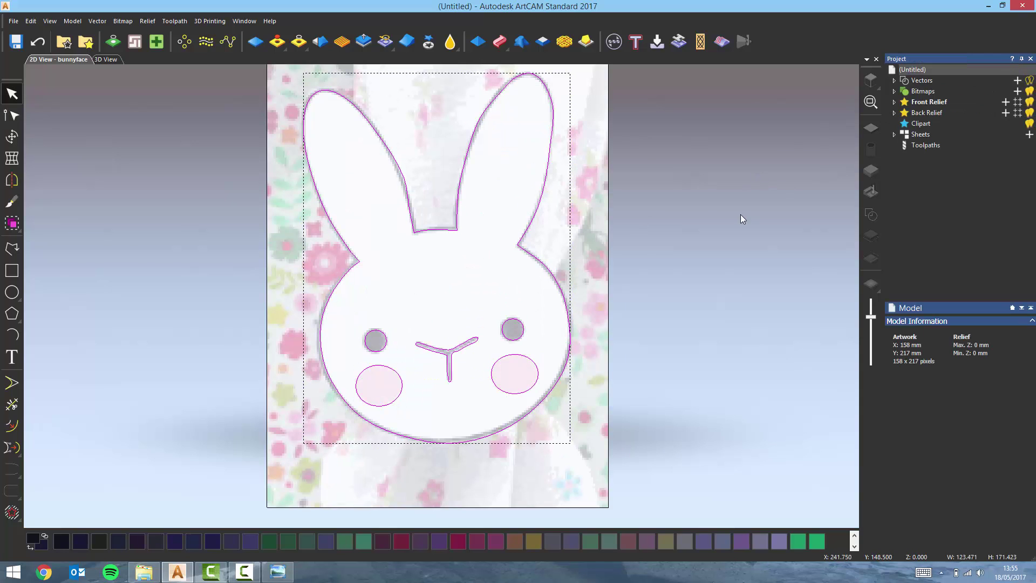
pyautogui.click(100, 21)
pyautogui.click(129, 54)
pyautogui.write('Bunn')
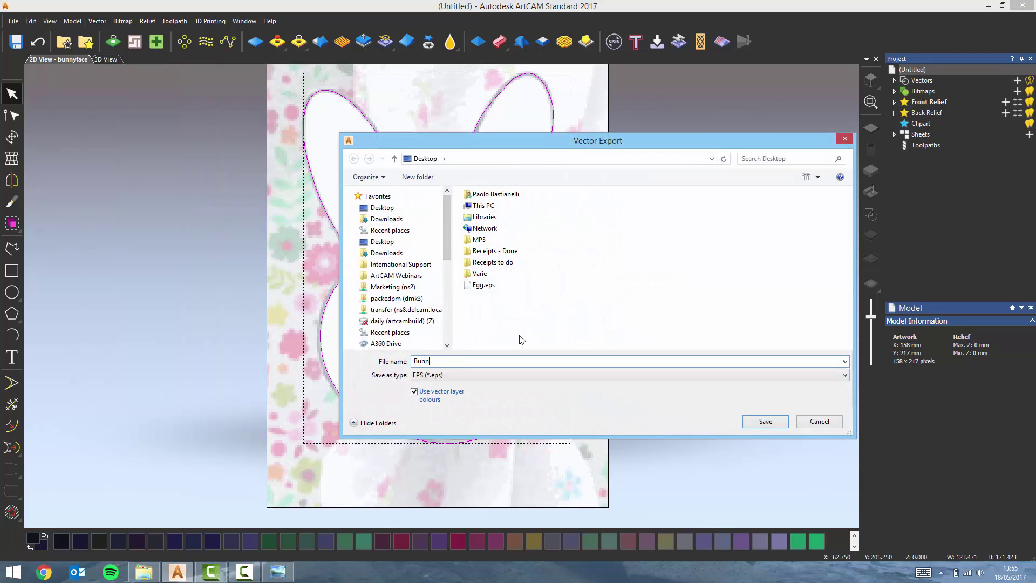
pyautogui.write('y')
pyautogui.press('Return')
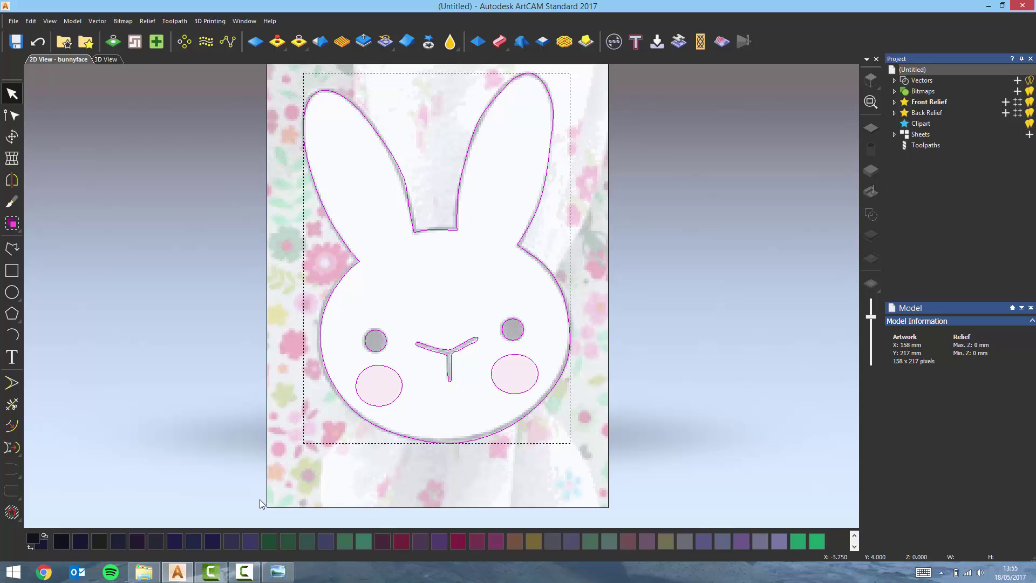
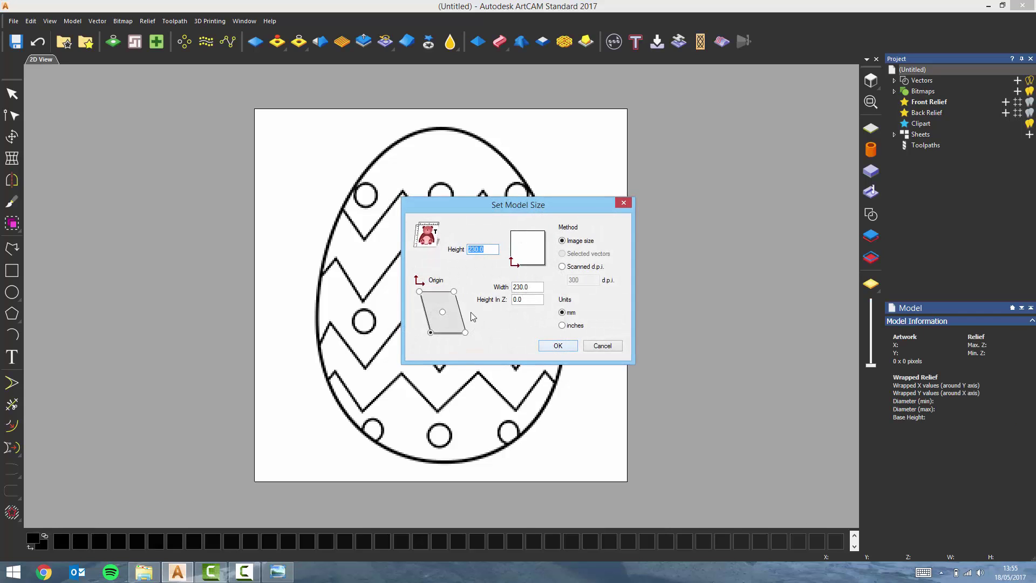
# - Create the egg pattern model at 230 × 230 mm and import Egg.eps, positioning its data in the centre of the model
pyautogui.click(558, 346)
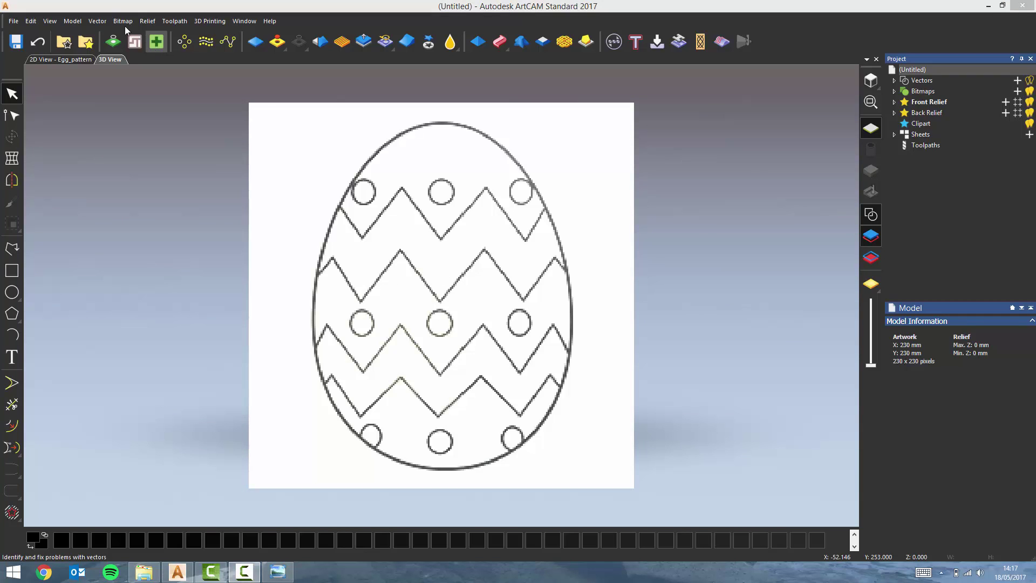
pyautogui.click(98, 22)
pyautogui.click(126, 38)
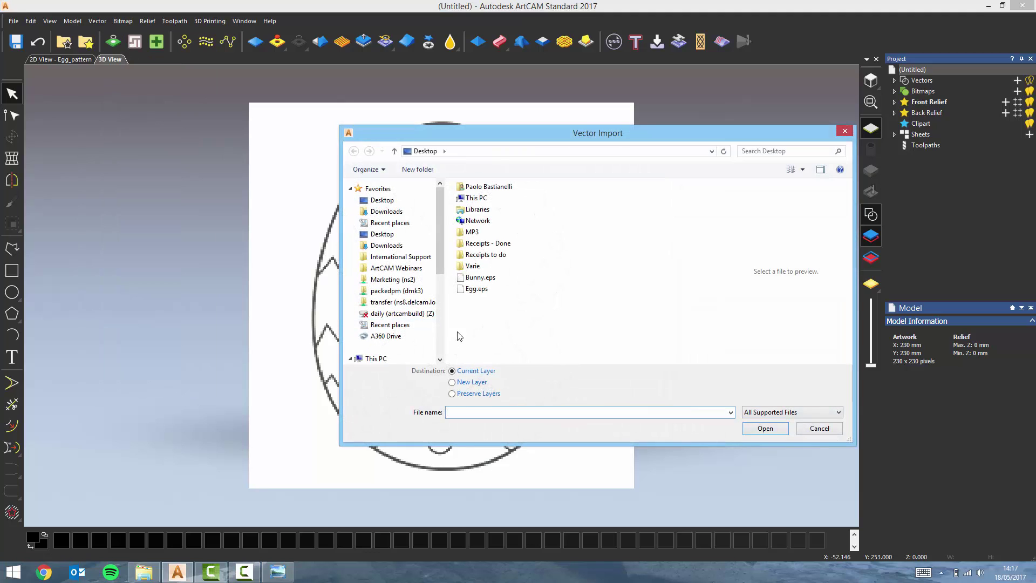
pyautogui.click(477, 288)
pyautogui.click(768, 430)
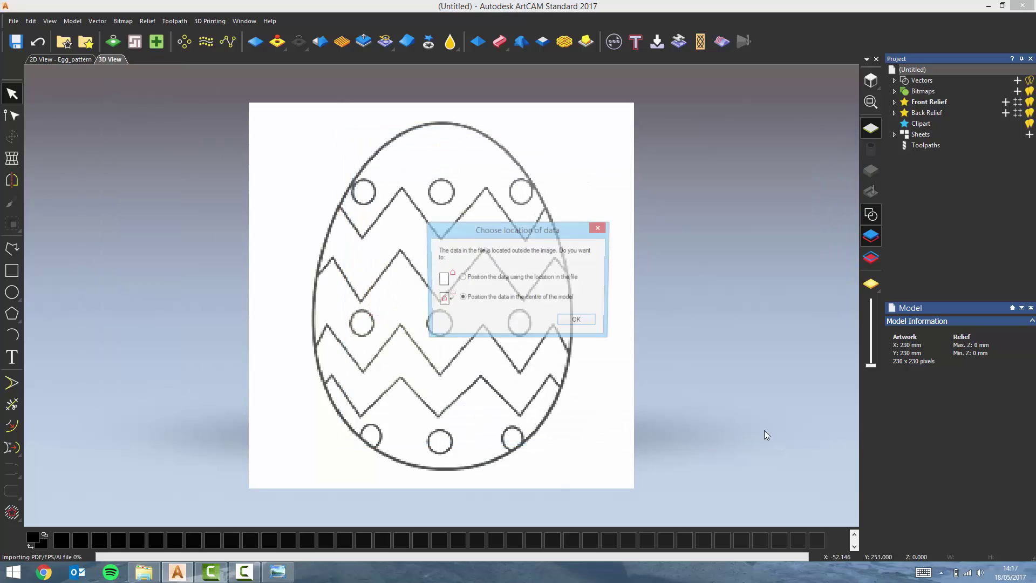
pyautogui.click(573, 319)
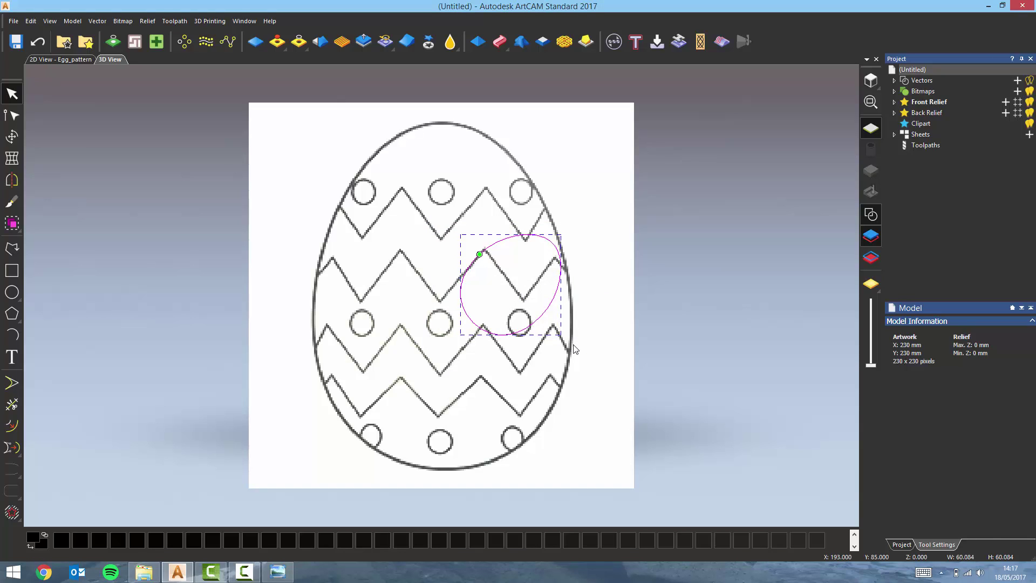
# - Rotate the imported egg outline 45 degrees anticlockwise so it stands upright, and centre it in the model
pyautogui.press('t')
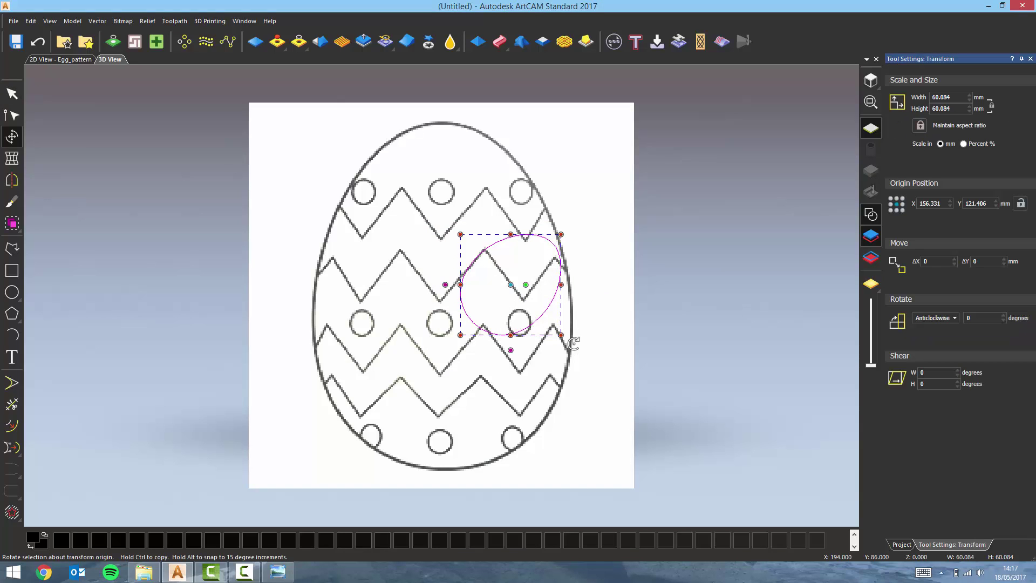
pyautogui.click(985, 319)
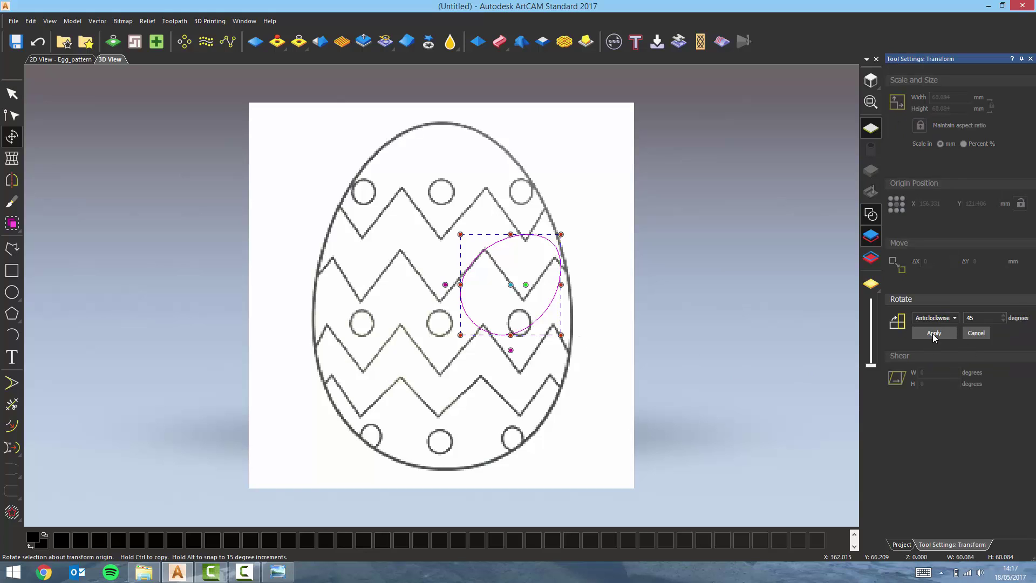
pyautogui.click(937, 334)
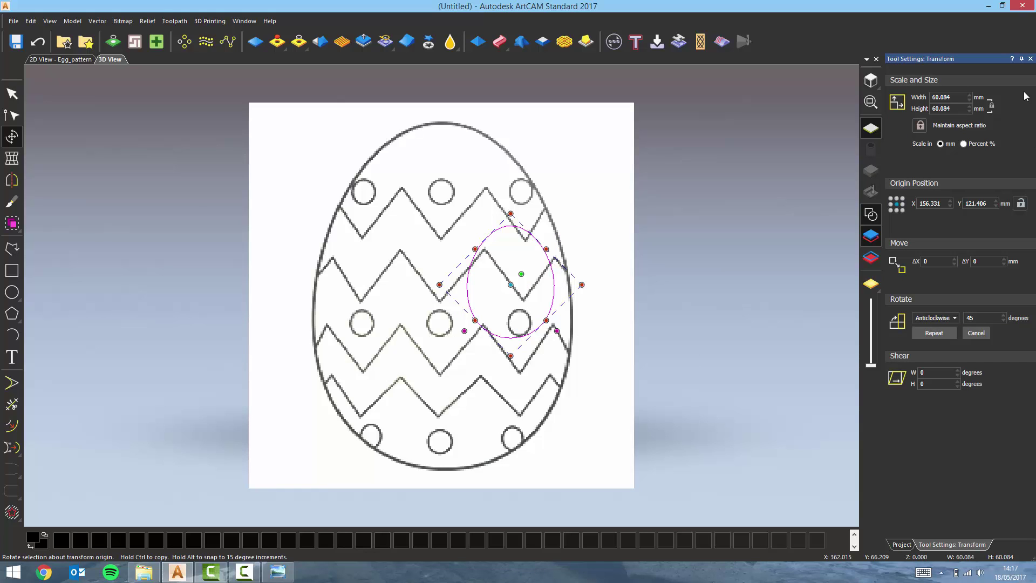
pyautogui.click(1030, 59)
pyautogui.rightClick(556, 311)
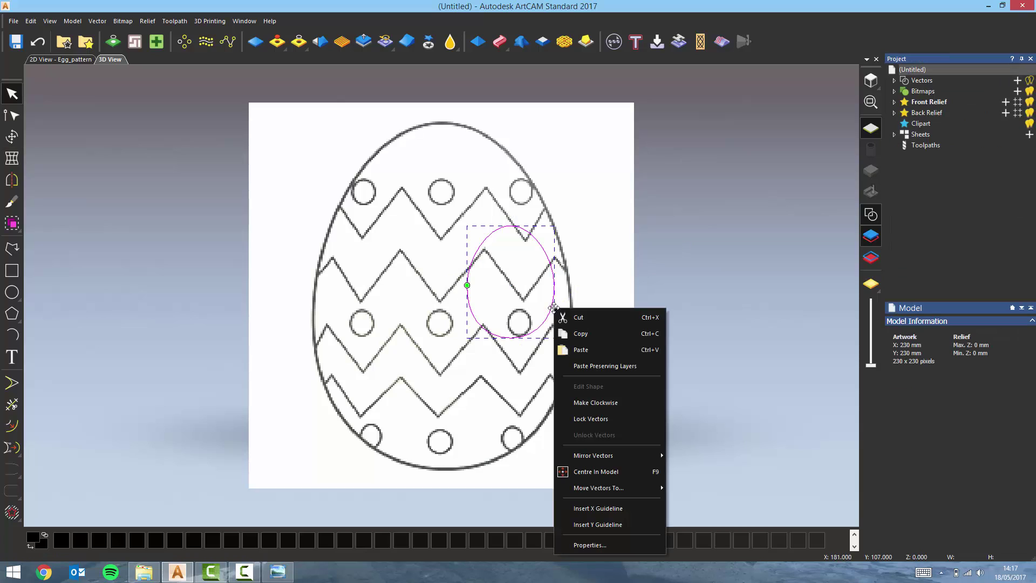
pyautogui.click(596, 472)
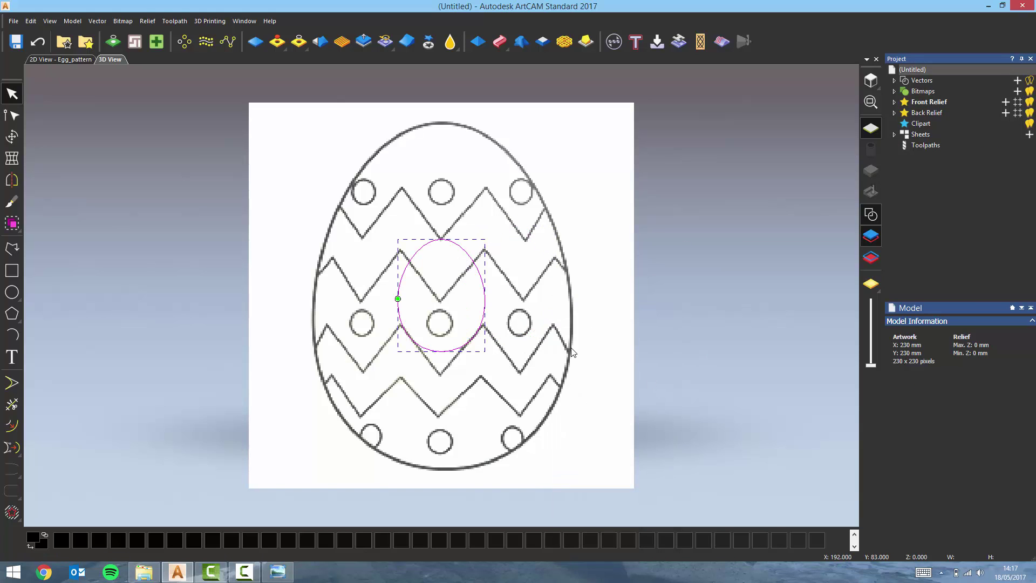
# - Scale the egg outline proportionally to a width of 161 mm to match the pattern image, and deselect it
pyautogui.press('t')
pyautogui.doubleClick(942, 98)
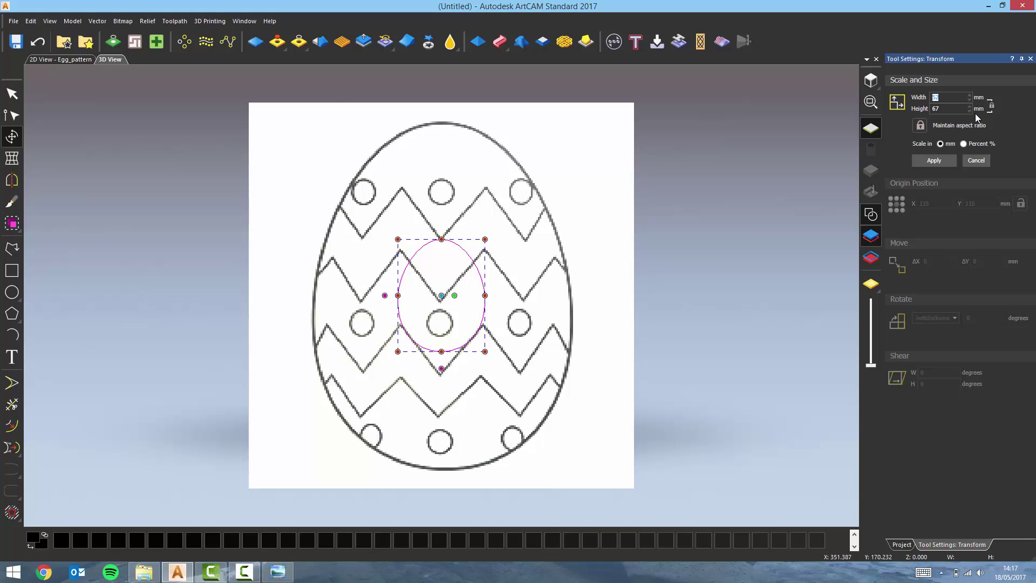
pyautogui.press('Tab')
pyautogui.click(941, 160)
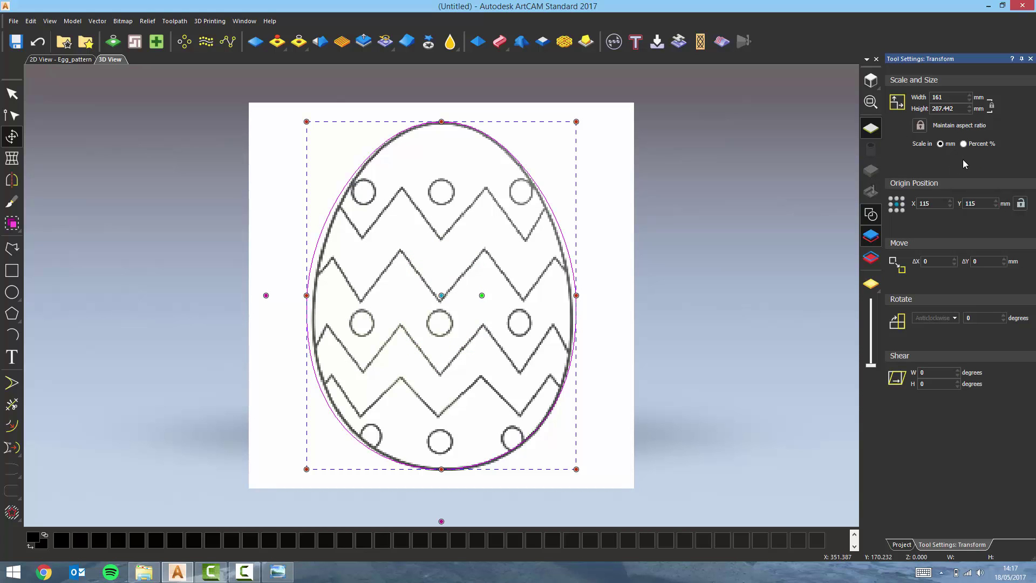
pyautogui.click(1030, 59)
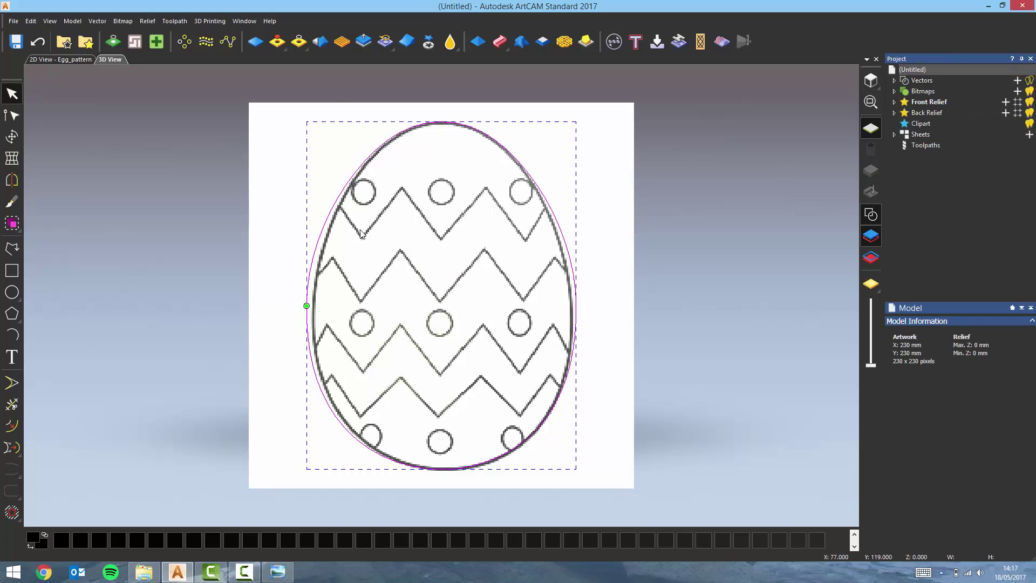
pyautogui.click(271, 265)
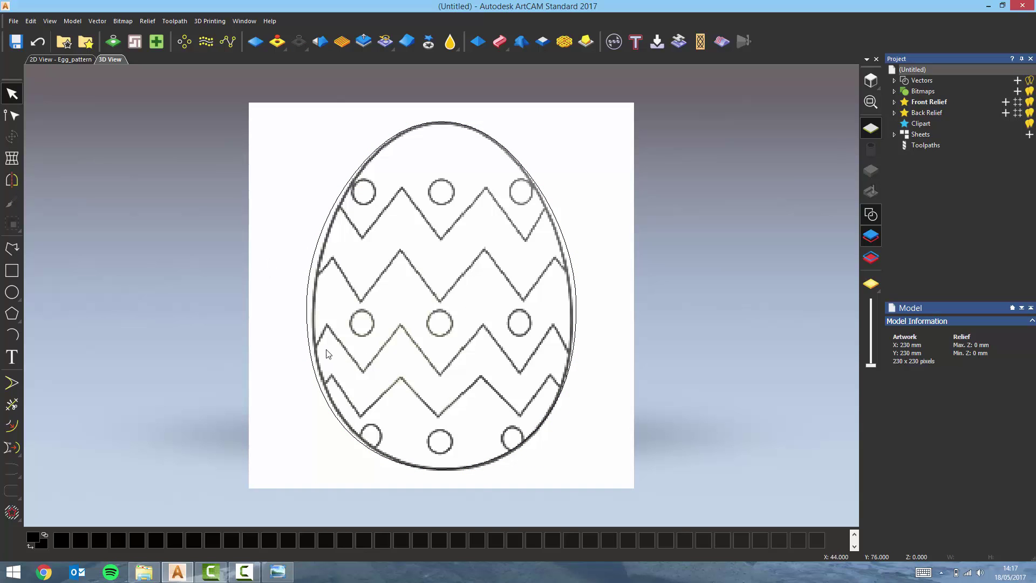
# - Trace the top zigzag with a straight polyline from its left peak rightward, ending beyond the egg's right edge
pyautogui.scroll(3, 401, 239)
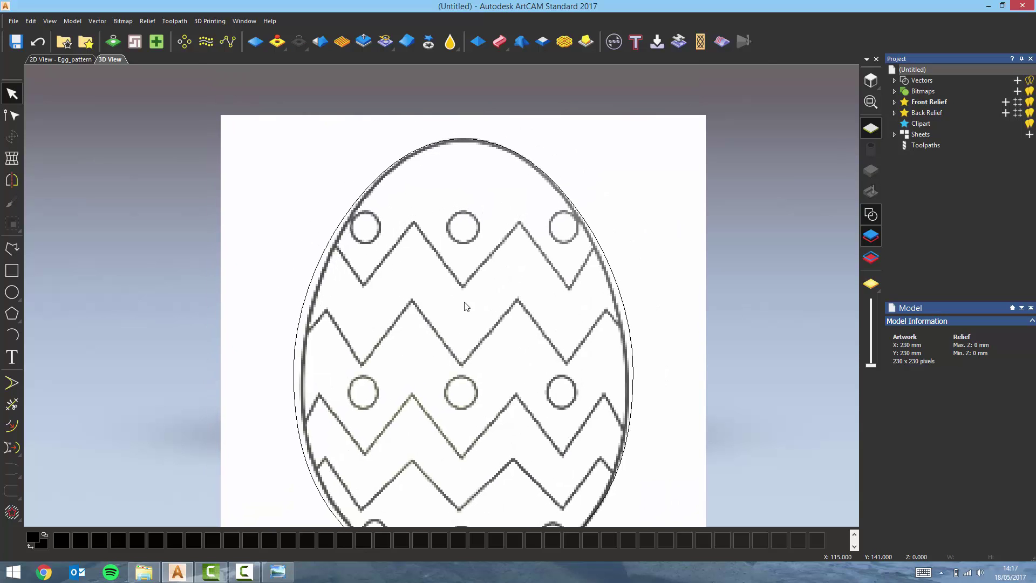
pyautogui.click(12, 248)
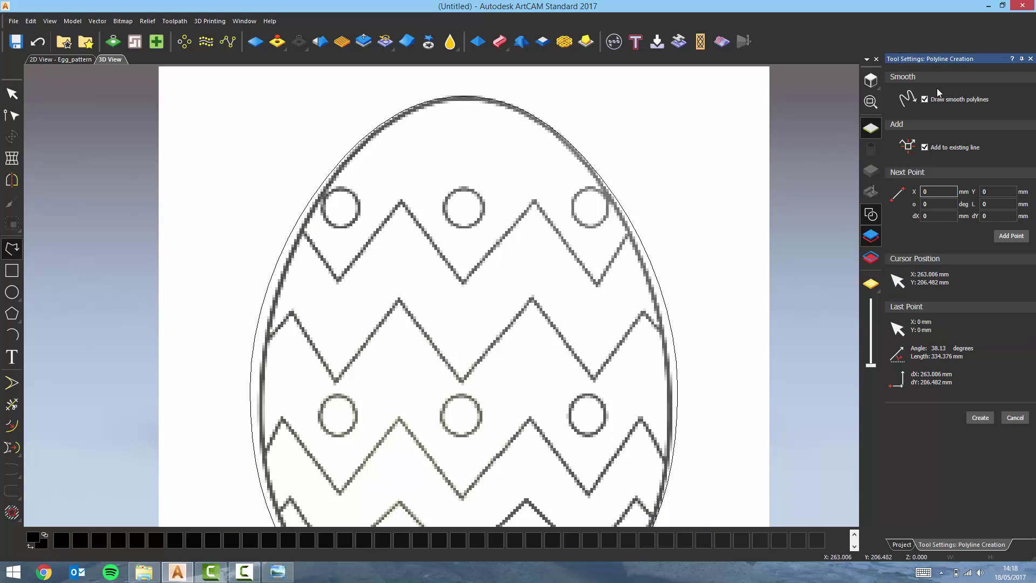
pyautogui.click(925, 99)
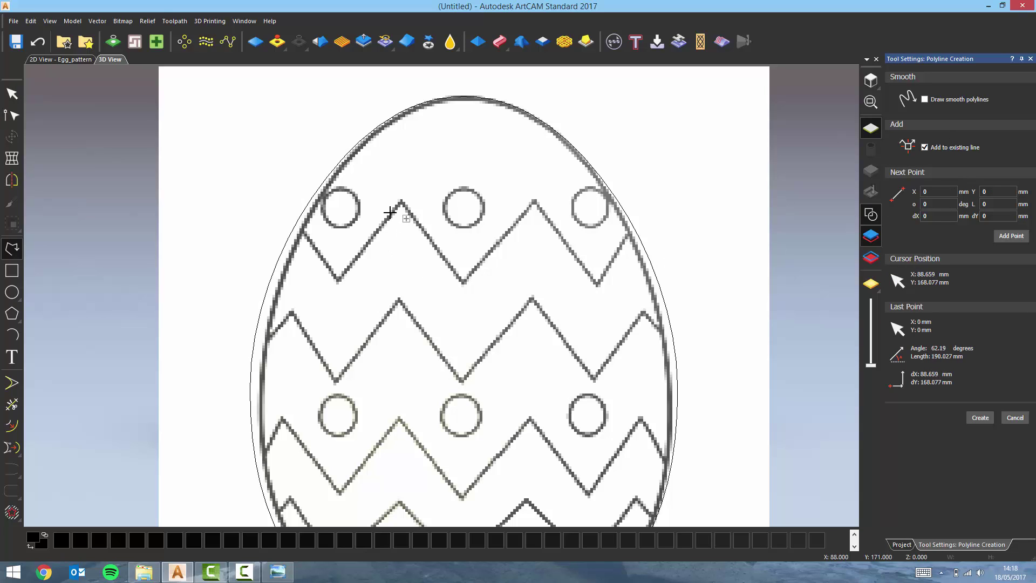
pyautogui.click(401, 201)
pyautogui.click(463, 280)
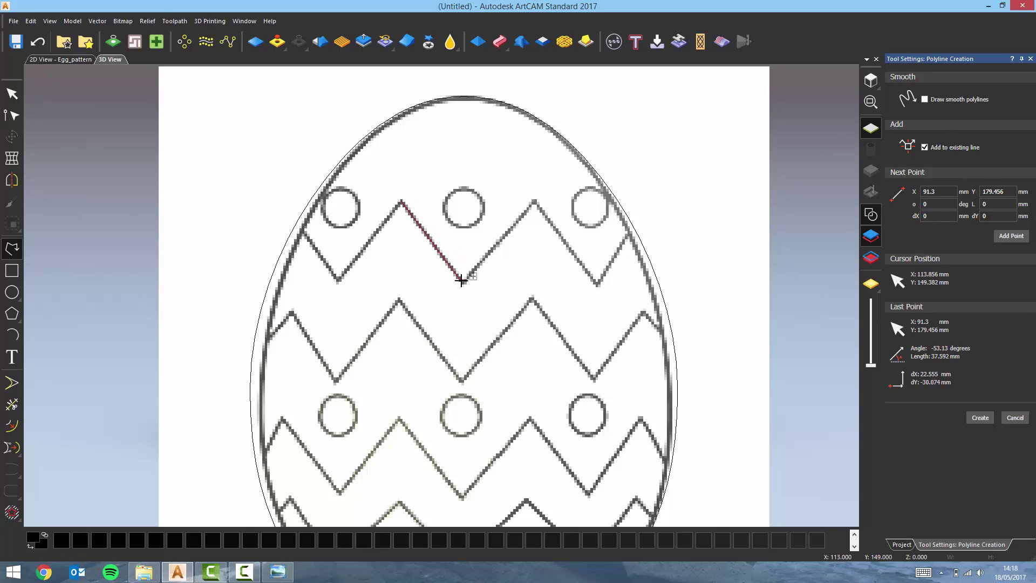
pyautogui.click(534, 202)
pyautogui.click(597, 281)
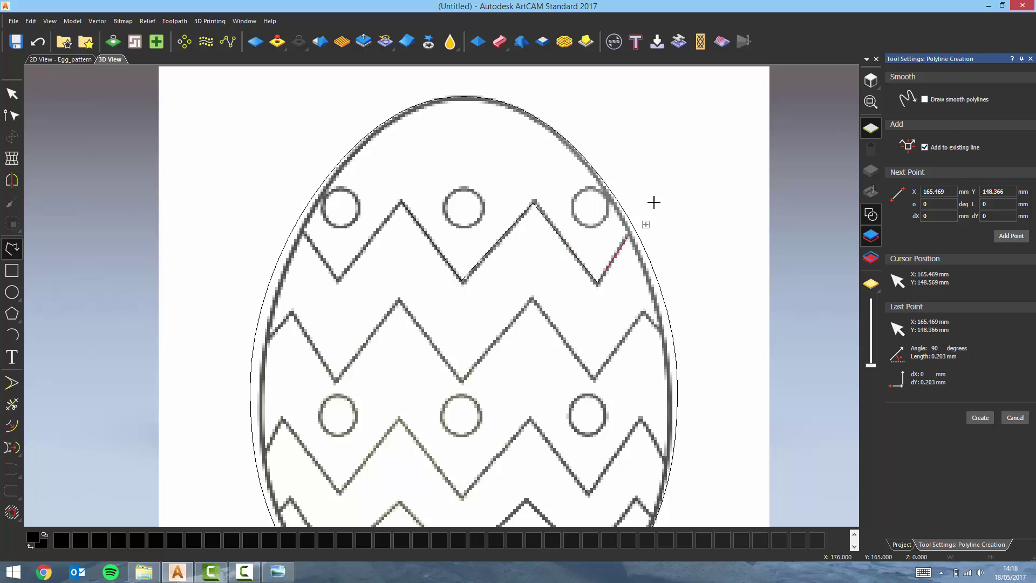
pyautogui.click(668, 186)
pyautogui.press('Escape')
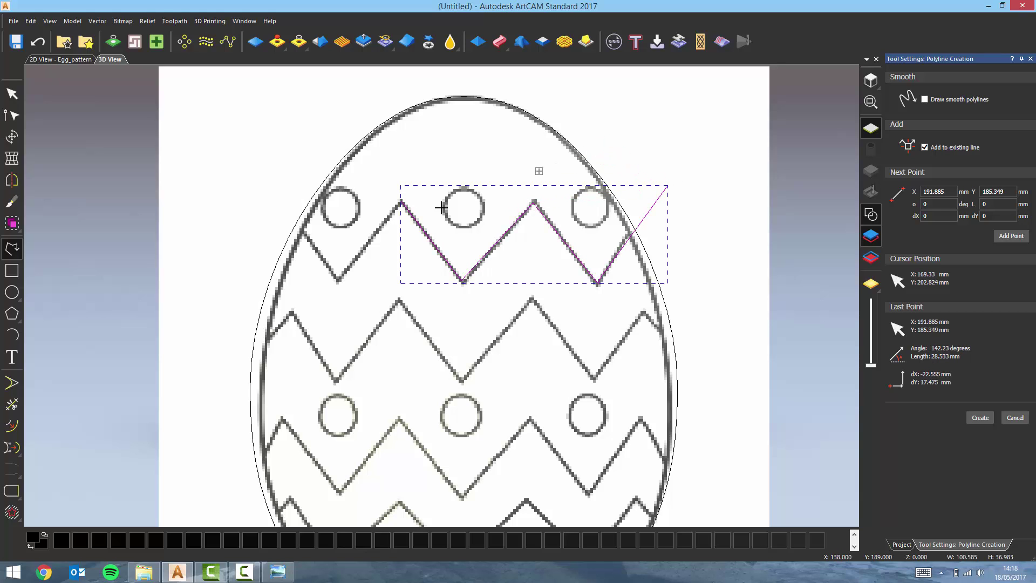
# - Extend the top zigzag polyline from its left peak through the left valley and out beyond the egg's left edge
pyautogui.click(402, 201)
pyautogui.click(338, 281)
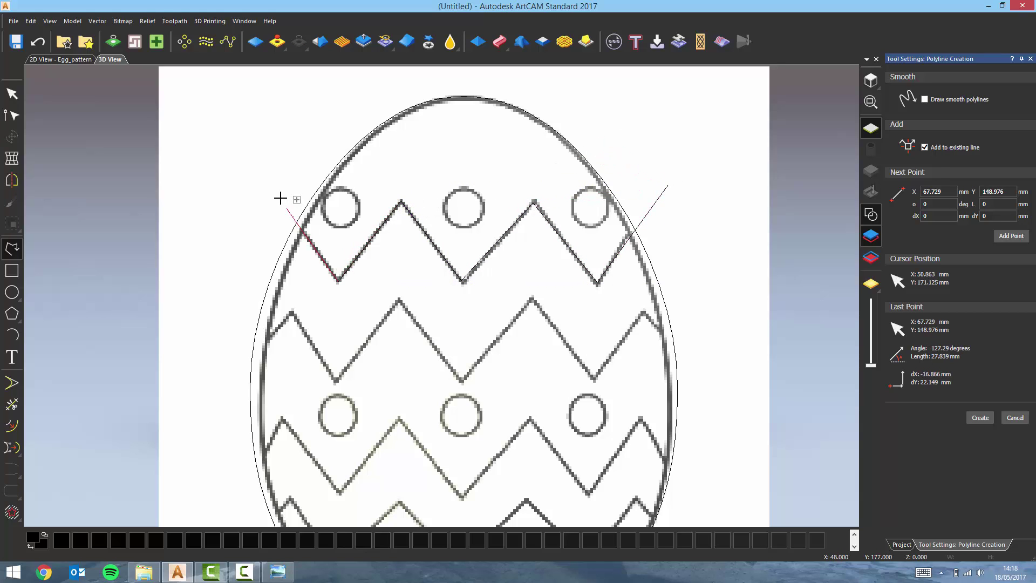
pyautogui.click(281, 197)
pyautogui.press('Escape')
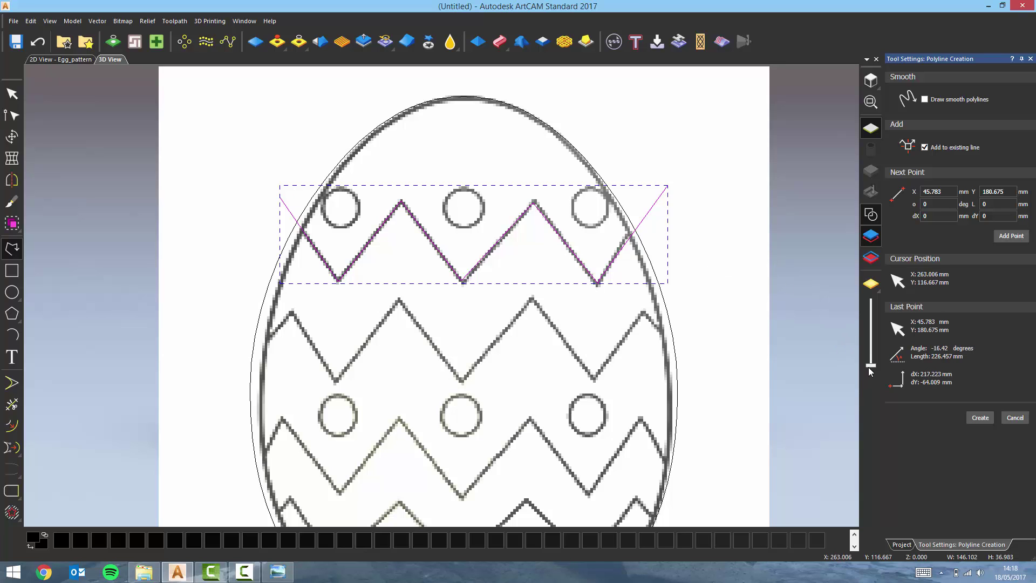
# - Fade the pattern image and trace the second zigzag with straight segments from its second peak rightward, ending beyond the egg's right edge
pyautogui.moveTo(869, 365); pyautogui.dragTo(870, 343)
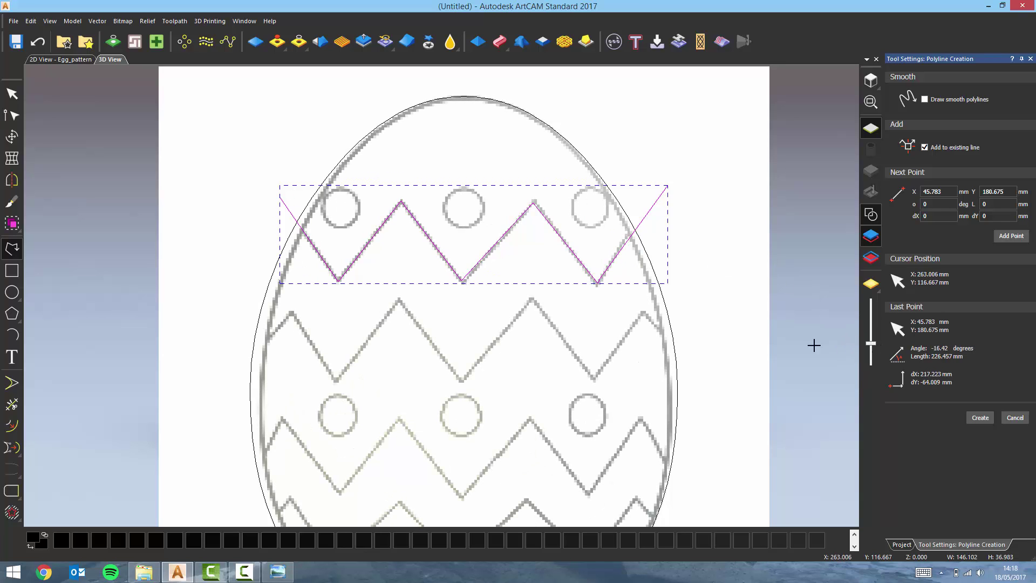
pyautogui.click(399, 300)
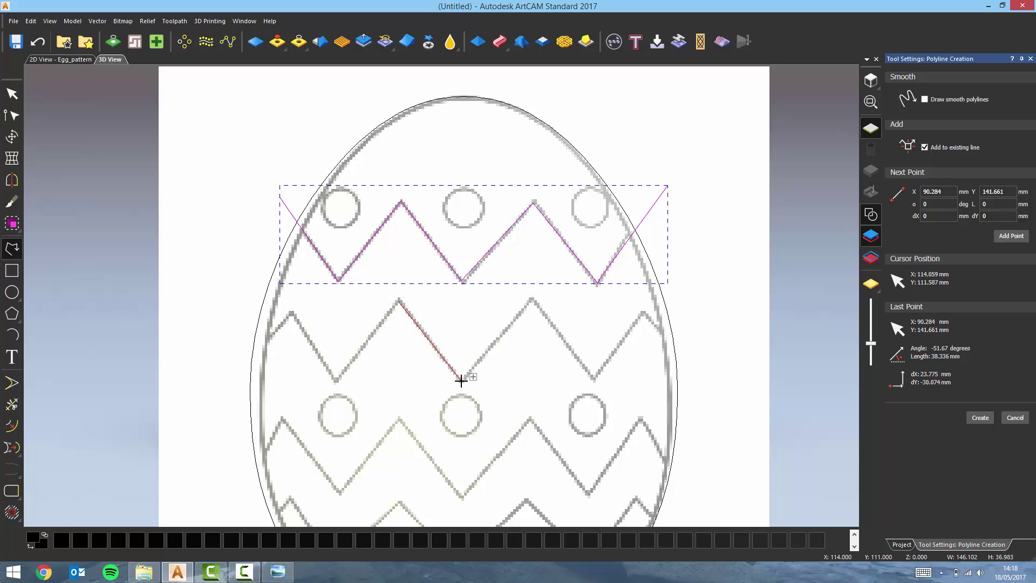
pyautogui.click(462, 381)
pyautogui.click(533, 299)
pyautogui.click(593, 379)
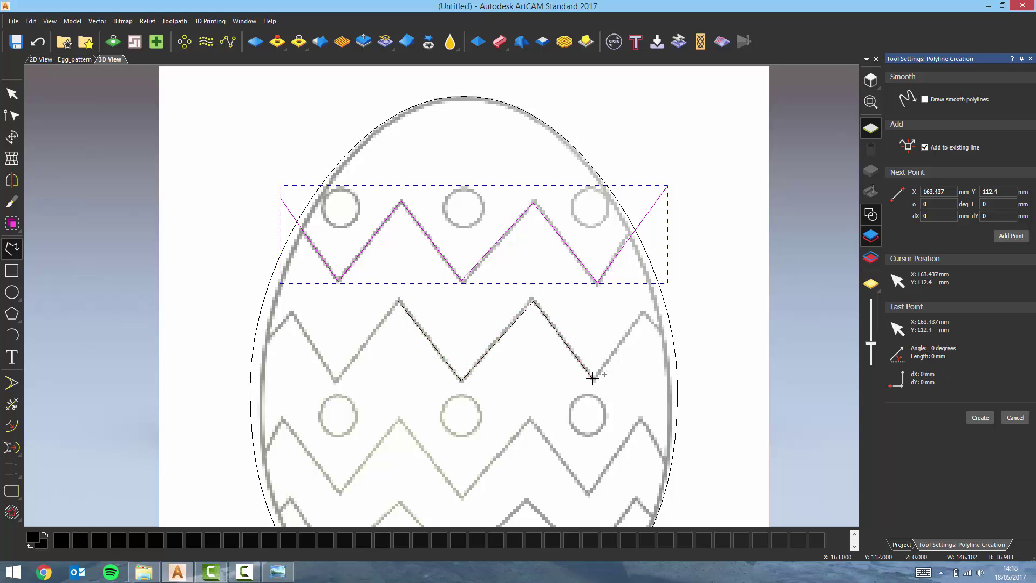
pyautogui.click(648, 318)
pyautogui.click(704, 372)
pyautogui.rightClick(704, 372)
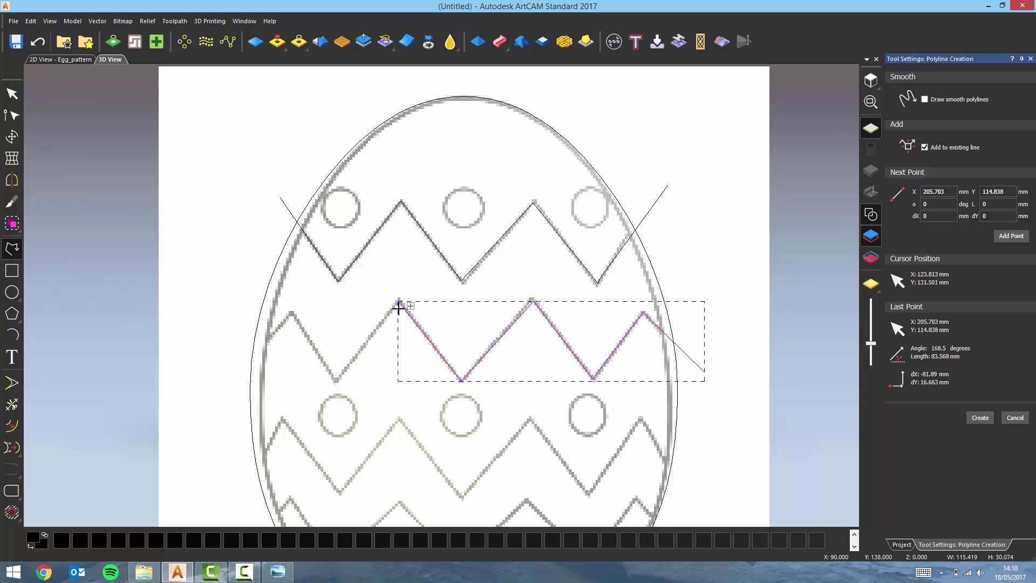
# - Extend the second zigzag polyline from its second peak through the left valley and leftmost peak, ending beyond the egg's left edge
pyautogui.click(399, 300)
pyautogui.click(337, 380)
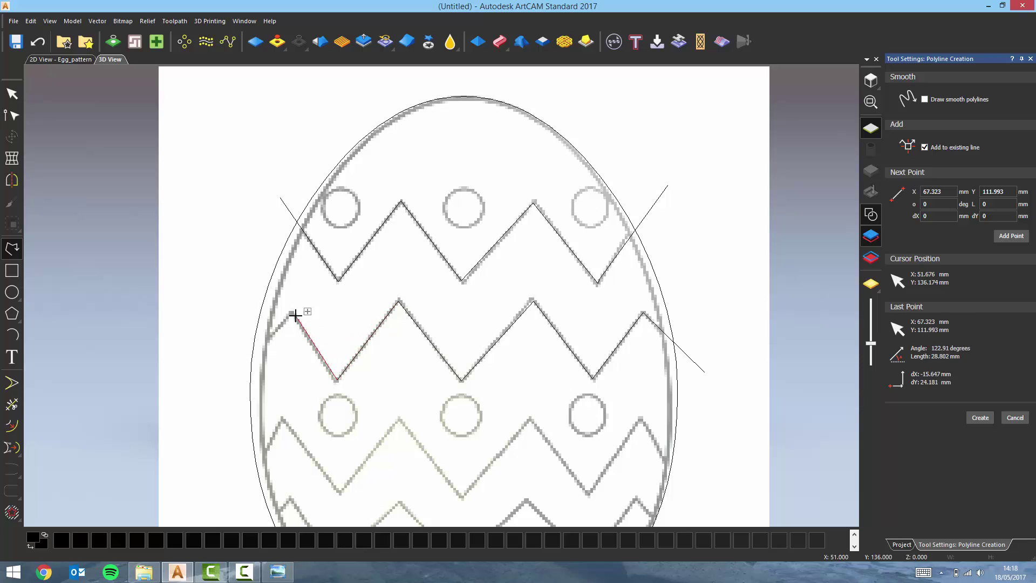
pyautogui.click(292, 314)
pyautogui.click(215, 376)
pyautogui.rightClick(215, 377)
# - Enable smooth polylines and trace the third zigzag from its second peak rightward, ending beyond the egg's right edge
pyautogui.scroll(-3, 462, 283)
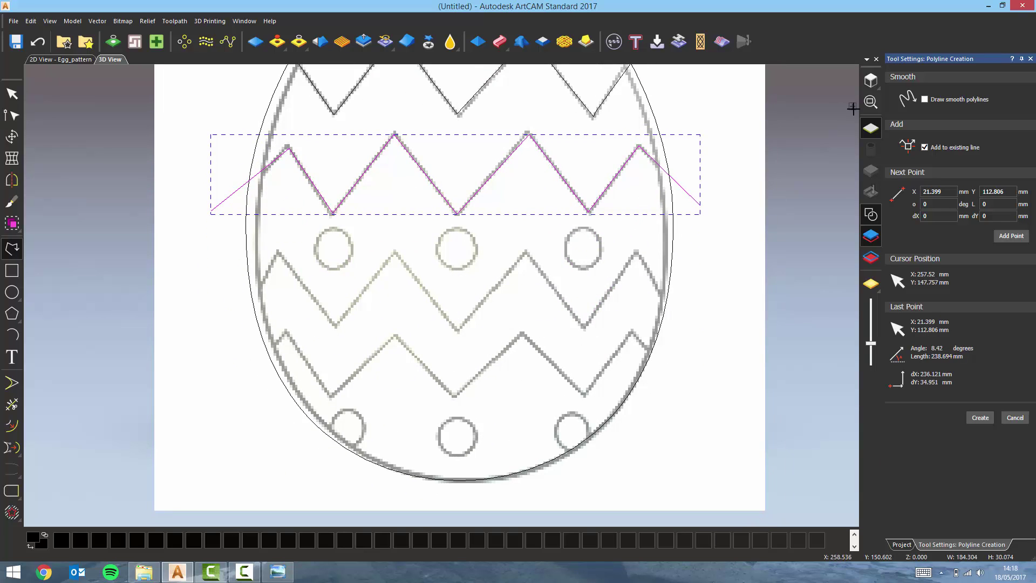
pyautogui.click(925, 99)
pyautogui.click(395, 252)
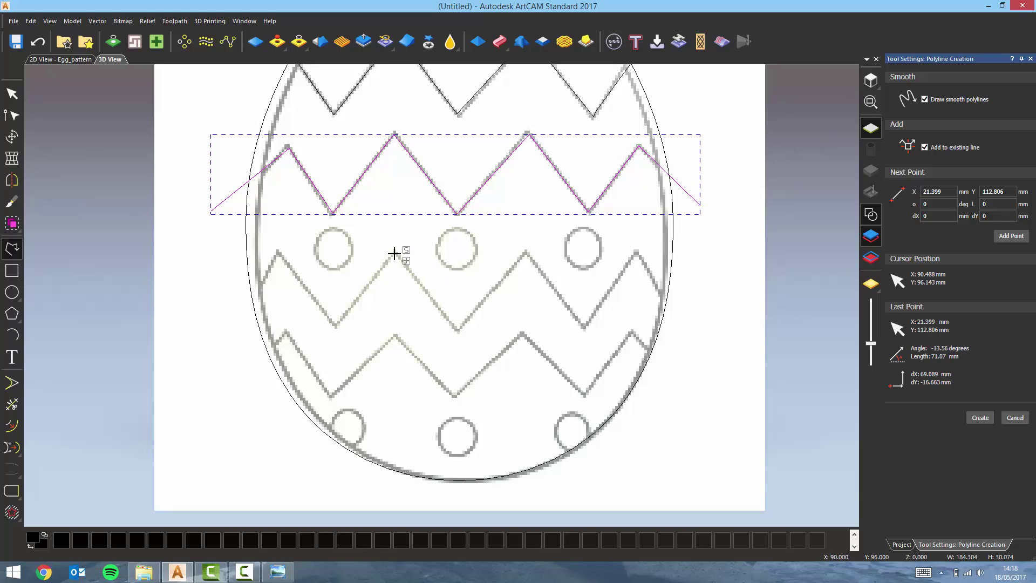
pyautogui.click(458, 330)
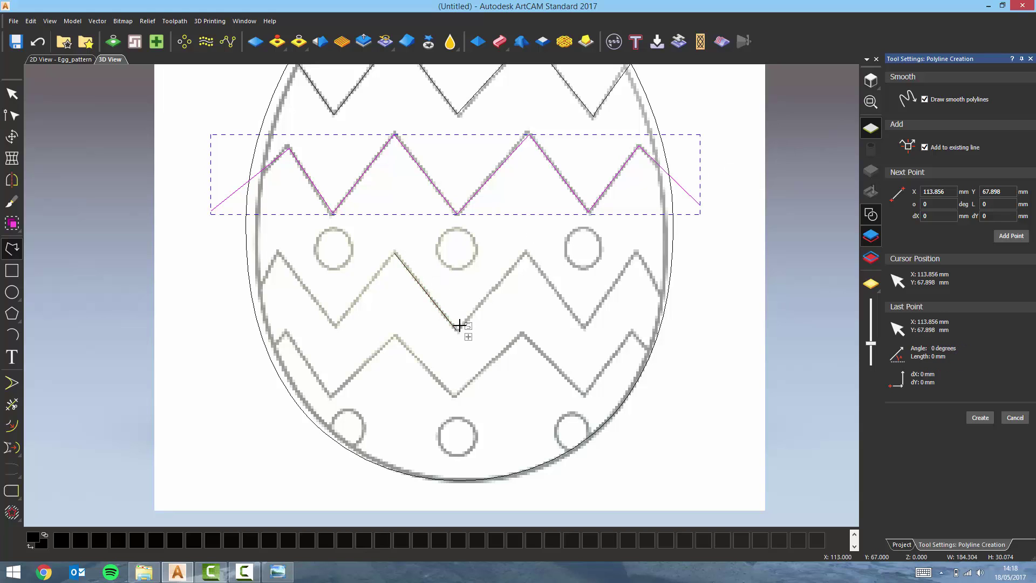
pyautogui.click(526, 256)
pyautogui.click(582, 326)
pyautogui.click(635, 251)
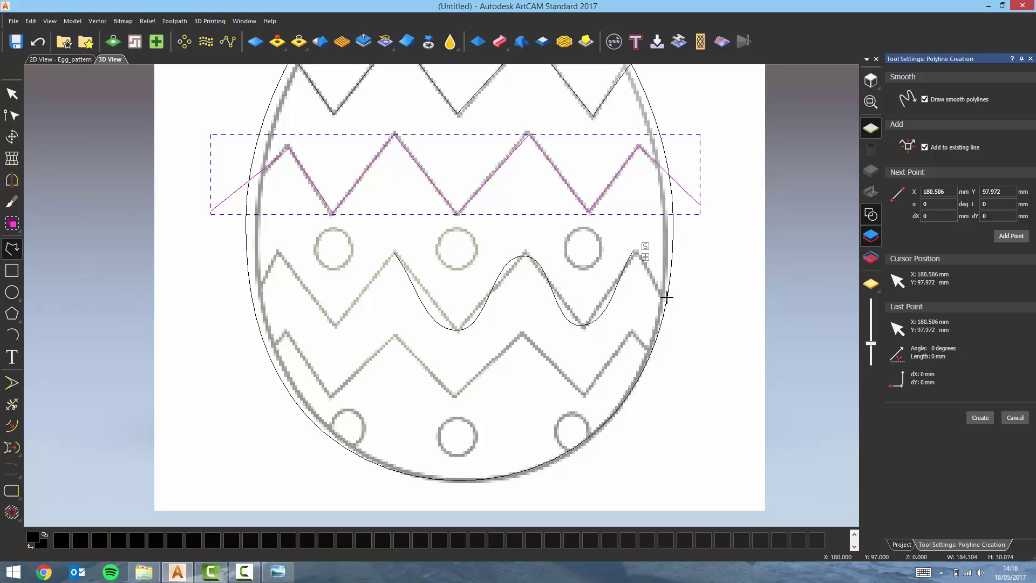
pyautogui.click(697, 326)
pyautogui.rightClick(697, 326)
# - Extend the third zigzag's smooth polyline from its second peak through the left valley and leftmost peak, ending beyond the egg's left edge
pyautogui.click(395, 251)
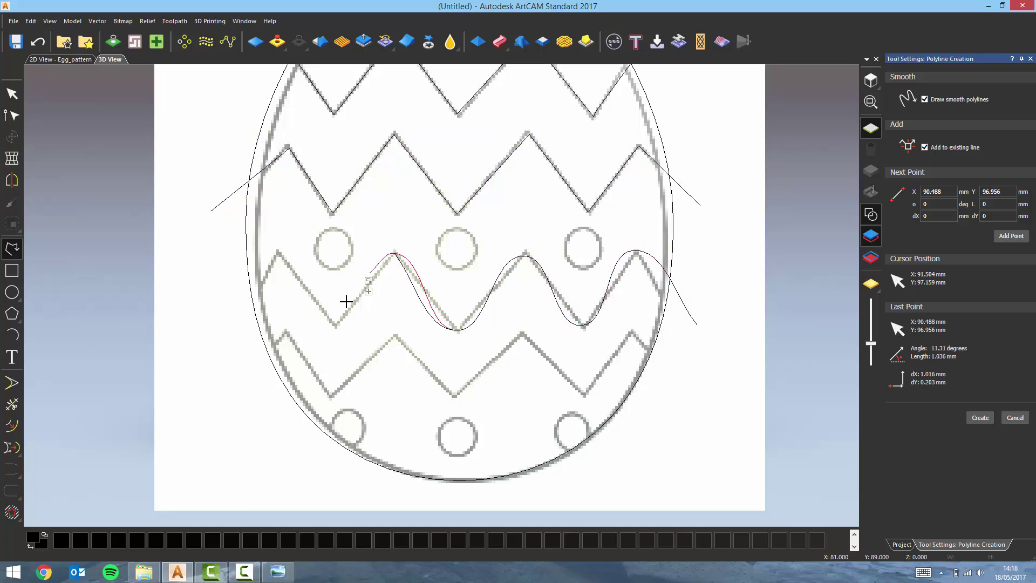
pyautogui.click(337, 322)
pyautogui.click(278, 254)
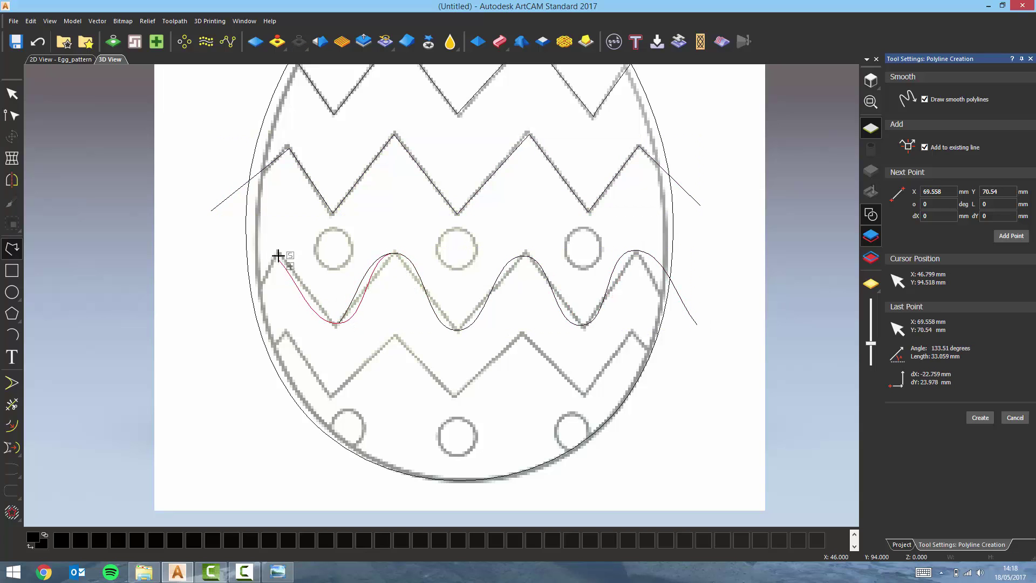
pyautogui.click(223, 314)
pyautogui.rightClick(222, 314)
# - Trace the fourth zigzag with a smooth polyline from its second peak rightward, ending beyond the egg's right edge
pyautogui.click(396, 335)
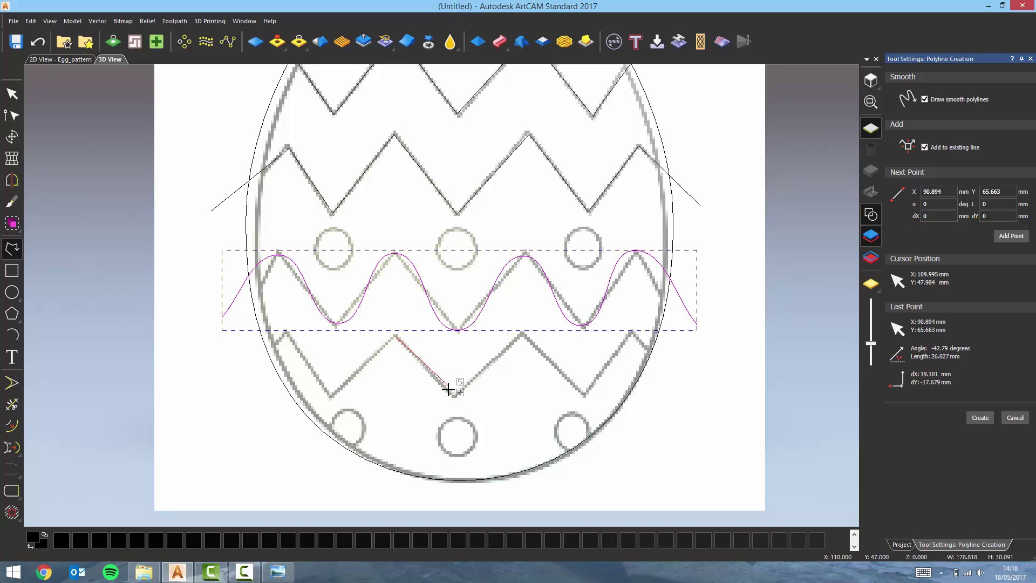
pyautogui.click(452, 395)
pyautogui.click(519, 336)
pyautogui.click(584, 392)
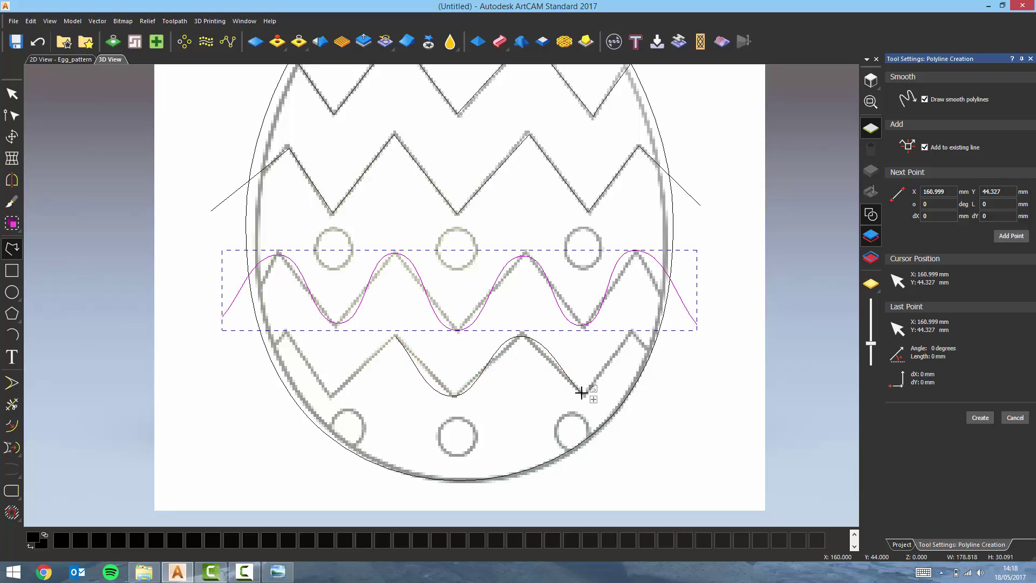
pyautogui.click(631, 333)
pyautogui.click(694, 395)
pyautogui.rightClick(694, 395)
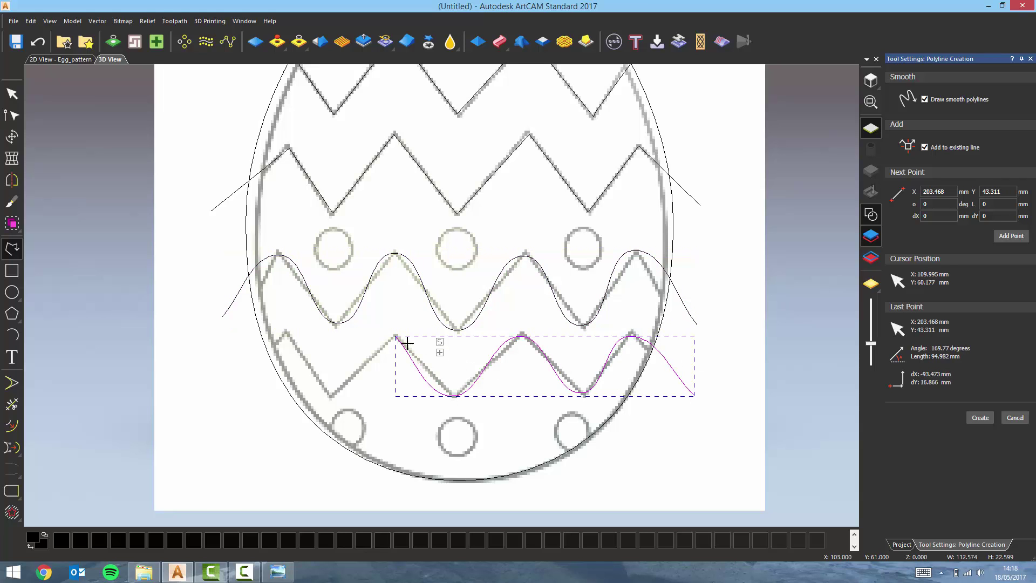
# - Extend the fourth zigzag's smooth polyline from its second peak through the left valley and leftmost peak, ending beyond the egg's left edge
pyautogui.click(396, 337)
pyautogui.press('Escape')
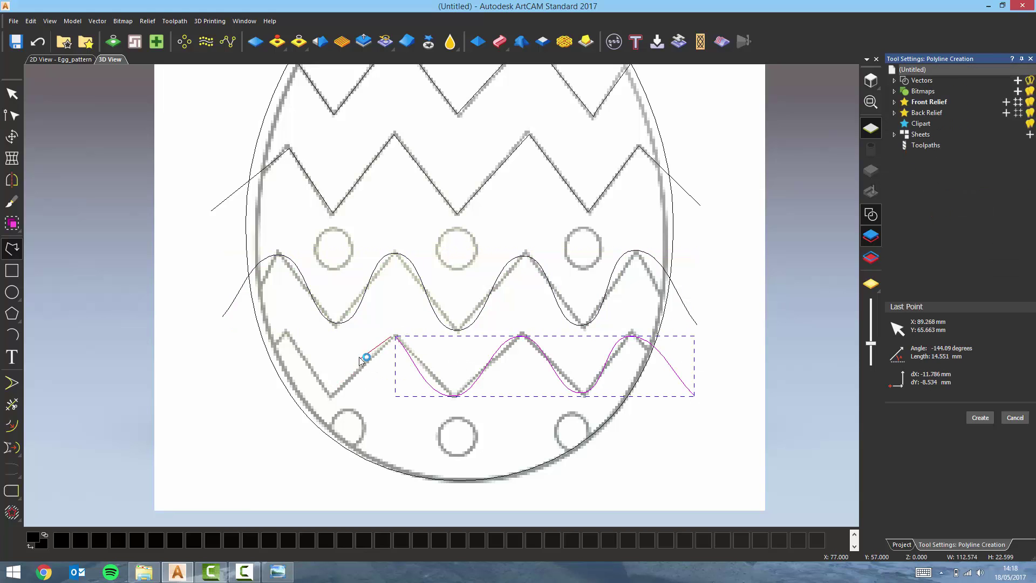
pyautogui.click(12, 248)
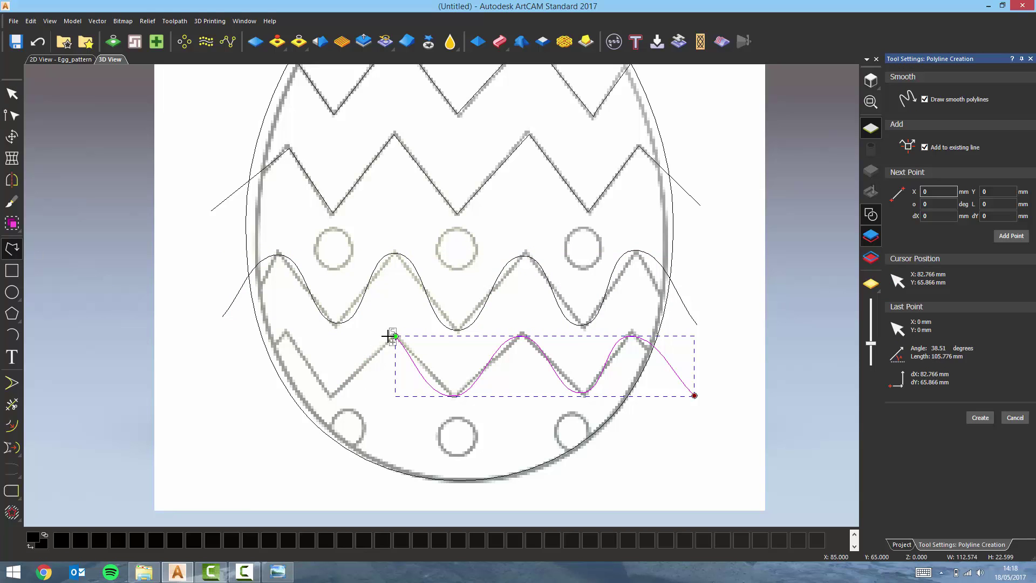
pyautogui.click(332, 393)
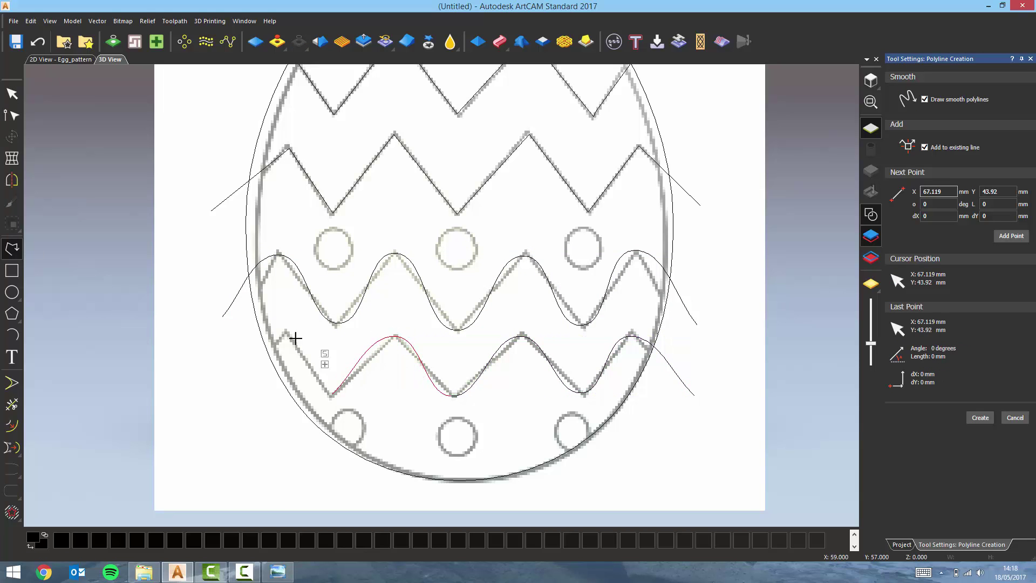
pyautogui.click(286, 333)
pyautogui.click(242, 377)
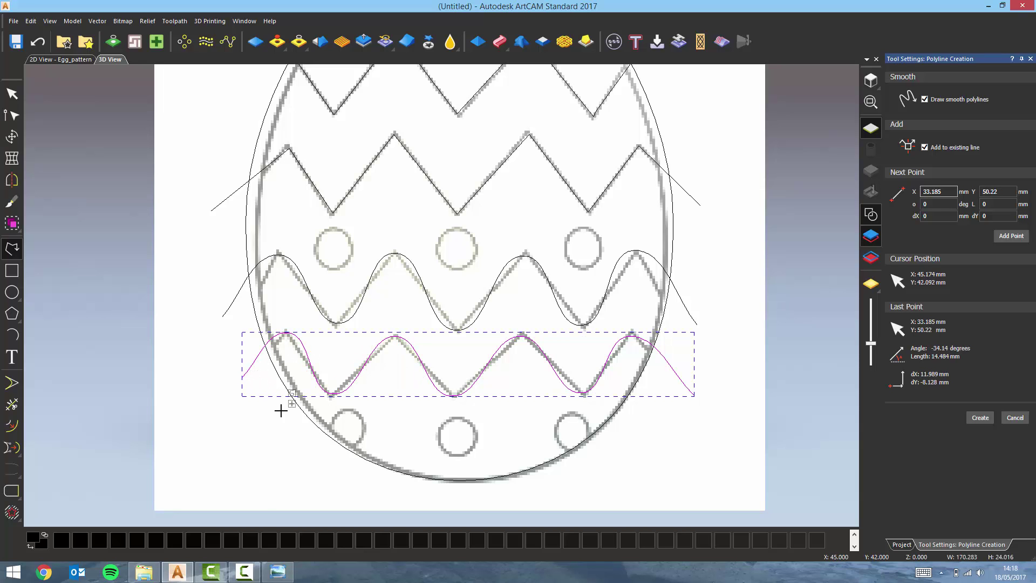
pyautogui.press('Escape')
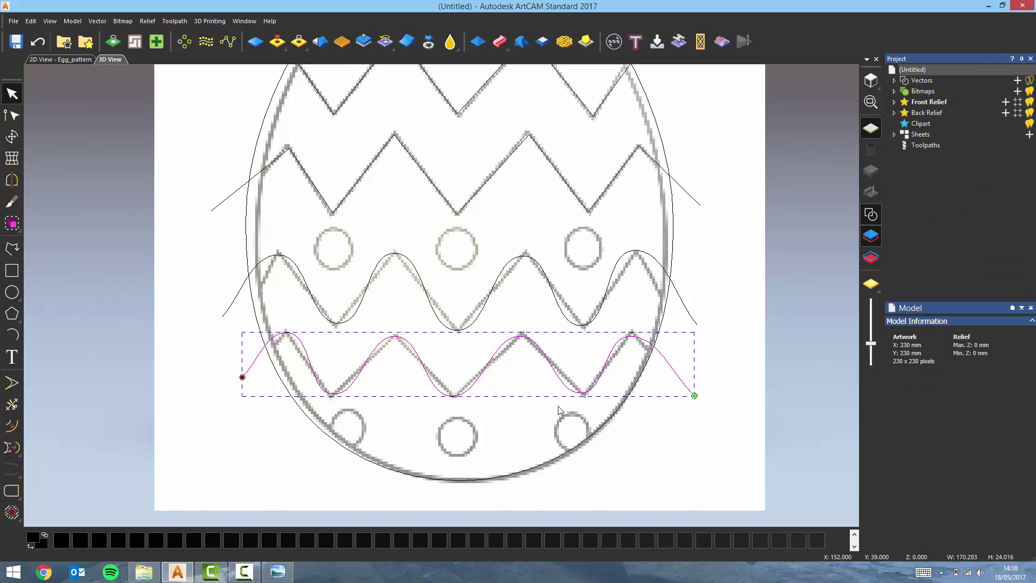
pyautogui.scroll(-3, 550, 408)
pyautogui.click(12, 292)
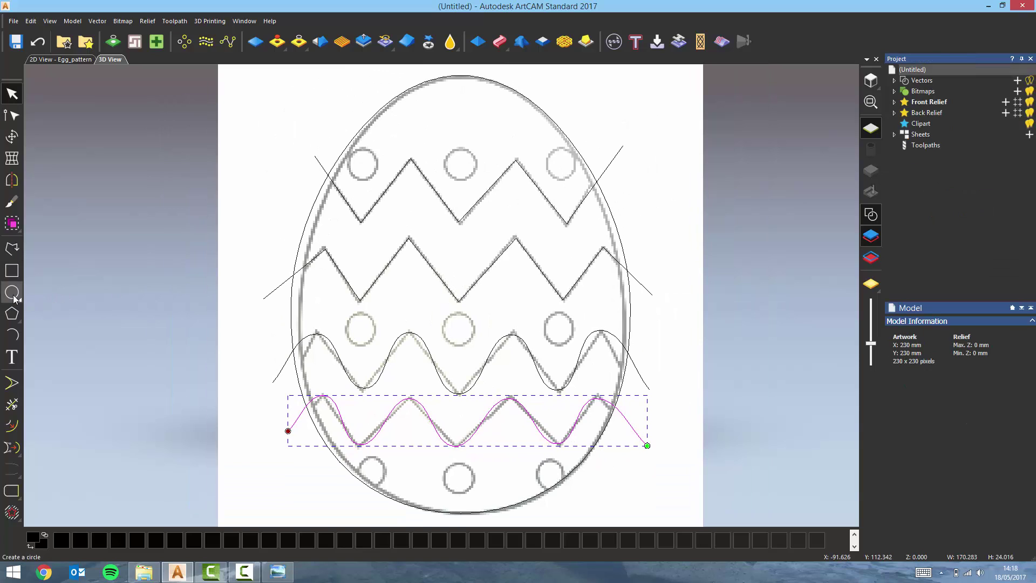
pyautogui.moveTo(462, 164); pyautogui.dragTo(472, 172)
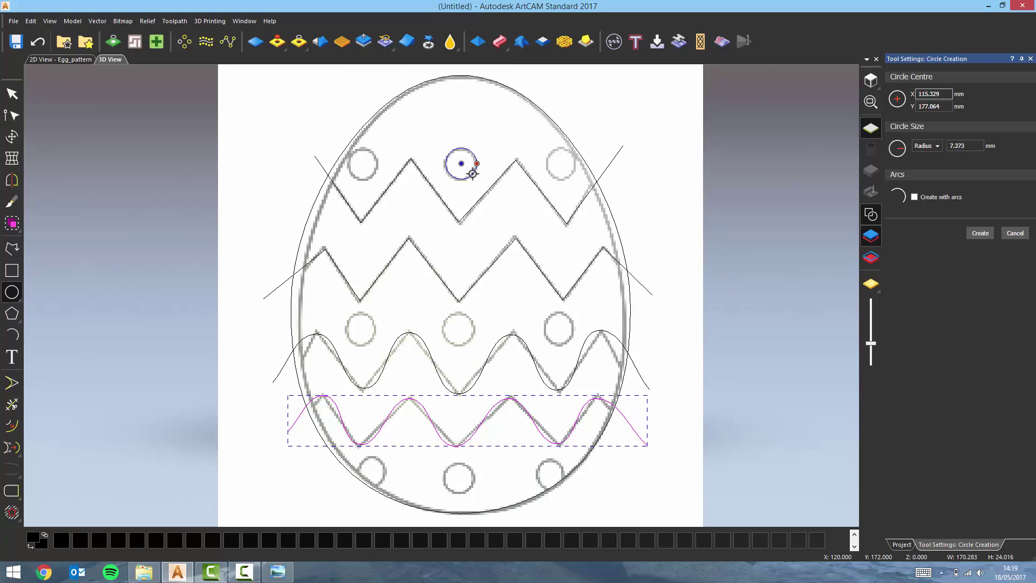
pyautogui.click(980, 233)
pyautogui.moveTo(475, 182); pyautogui.dragTo(435, 261)
pyautogui.press('Escape')
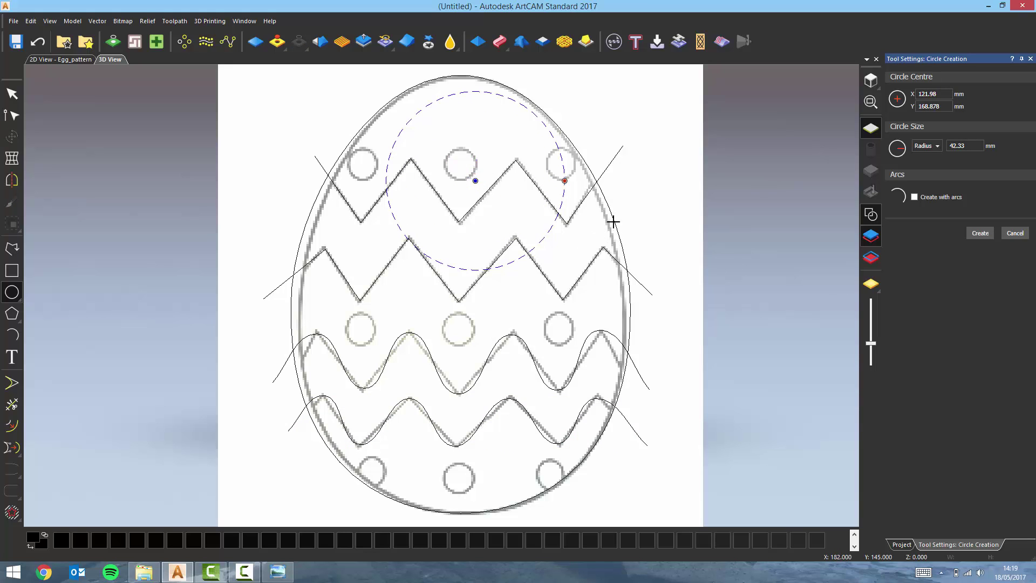
pyautogui.click(1009, 235)
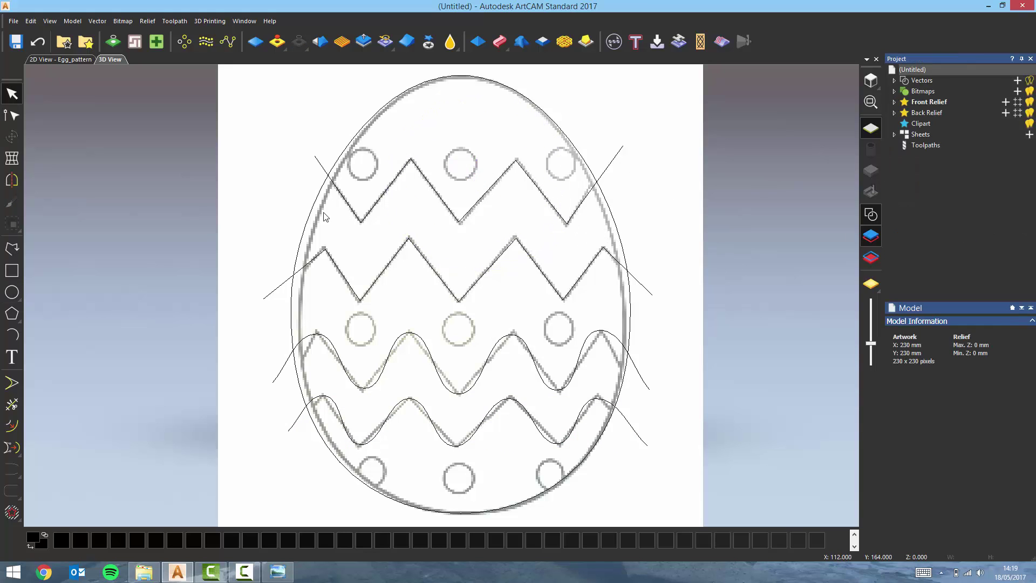
# - Draw a circle of about 7.56 mm radius over the egg pattern's top centre dot
pyautogui.click(12, 291)
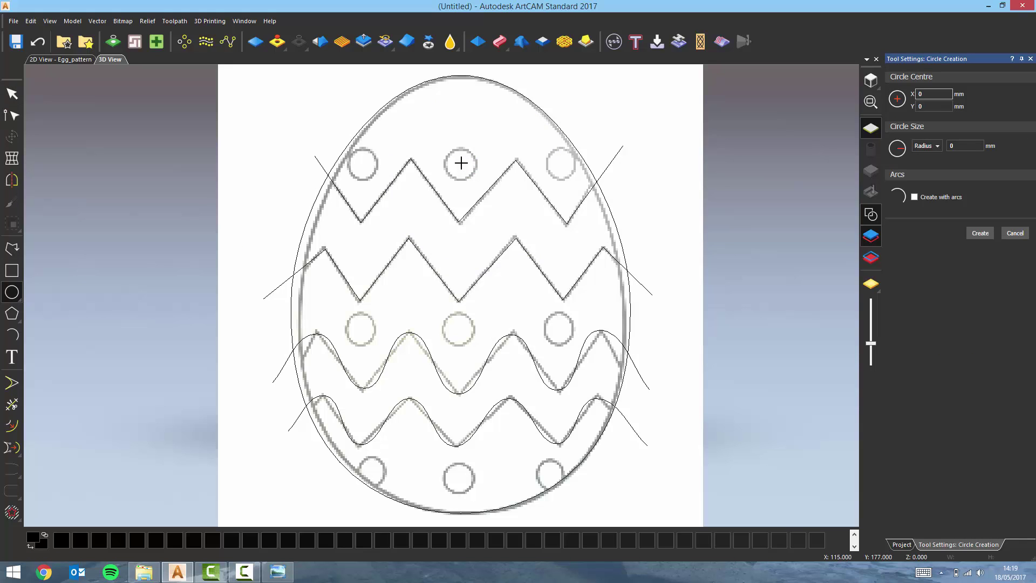
pyautogui.moveTo(461, 163); pyautogui.dragTo(471, 173)
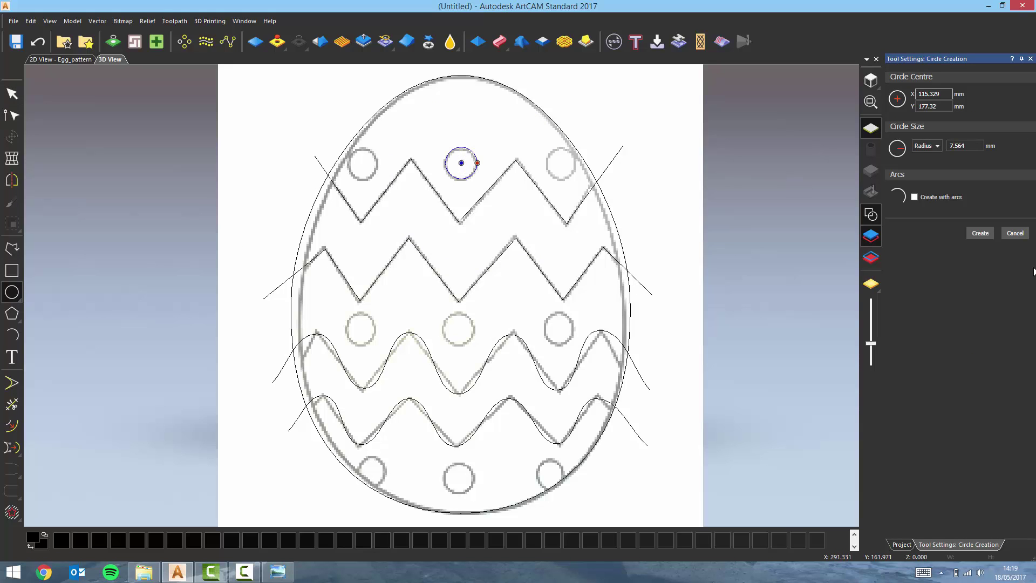
pyautogui.click(981, 234)
pyautogui.click(1014, 233)
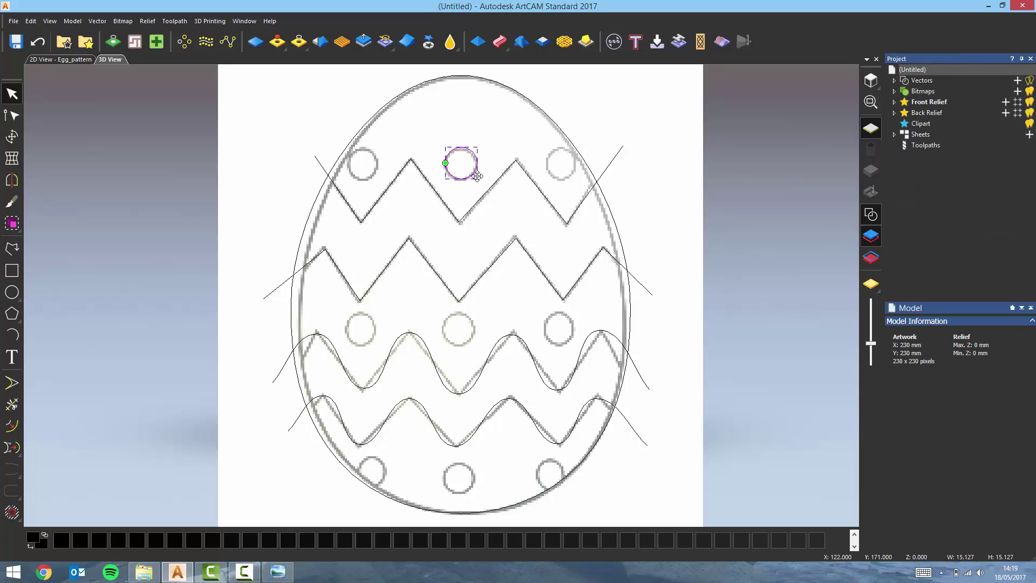
# - Copy the circle onto the three middle-row dots and the bottom centre dot of the egg pattern
pyautogui.keyDown('ctrl'); pyautogui.moveTo(477, 175); pyautogui.dragTo(474, 336); pyautogui.keyUp('ctrl')
pyautogui.keyDown('ctrl'); pyautogui.moveTo(474, 337); pyautogui.dragTo(577, 339); pyautogui.keyUp('ctrl')
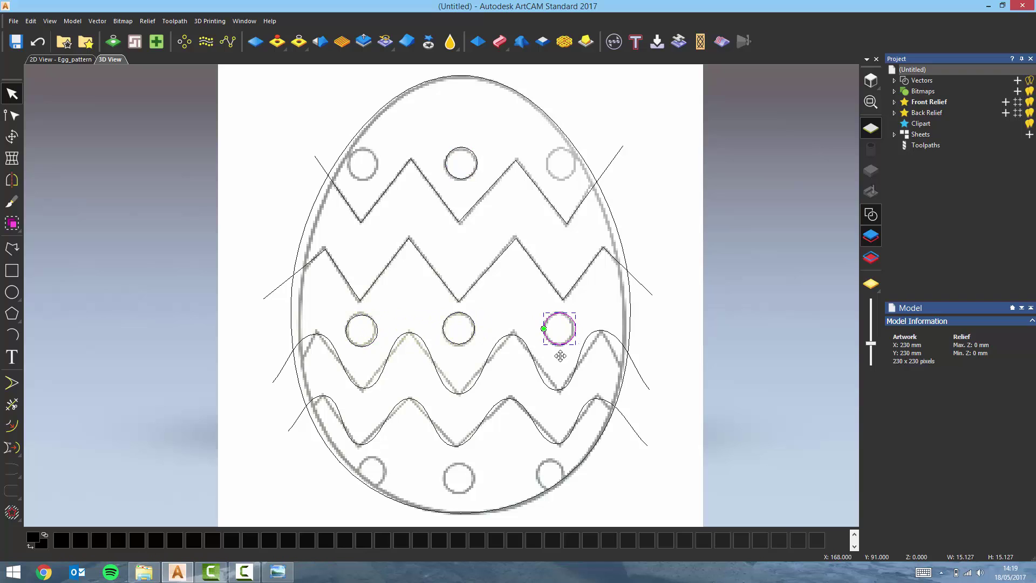
pyautogui.click(472, 492)
pyautogui.click(696, 446)
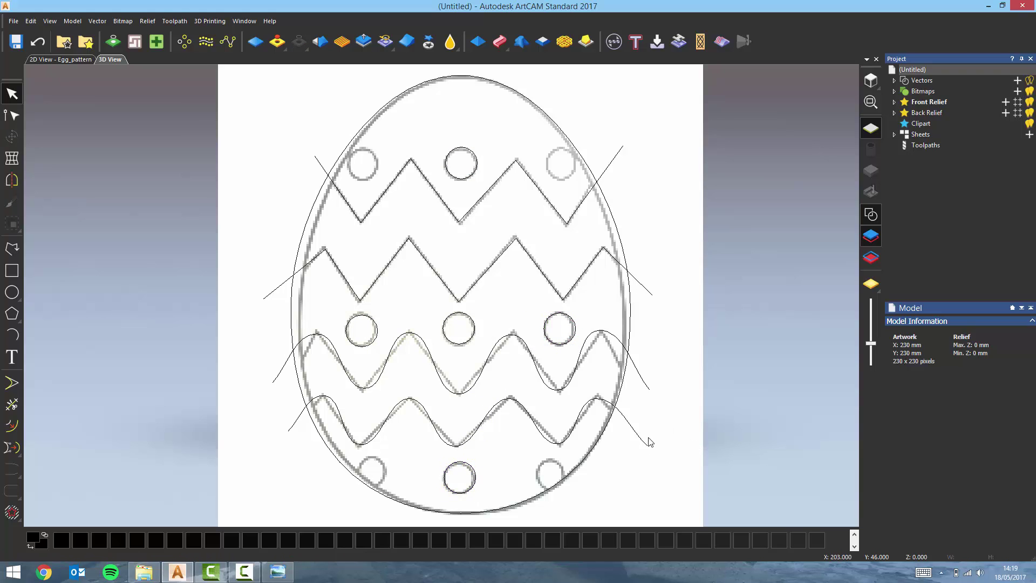
# - Fade out the pattern image completely and explode all the egg, zigzag, wave and circle vectors at their intersections
pyautogui.scroll(-2, 631, 432)
pyautogui.click(871, 306)
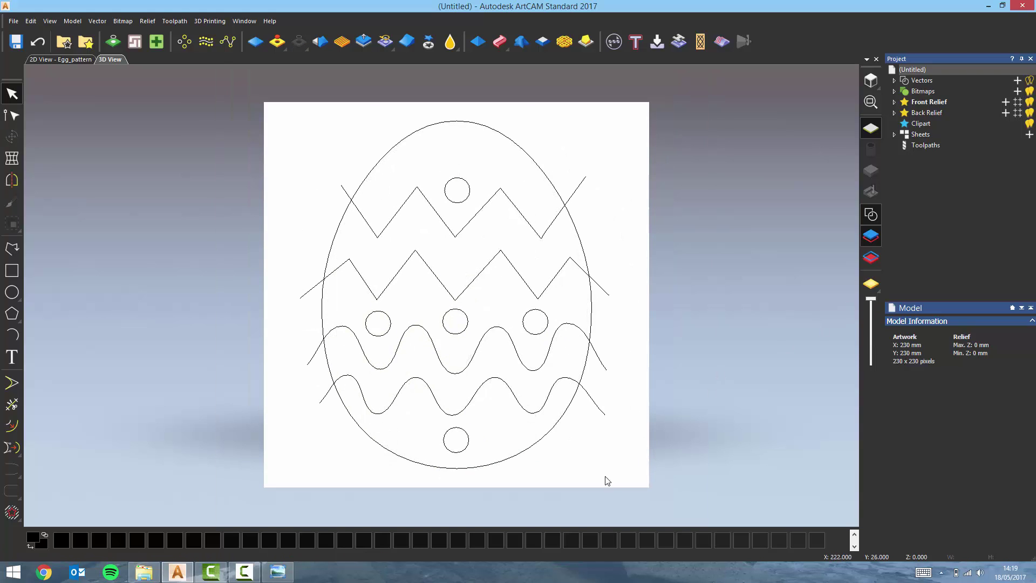
pyautogui.moveTo(678, 472); pyautogui.dragTo(266, 110)
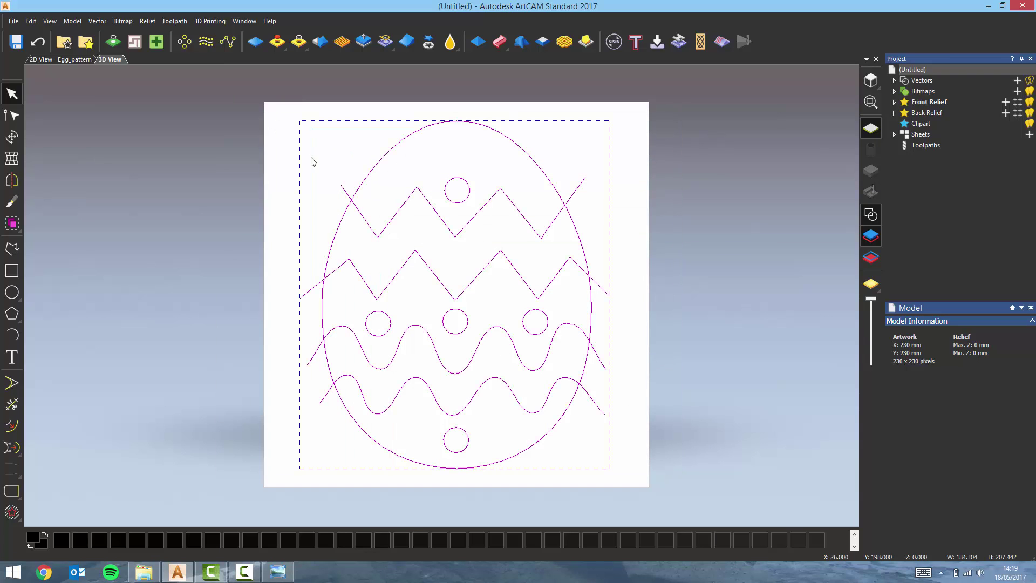
pyautogui.click(97, 21)
pyautogui.moveTo(147, 153)
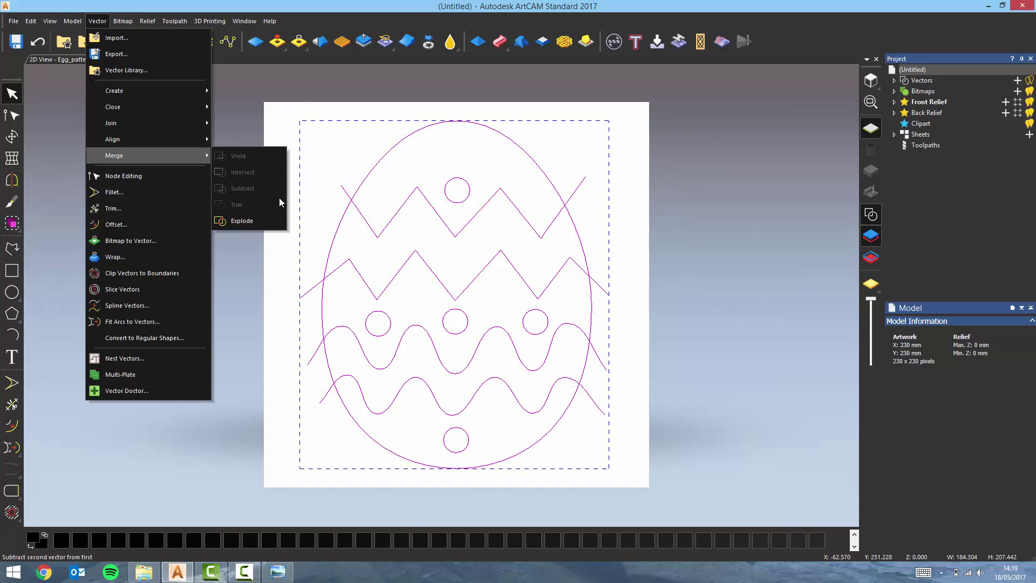
pyautogui.click(242, 221)
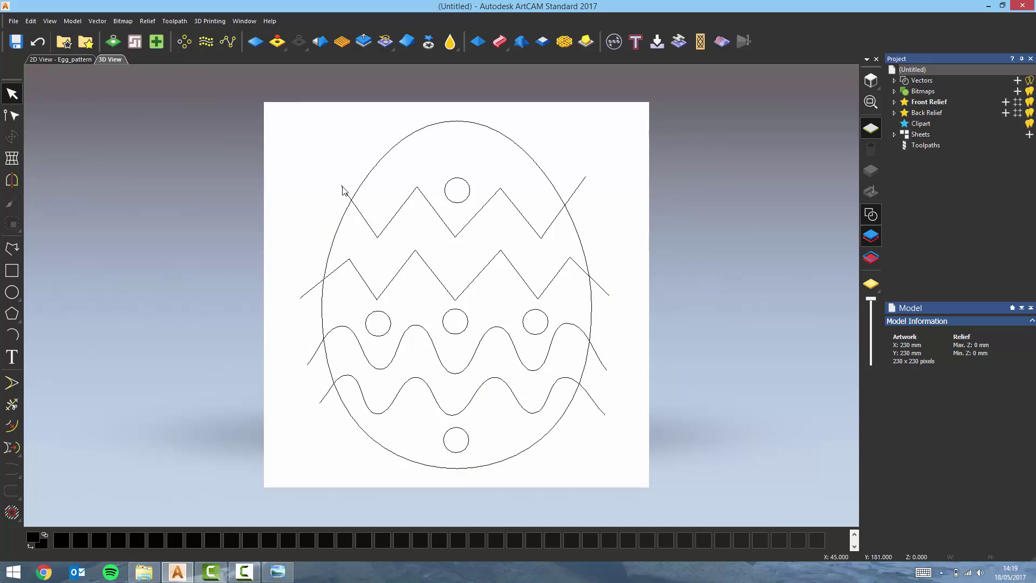
# - Delete the ends of the two zigzags and two wavy lines that overhang both sides of the egg outline
pyautogui.click(345, 192)
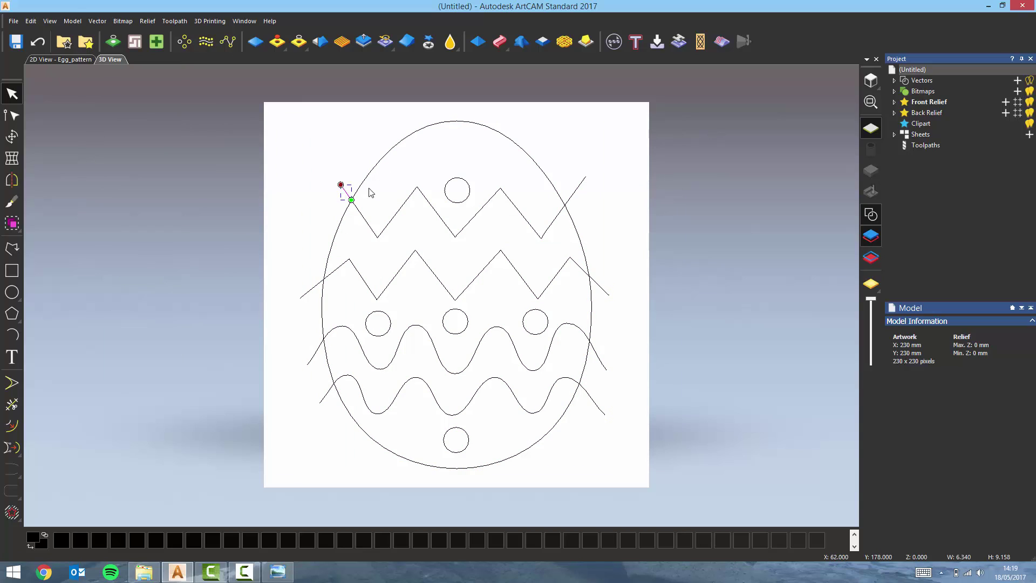
pyautogui.click(577, 188)
pyautogui.click(592, 280)
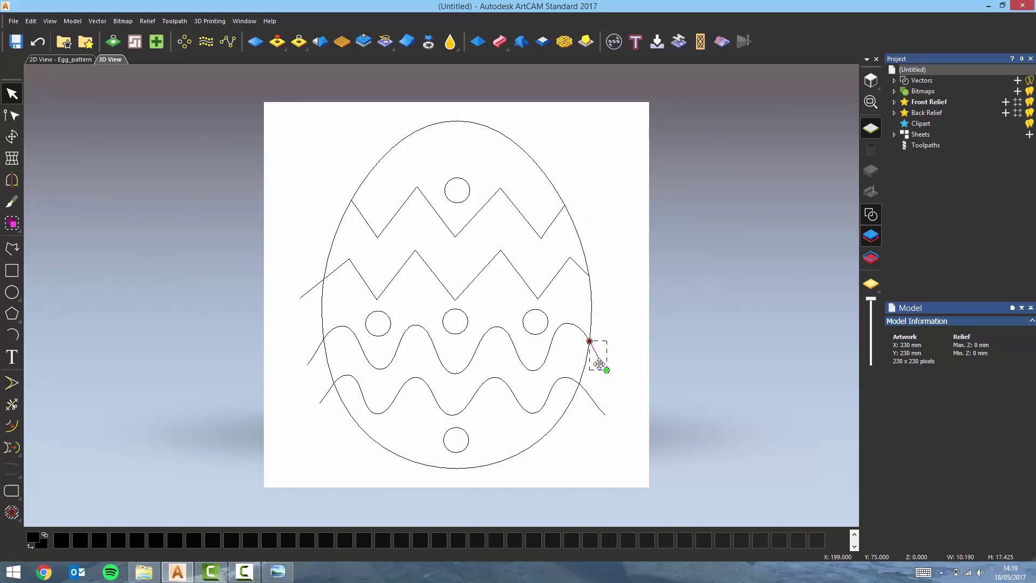
pyautogui.click(599, 364)
pyautogui.click(595, 404)
pyautogui.click(324, 399)
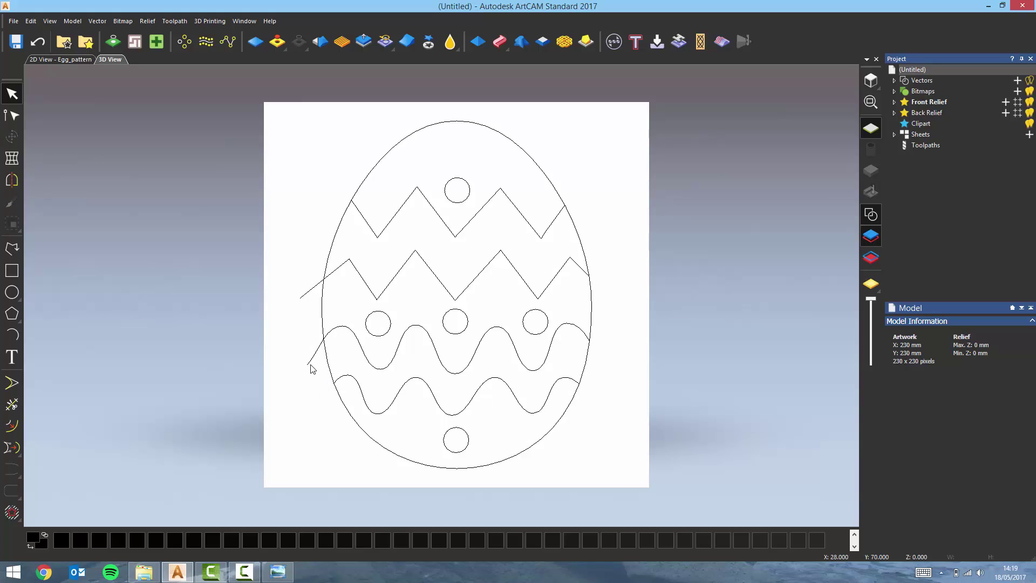
pyautogui.click(308, 362)
pyautogui.click(303, 294)
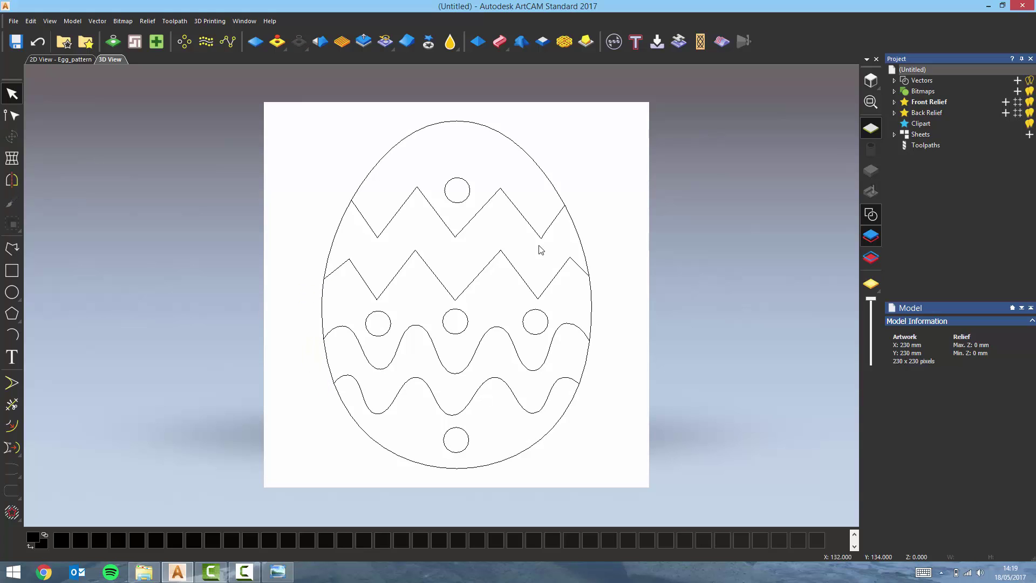
# - Join the two zigzags and the egg edge segments between them using coincident nodes
pyautogui.click(515, 269)
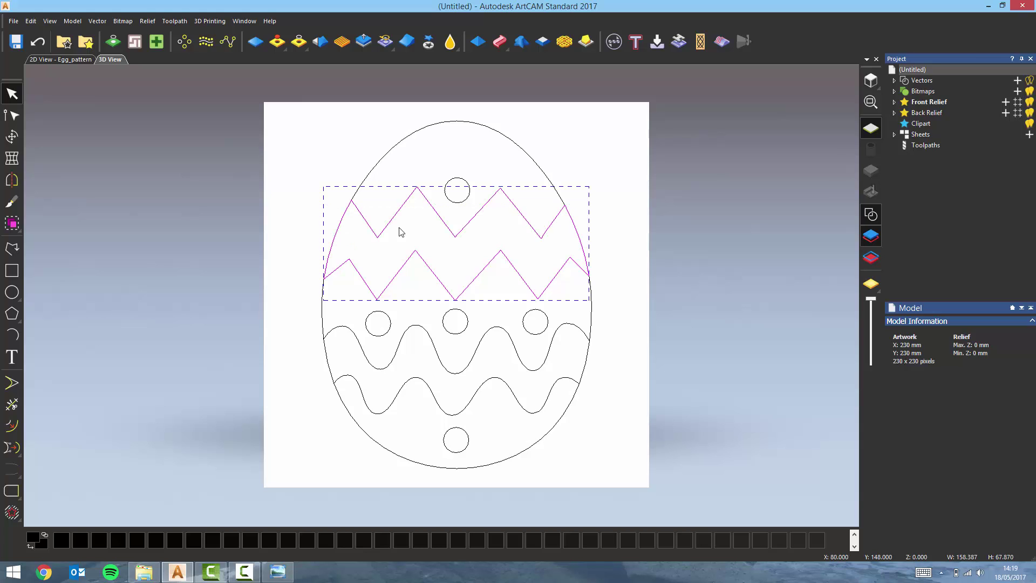
pyautogui.rightClick(426, 266)
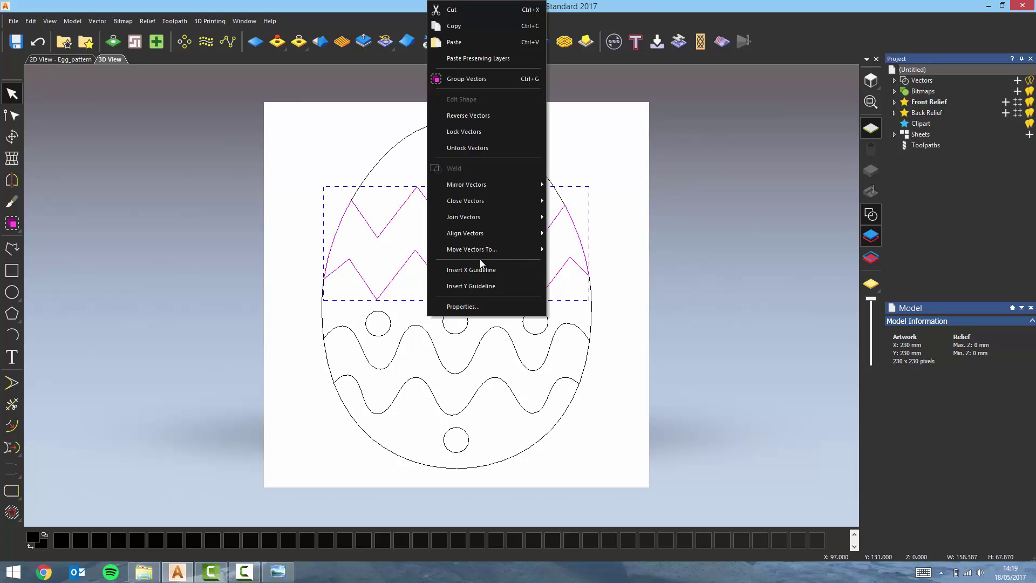
pyautogui.moveTo(490, 220)
pyautogui.click(597, 266)
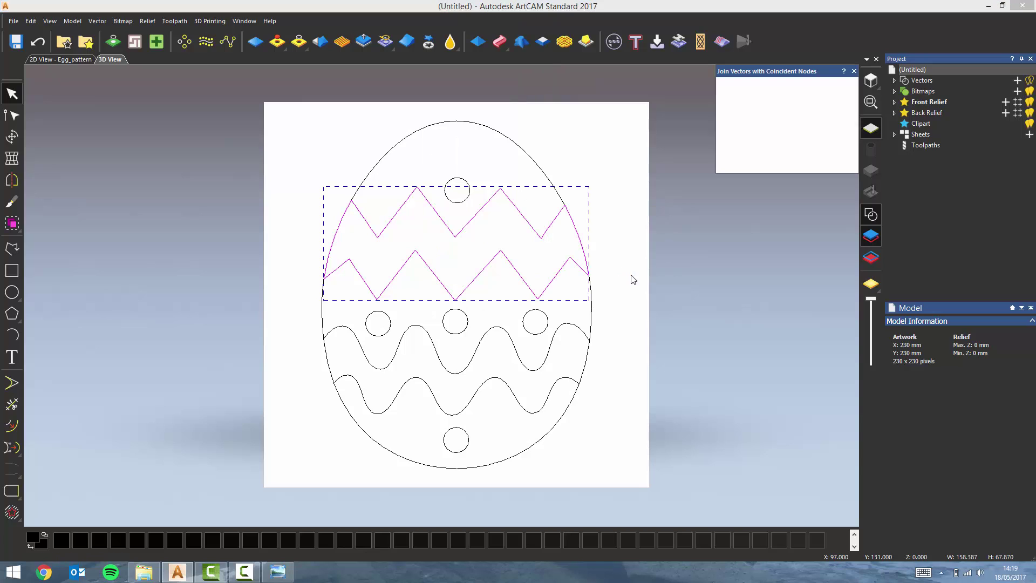
# - Join the two wavy lines and the egg edge segments between them using coincident nodes
pyautogui.click(526, 373)
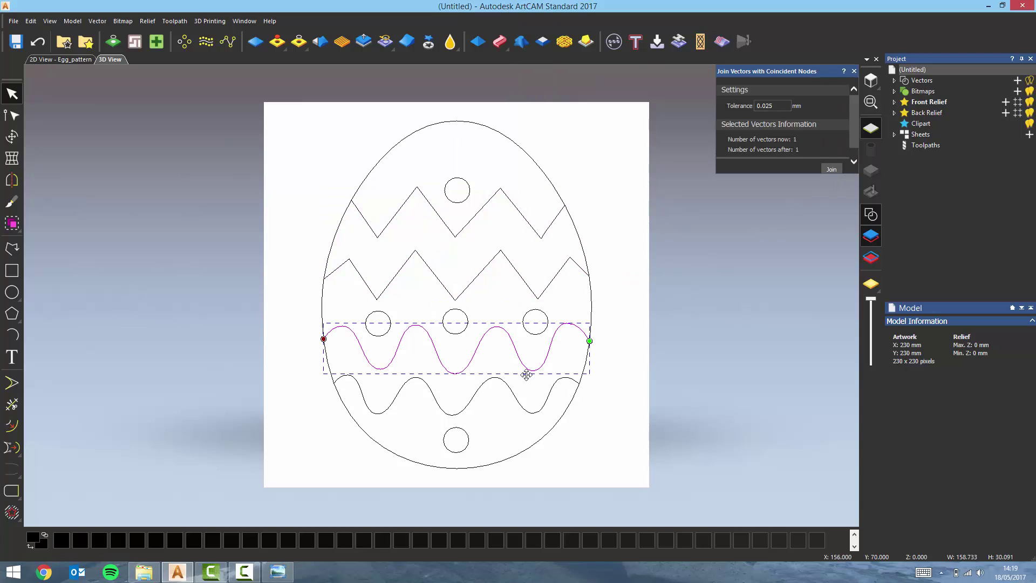
pyautogui.keyDown('shift'); pyautogui.click(523, 408); pyautogui.keyUp('shift')
pyautogui.click(853, 71)
pyautogui.click(654, 449)
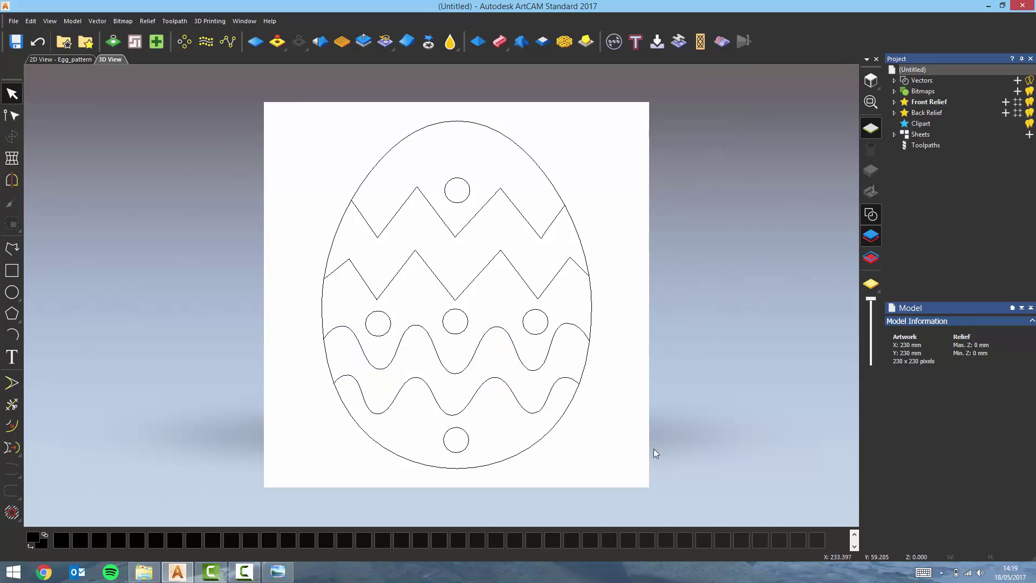
# - Export all the egg pattern vectors to the Desktop as an EPS file named Pattern
pyautogui.moveTo(668, 481); pyautogui.dragTo(217, 108)
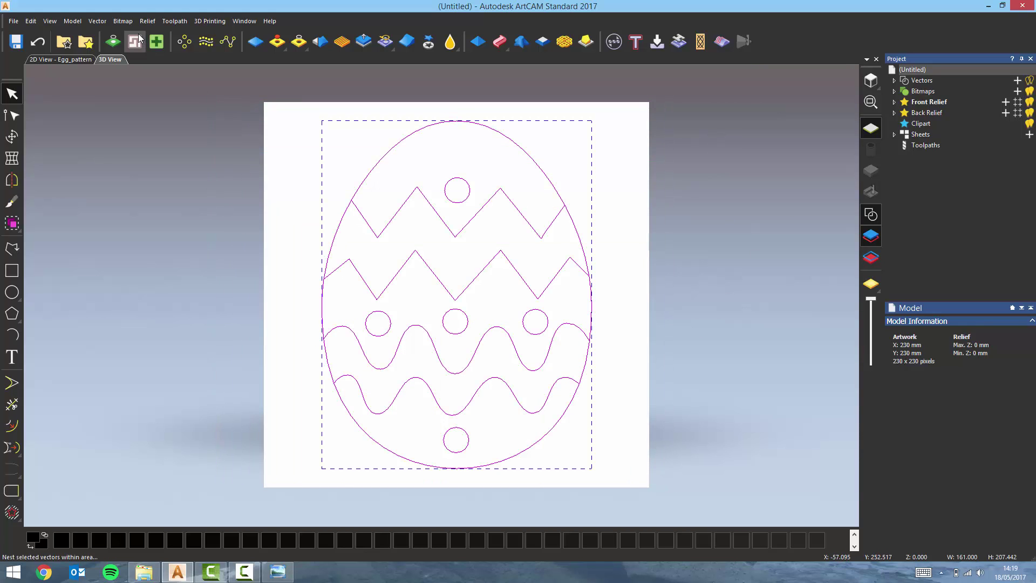
pyautogui.click(97, 20)
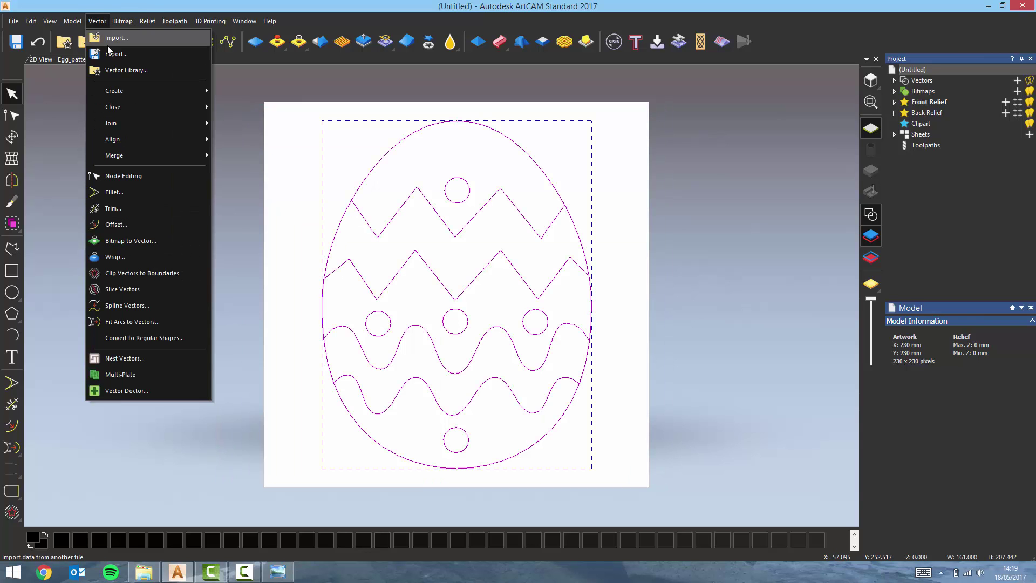
pyautogui.click(179, 112)
pyautogui.write('Pattern')
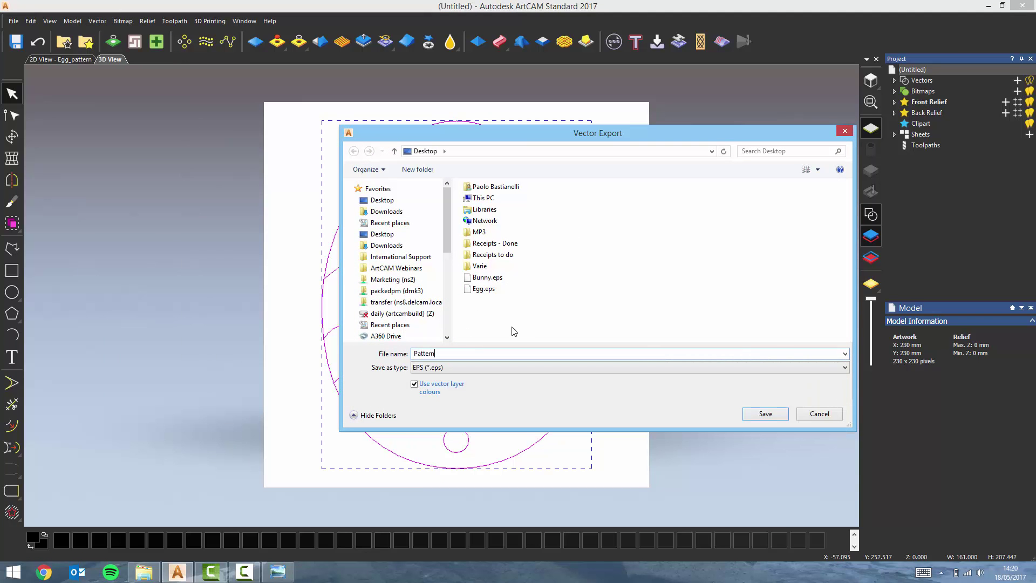
pyautogui.press('Return')
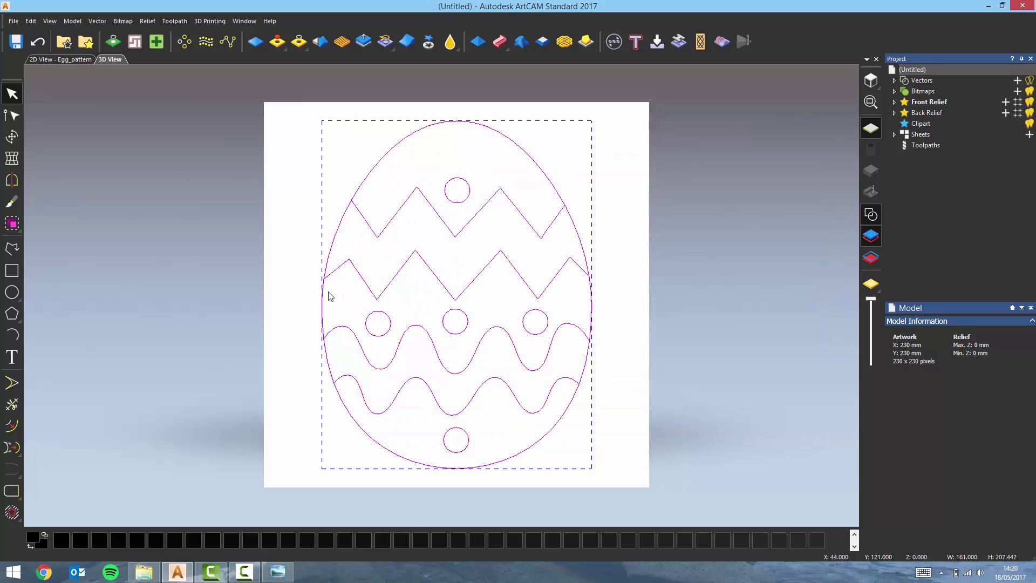
# - Open the Mould model from the Desktop and show it in the 2D view
pyautogui.click(14, 21)
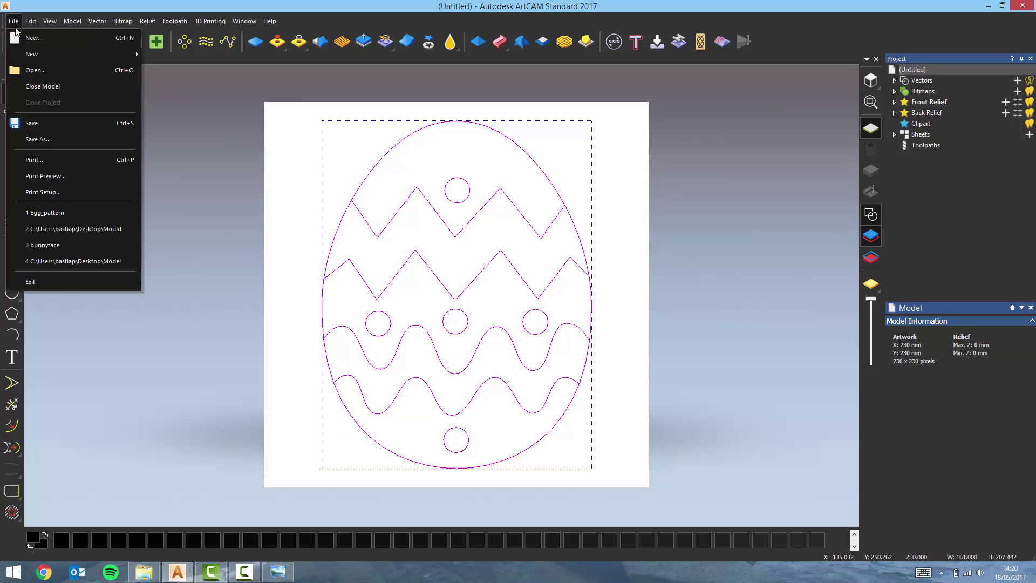
pyautogui.click(51, 76)
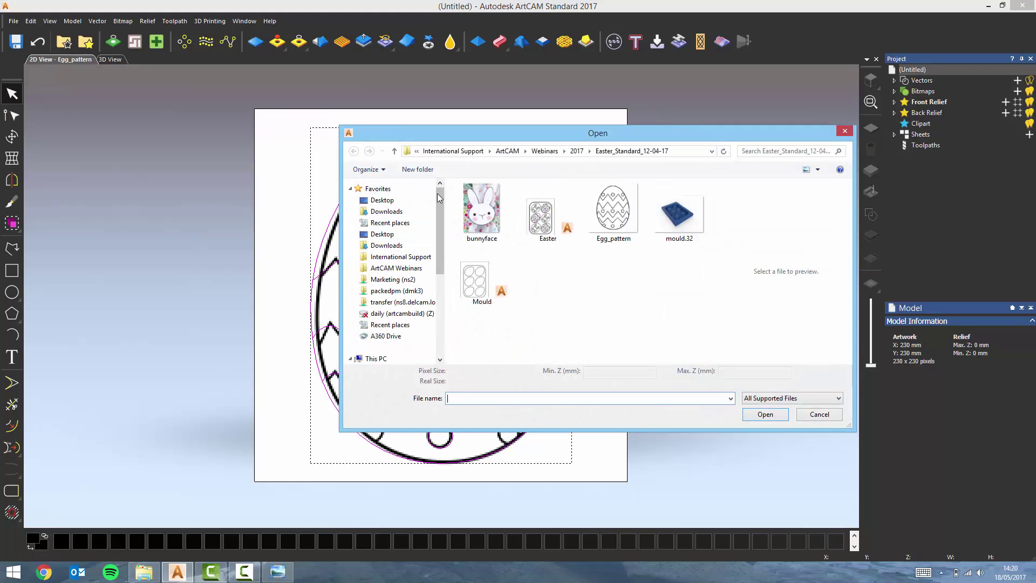
pyautogui.click(401, 200)
pyautogui.click(473, 277)
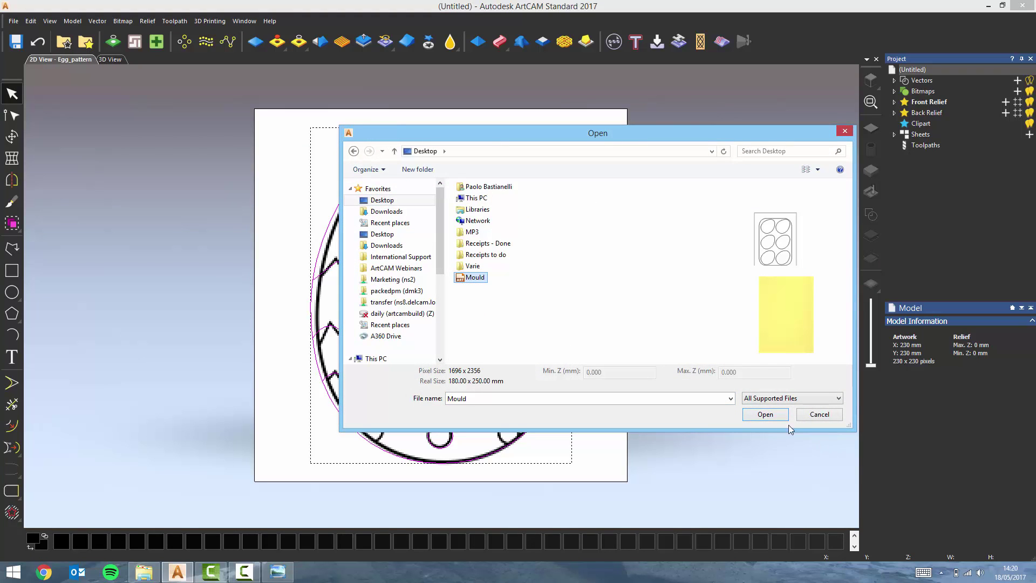
pyautogui.click(764, 414)
pyautogui.click(532, 313)
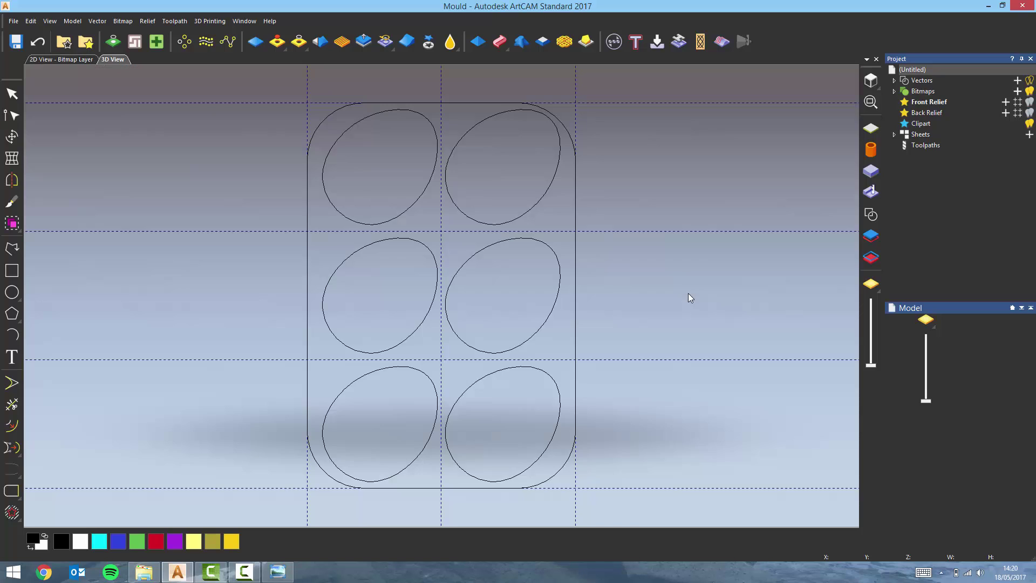
pyautogui.click(78, 60)
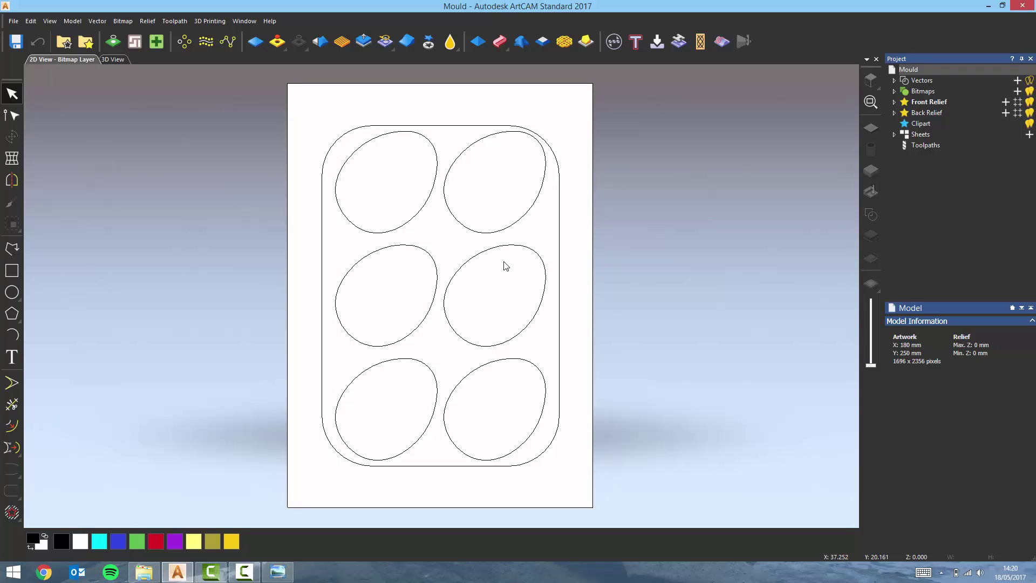
# - Import the Bunny.eps vectors and scale them proportionally to a width of 35 mm
pyautogui.click(98, 22)
pyautogui.click(133, 41)
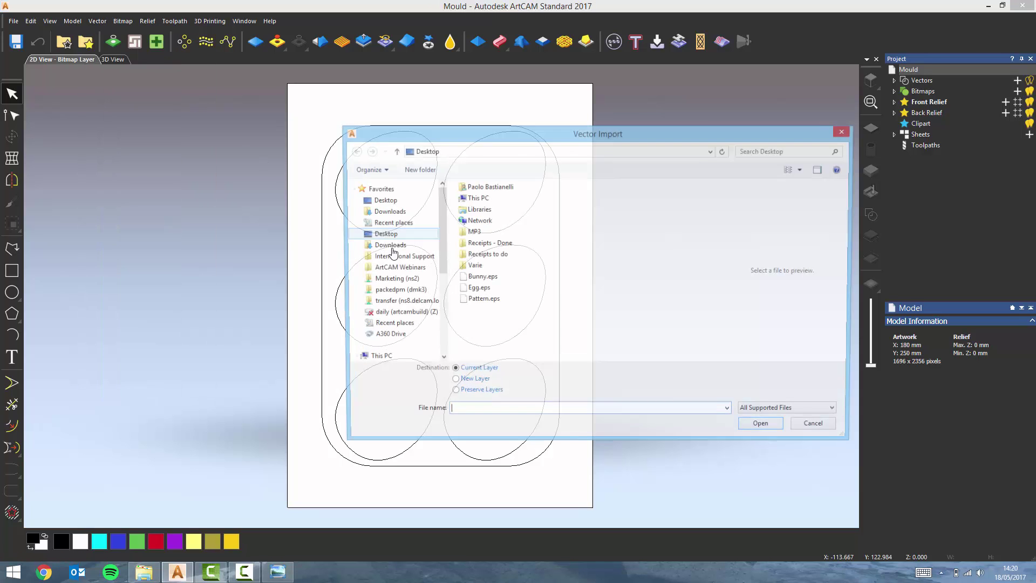
pyautogui.click(483, 278)
pyautogui.click(764, 429)
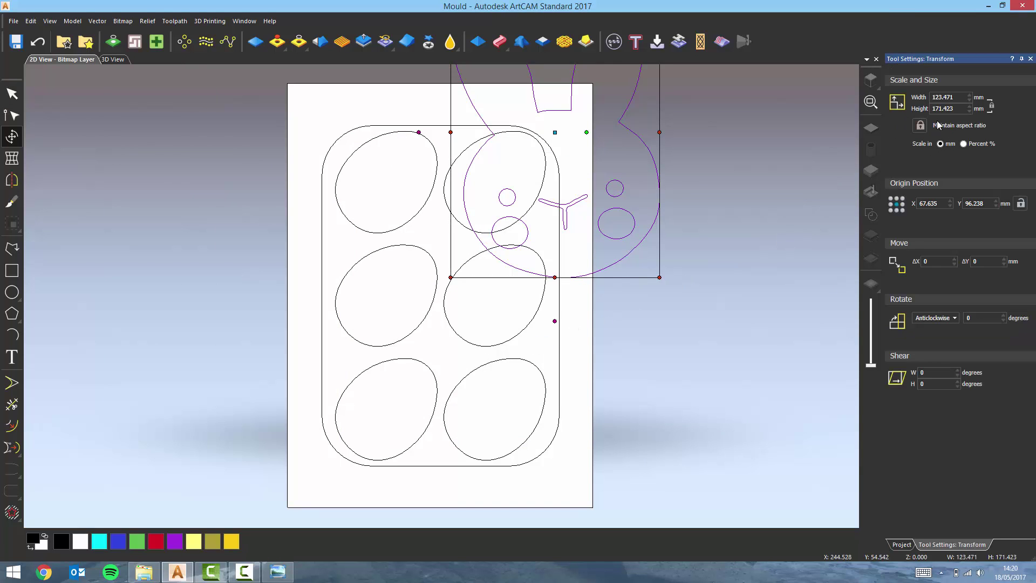
pyautogui.doubleClick(942, 97)
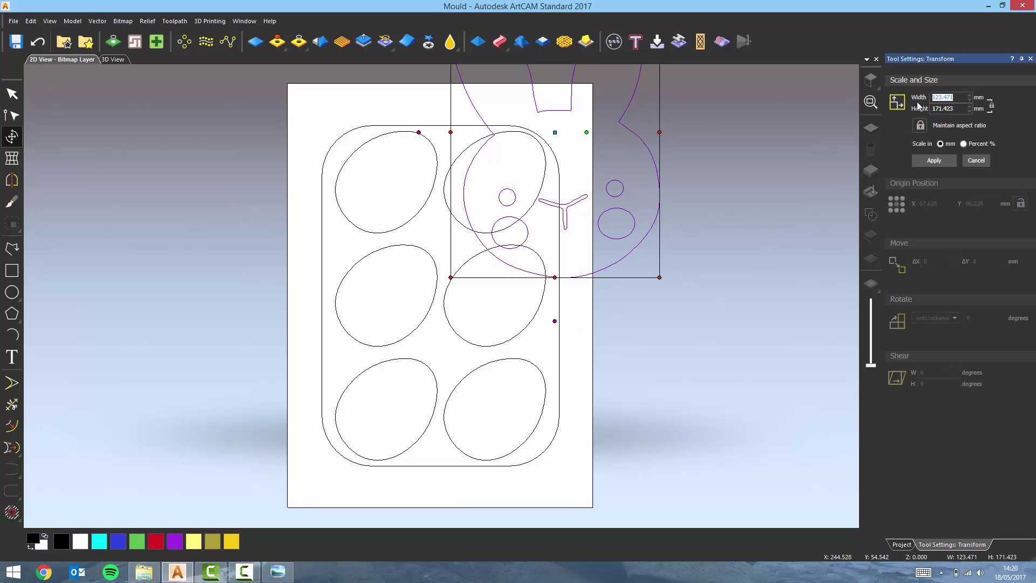
pyautogui.write('35')
pyautogui.click(934, 160)
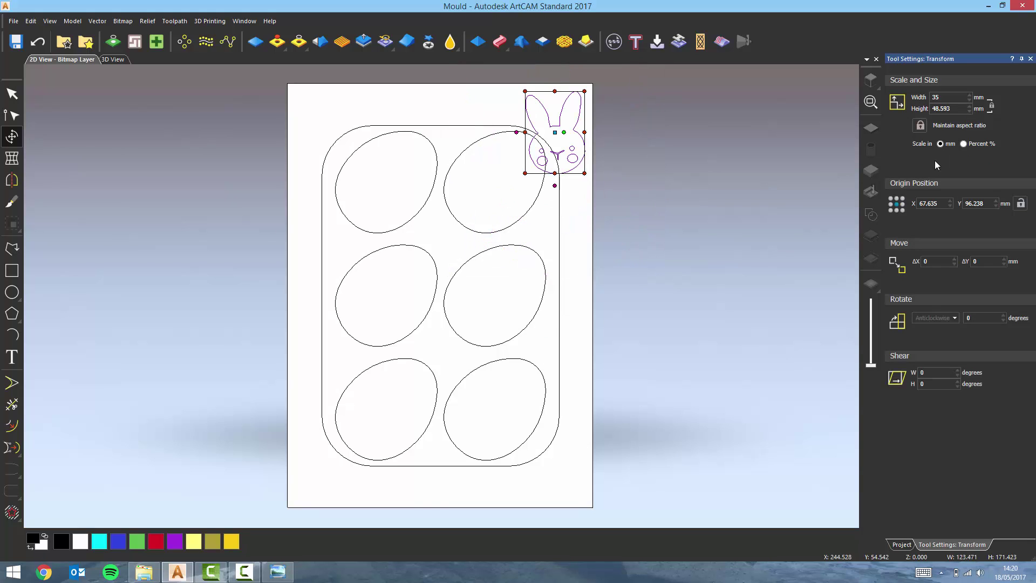
# - Rotate the bunny vectors 45 degrees clockwise
pyautogui.press('Tab')
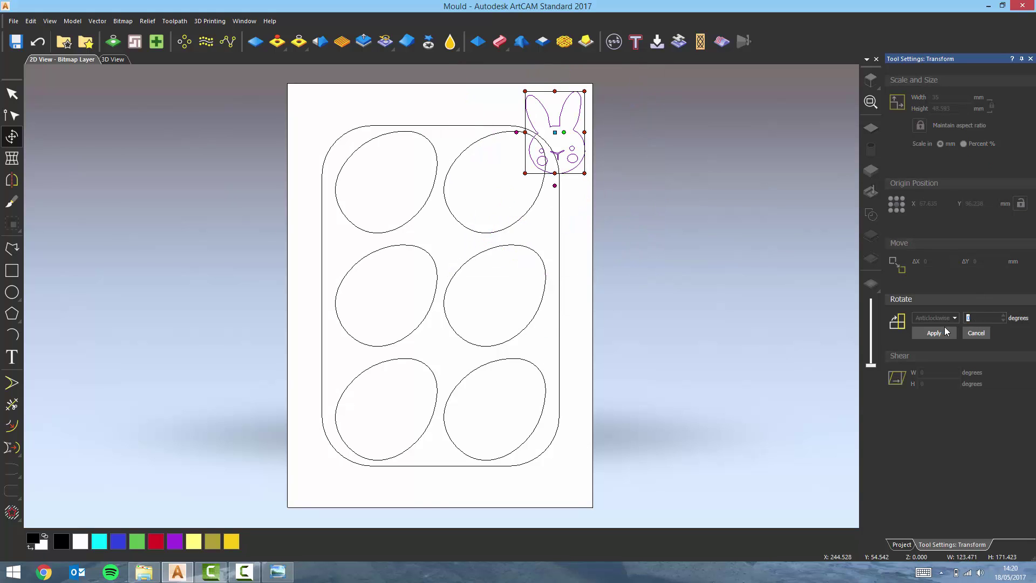
pyautogui.write('45')
pyautogui.click(947, 319)
pyautogui.click(950, 339)
pyautogui.click(935, 318)
pyautogui.click(941, 340)
pyautogui.click(934, 332)
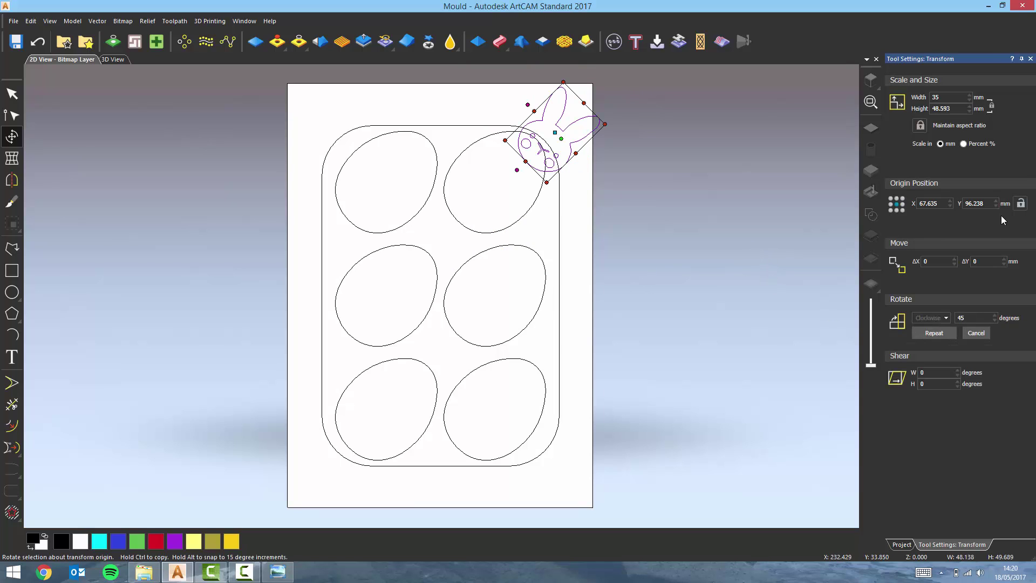
pyautogui.click(1030, 58)
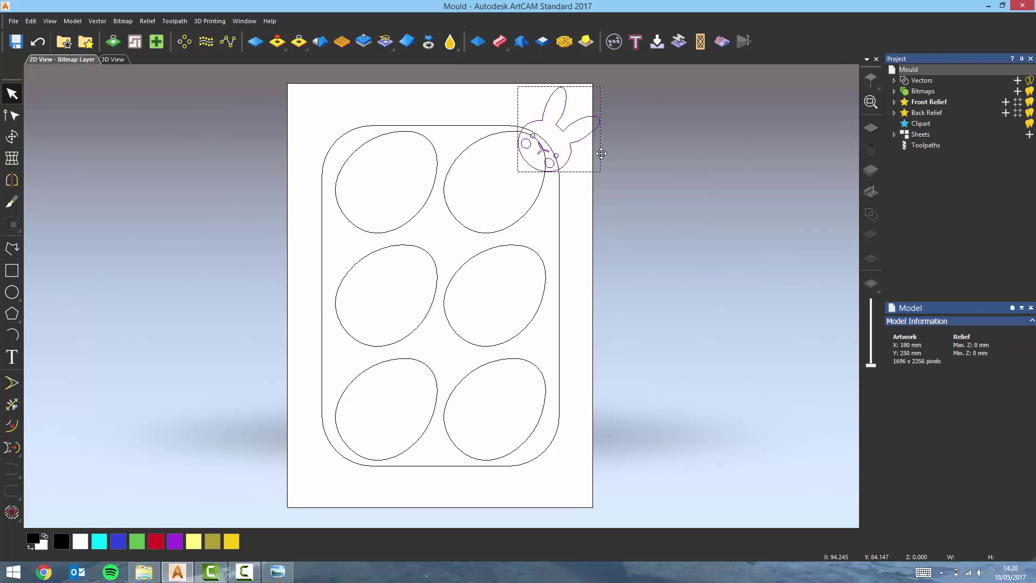
# - Paste two copies of the rotated bunny and centre the original in the mould's upper-left egg
pyautogui.hotkey('ctrl', 'v')
pyautogui.hotkey('ctrl', 'v')
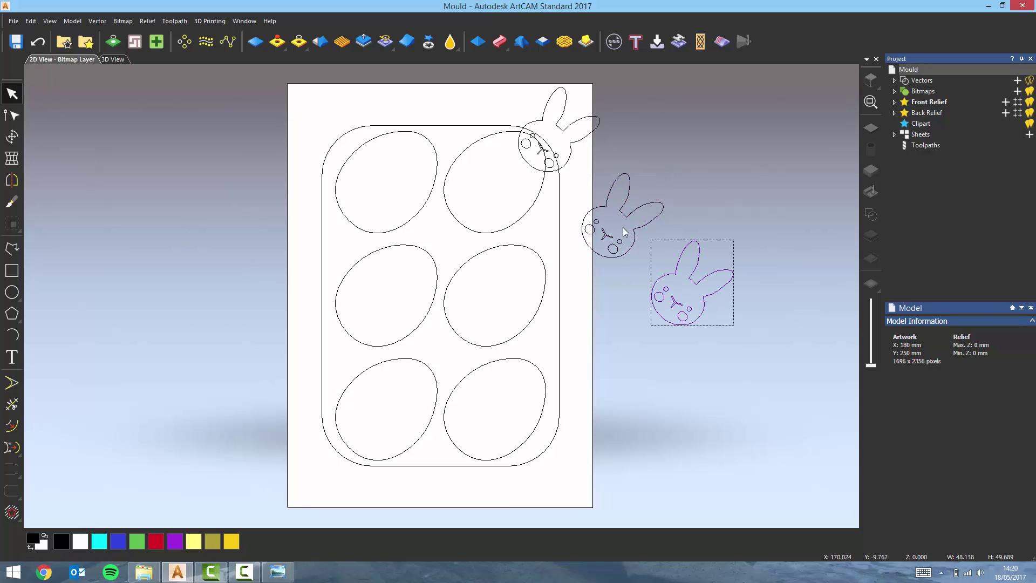
pyautogui.click(568, 157)
pyautogui.keyDown('shift'); pyautogui.click(436, 195); pyautogui.keyUp('shift')
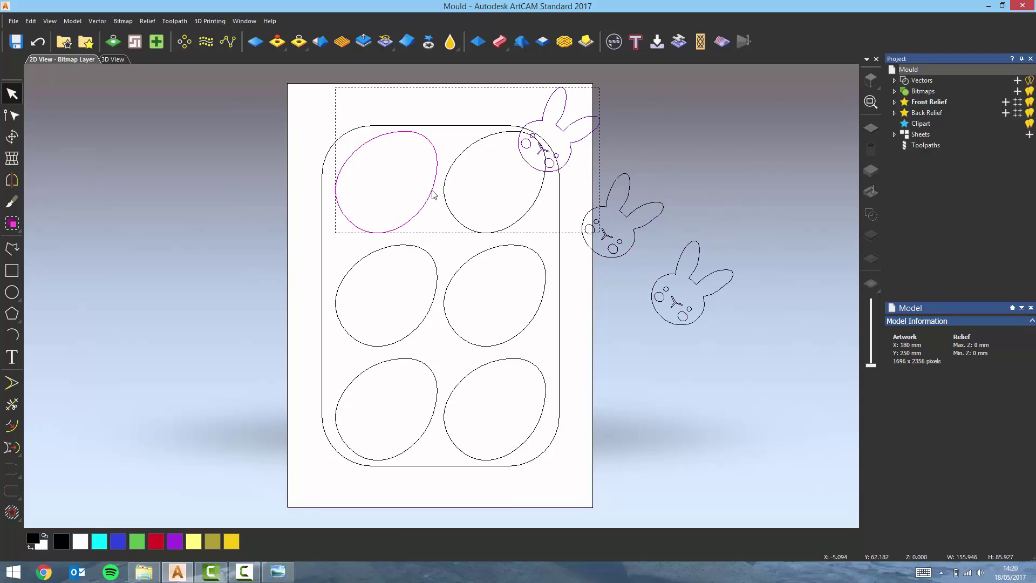
pyautogui.rightClick(426, 190)
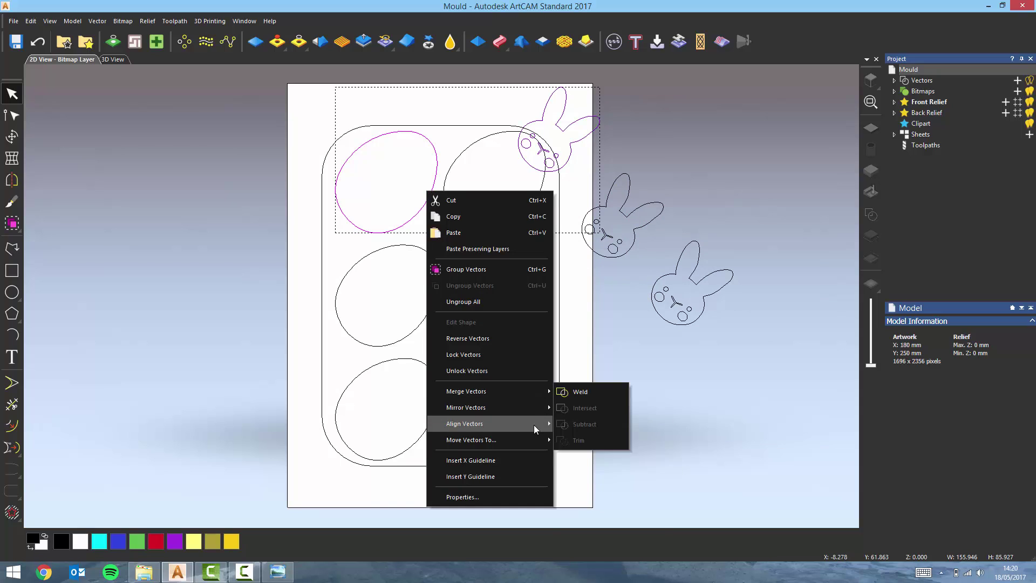
pyautogui.moveTo(533, 425)
pyautogui.click(591, 535)
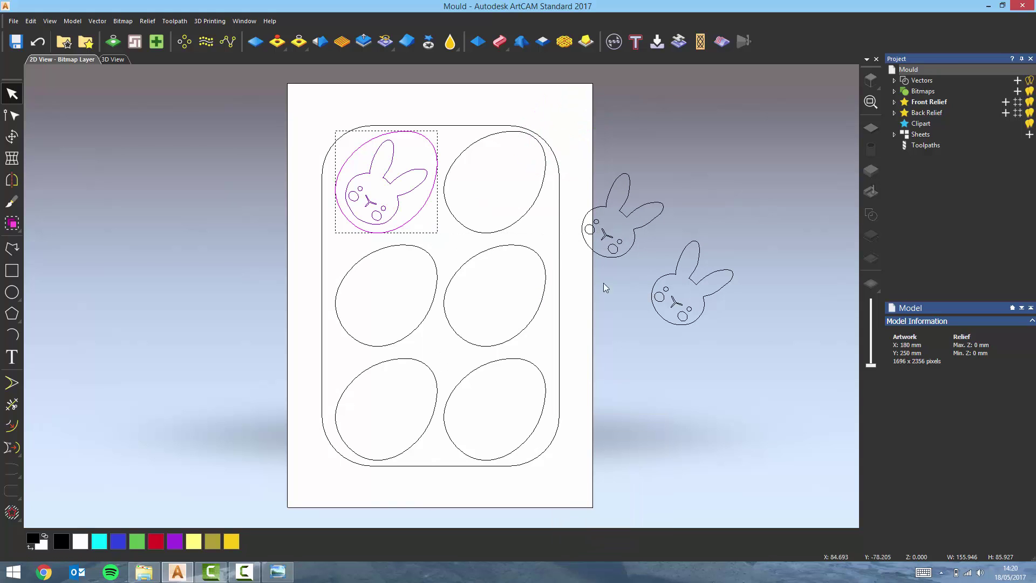
# - Centre the first bunny copy in the right-hand egg of the mould's middle row
pyautogui.click(623, 252)
pyautogui.click(627, 253)
pyautogui.keyDown('shift'); pyautogui.click(529, 327); pyautogui.keyUp('shift')
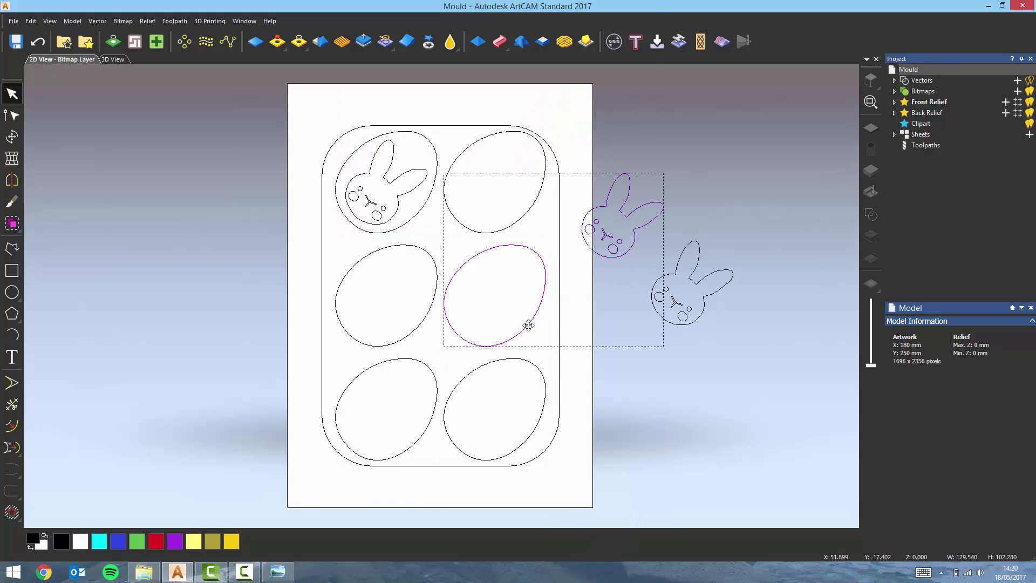
pyautogui.rightClick(529, 326)
pyautogui.moveTo(616, 240)
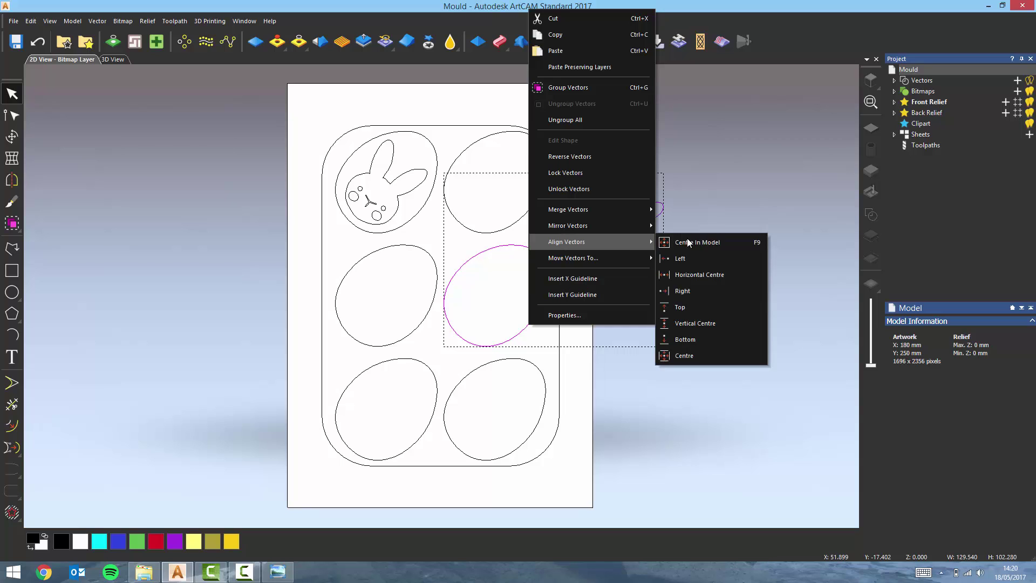
pyautogui.click(714, 354)
# - Centre the remaining bunny copy in the mould's lower-left egg
pyautogui.click(686, 324)
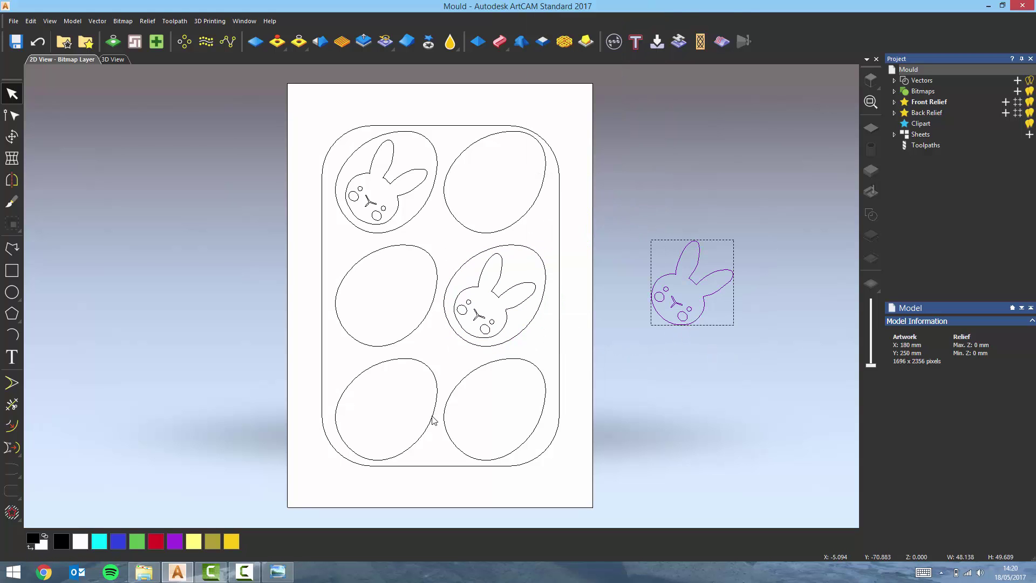
pyautogui.keyDown('shift'); pyautogui.click(432, 415); pyautogui.keyUp('shift')
pyautogui.rightClick(432, 414)
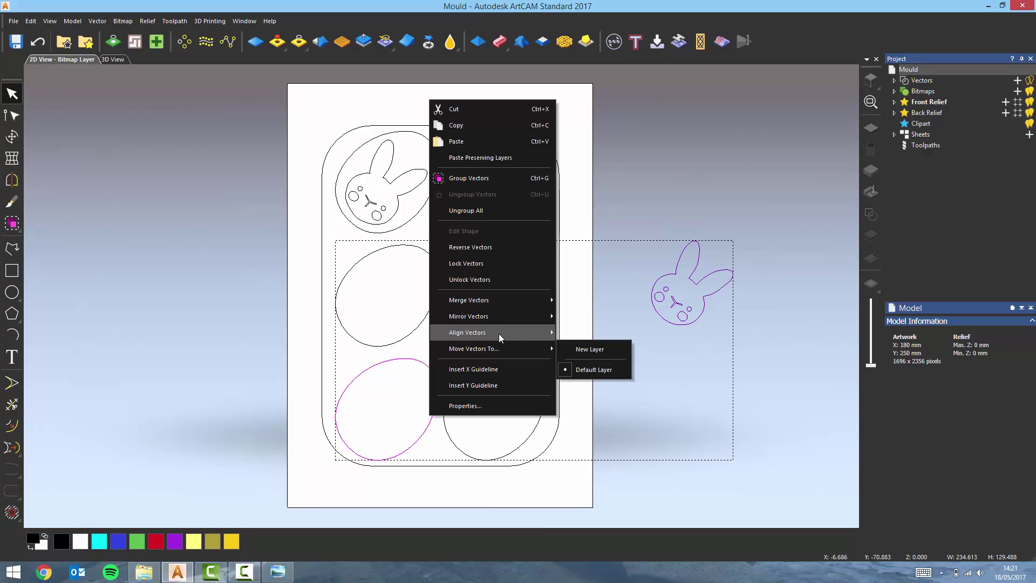
pyautogui.moveTo(498, 334)
pyautogui.click(618, 442)
pyautogui.click(685, 228)
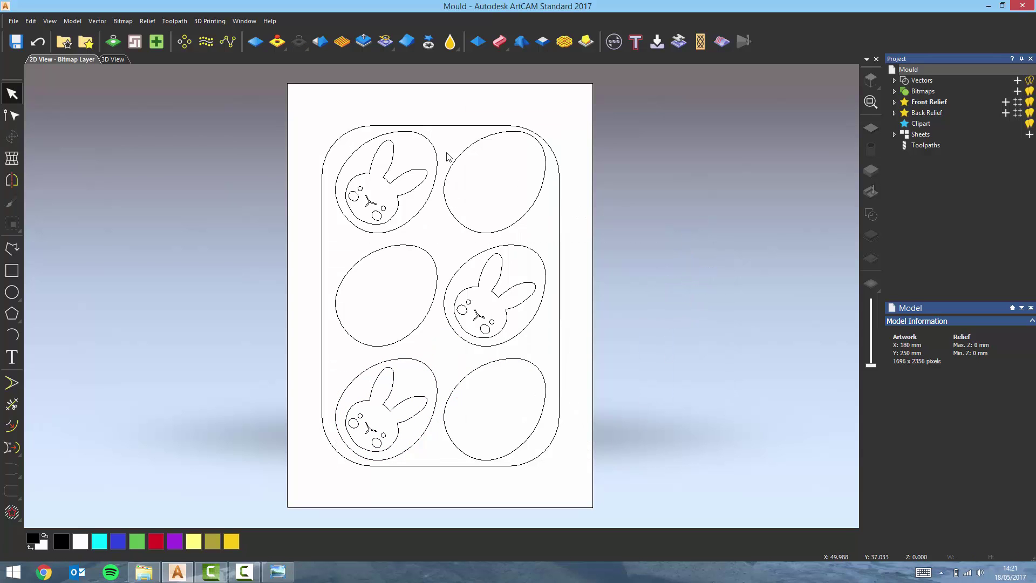
# - Import the Pattern.eps vectors and scale them proportionally to a width of 52 mm
pyautogui.click(97, 21)
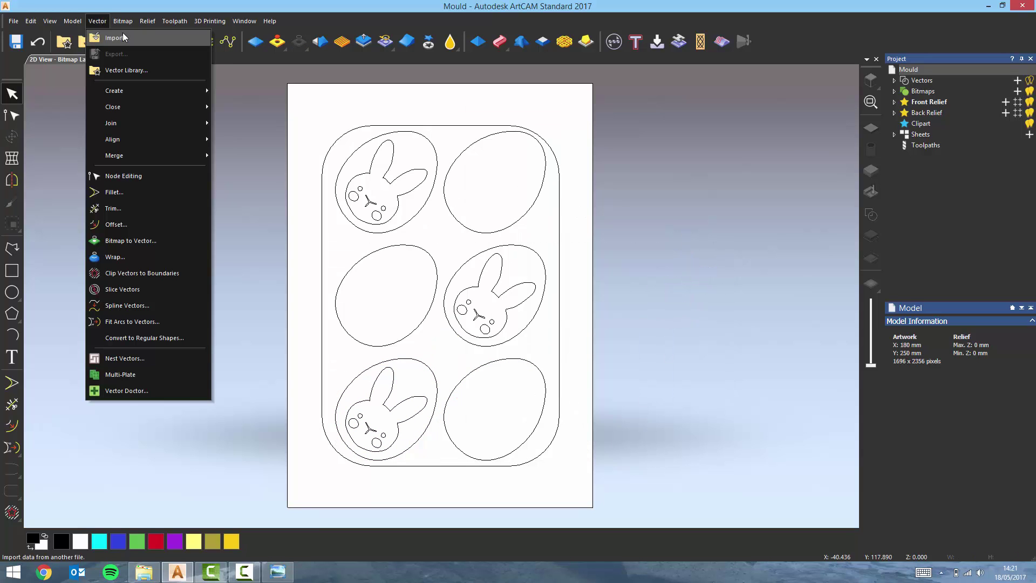
pyautogui.click(118, 37)
pyautogui.click(482, 300)
pyautogui.click(784, 432)
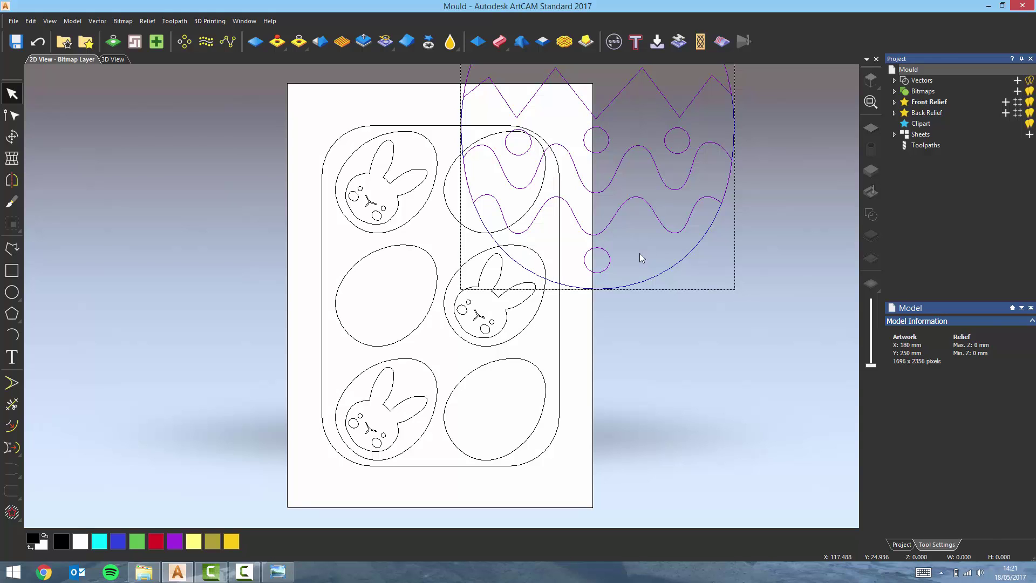
pyautogui.press('t')
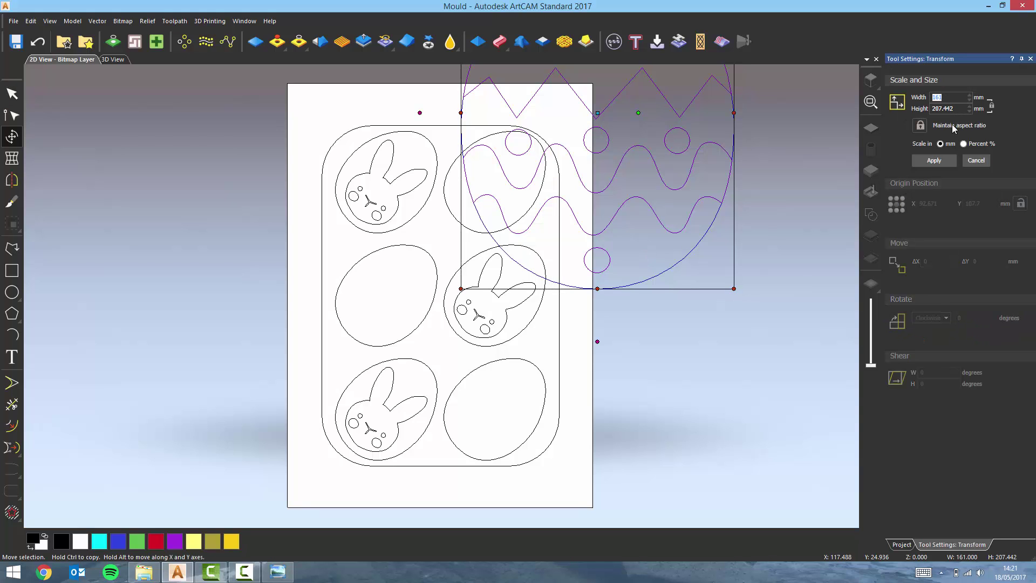
pyautogui.write('52')
pyautogui.click(944, 160)
# - Rotate the imported egg pattern 45 degrees clockwise
pyautogui.click(956, 320)
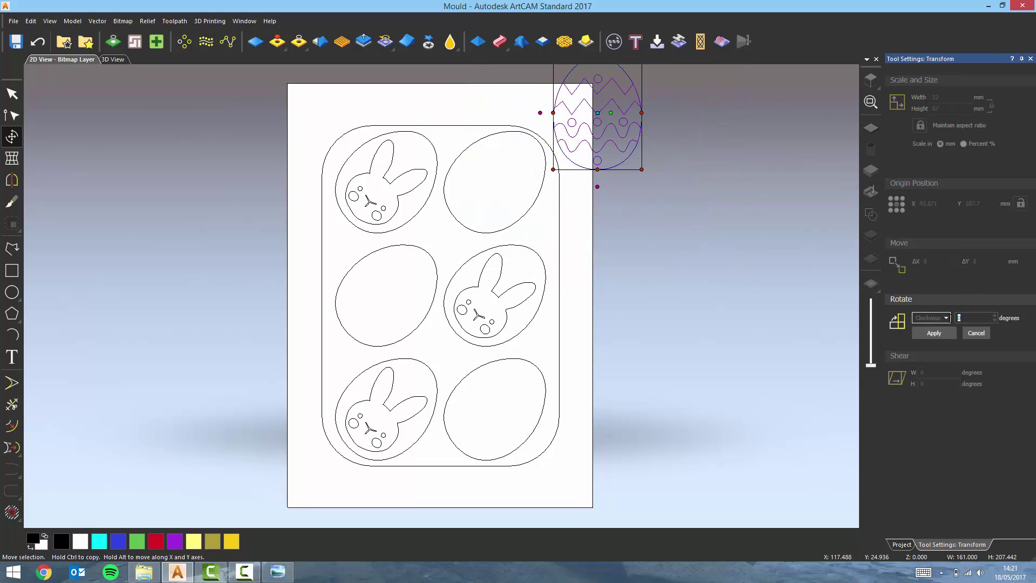
pyautogui.click(933, 332)
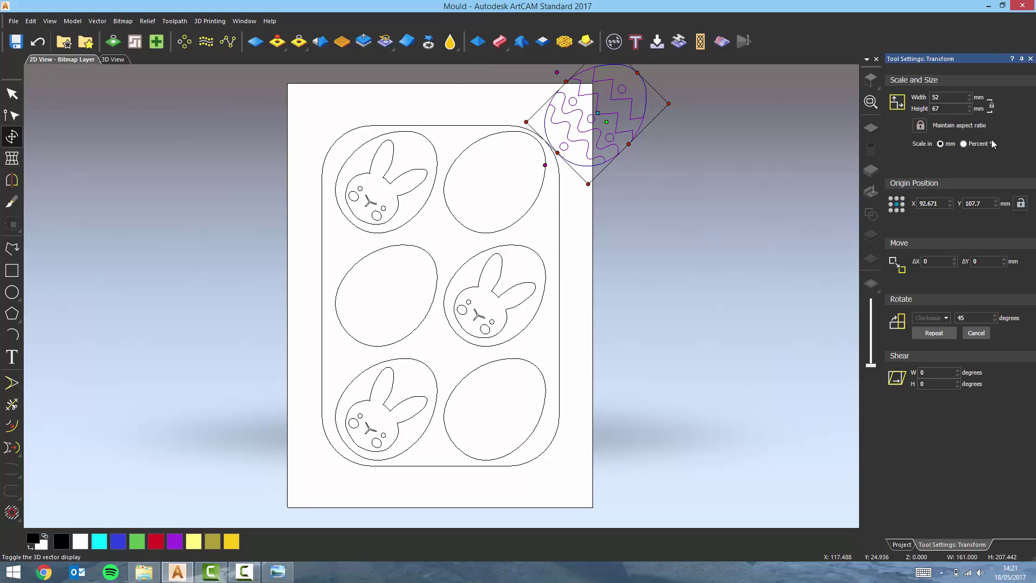
pyautogui.click(1031, 58)
# - Paste a copy of the rotated egg pattern beside the mould
pyautogui.keyDown('shift'); pyautogui.click(535, 205); pyautogui.keyUp('shift')
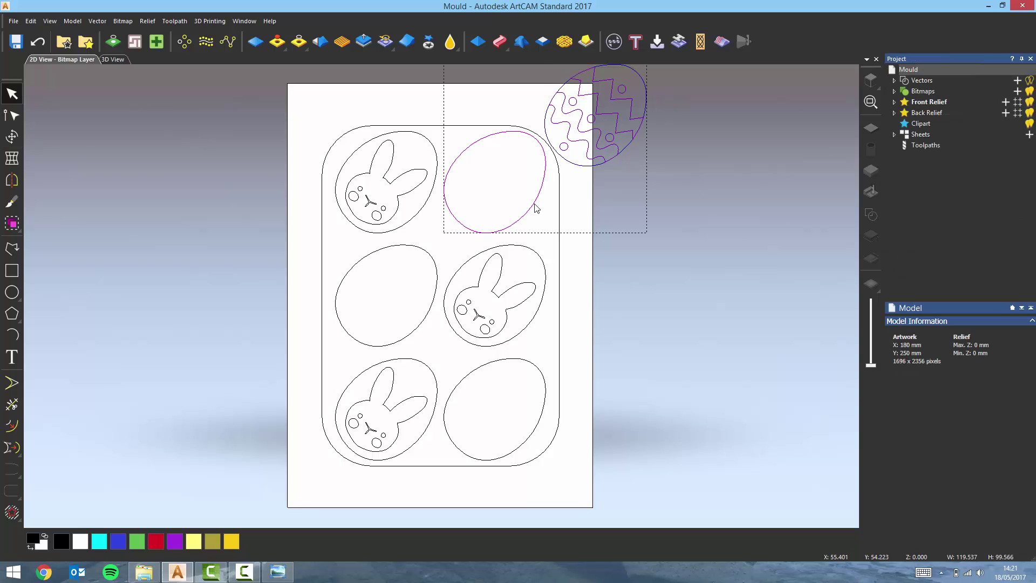
pyautogui.click(629, 142)
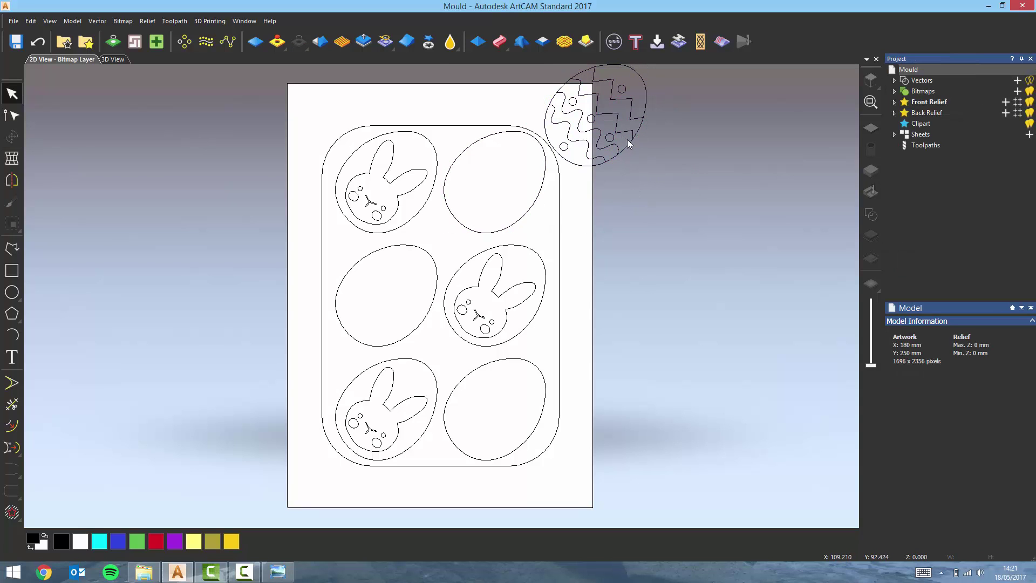
pyautogui.hotkey('ctrl', 'v')
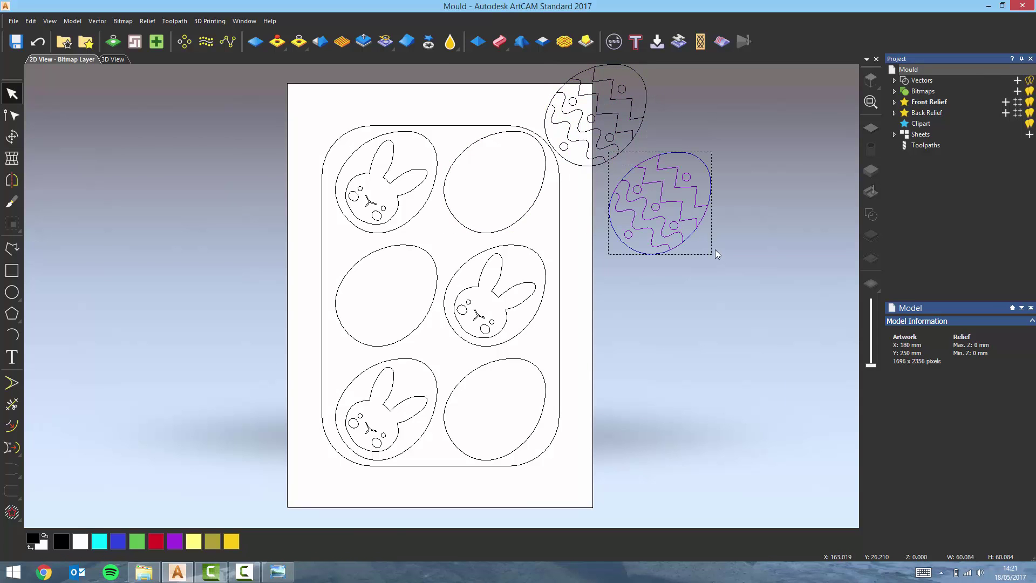
# - Paste another copy of the egg pattern and centre the original pattern in the mould's upper-right egg
pyautogui.hotkey('ctrl', 'v')
pyautogui.click(605, 158)
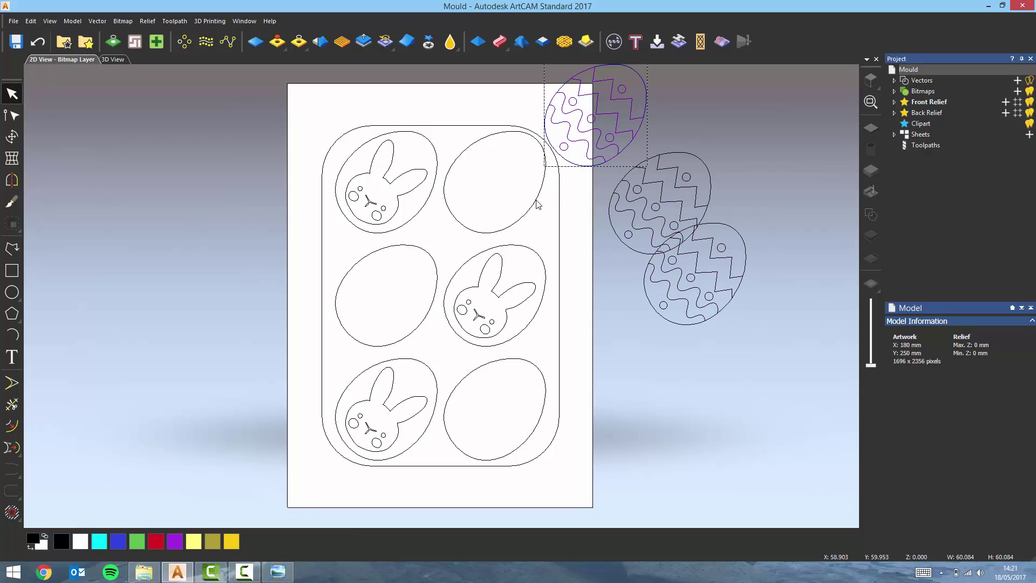
pyautogui.keyDown('shift'); pyautogui.click(536, 204); pyautogui.keyUp('shift')
pyautogui.rightClick(535, 207)
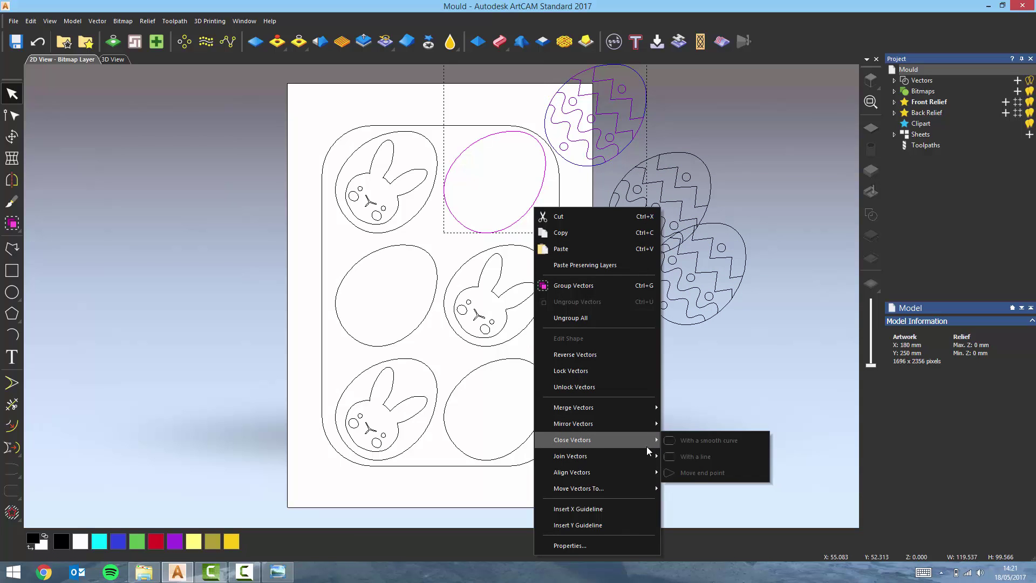
pyautogui.moveTo(640, 469)
pyautogui.click(708, 477)
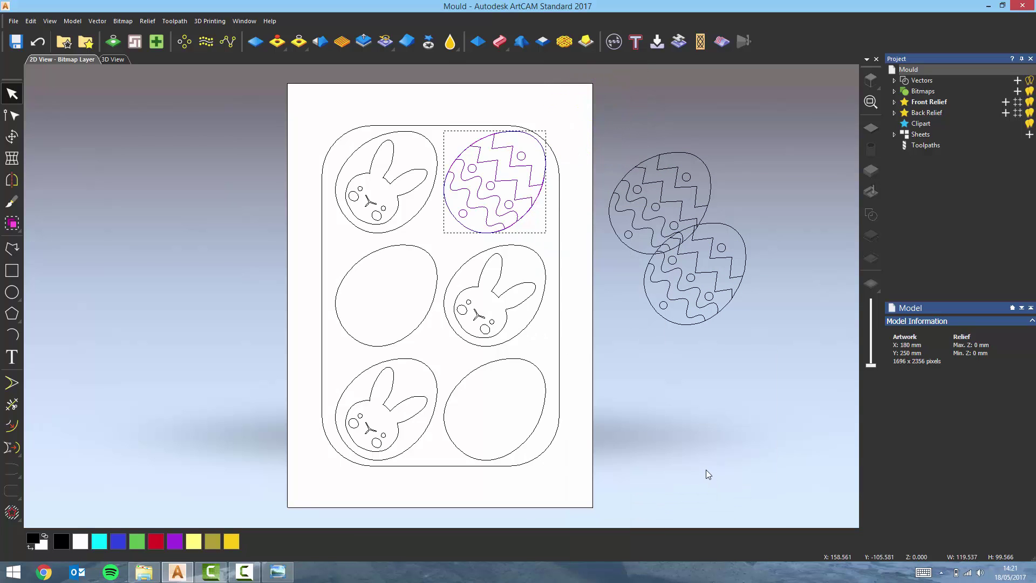
# - Centre the first pasted egg pattern copy in the mould's middle-left egg
pyautogui.click(632, 247)
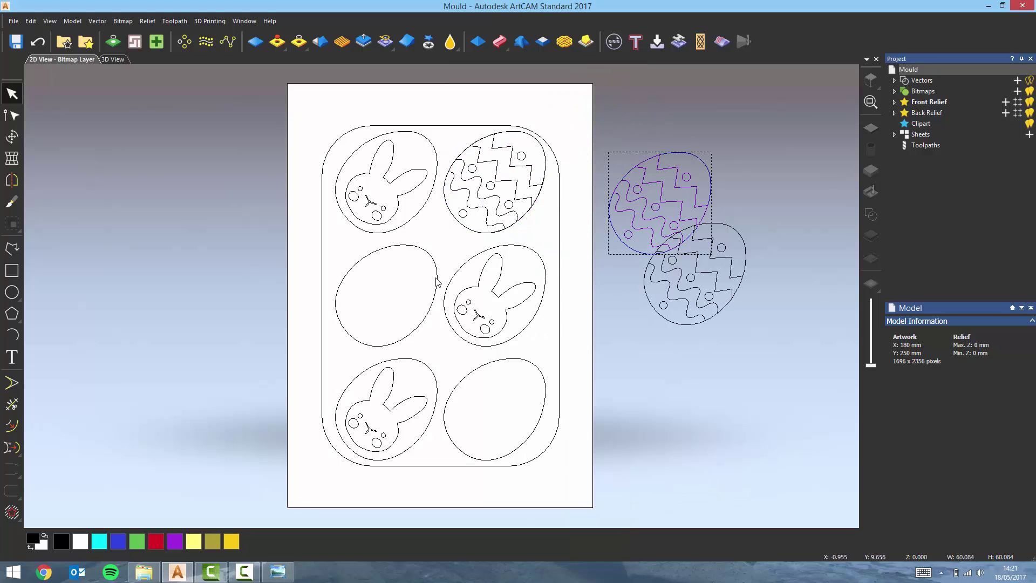
pyautogui.keyDown('shift'); pyautogui.click(437, 281); pyautogui.keyUp('shift')
pyautogui.rightClick(437, 282)
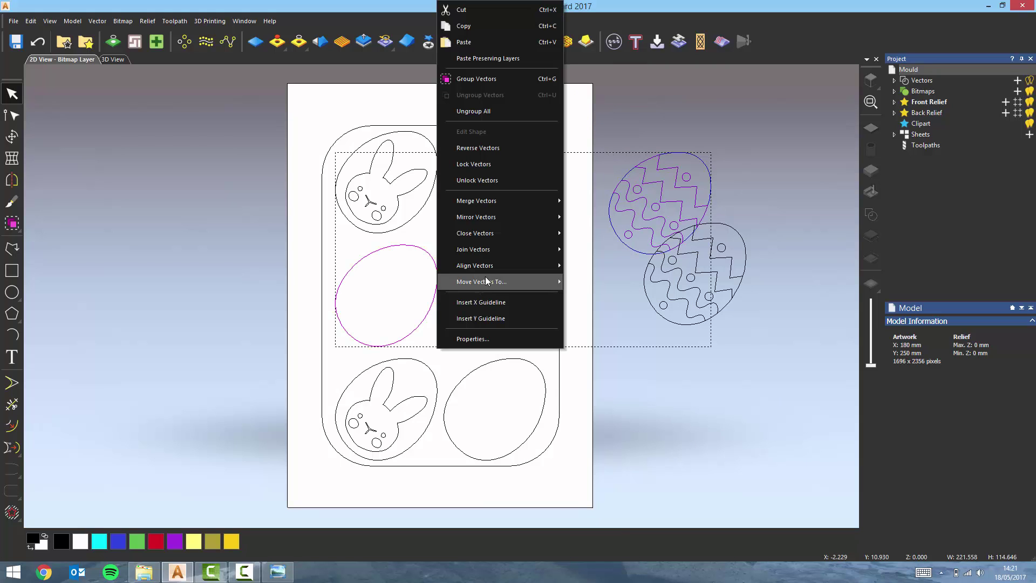
pyautogui.moveTo(499, 264)
pyautogui.click(617, 379)
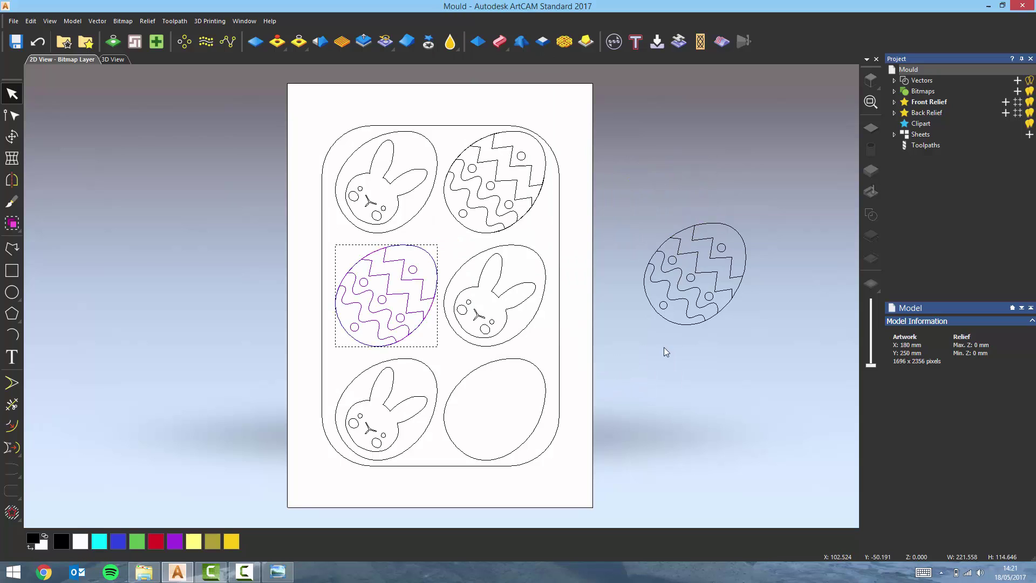
# - Centre the remaining egg pattern copy in the mould's lower-right egg and clear the selection
pyautogui.click(686, 323)
pyautogui.keyDown('shift'); pyautogui.click(544, 414); pyautogui.keyUp('shift')
pyautogui.rightClick(544, 415)
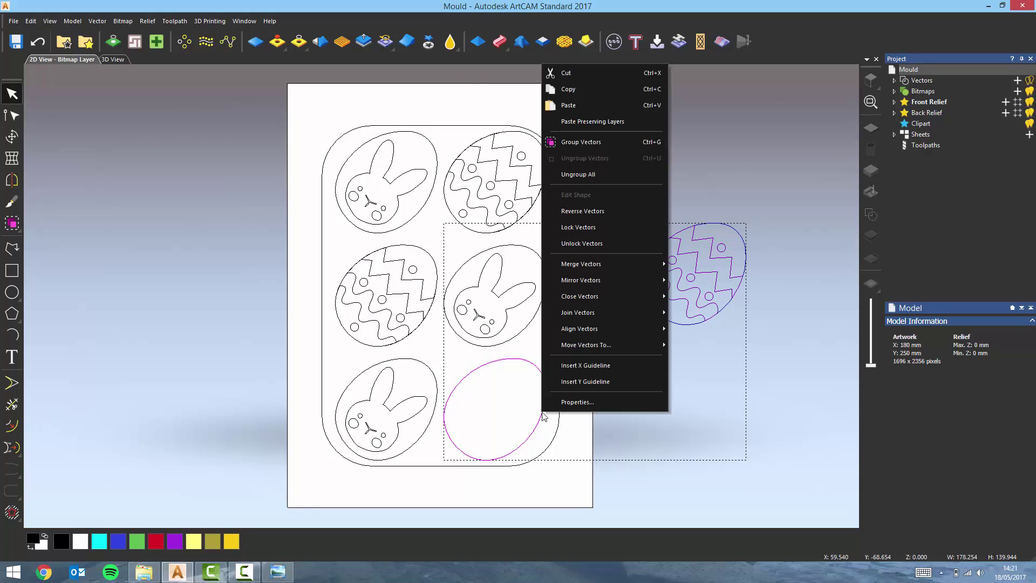
pyautogui.moveTo(639, 331)
pyautogui.click(702, 426)
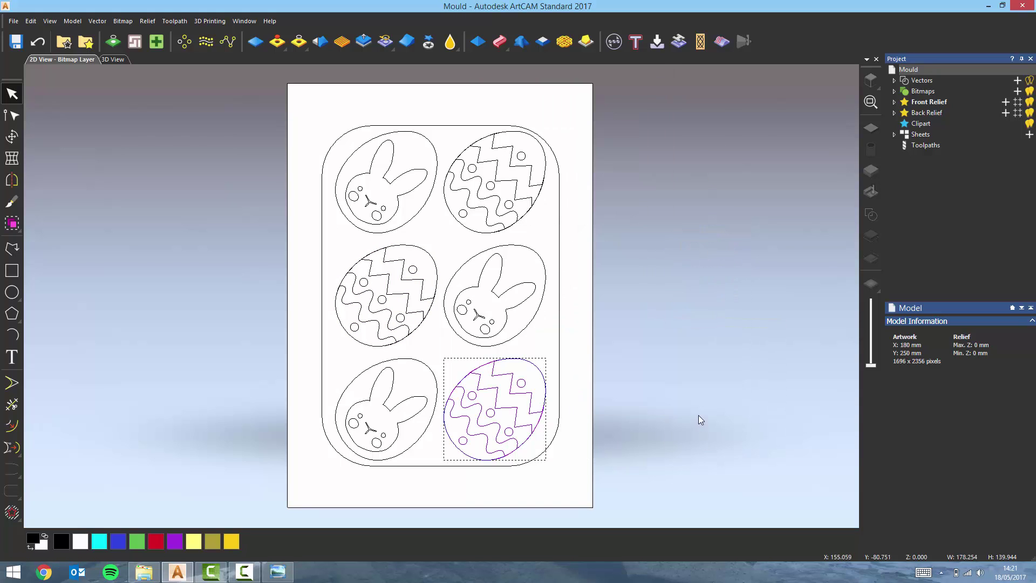
pyautogui.click(703, 409)
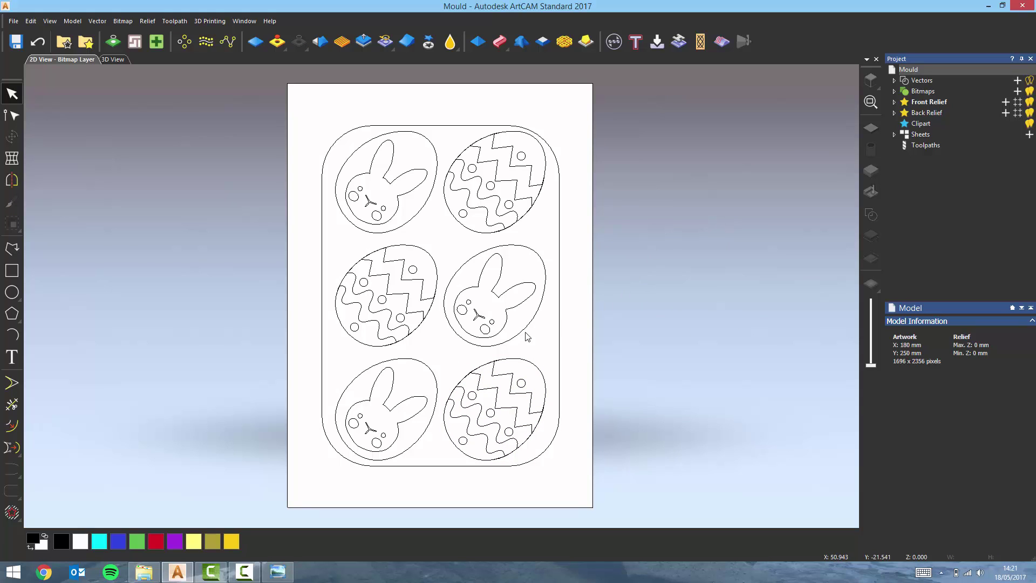
# - Move all three bunny faces and all three egg patterns to a new vector layer
pyautogui.click(506, 326)
pyautogui.keyDown('shift'); pyautogui.click(414, 304); pyautogui.keyUp('shift')
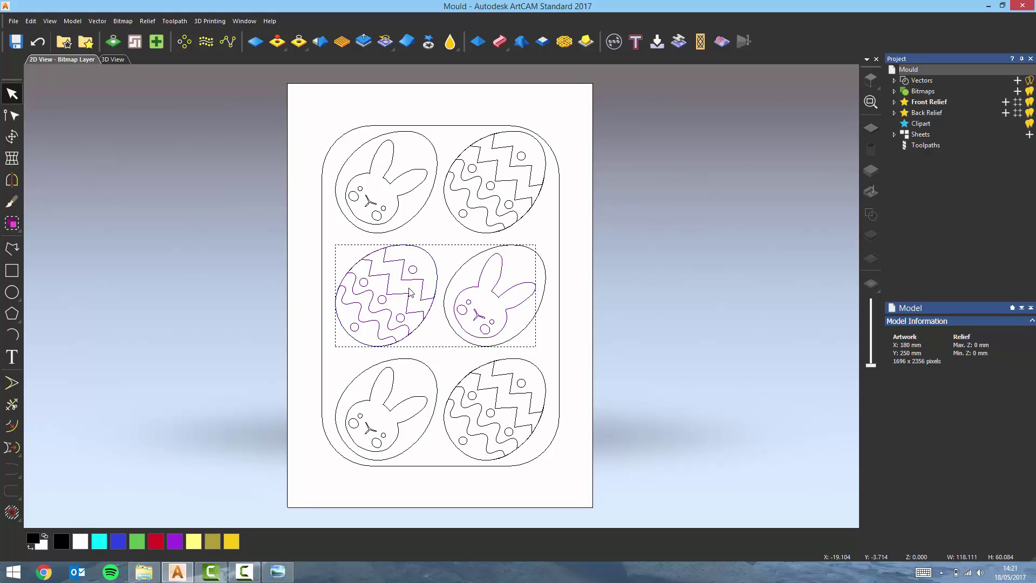
pyautogui.keyDown('shift'); pyautogui.click(398, 199); pyautogui.keyUp('shift')
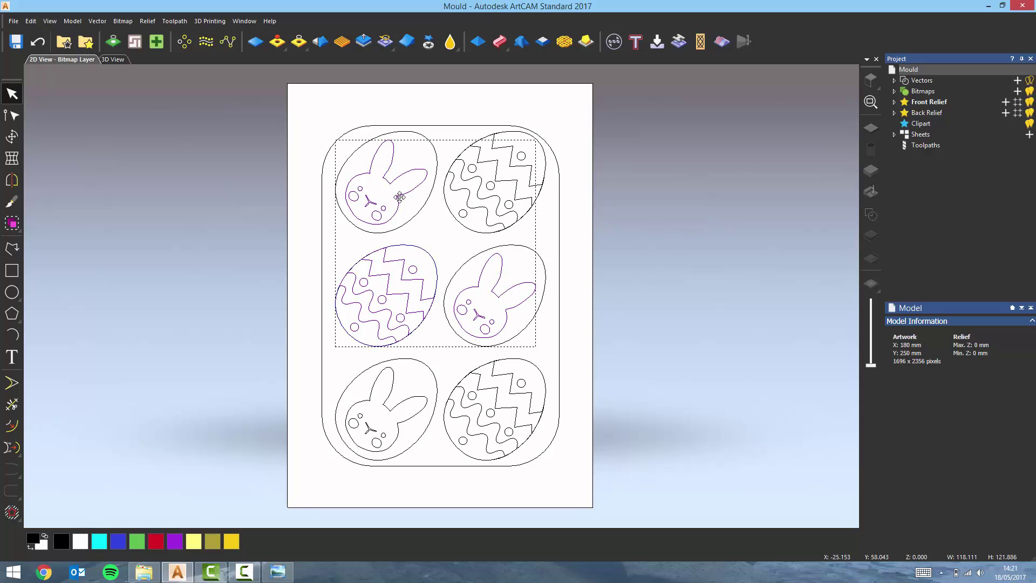
pyautogui.keyDown('shift'); pyautogui.click(499, 201); pyautogui.keyUp('shift')
pyautogui.keyDown('shift'); pyautogui.click(492, 420); pyautogui.keyUp('shift')
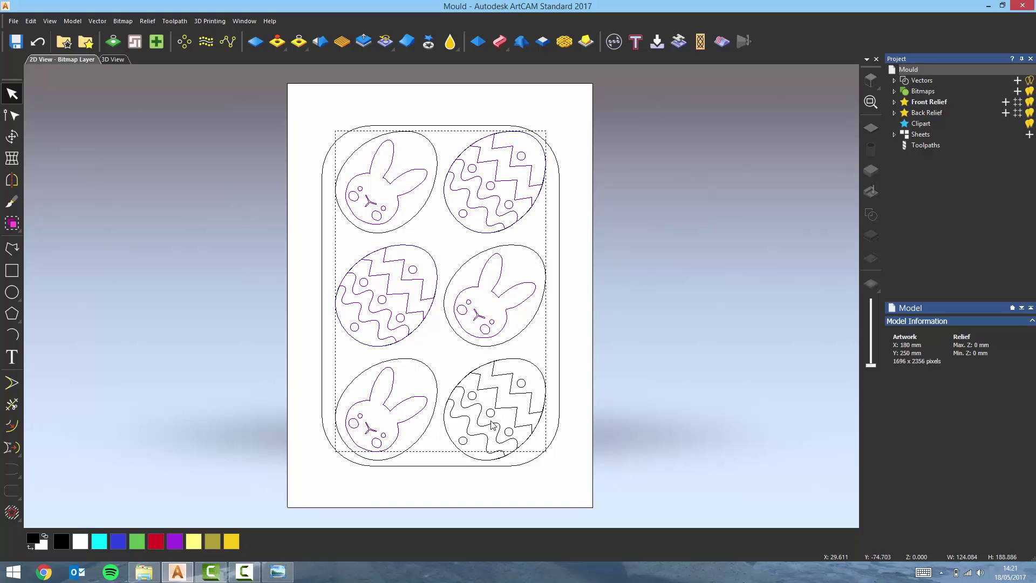
pyautogui.keyDown('shift'); pyautogui.click(493, 425); pyautogui.keyUp('shift')
pyautogui.rightClick(492, 425)
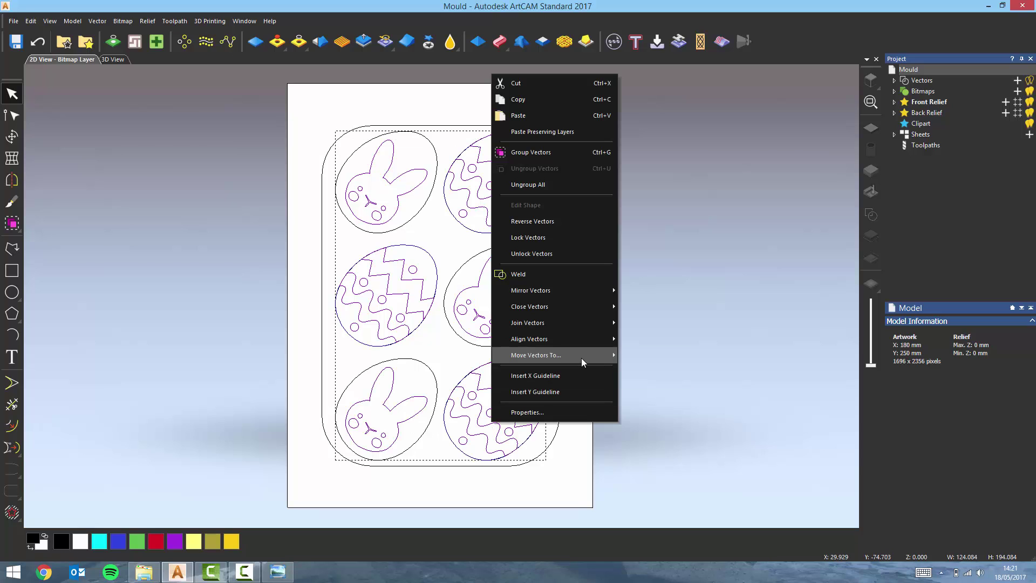
pyautogui.moveTo(581, 357)
pyautogui.click(660, 355)
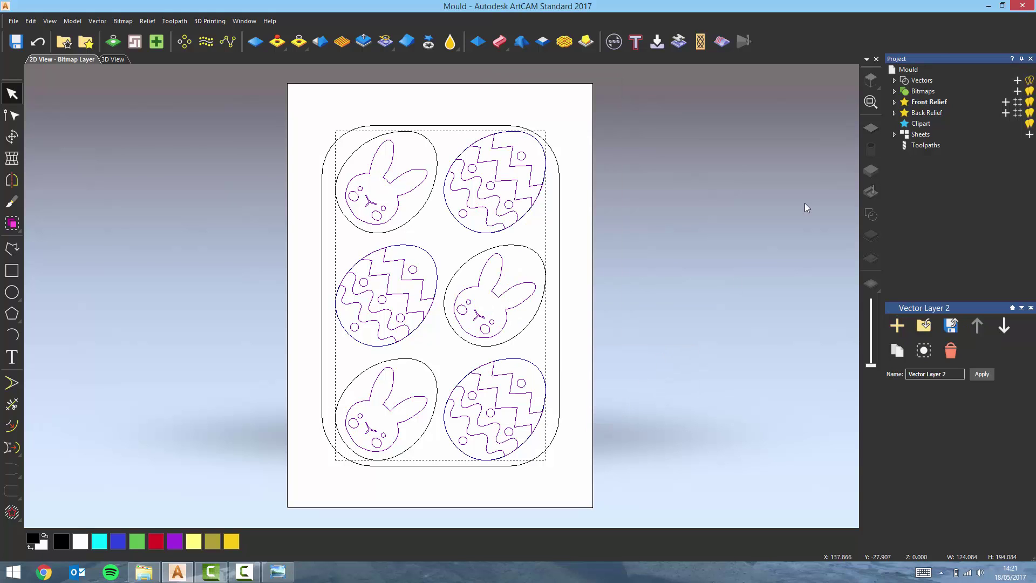
# - Rename the new vector layer as Decorations
pyautogui.click(894, 80)
pyautogui.click(962, 91)
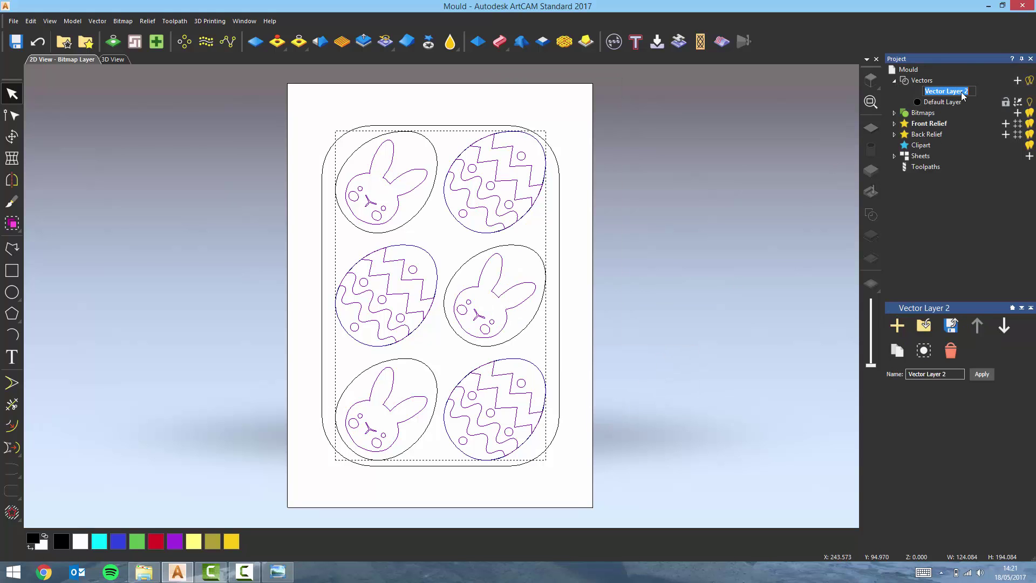
pyautogui.write('Decorations')
pyautogui.press('Return')
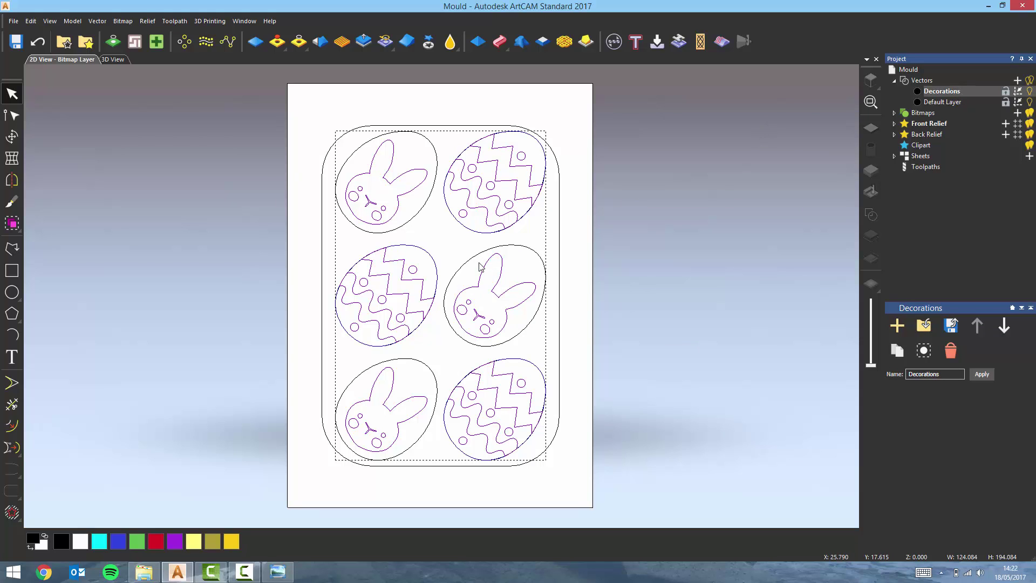
# - Ungroup all the bunny and egg pattern vectors and clear the selection
pyautogui.rightClick(483, 212)
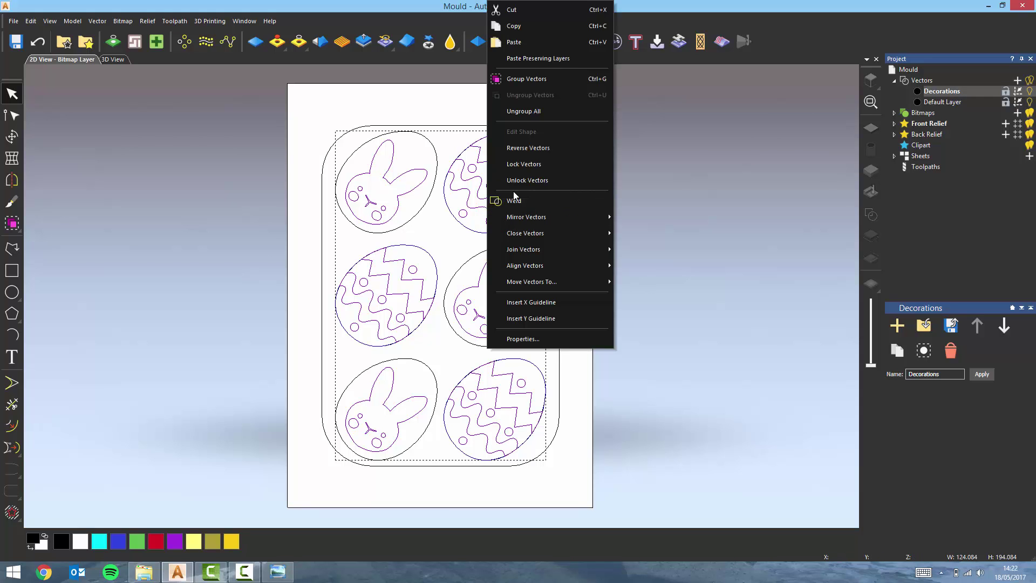
pyautogui.click(545, 111)
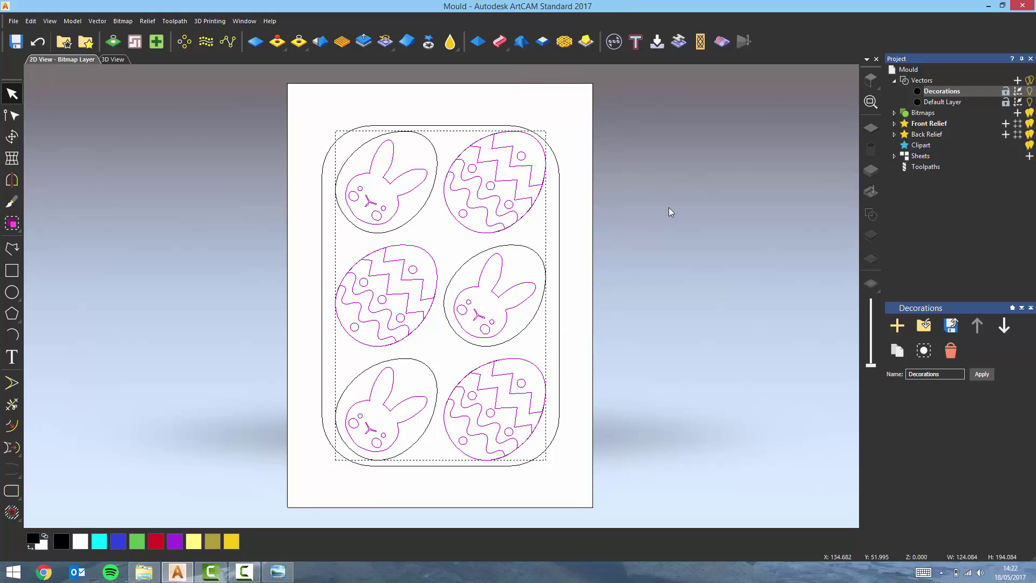
pyautogui.click(694, 230)
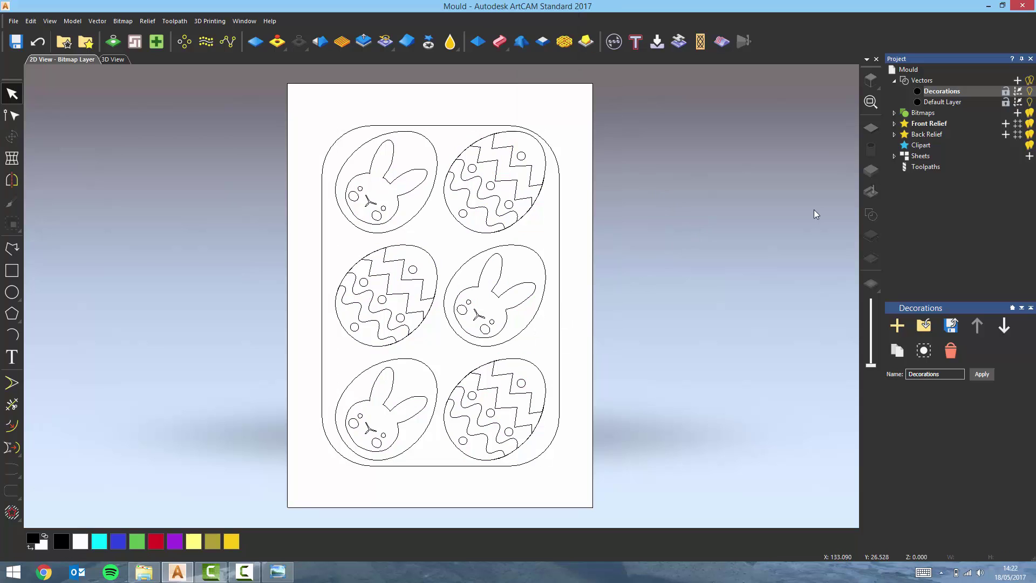
# - Switch to the 3D view, make the Default Layer active and hide the Decorations layer
pyautogui.click(1029, 92)
pyautogui.click(1030, 91)
pyautogui.click(114, 60)
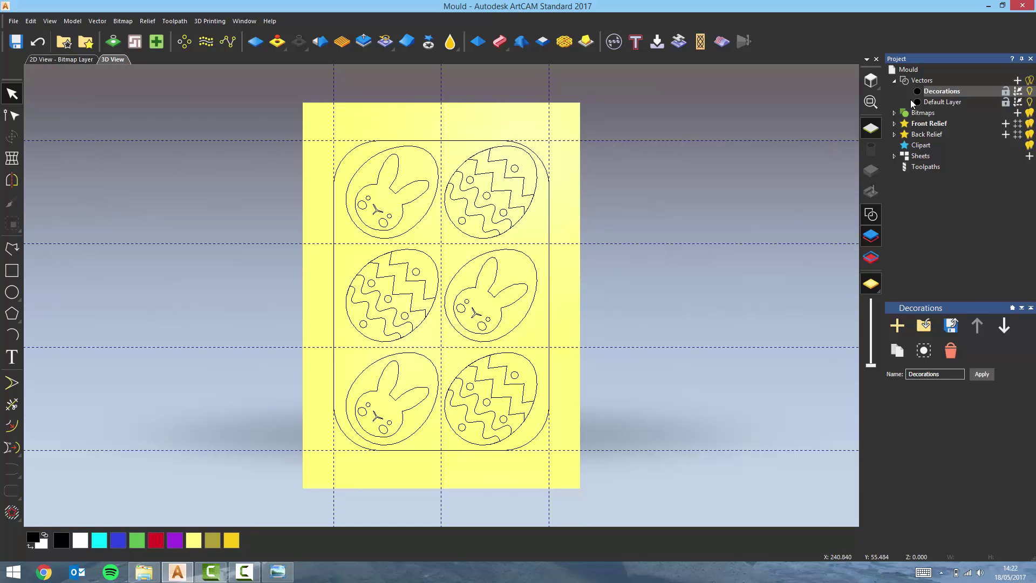
pyautogui.click(941, 102)
pyautogui.click(1029, 92)
# - Sink the six egg outlines into the relief with the Shape Editor, using a Round profile, an angle of -70 and the Add combine mode
pyautogui.moveTo(613, 365); pyautogui.dragTo(550, 237)
pyautogui.scroll(2, 399, 264)
pyautogui.click(383, 257)
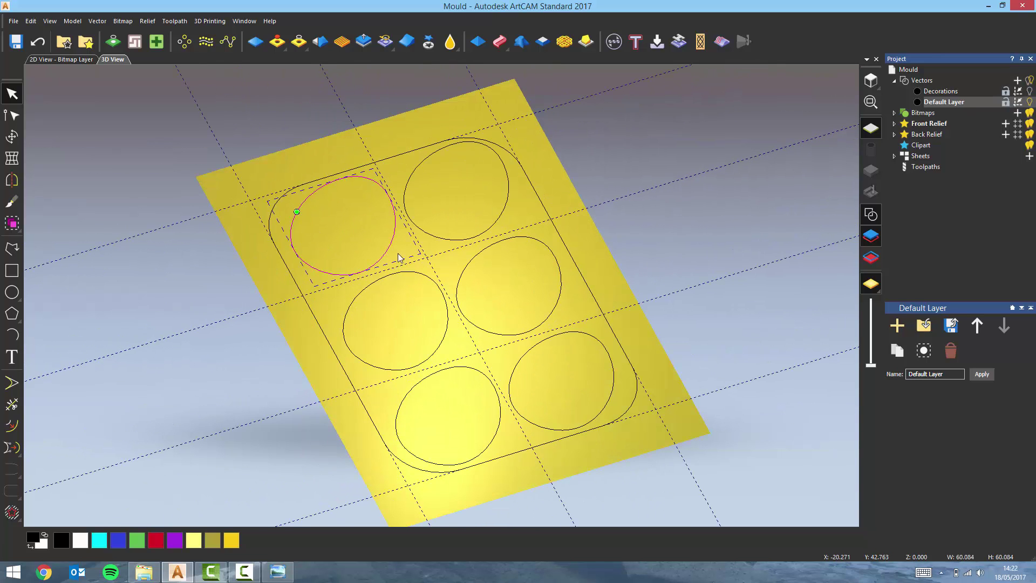
pyautogui.keyDown('shift'); pyautogui.click(480, 239); pyautogui.keyUp('shift')
pyautogui.keyDown('shift'); pyautogui.click(457, 282); pyautogui.keyUp('shift')
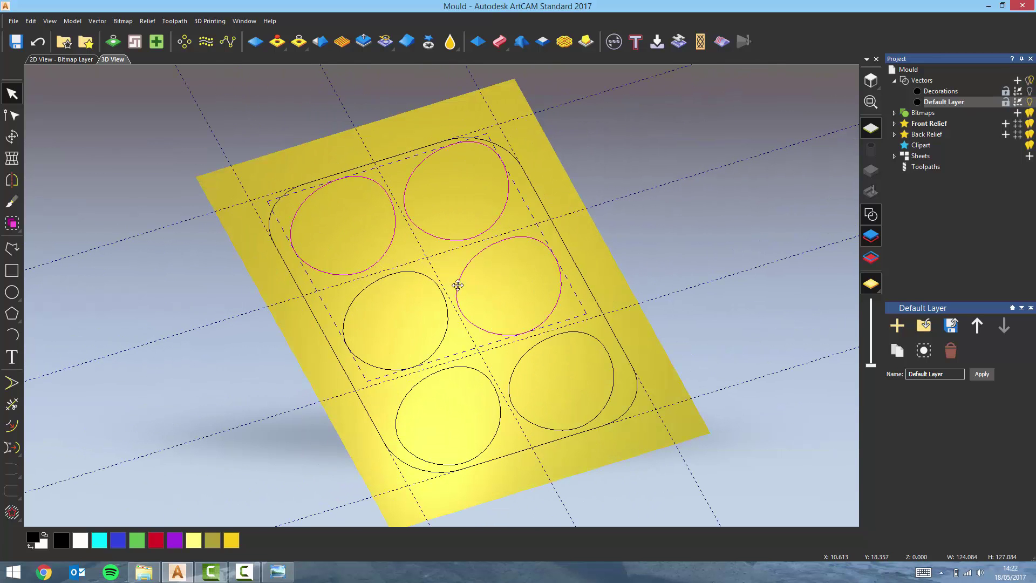
pyautogui.keyDown('shift'); pyautogui.click(444, 340); pyautogui.keyUp('shift')
pyautogui.keyDown('shift'); pyautogui.click(460, 367); pyautogui.keyUp('shift')
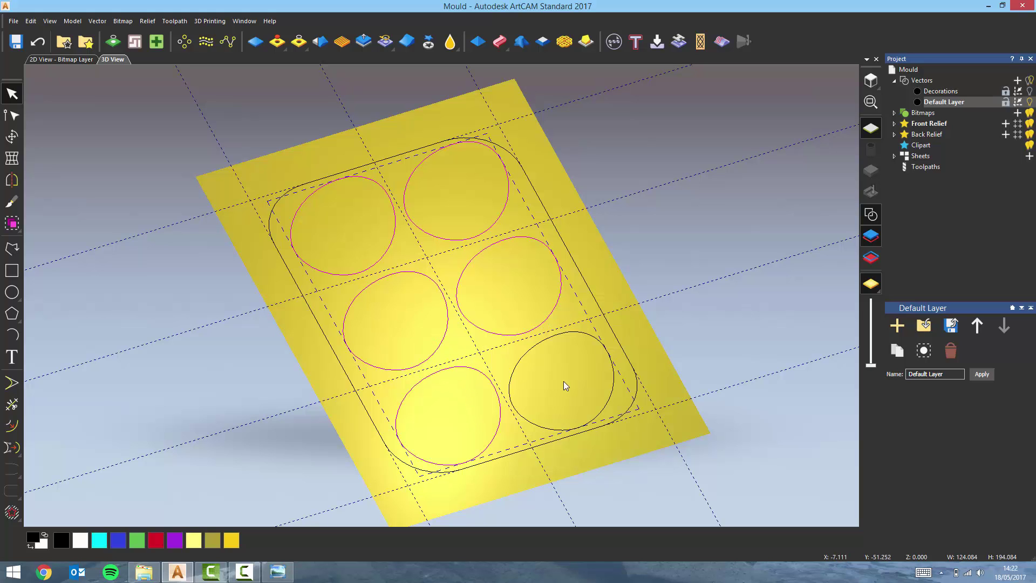
pyautogui.keyDown('shift'); pyautogui.click(513, 359); pyautogui.keyUp('shift')
pyautogui.click(477, 41)
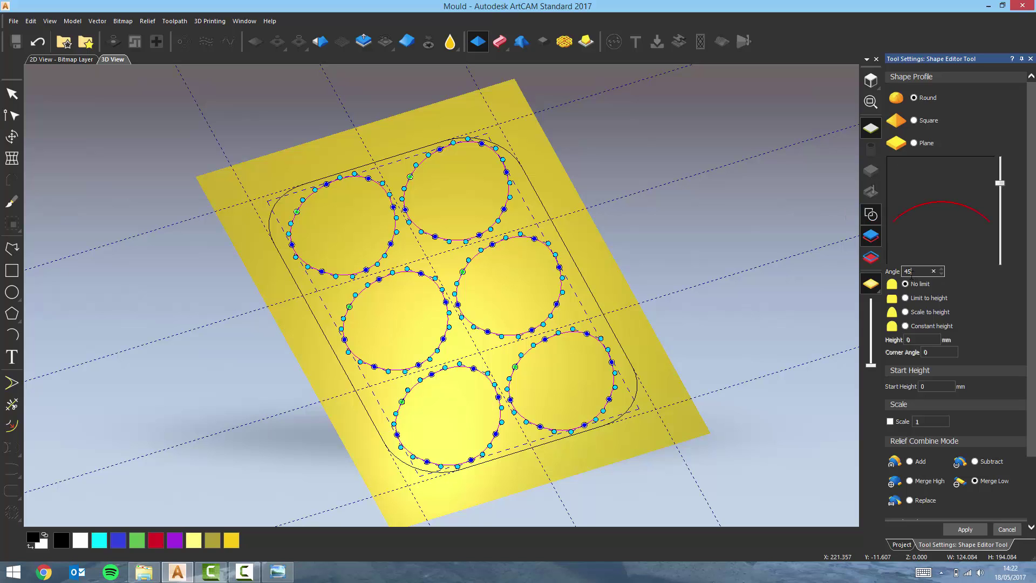
pyautogui.doubleClick(908, 271)
pyautogui.write('-70')
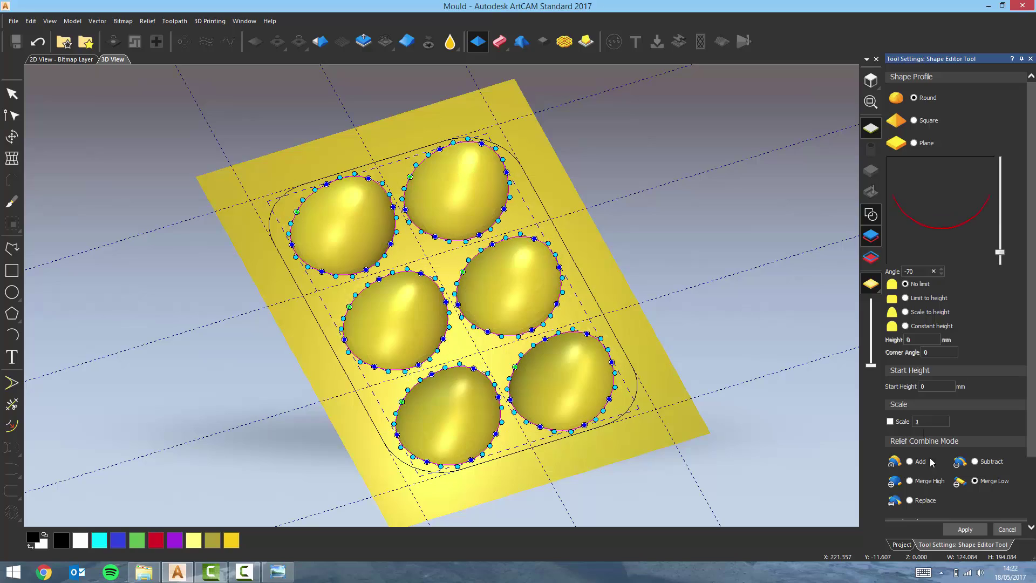
pyautogui.click(909, 462)
pyautogui.moveTo(717, 367); pyautogui.dragTo(755, 348)
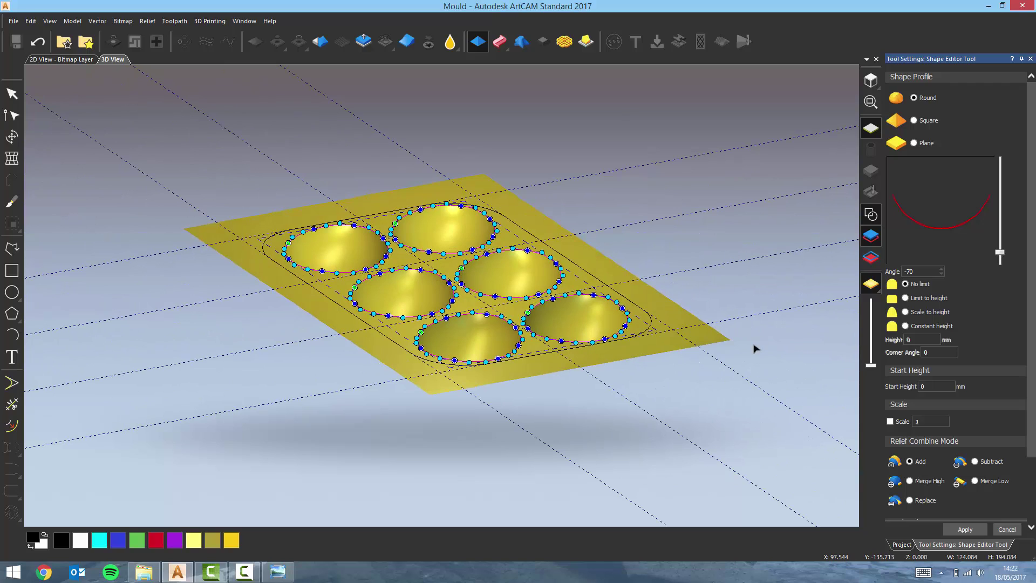
pyautogui.click(965, 529)
# - Raise the rounded tray outline as a Plane shape with a 22 mm start height in Add mode, and close the Shape Editor
pyautogui.click(655, 324)
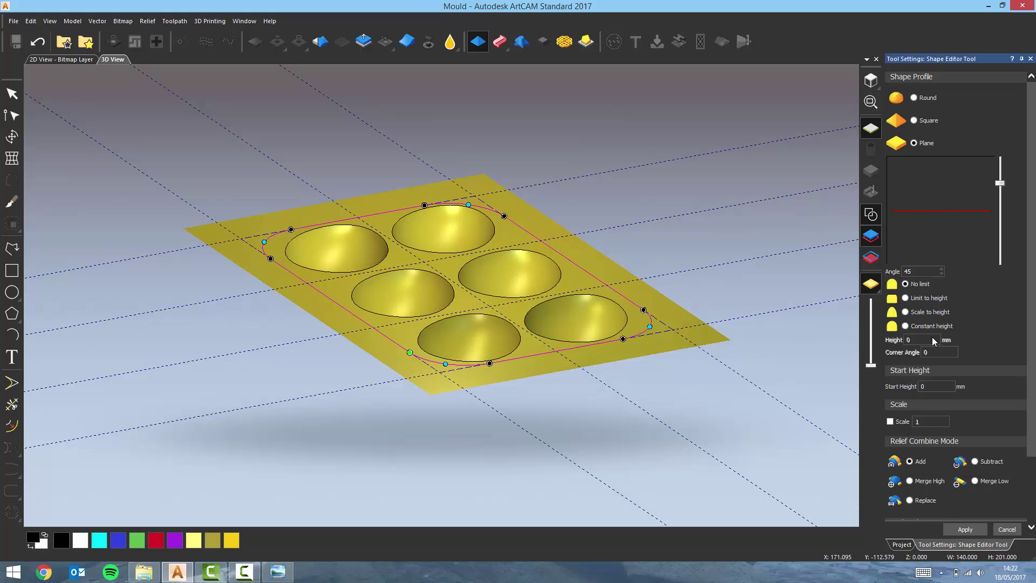
pyautogui.click(934, 387)
pyautogui.write('22')
pyautogui.press('Return')
pyautogui.moveTo(619, 400)
pyautogui.mouseDown()
pyautogui.moveTo(567, 359)
pyautogui.moveTo(624, 388)
pyautogui.mouseUp()
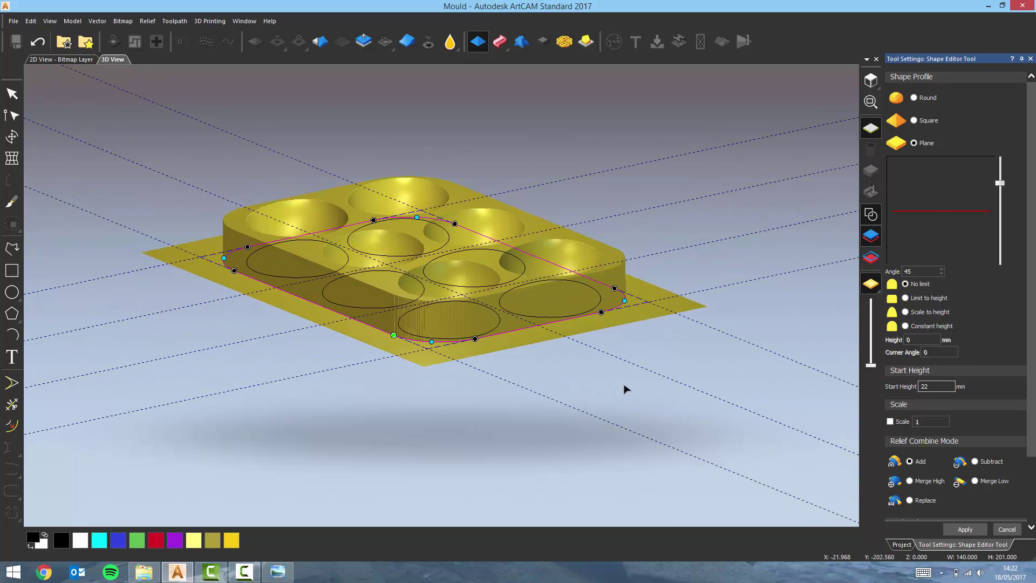
pyautogui.click(979, 530)
pyautogui.click(1005, 534)
# - Make the Decorations layer visible again over the egg relief and toggle the Default Layer's visibility
pyautogui.moveTo(555, 398); pyautogui.dragTo(664, 432)
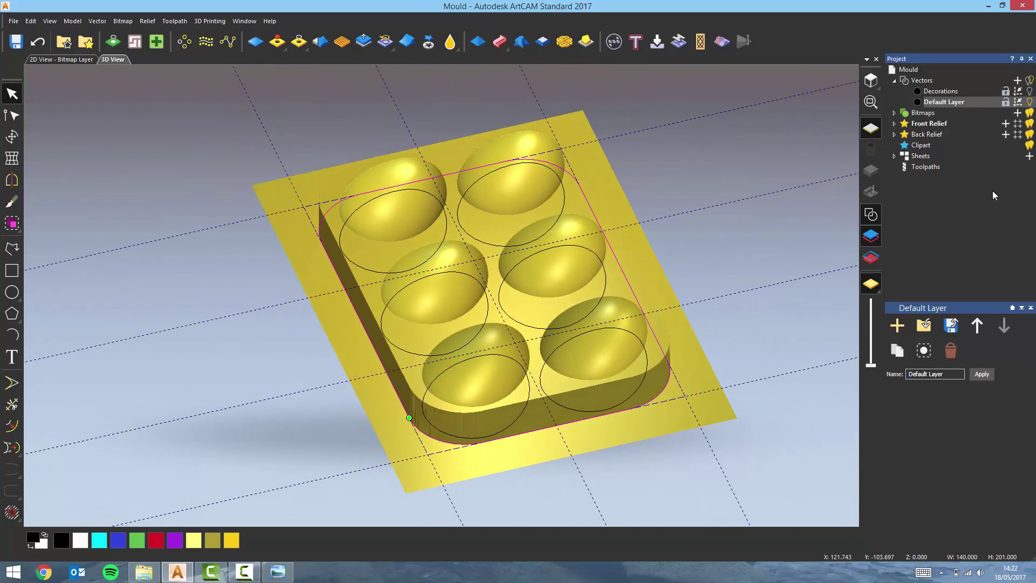
pyautogui.click(1029, 91)
pyautogui.click(1029, 102)
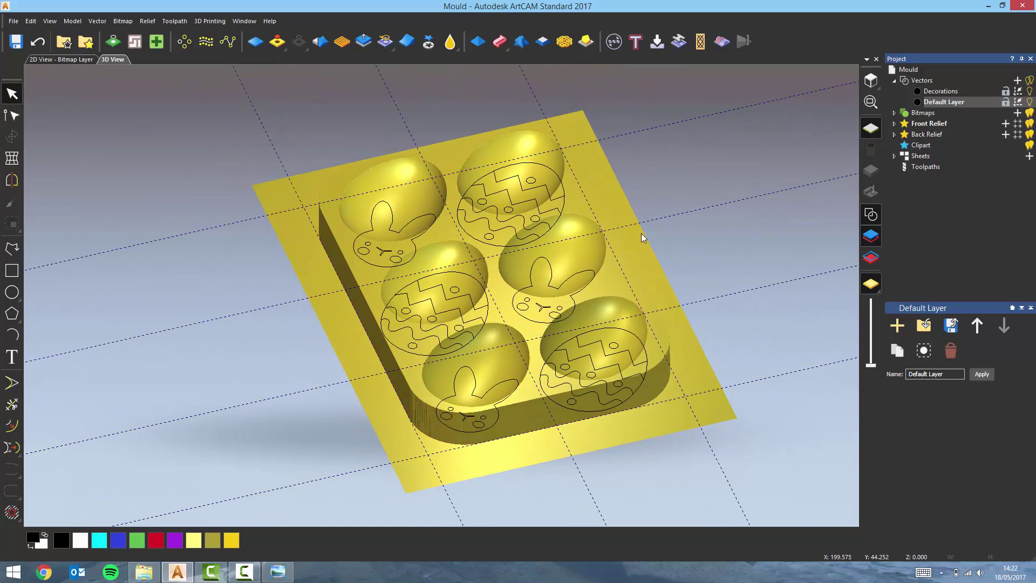
# - Select the three bunny outlines and give them a Round Shape Editor profile with an angle of 15 and a 0.8 mm start height
pyautogui.moveTo(582, 334); pyautogui.dragTo(500, 399)
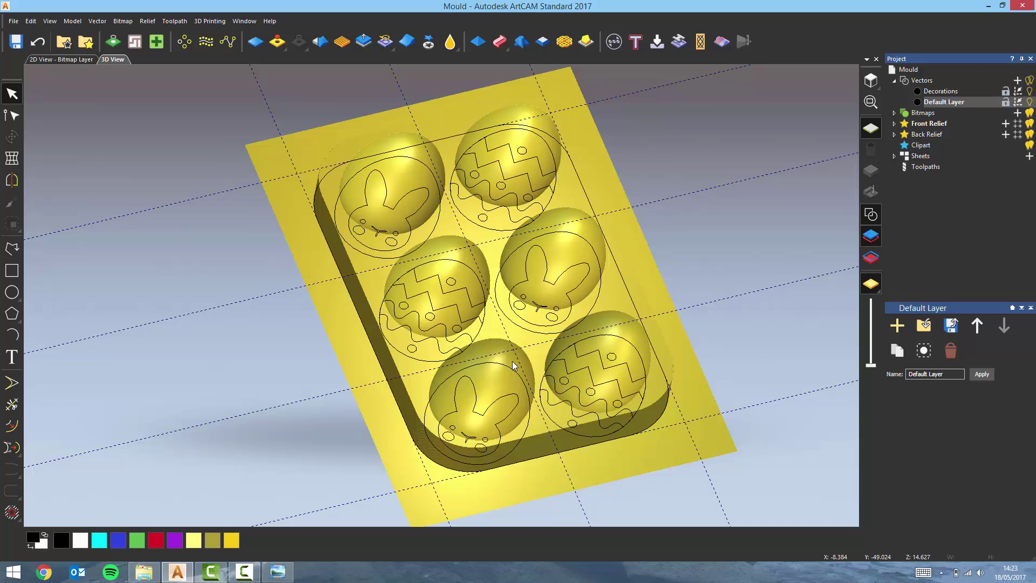
pyautogui.scroll(2, 561, 377)
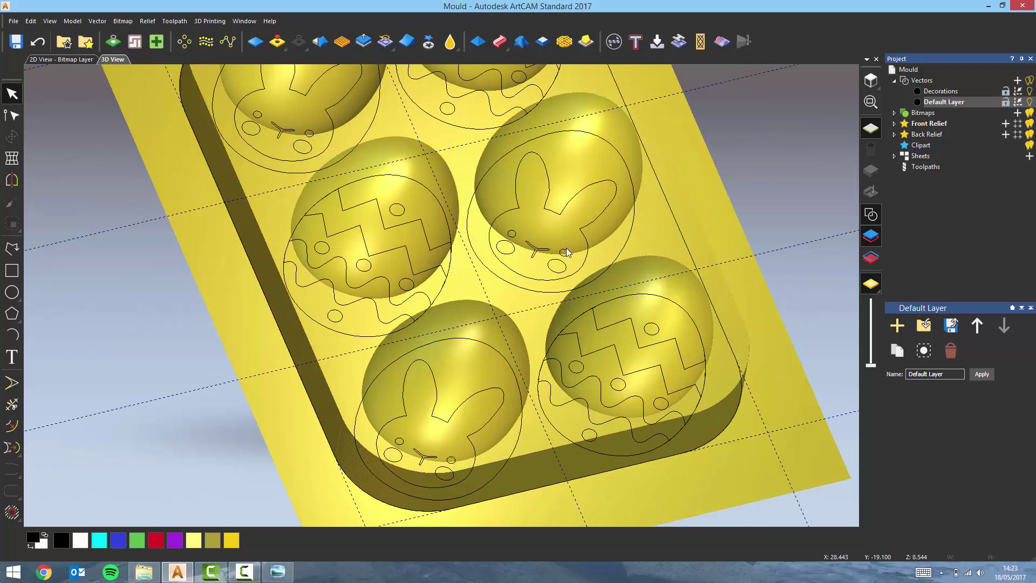
pyautogui.click(582, 232)
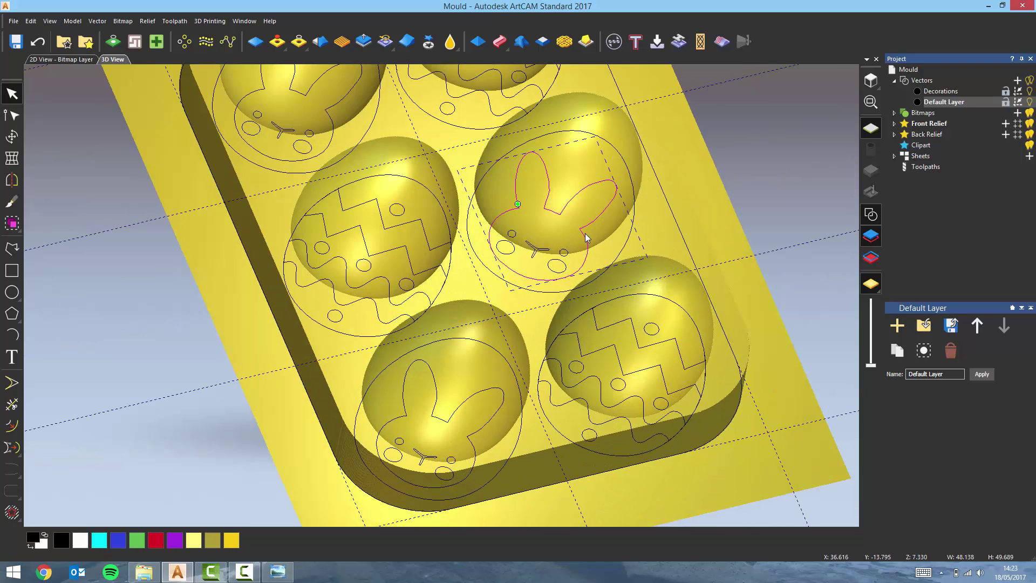
pyautogui.keyDown('shift'); pyautogui.click(474, 397); pyautogui.keyUp('shift')
pyautogui.moveTo(442, 264); pyautogui.dragTo(468, 383, button='middle')
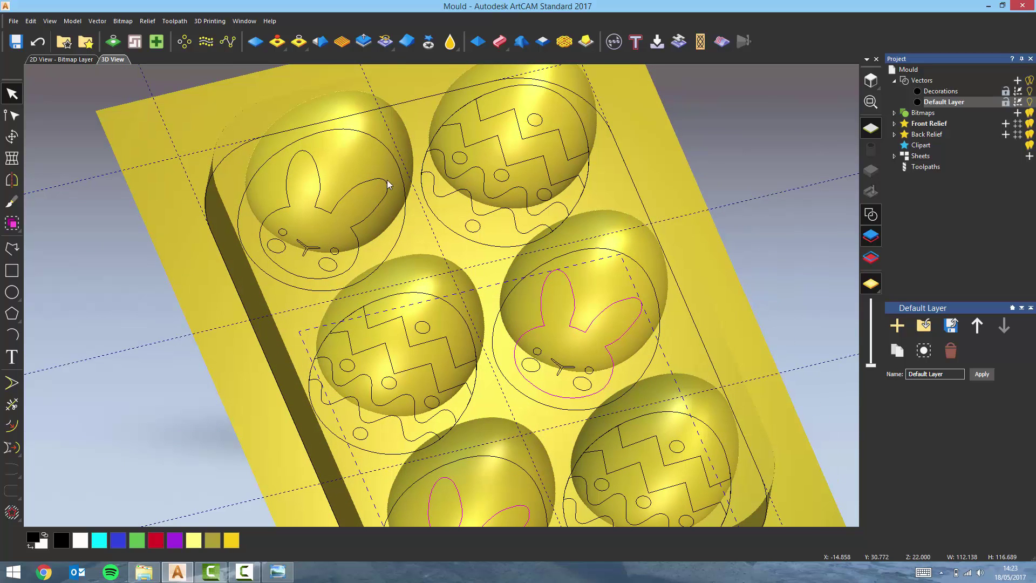
pyautogui.keyDown('shift'); pyautogui.click(383, 186); pyautogui.keyUp('shift')
pyautogui.moveTo(489, 284); pyautogui.dragTo(425, 166, button='middle')
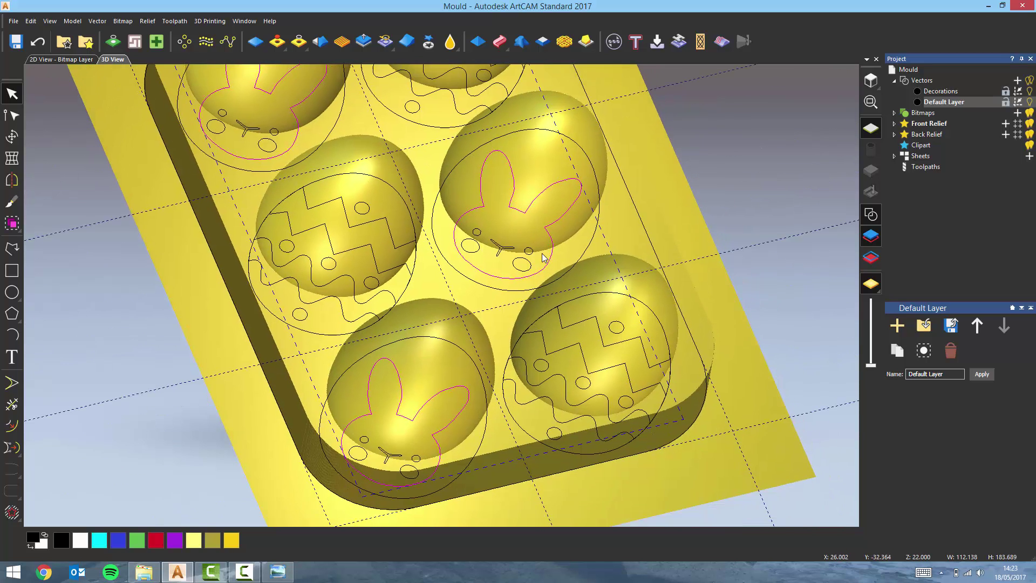
pyautogui.click(478, 41)
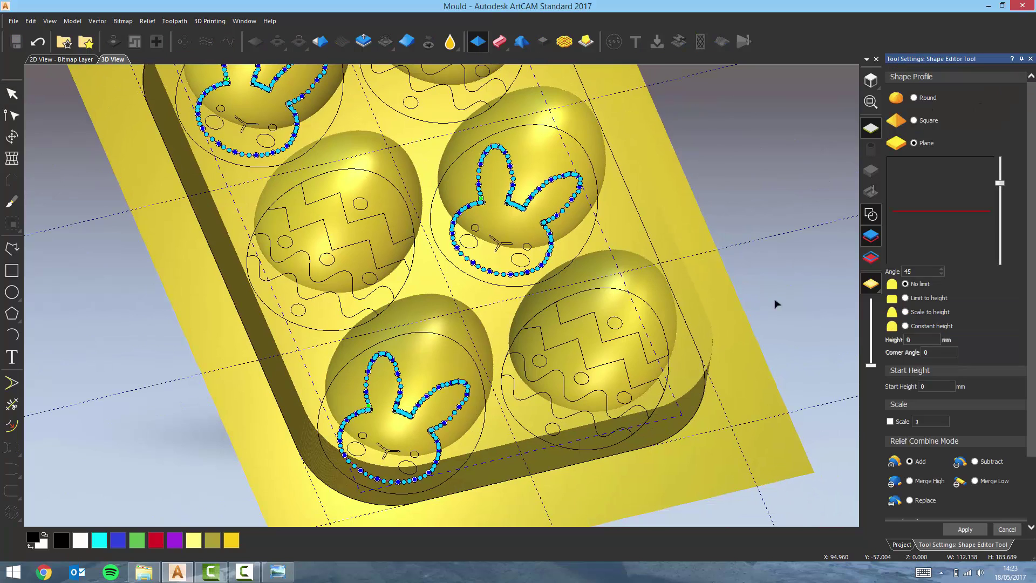
pyautogui.click(913, 98)
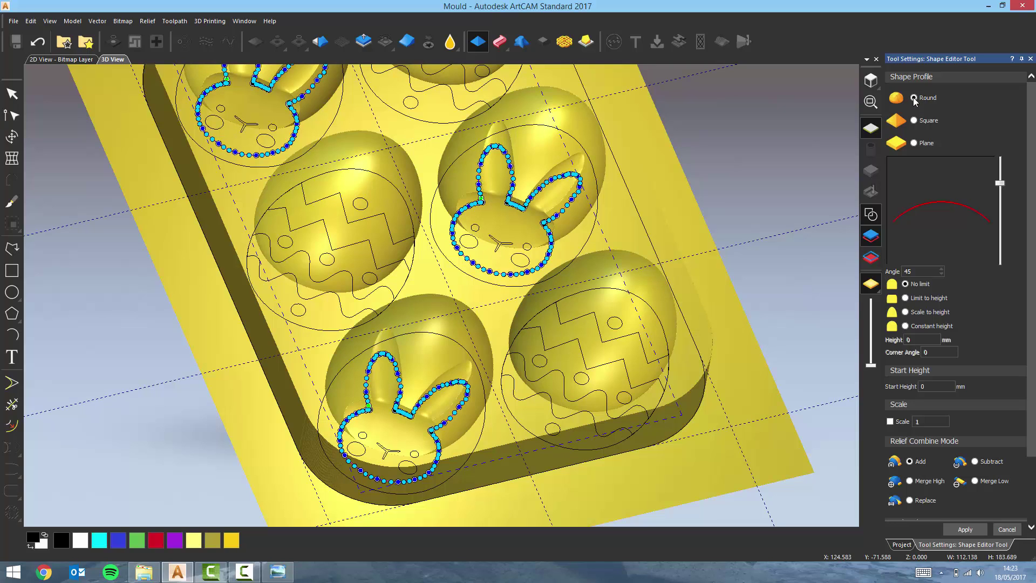
pyautogui.click(913, 271)
pyautogui.press('BackSpace')
pyautogui.write('15')
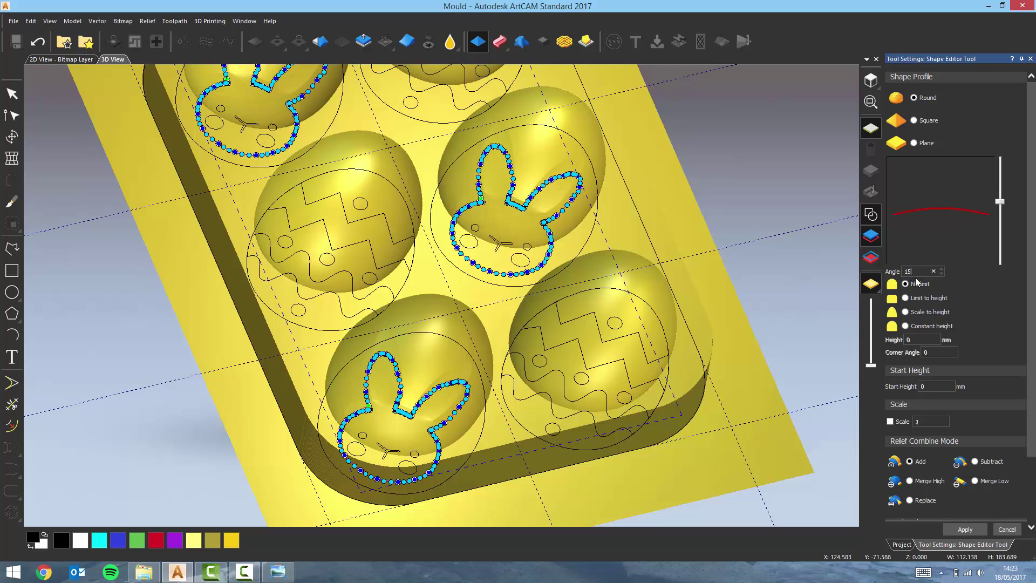
pyautogui.click(938, 386)
pyautogui.write('.8')
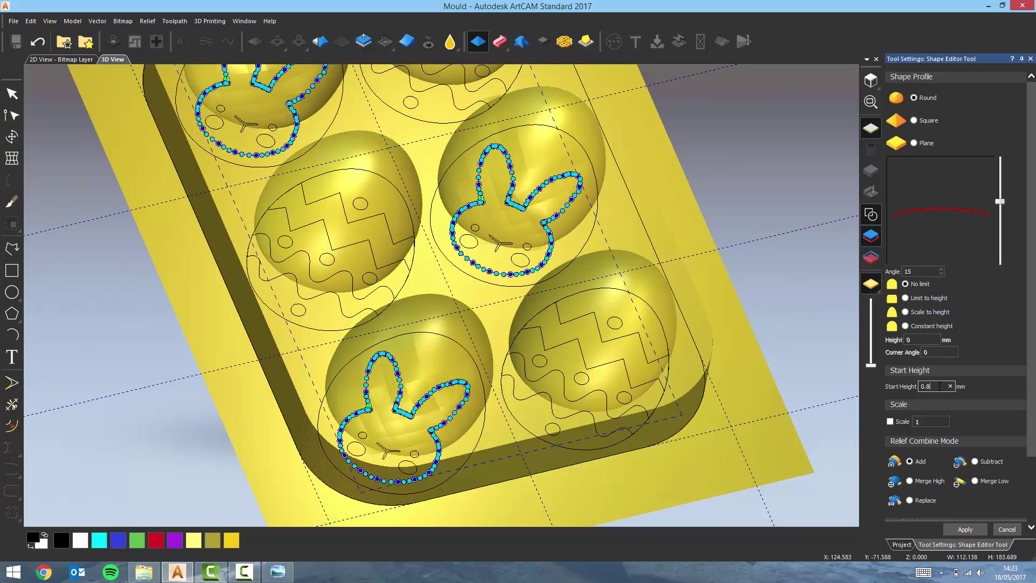
# - Apply the bunny outline shape to the relief in Subtract mode, hiding the vectors to check it and showing them again
pyautogui.click(870, 215)
pyautogui.click(976, 463)
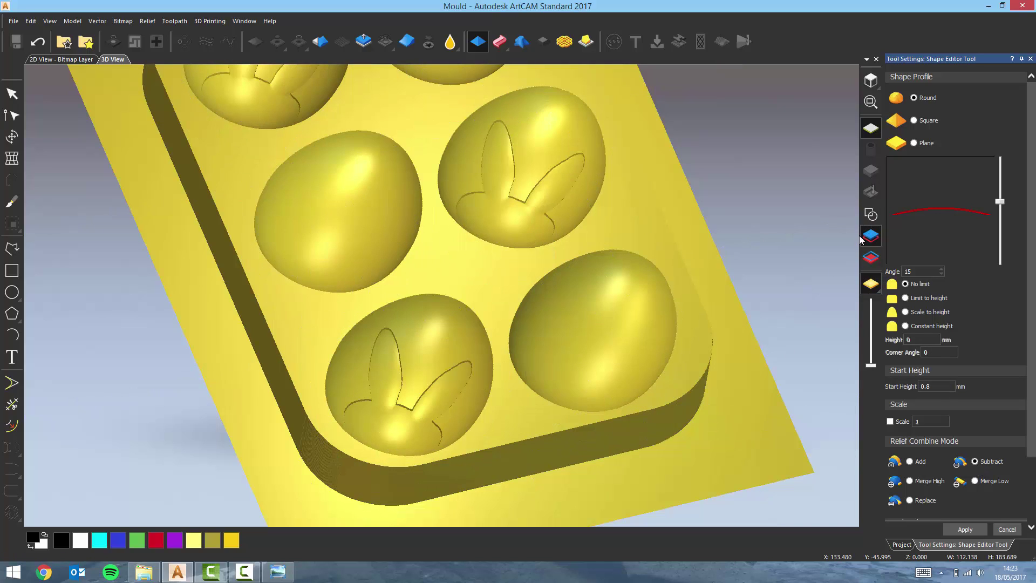
pyautogui.click(966, 530)
pyautogui.click(872, 215)
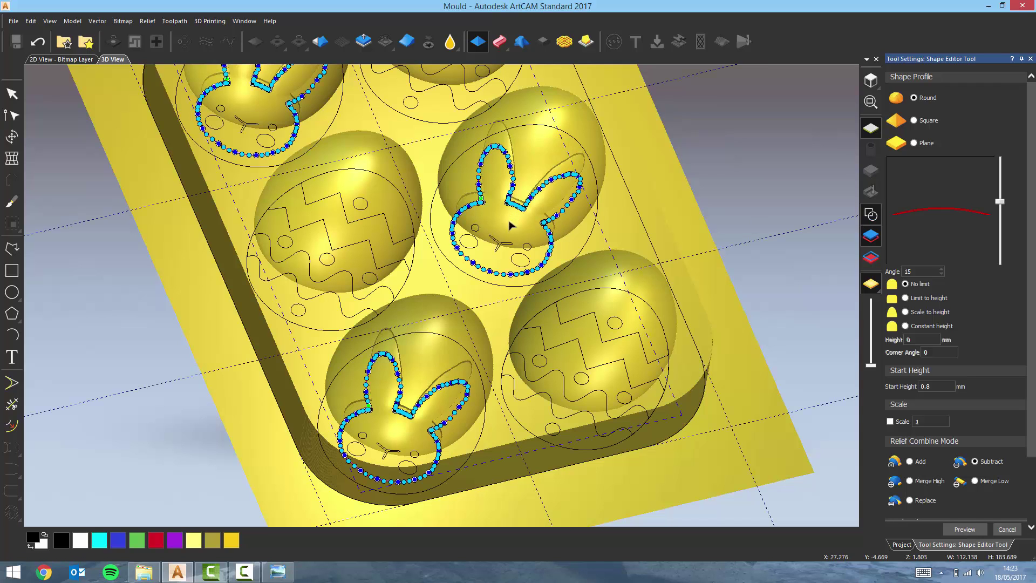
# - Subtract the eyes and mouths of the three bunnies from the relief as a Plane shape with a 0.2 mm start height
pyautogui.click(527, 247)
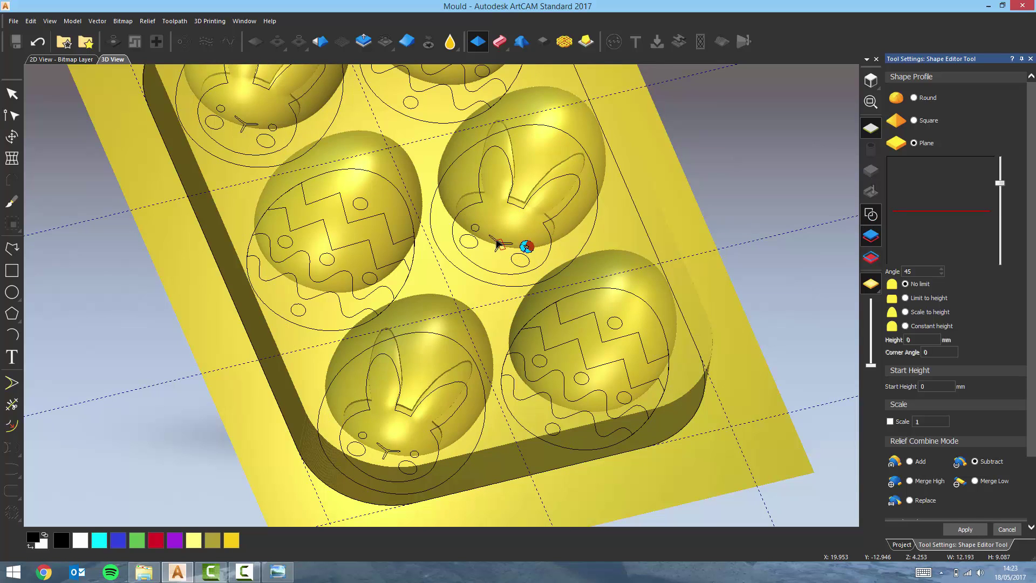
pyautogui.keyDown('shift'); pyautogui.click(497, 240); pyautogui.keyUp('shift')
pyautogui.keyDown('shift'); pyautogui.click(475, 227); pyautogui.keyUp('shift')
pyautogui.keyDown('shift'); pyautogui.click(416, 454); pyautogui.keyUp('shift')
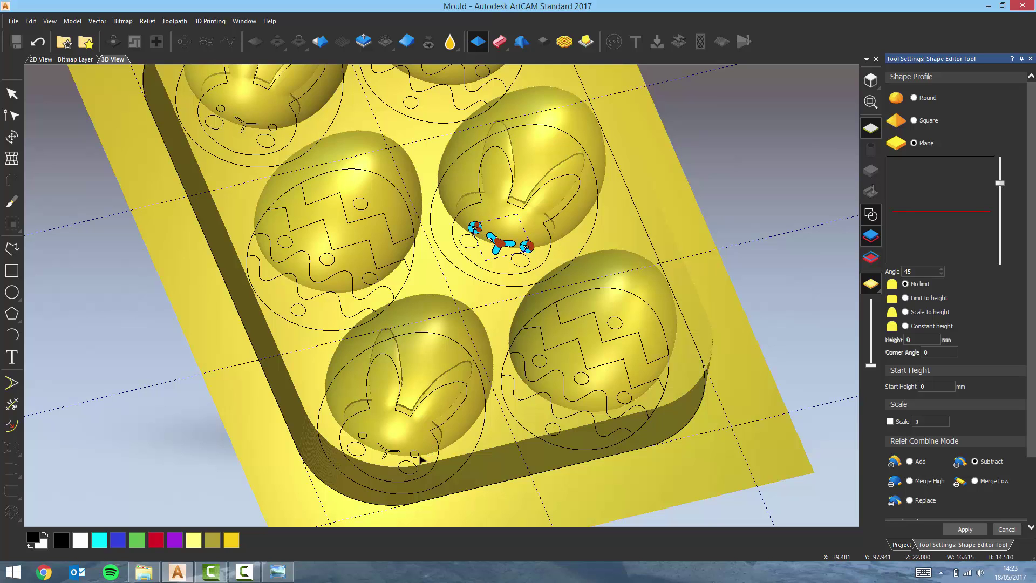
pyautogui.keyDown('shift'); pyautogui.click(398, 451); pyautogui.keyUp('shift')
pyautogui.keyDown('shift'); pyautogui.click(378, 446); pyautogui.keyUp('shift')
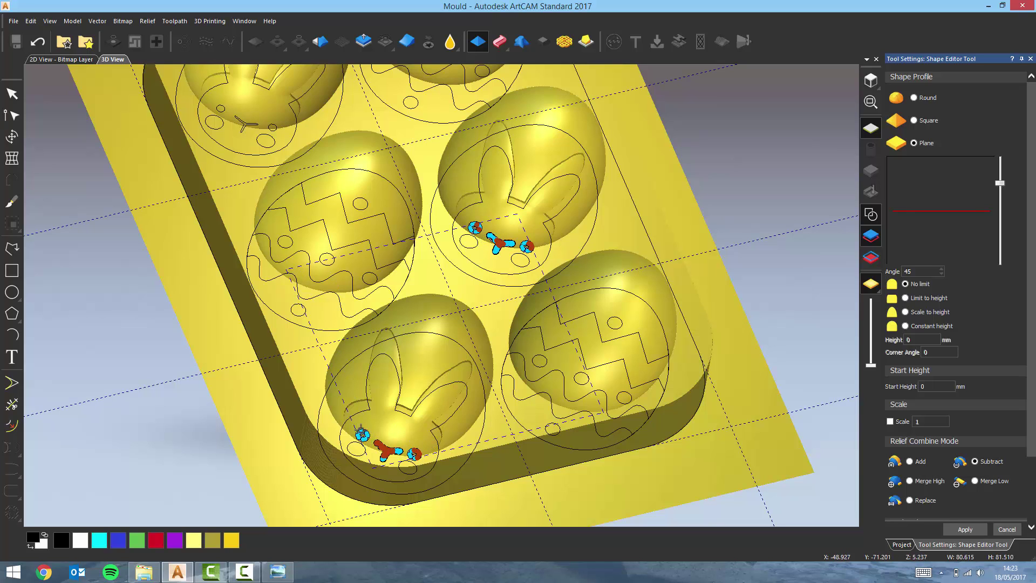
pyautogui.moveTo(381, 297); pyautogui.dragTo(333, 216)
pyautogui.click(332, 240)
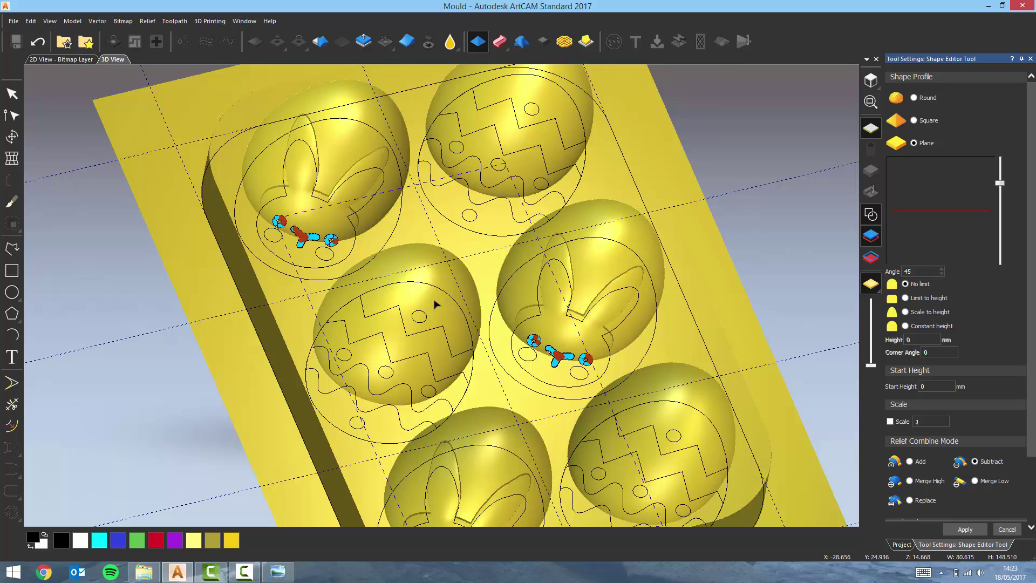
pyautogui.moveTo(435, 301); pyautogui.dragTo(717, 262)
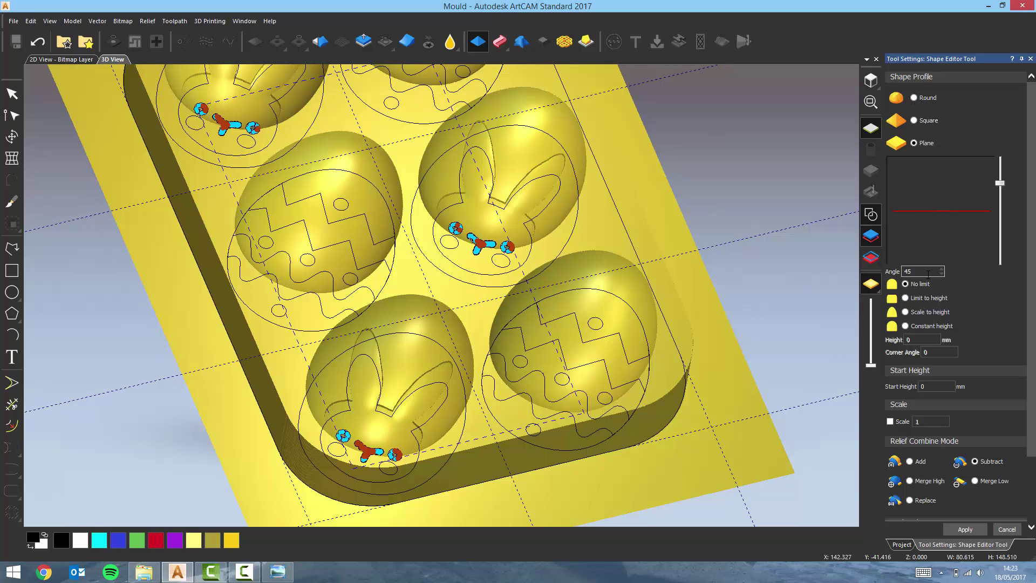
pyautogui.click(933, 389)
pyautogui.click(972, 532)
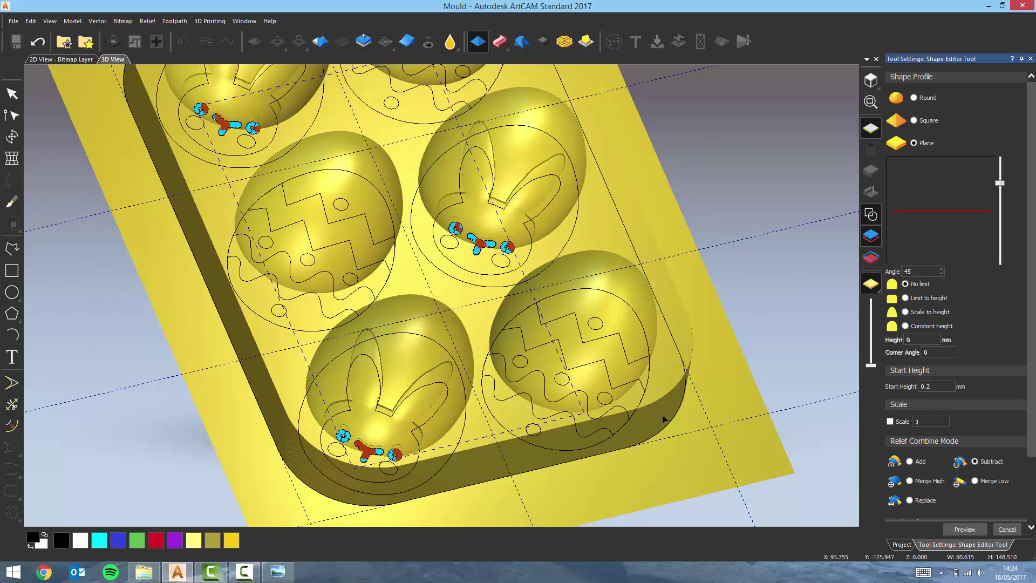
# - Subtract the cheek ovals of the three bunnies from the relief using a Round profile with an angle of 23
pyautogui.click(498, 260)
pyautogui.keyDown('shift'); pyautogui.click(450, 242); pyautogui.keyUp('shift')
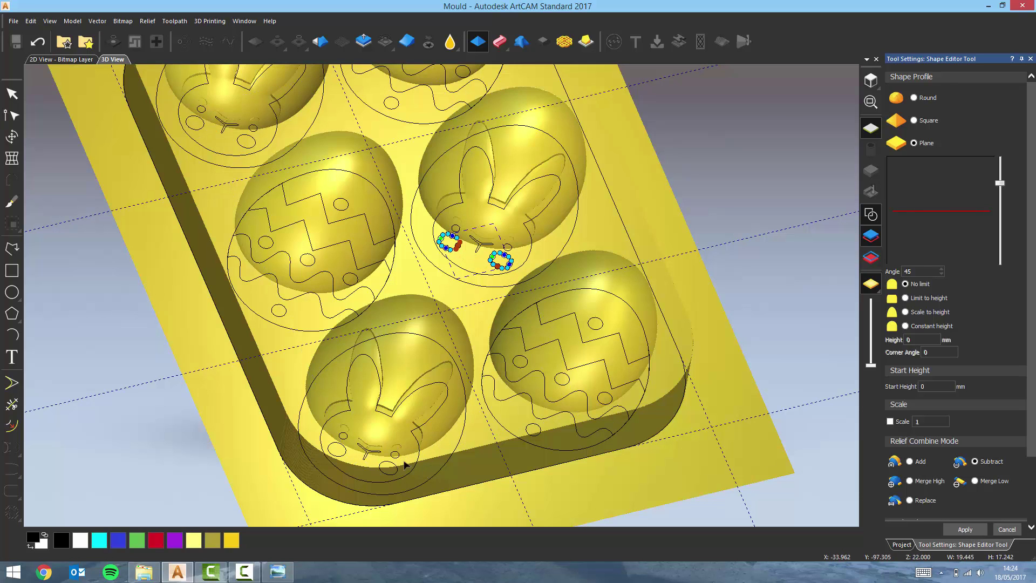
pyautogui.keyDown('shift'); pyautogui.click(389, 467); pyautogui.keyUp('shift')
pyautogui.keyDown('shift'); pyautogui.click(336, 450); pyautogui.keyUp('shift')
pyautogui.moveTo(444, 454); pyautogui.dragTo(489, 522, button='middle')
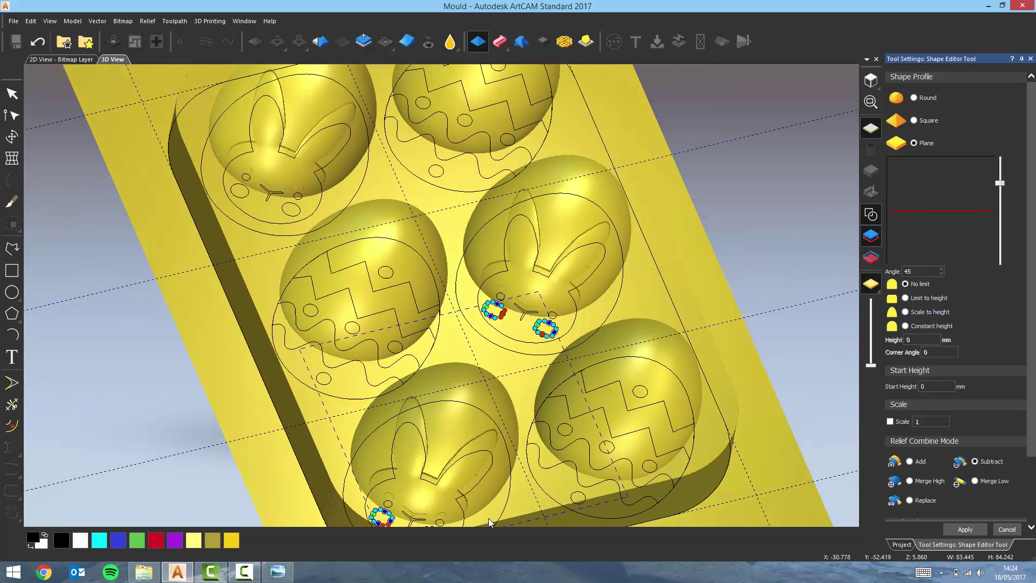
pyautogui.keyDown('shift'); pyautogui.click(385, 314); pyautogui.keyUp('shift')
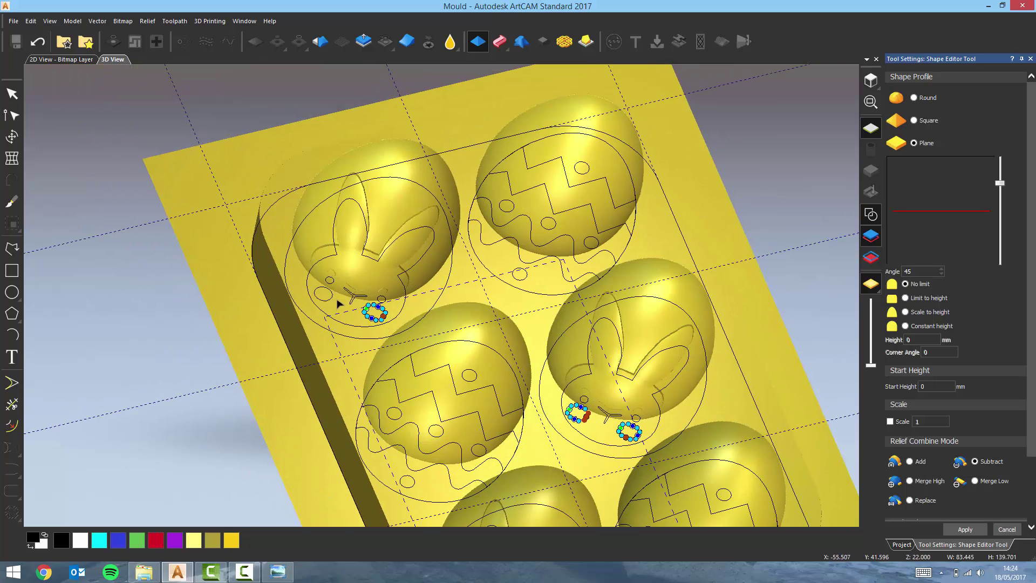
pyautogui.keyDown('shift'); pyautogui.click(330, 298); pyautogui.keyUp('shift')
pyautogui.moveTo(464, 370); pyautogui.dragTo(312, 255, button='middle')
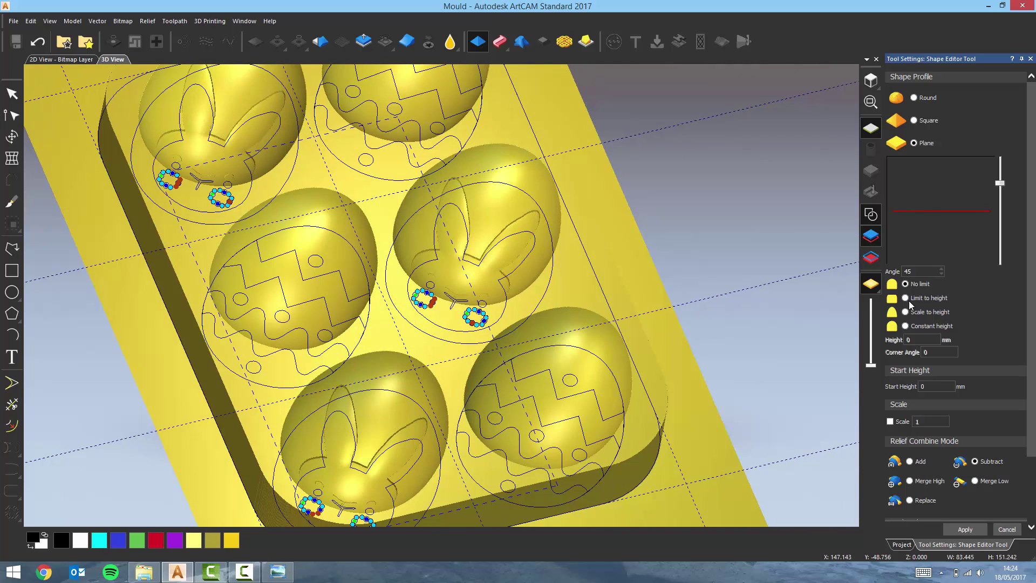
pyautogui.click(927, 101)
pyautogui.doubleClick(908, 272)
pyautogui.write('23')
pyautogui.click(937, 387)
pyautogui.click(965, 529)
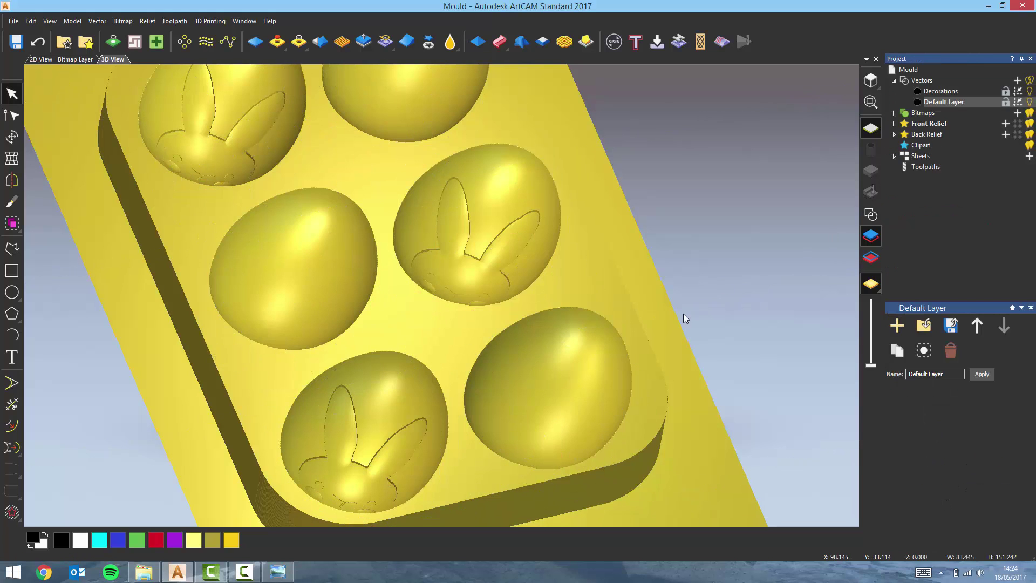
# - Inspect the carved bunny faces up close and turn the vector display back on
pyautogui.moveTo(683, 319); pyautogui.dragTo(515, 302)
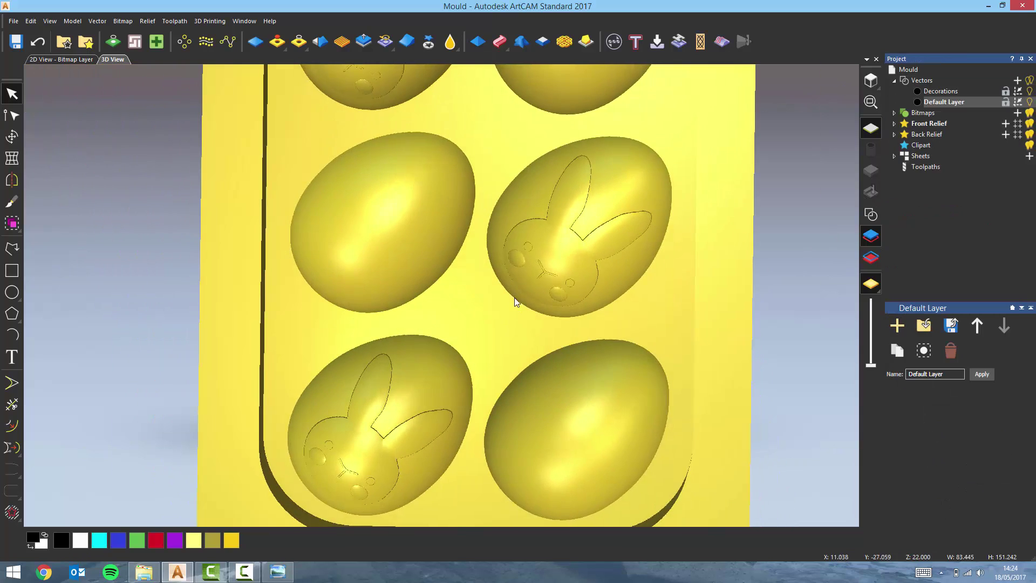
pyautogui.scroll(3, 578, 253)
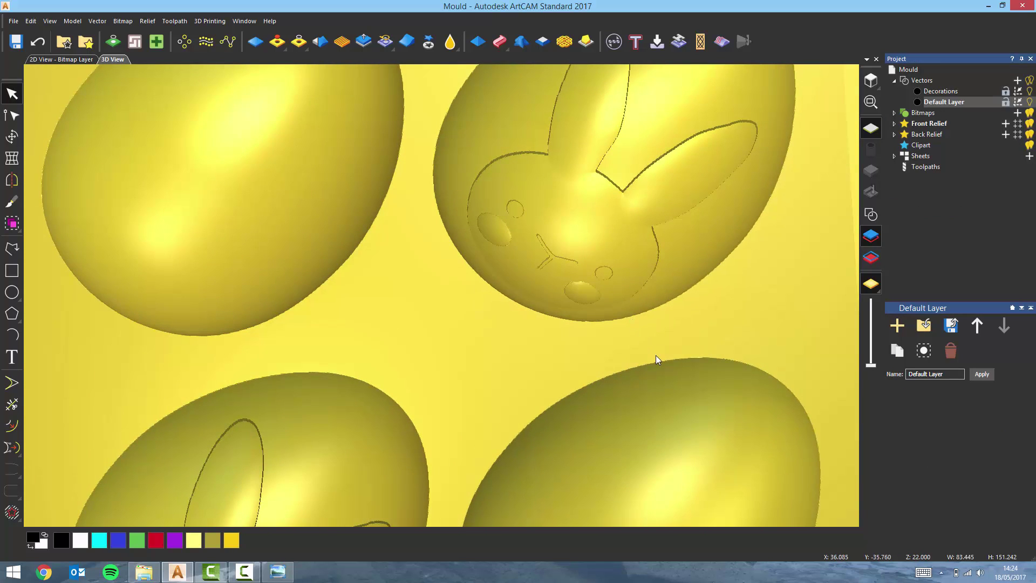
pyautogui.scroll(-3, 655, 356)
pyautogui.moveTo(655, 368); pyautogui.dragTo(820, 307)
pyautogui.click(871, 214)
pyautogui.moveTo(659, 239); pyautogui.dragTo(503, 187)
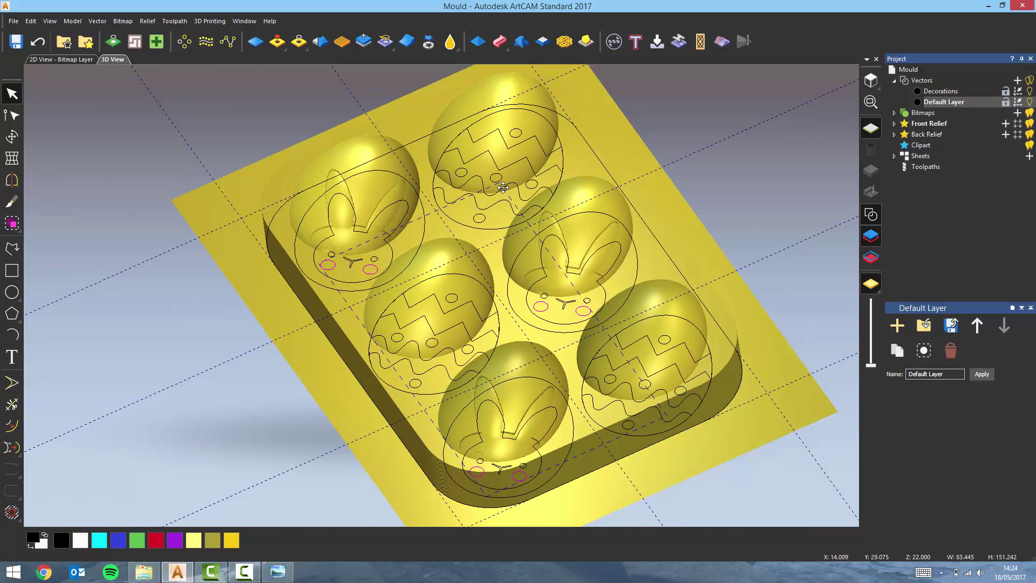
# - Add the zigzag and wavy bands of the three patterned eggs as a Plane shape with a 1 mm start height, and close the Shape Editor
pyautogui.click(516, 162)
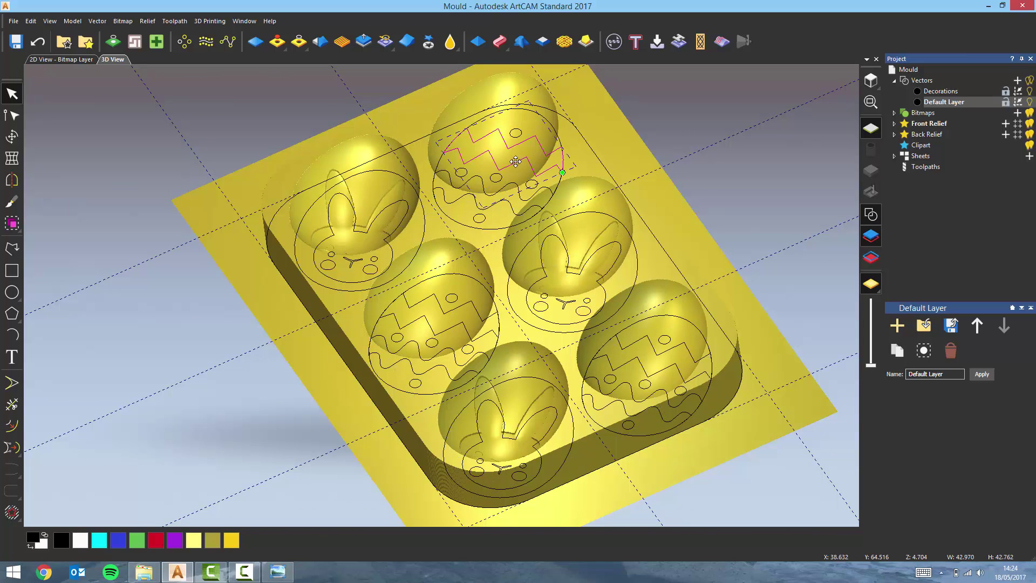
pyautogui.keyDown('shift'); pyautogui.click(449, 360); pyautogui.keyUp('shift')
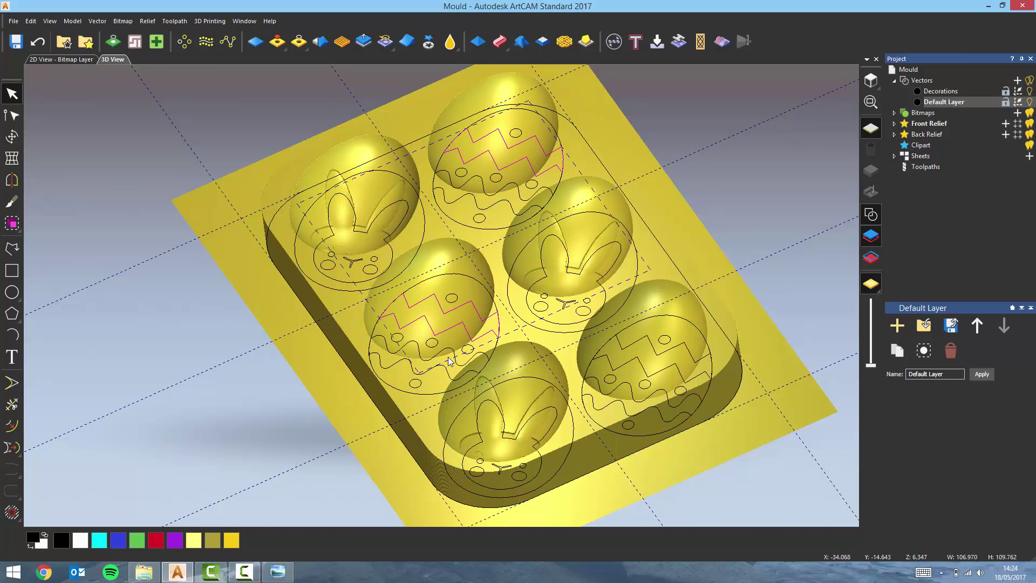
pyautogui.keyDown('shift'); pyautogui.click(498, 195); pyautogui.keyUp('shift')
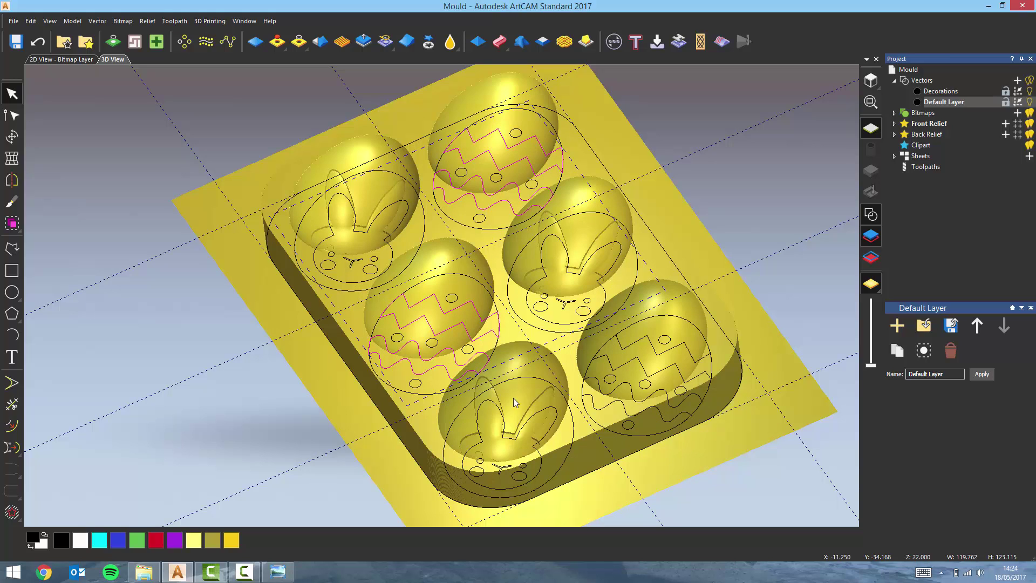
pyautogui.keyDown('shift'); pyautogui.click(663, 374); pyautogui.keyUp('shift')
pyautogui.keyDown('shift'); pyautogui.click(669, 400); pyautogui.keyUp('shift')
pyautogui.click(477, 42)
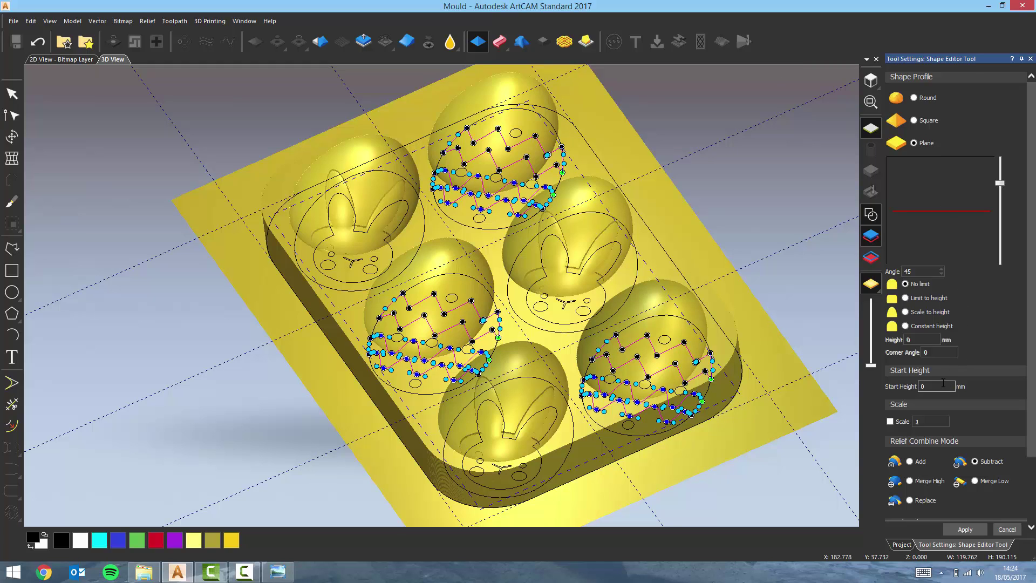
pyautogui.write('1')
pyautogui.press('Return')
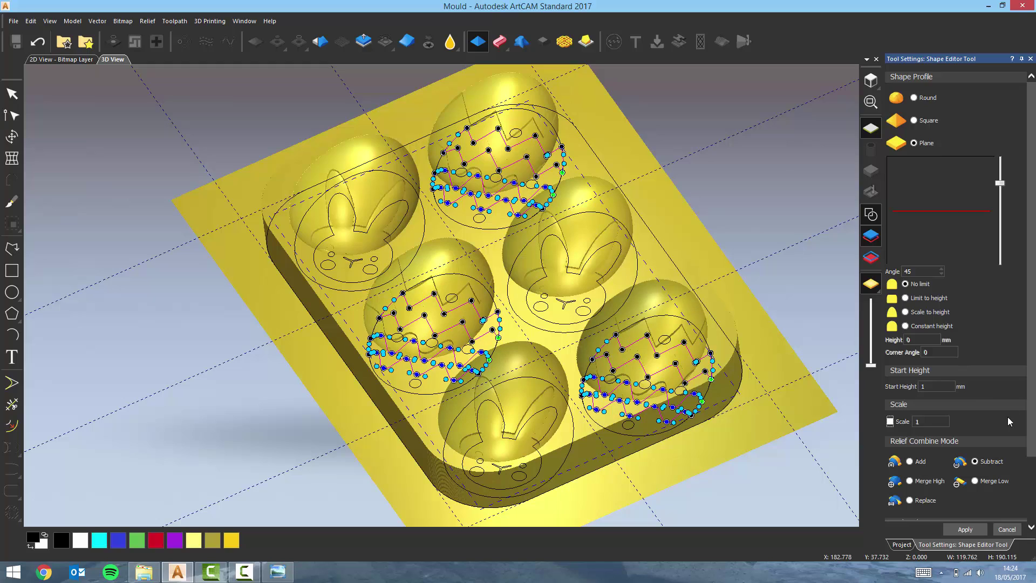
pyautogui.click(921, 464)
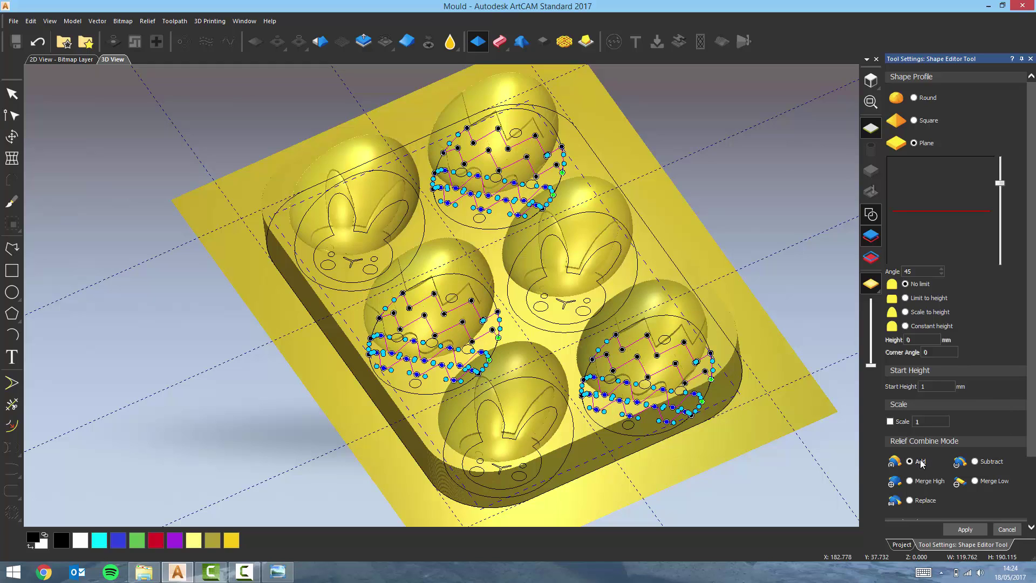
pyautogui.click(975, 529)
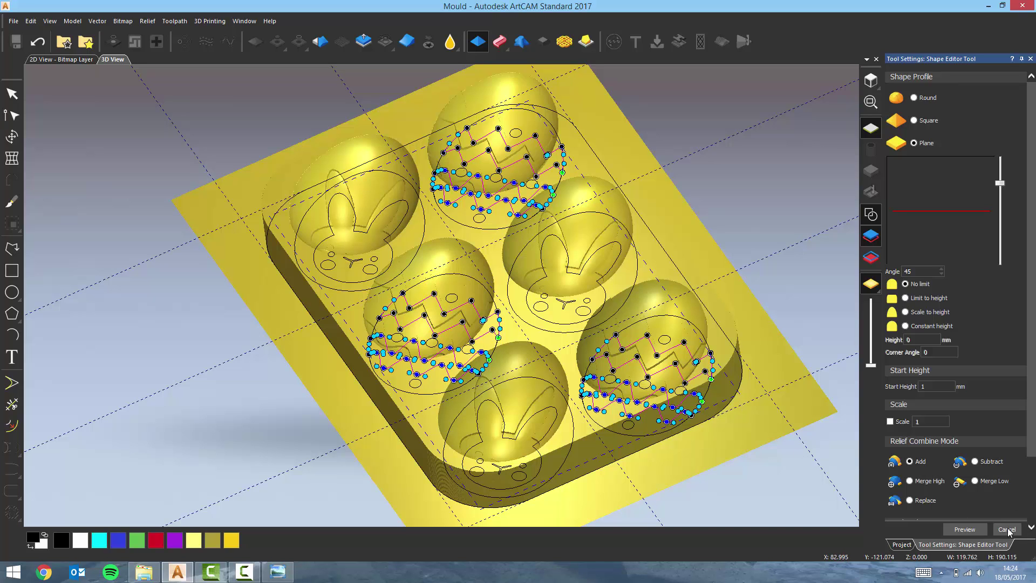
pyautogui.click(1006, 529)
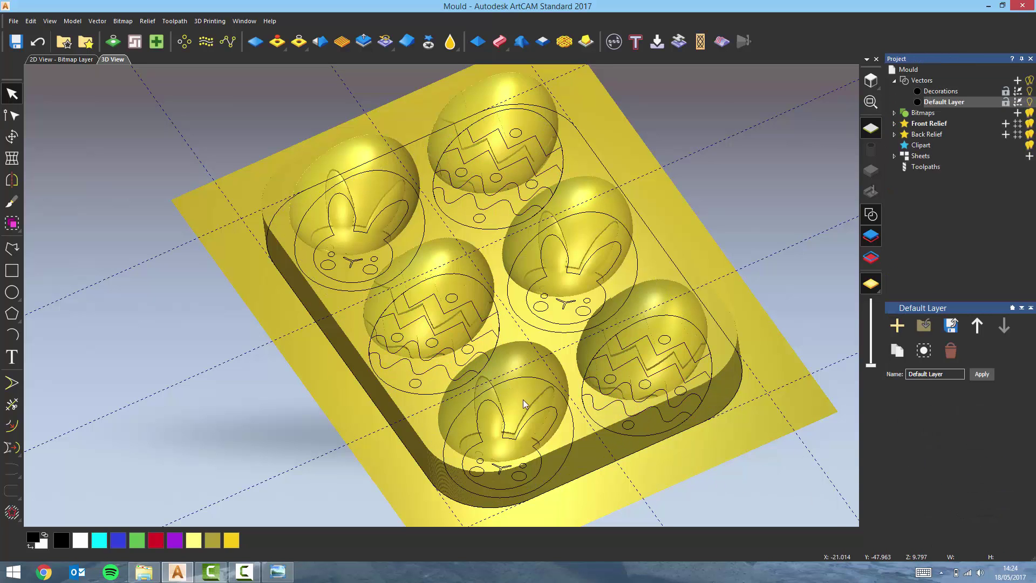
# - Select the small dot circles on the three patterned eggs and hide the vectors in the 3D view
pyautogui.scroll(2, 624, 420)
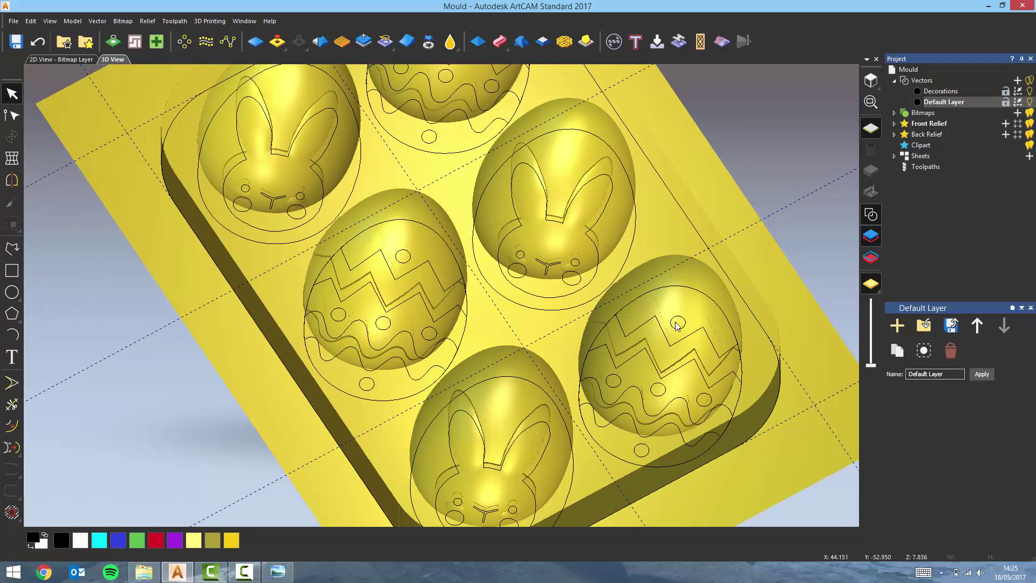
pyautogui.click(677, 322)
pyautogui.keyDown('shift'); pyautogui.click(613, 381); pyautogui.keyUp('shift')
pyautogui.keyDown('shift'); pyautogui.click(658, 388); pyautogui.keyUp('shift')
pyautogui.keyDown('shift'); pyautogui.click(704, 399); pyautogui.keyUp('shift')
pyautogui.keyDown('shift'); pyautogui.click(641, 450); pyautogui.keyUp('shift')
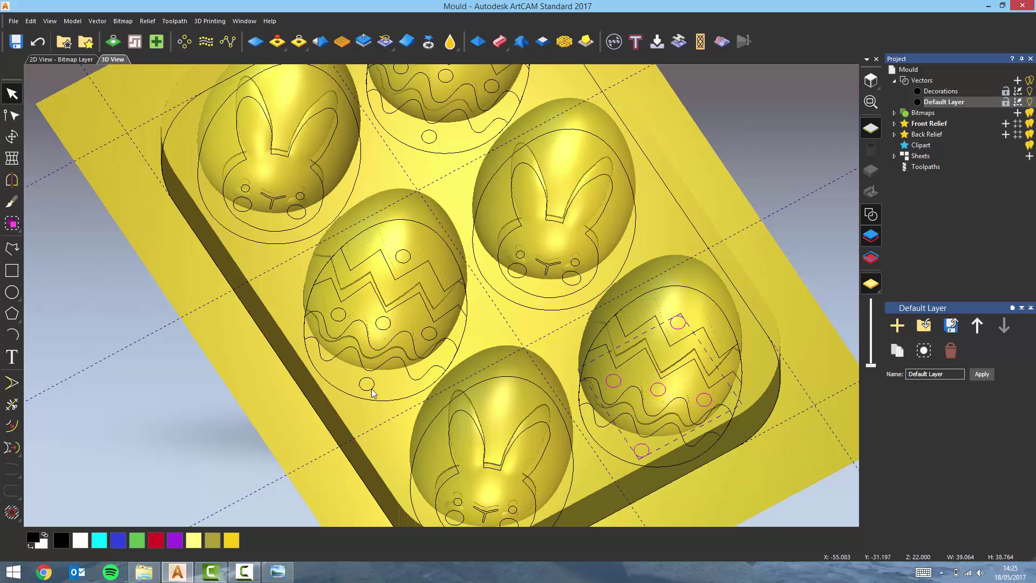
pyautogui.keyDown('shift'); pyautogui.click(366, 384); pyautogui.keyUp('shift')
pyautogui.keyDown('shift'); pyautogui.click(338, 314); pyautogui.keyUp('shift')
pyautogui.keyDown('shift'); pyautogui.click(338, 314); pyautogui.keyUp('shift')
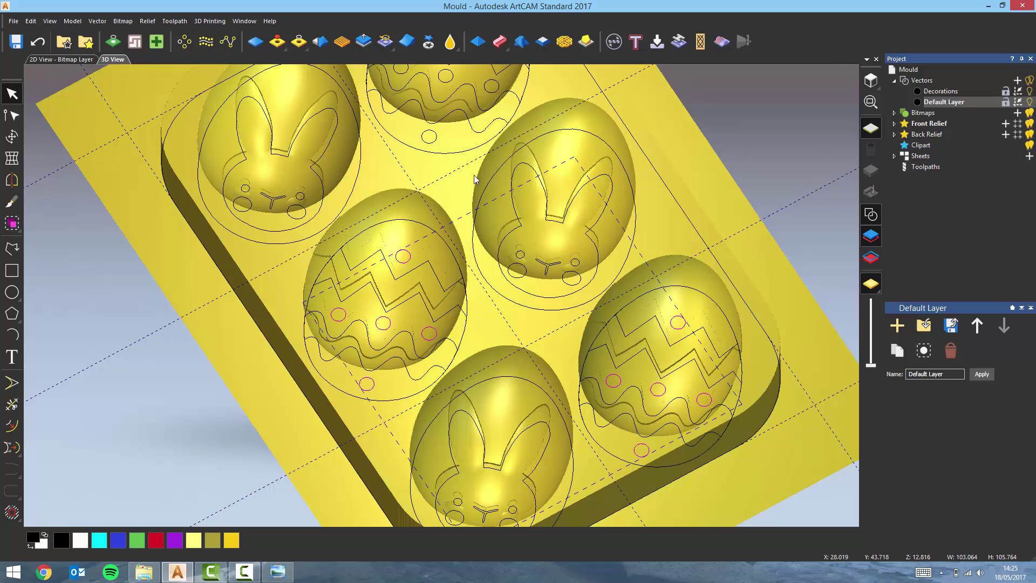
pyautogui.scroll(2, 381, 193)
pyautogui.keyDown('shift'); pyautogui.click(427, 199); pyautogui.keyUp('shift')
pyautogui.keyDown('shift'); pyautogui.click(356, 185); pyautogui.keyUp('shift')
pyautogui.keyDown('shift'); pyautogui.click(500, 215); pyautogui.keyUp('shift')
pyautogui.keyDown('shift'); pyautogui.click(459, 92); pyautogui.keyUp('shift')
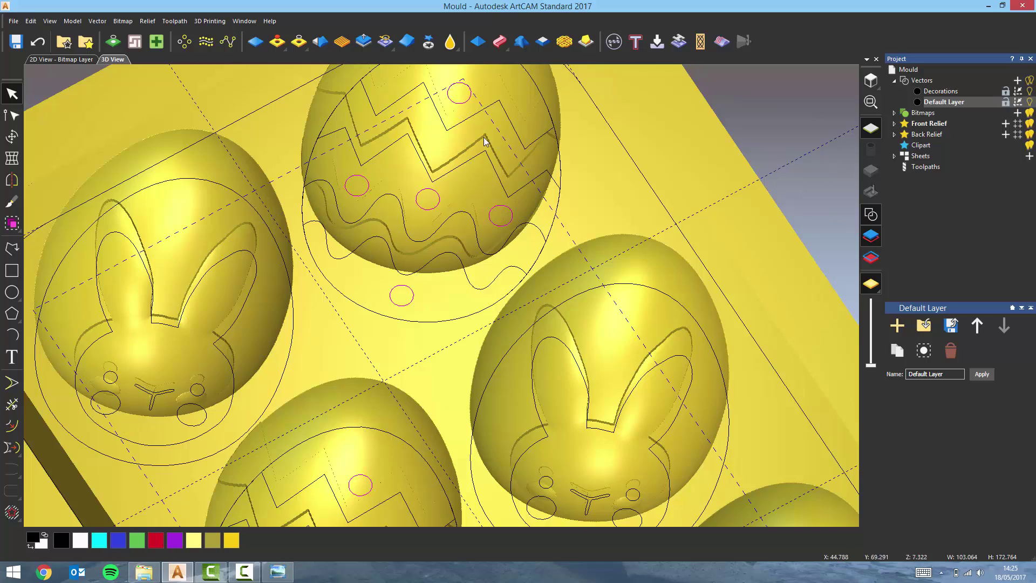
pyautogui.scroll(-3, 579, 256)
pyautogui.scroll(1, 578, 255)
pyautogui.scroll(-1, 579, 255)
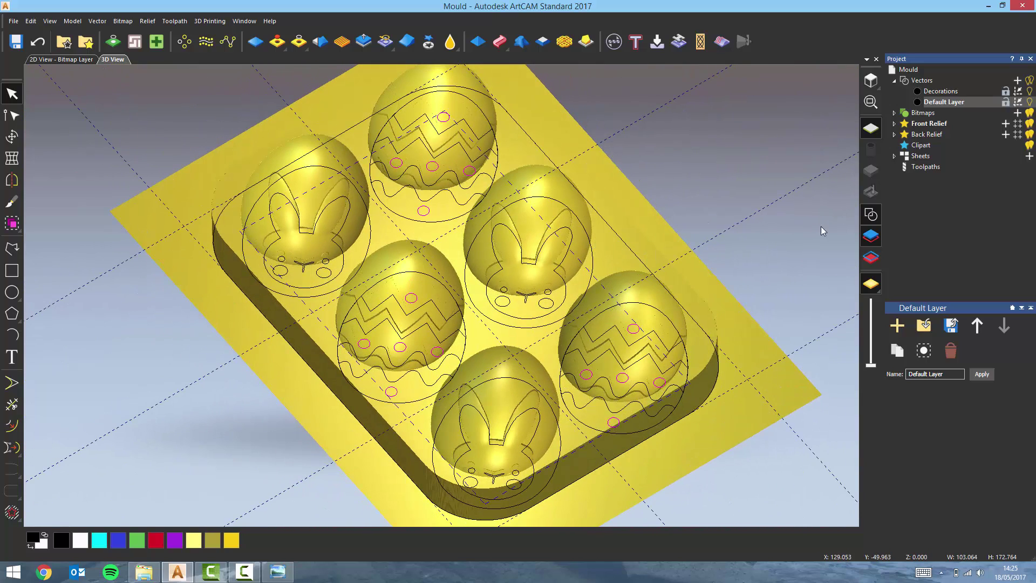
pyautogui.click(871, 214)
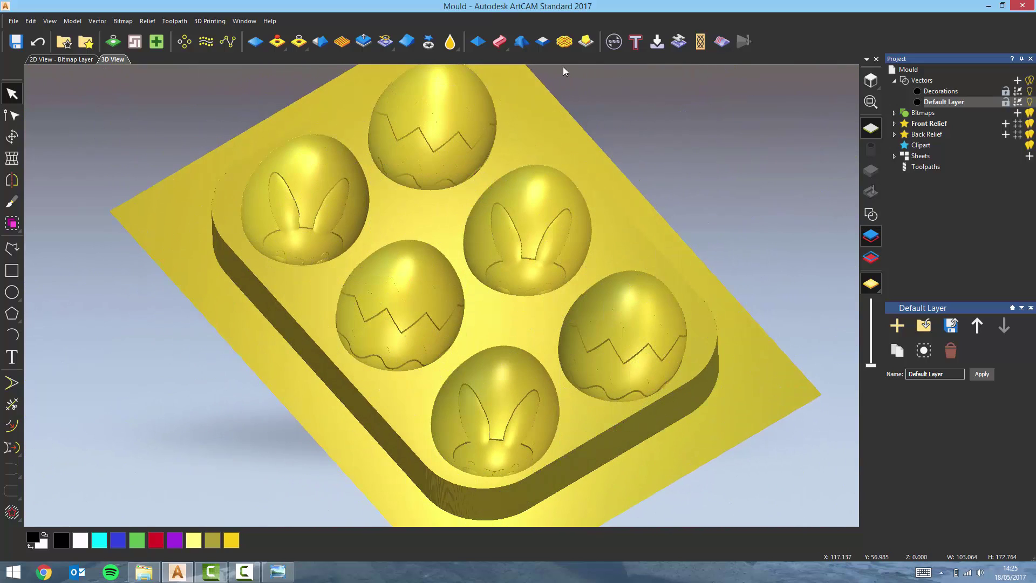
# - Subtract the selected dots from the relief using a Round profile with an angle of 30 and a 0.1 mm start height
pyautogui.click(478, 41)
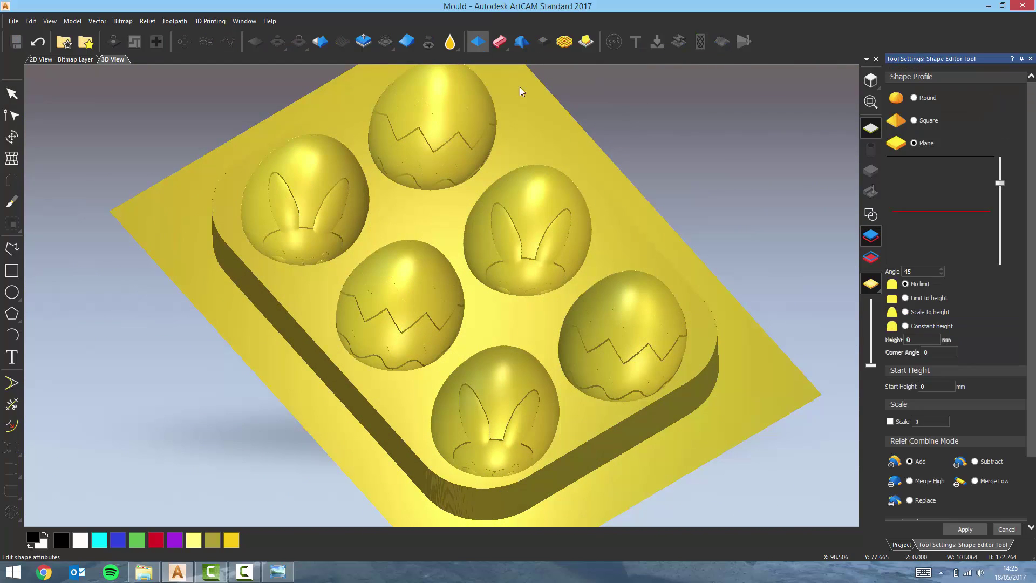
pyautogui.click(914, 98)
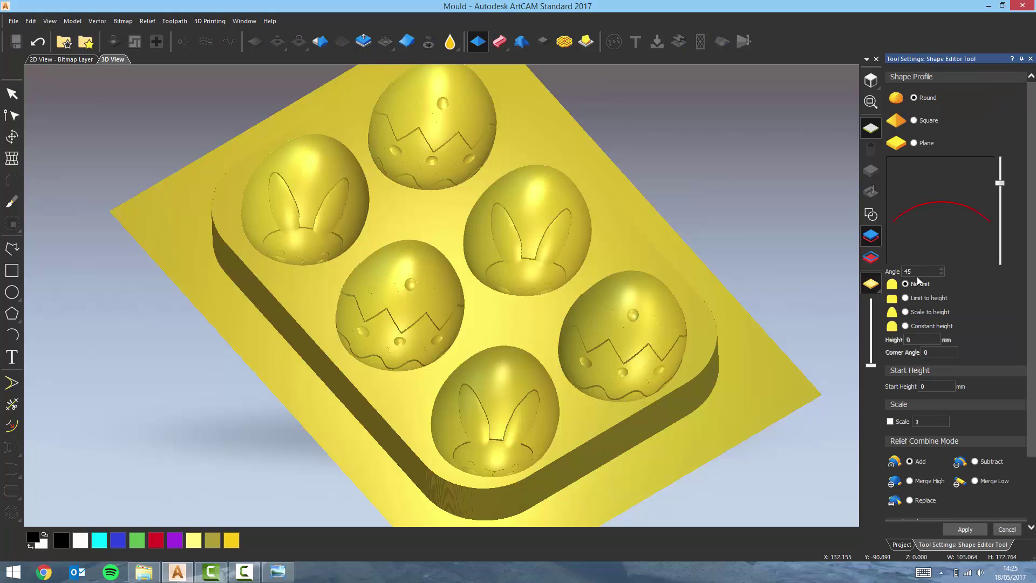
pyautogui.doubleClick(909, 271)
pyautogui.write('2')
pyautogui.write('0')
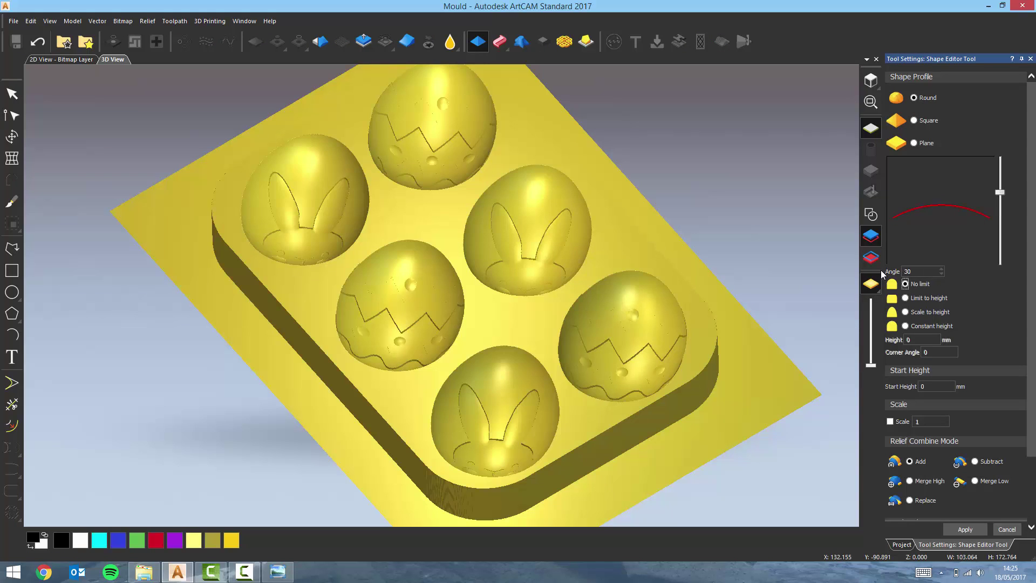
pyautogui.press('Tab')
pyautogui.hotkey('shift', 'Tab')
pyautogui.write('.1')
pyautogui.press('Tab')
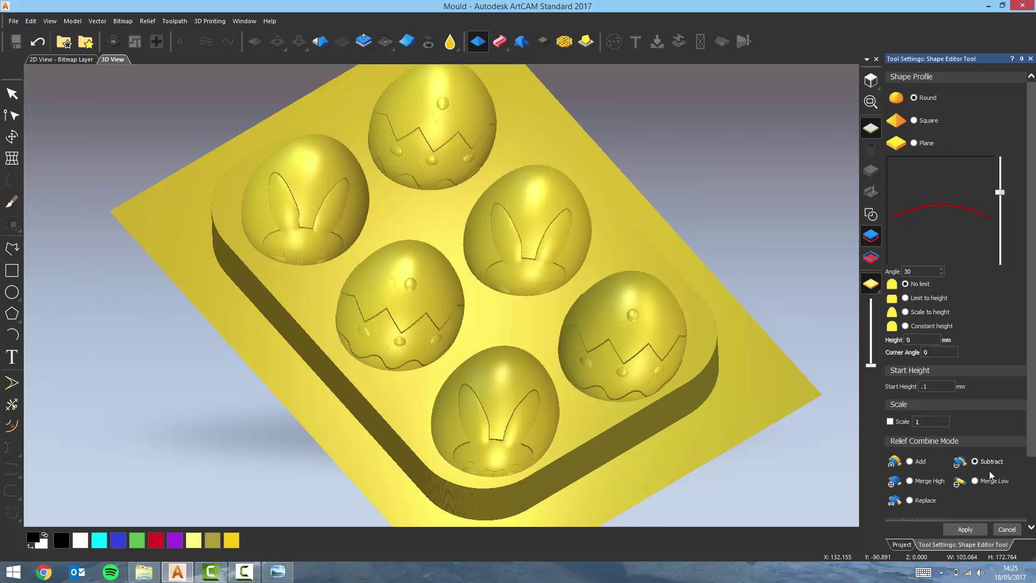
pyautogui.click(969, 529)
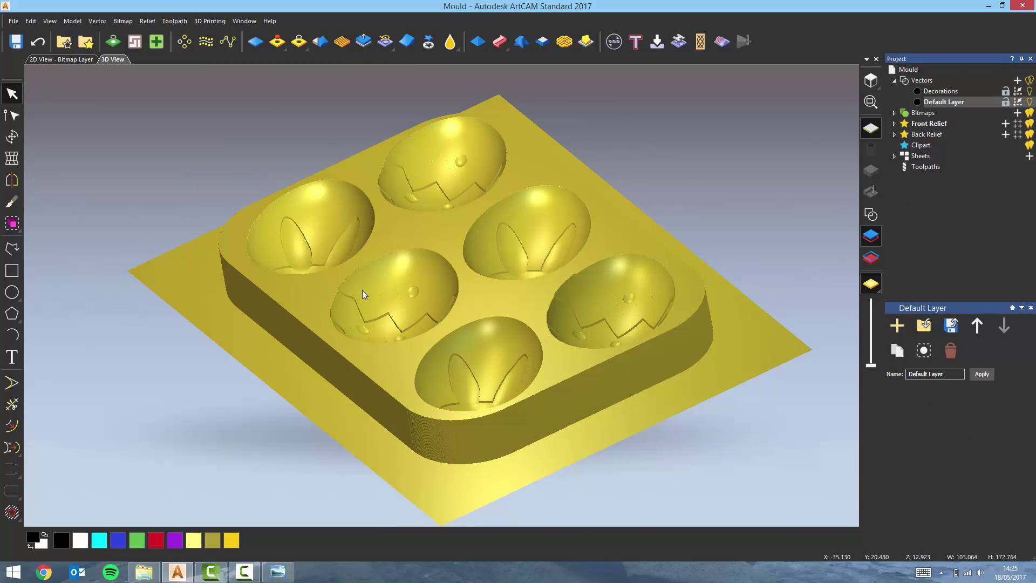
# - Inspect the carved egg cavities and the tray walls up close from several angles
pyautogui.moveTo(361, 290); pyautogui.dragTo(422, 248)
pyautogui.scroll(5, 583, 284)
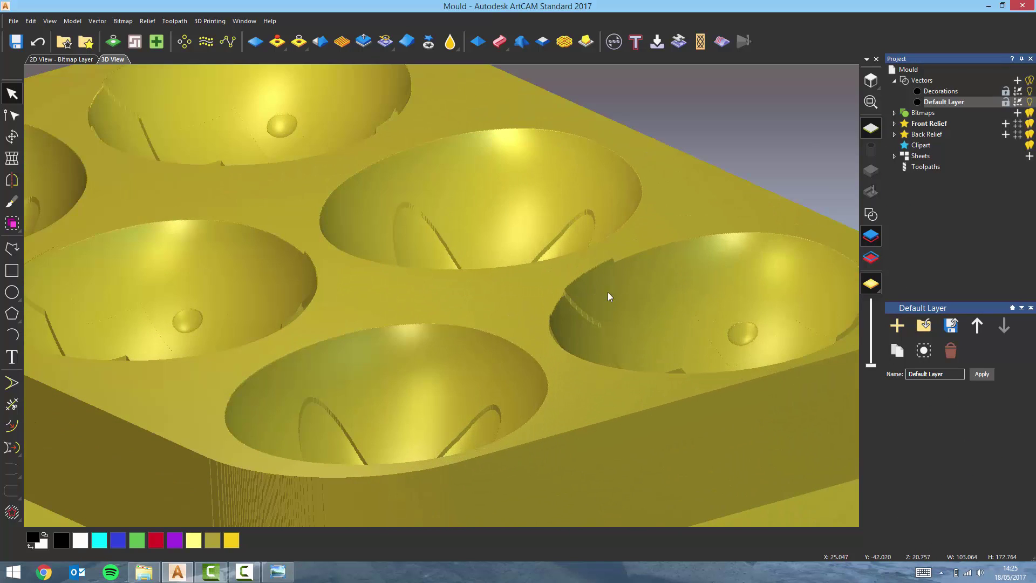
pyautogui.scroll(1, 520, 296)
pyautogui.moveTo(480, 298); pyautogui.dragTo(451, 290)
pyautogui.scroll(-5, 485, 325)
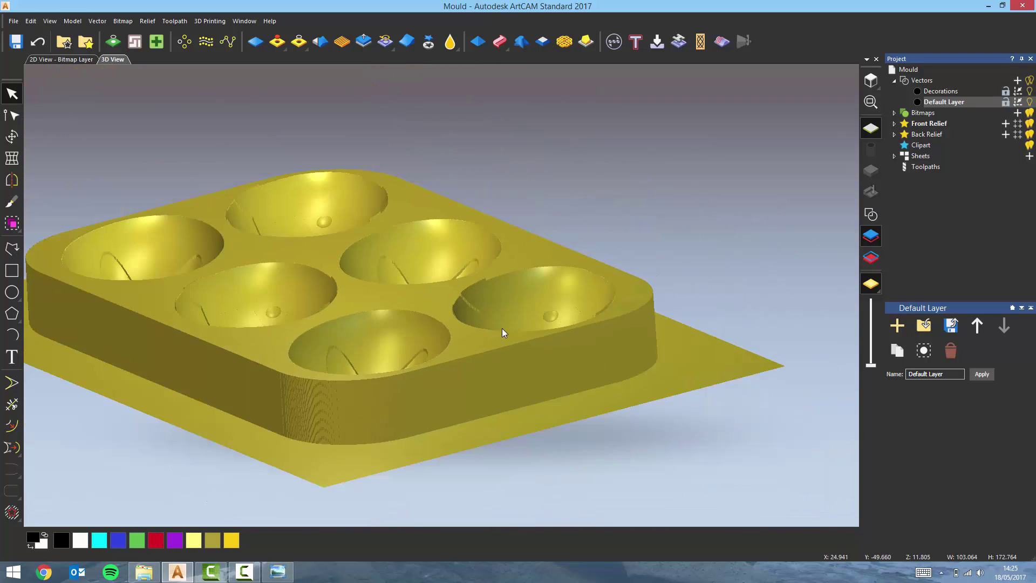
pyautogui.moveTo(501, 327); pyautogui.dragTo(580, 322)
pyautogui.scroll(4, 610, 345)
# - Show the vectors and combine the rounded tray outline with the relief as a Plane shape, 22 mm start height, using Merge Low
pyautogui.click(870, 214)
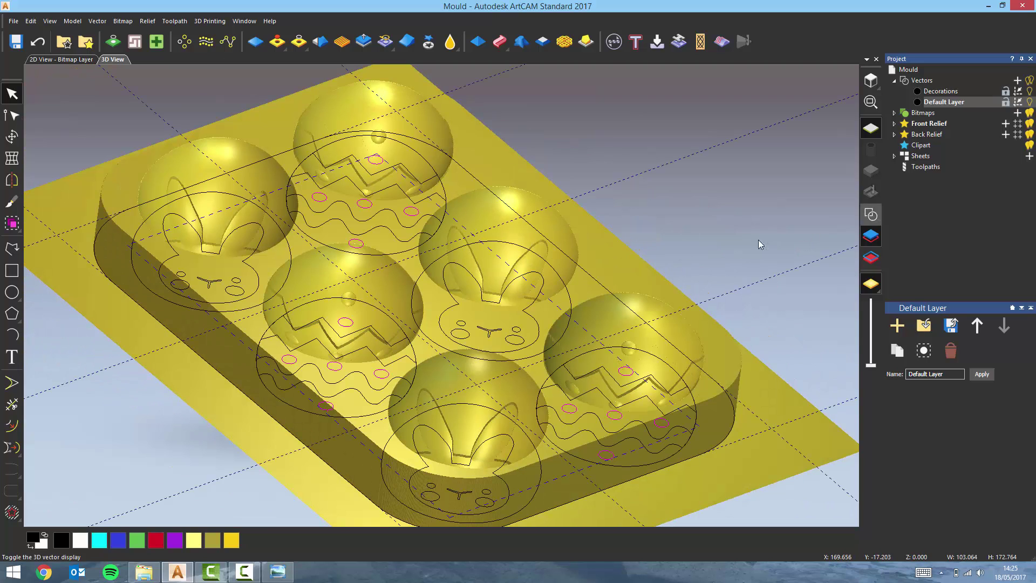
pyautogui.click(348, 480)
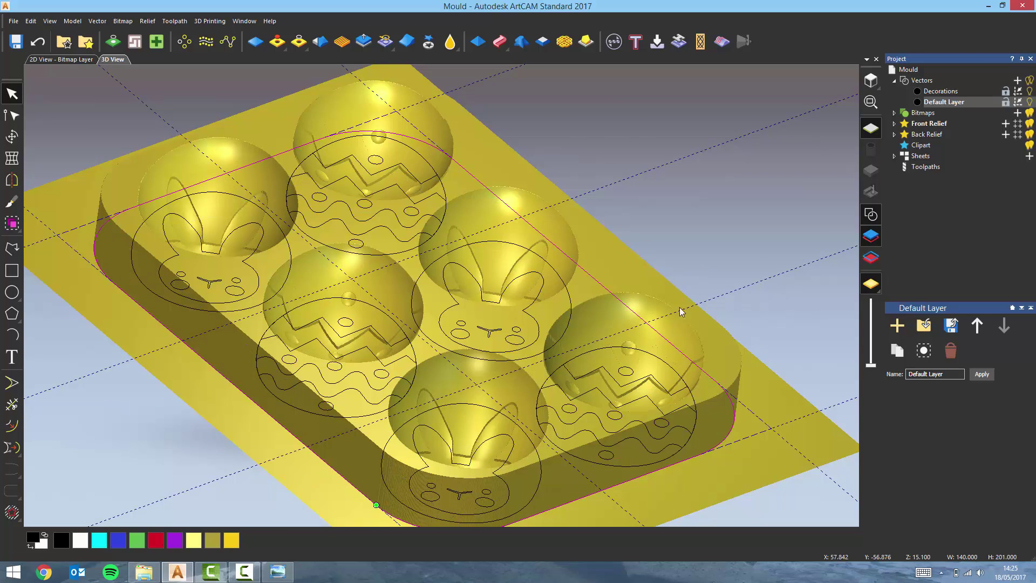
pyautogui.click(477, 41)
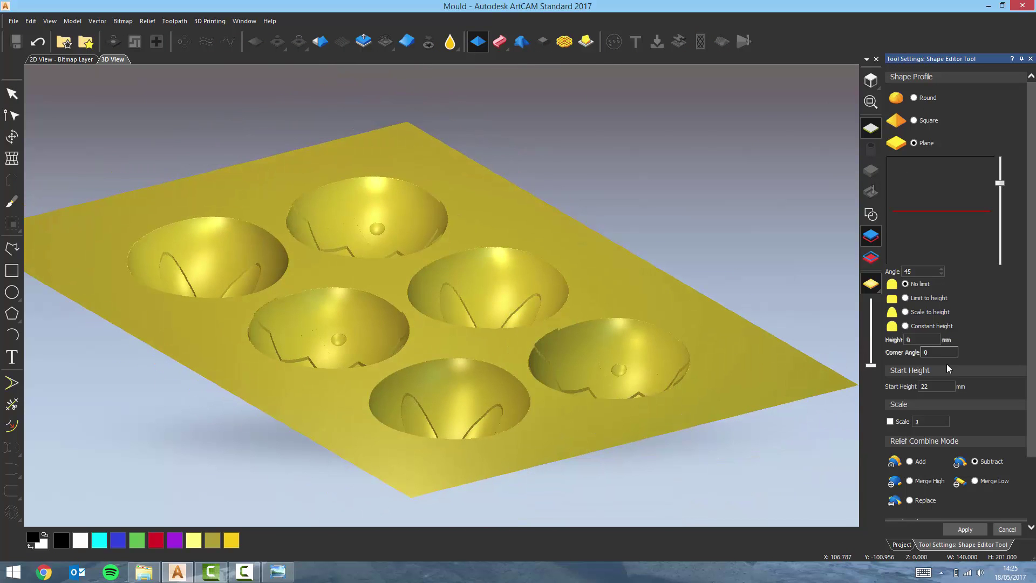
pyautogui.click(982, 485)
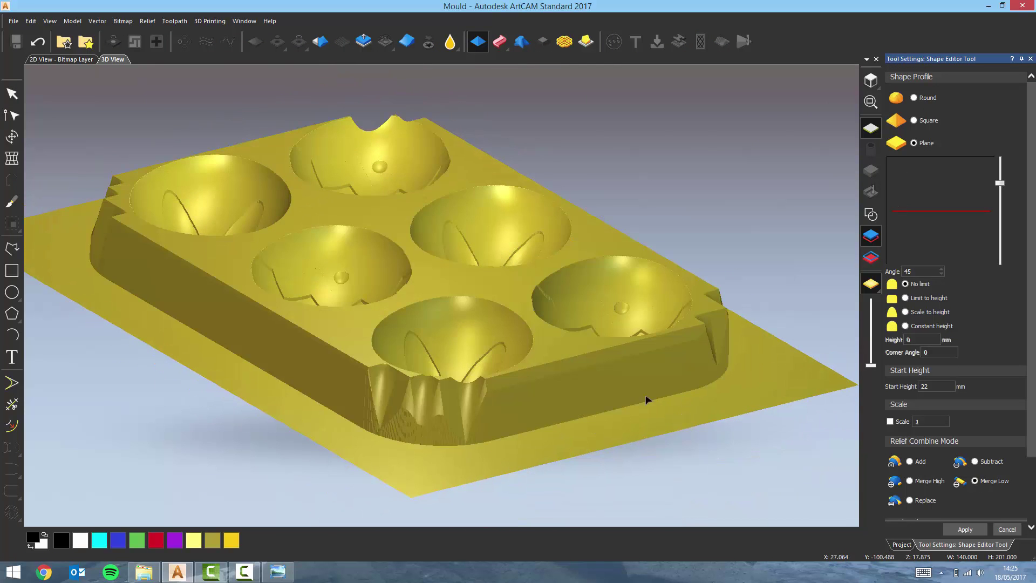
pyautogui.scroll(5, 548, 377)
pyautogui.scroll(-4, 494, 290)
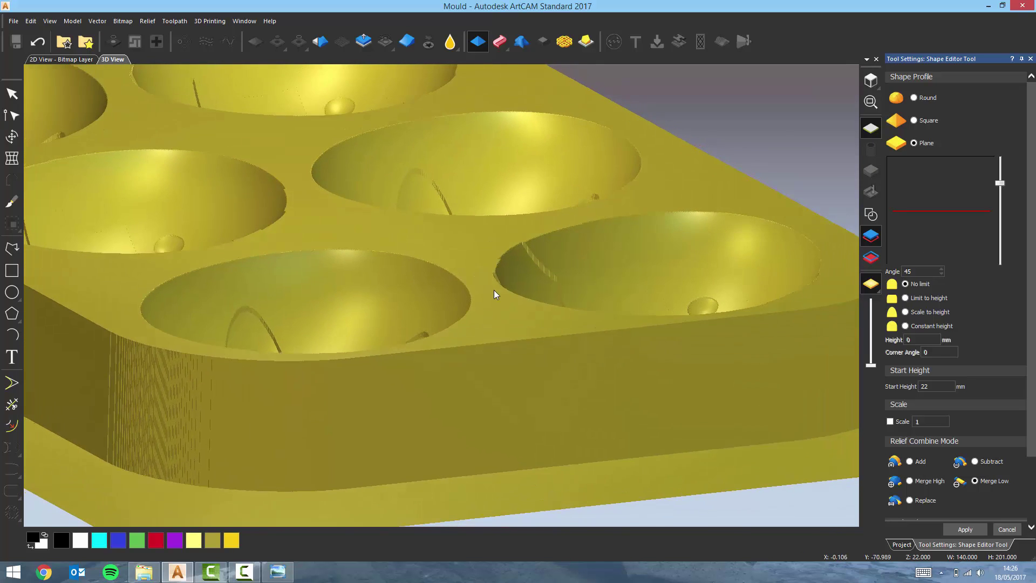
pyautogui.scroll(-2, 550, 331)
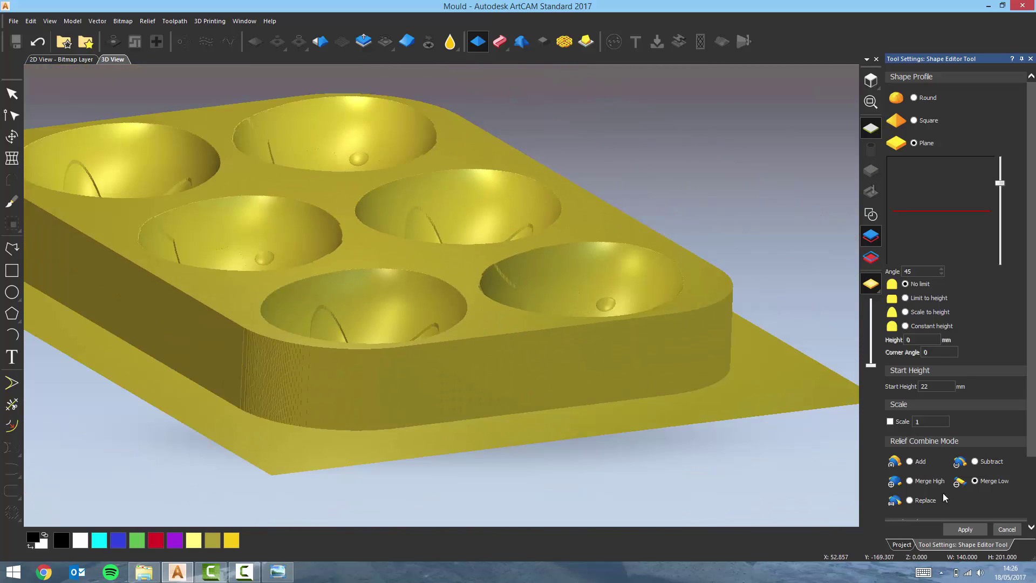
pyautogui.click(976, 530)
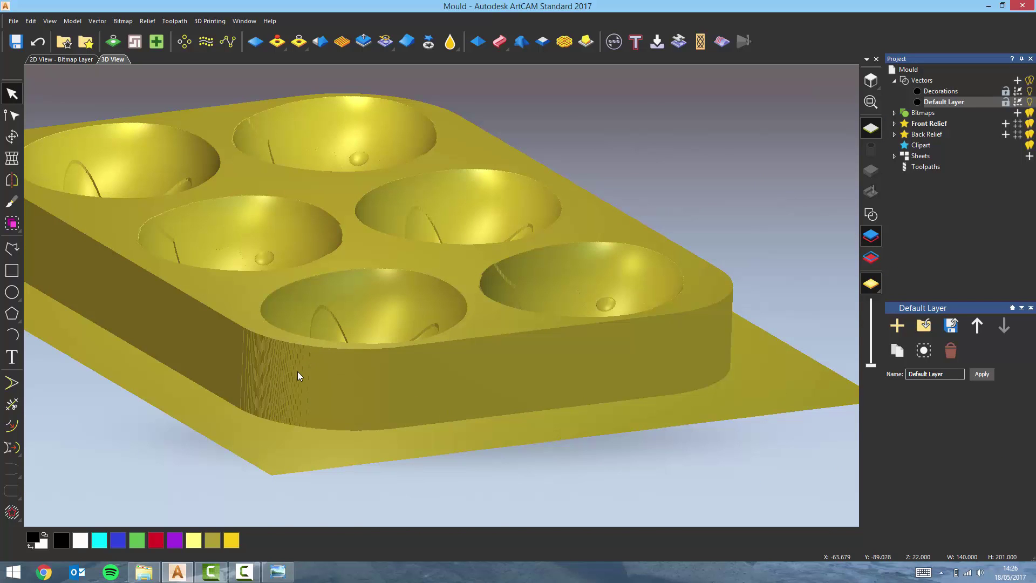
# - Hide the Decorations vector layer, select the six egg outlines, and turn the vector display off again
pyautogui.moveTo(299, 375); pyautogui.dragTo(778, 305)
pyautogui.click(870, 214)
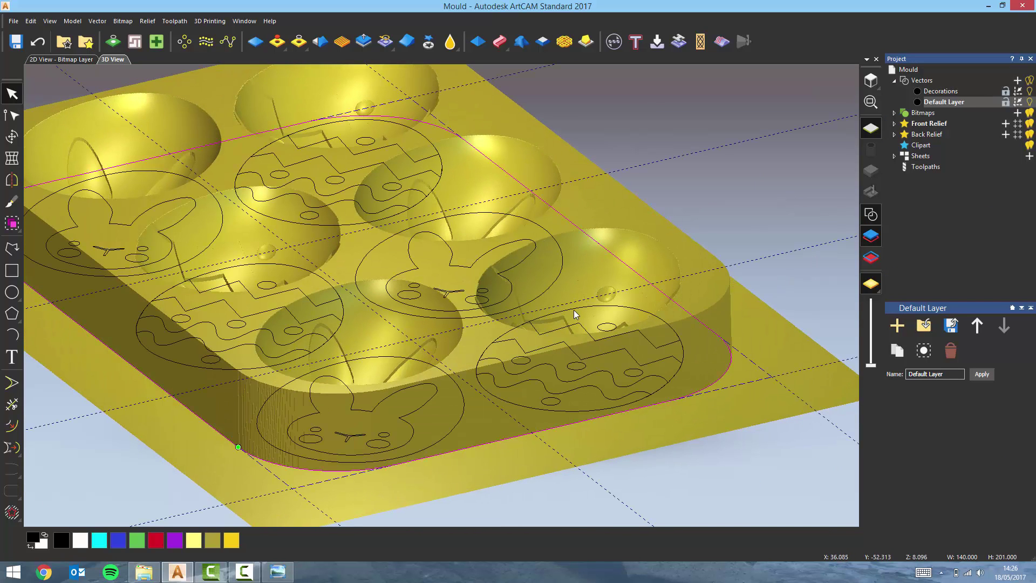
pyautogui.click(1030, 92)
pyautogui.moveTo(531, 361); pyautogui.dragTo(143, 190)
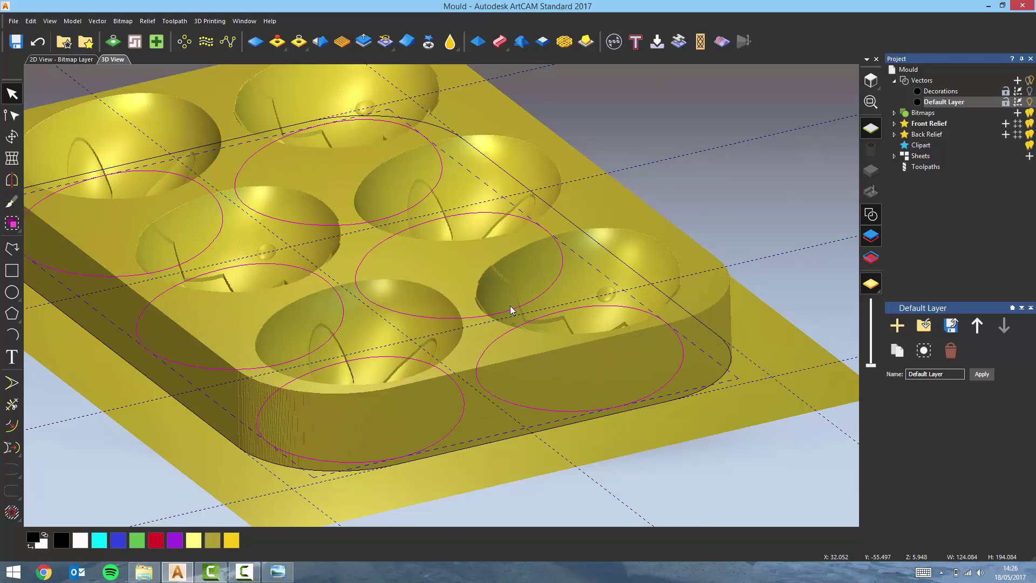
pyautogui.click(871, 215)
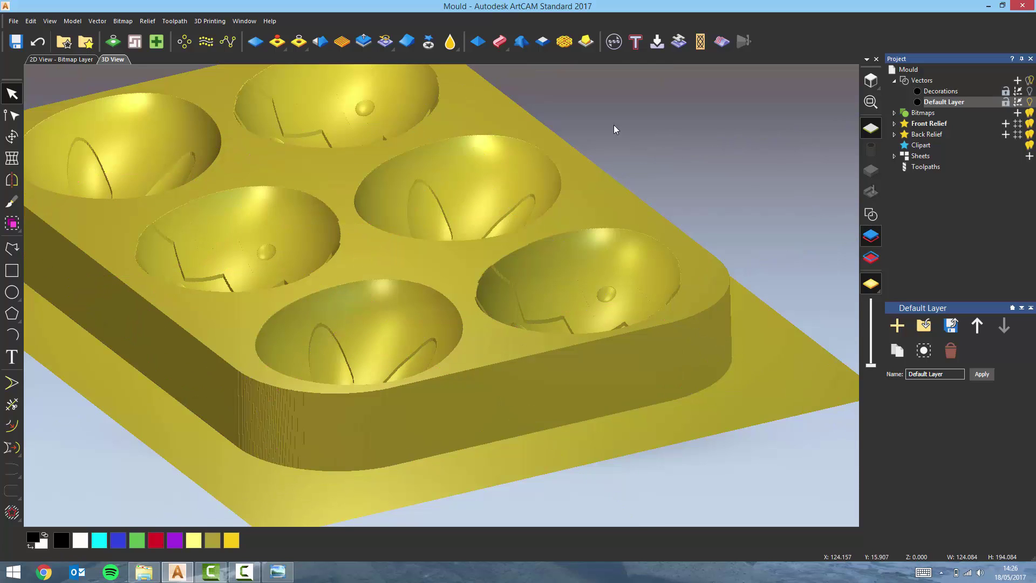
# - Smooth the relief inside the selected egg outlines at 20% strength
pyautogui.click(321, 42)
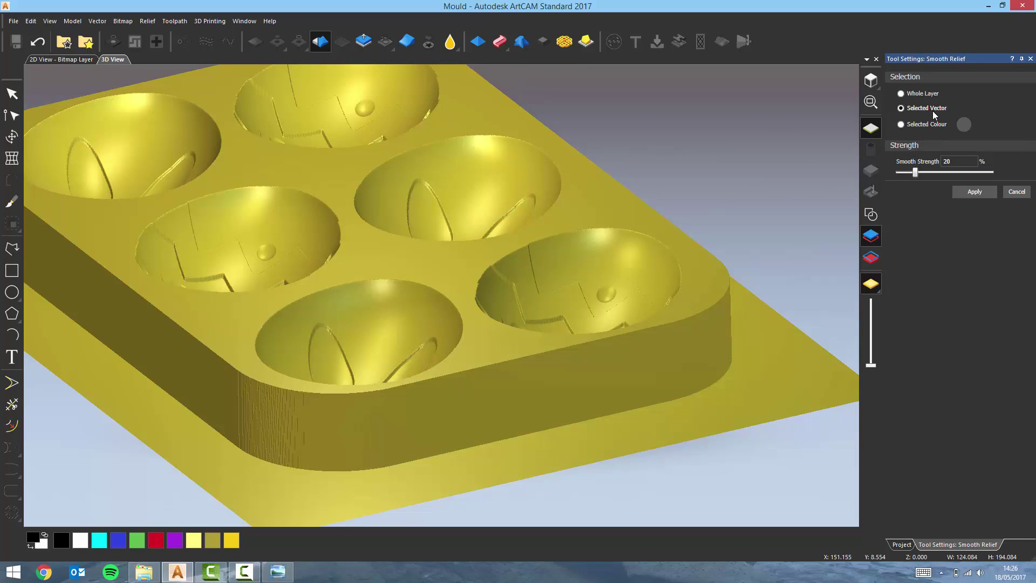
pyautogui.click(946, 162)
pyautogui.click(974, 192)
pyautogui.click(1023, 195)
# - Add a 5-degree draft to the tray relief by adding material
pyautogui.moveTo(830, 268); pyautogui.dragTo(509, 287)
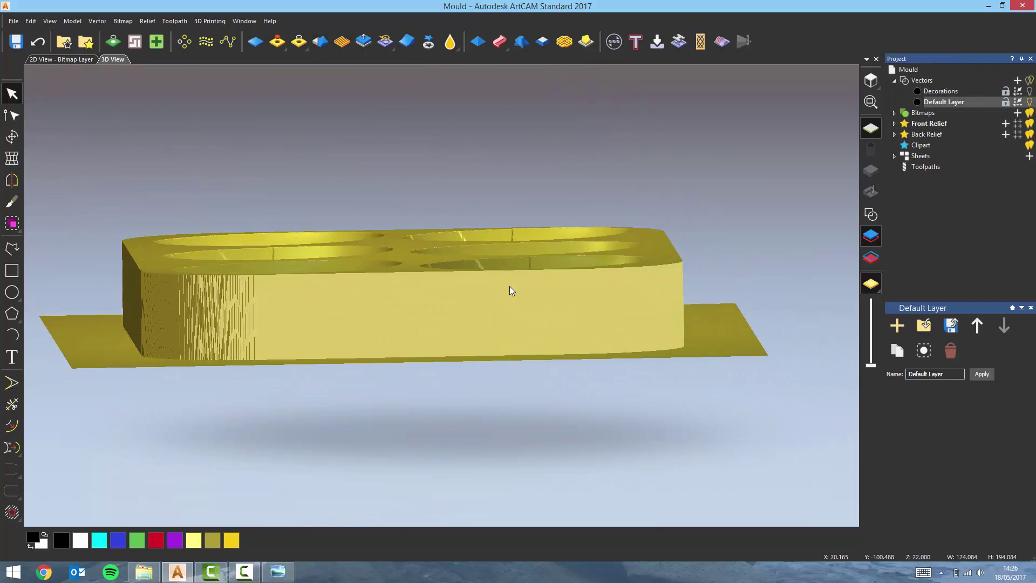
pyautogui.click(543, 42)
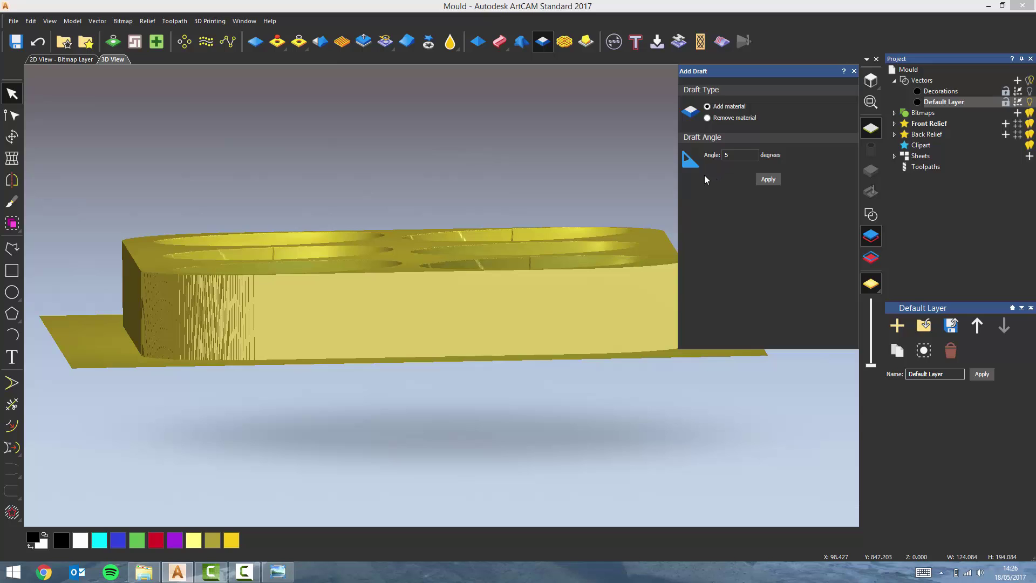
pyautogui.click(745, 157)
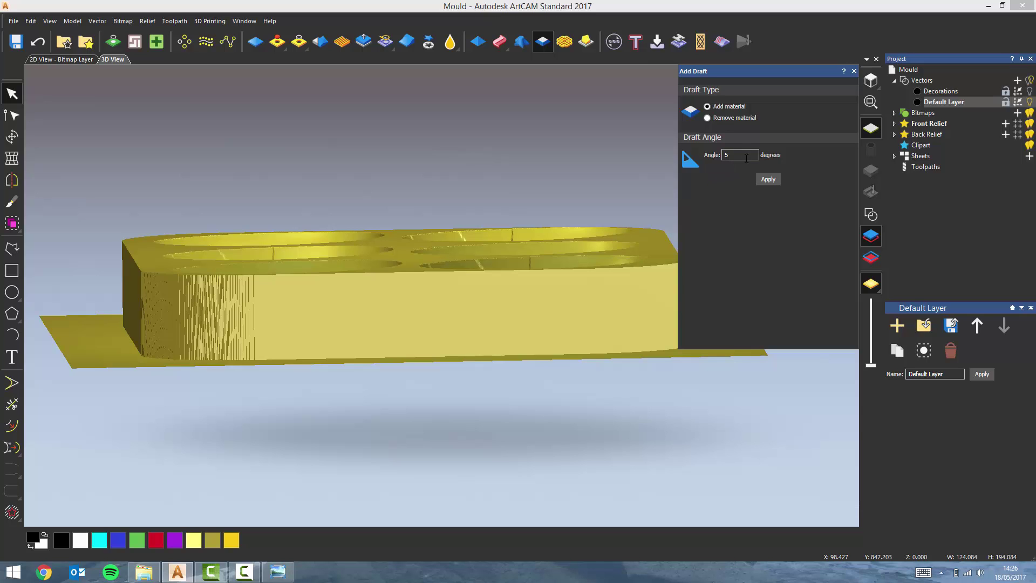
pyautogui.click(768, 179)
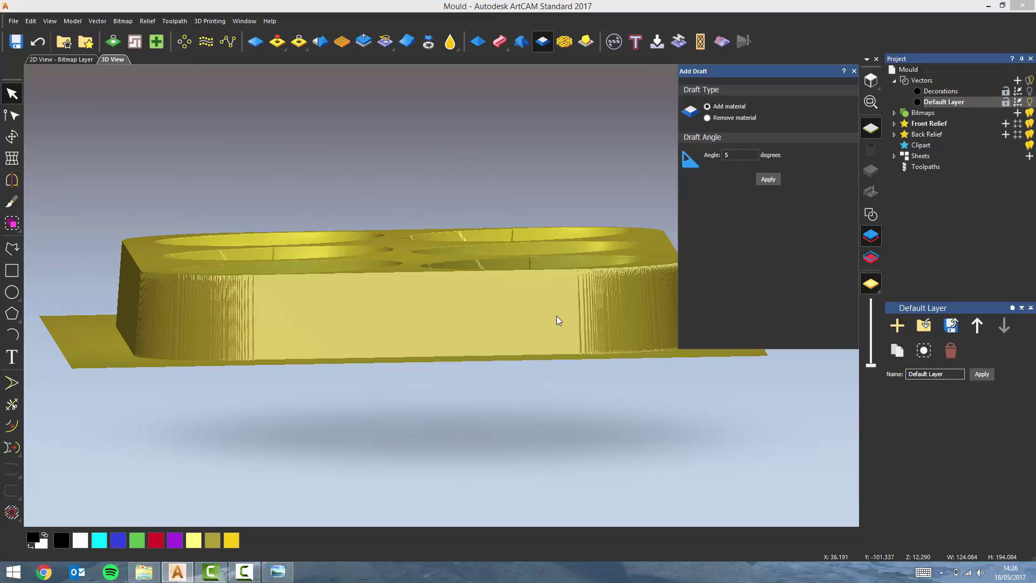
pyautogui.moveTo(556, 316); pyautogui.dragTo(502, 335)
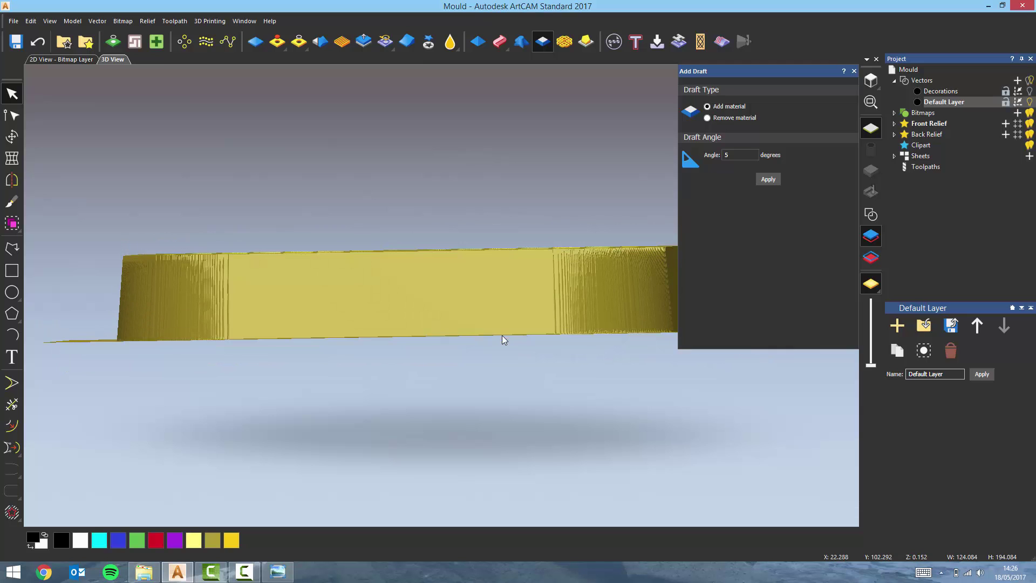
pyautogui.click(853, 70)
# - Invert the whole mould relief and view the inverted eggs
pyautogui.moveTo(318, 337); pyautogui.dragTo(431, 398)
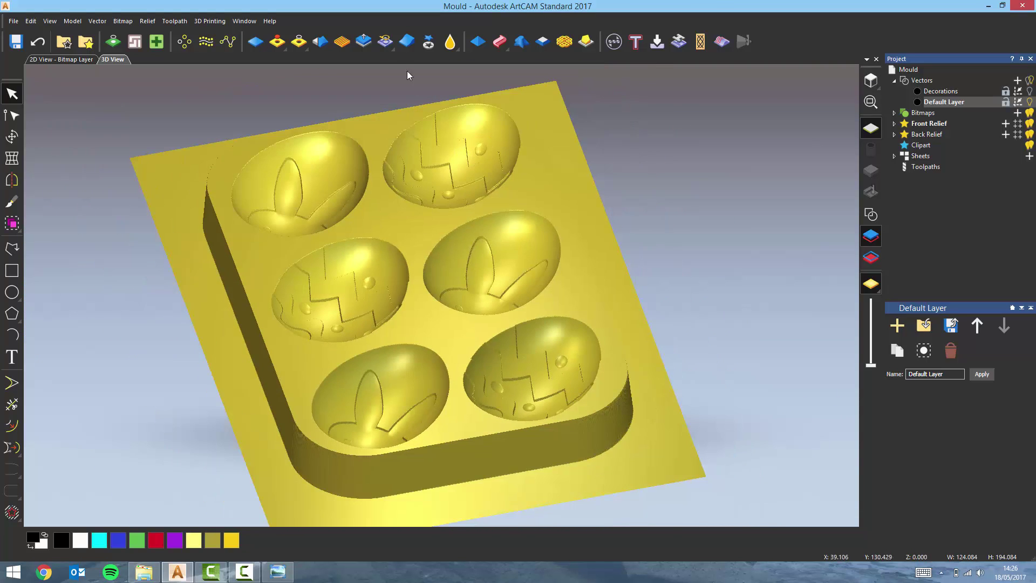
pyautogui.click(387, 46)
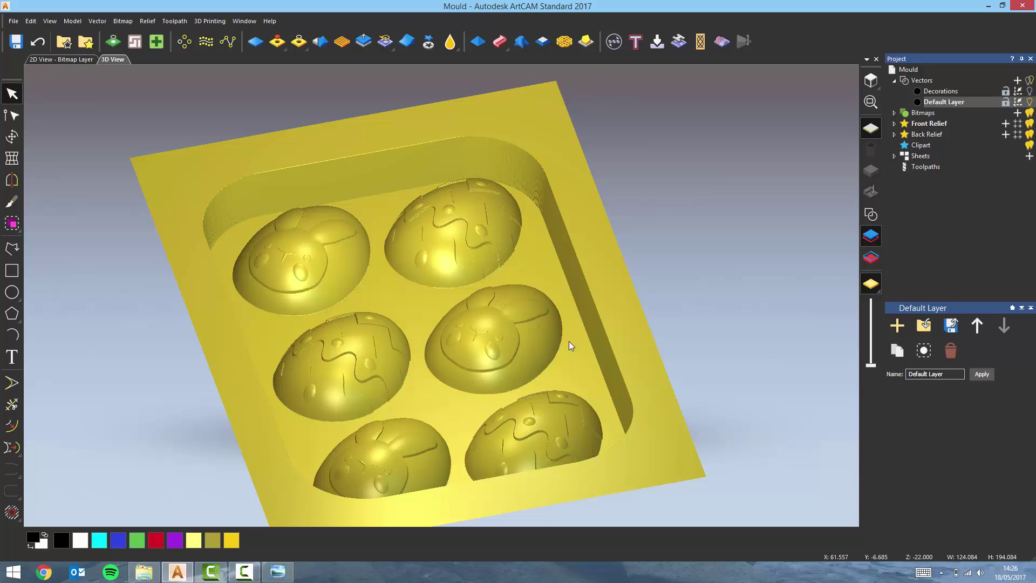
pyautogui.moveTo(626, 308); pyautogui.dragTo(618, 335)
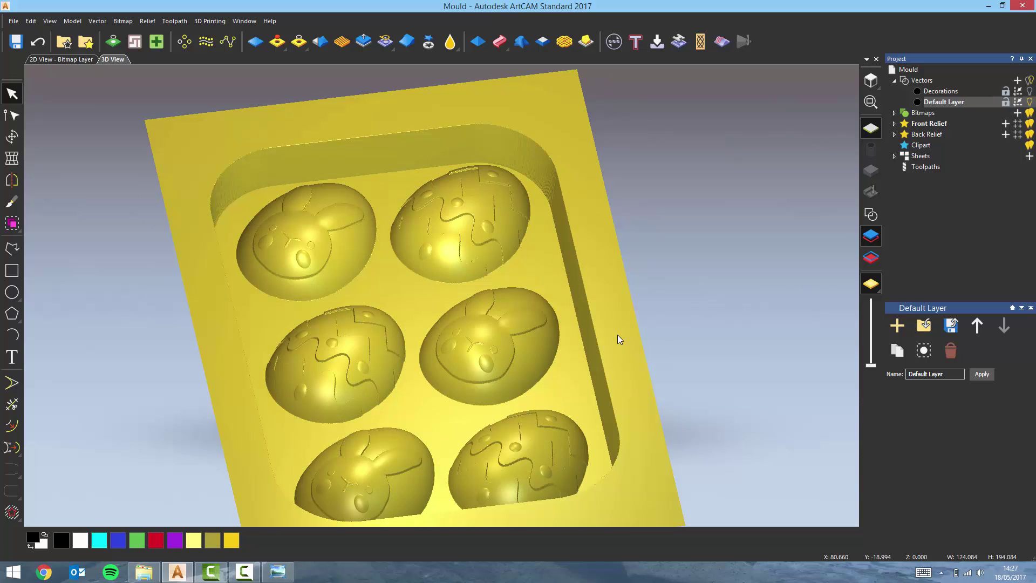
# - Show the vectors, select the rounded tray outline and offset it 3 mm outwards with radiused corners, replacing the original vector
pyautogui.click(871, 215)
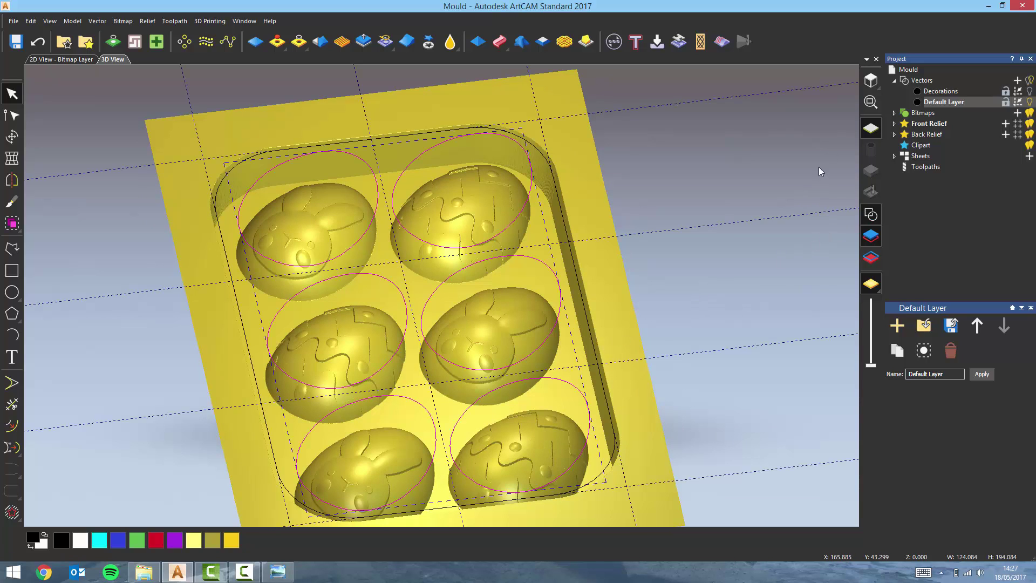
pyautogui.click(873, 86)
pyautogui.scroll(6, 572, 286)
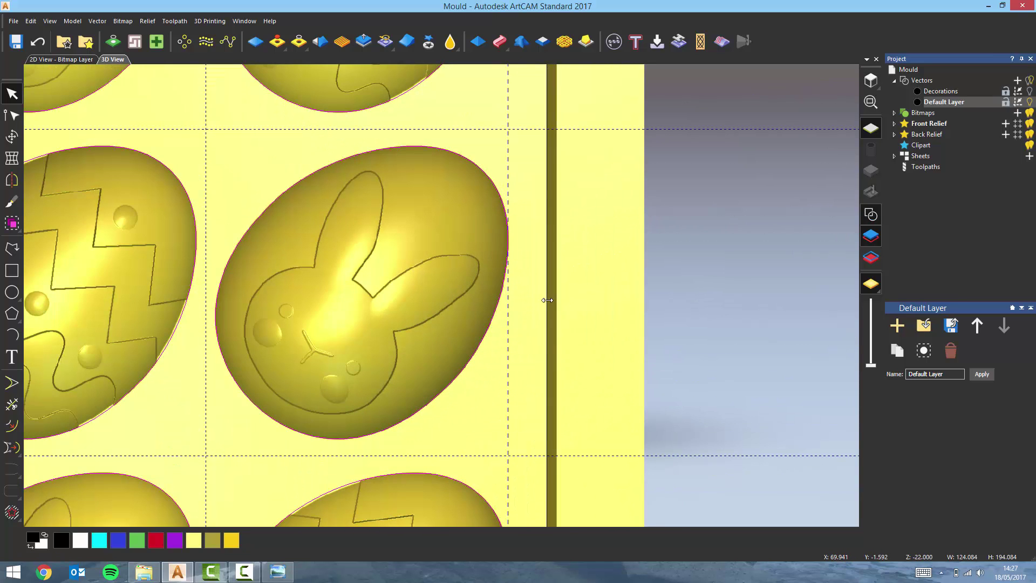
pyautogui.click(547, 300)
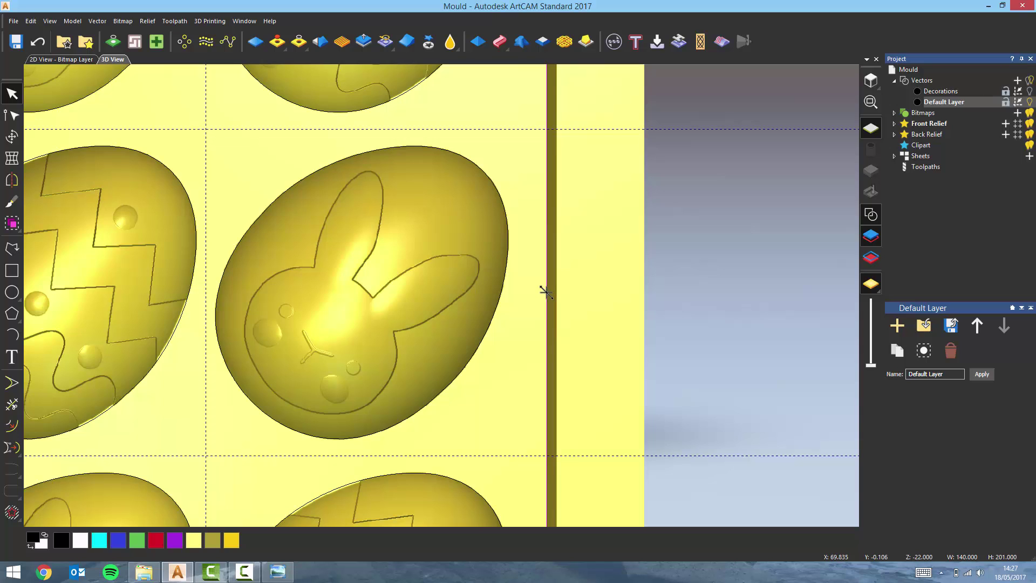
pyautogui.press('o')
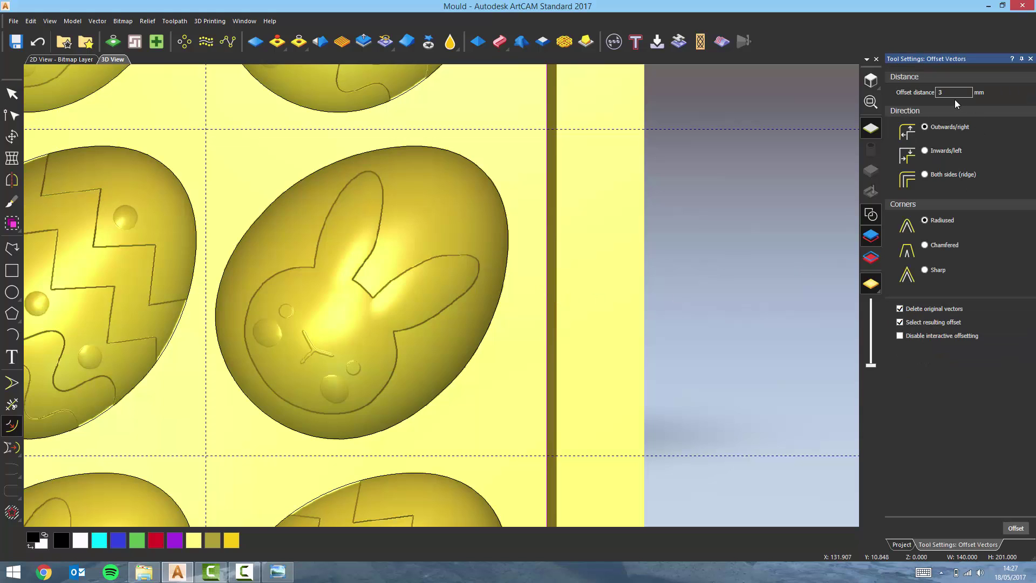
pyautogui.click(1016, 528)
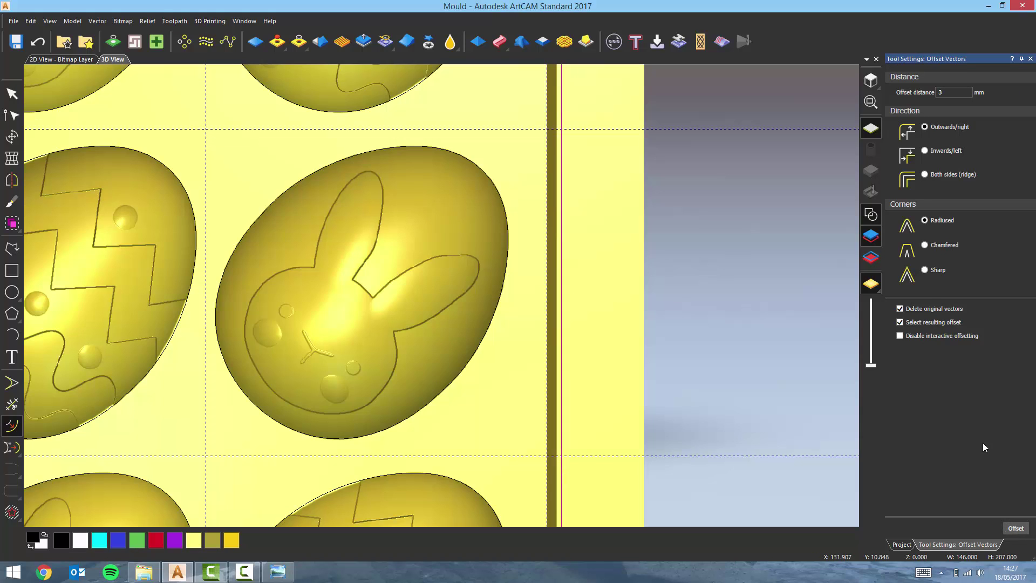
pyautogui.click(1030, 59)
pyautogui.moveTo(549, 348); pyautogui.dragTo(576, 279)
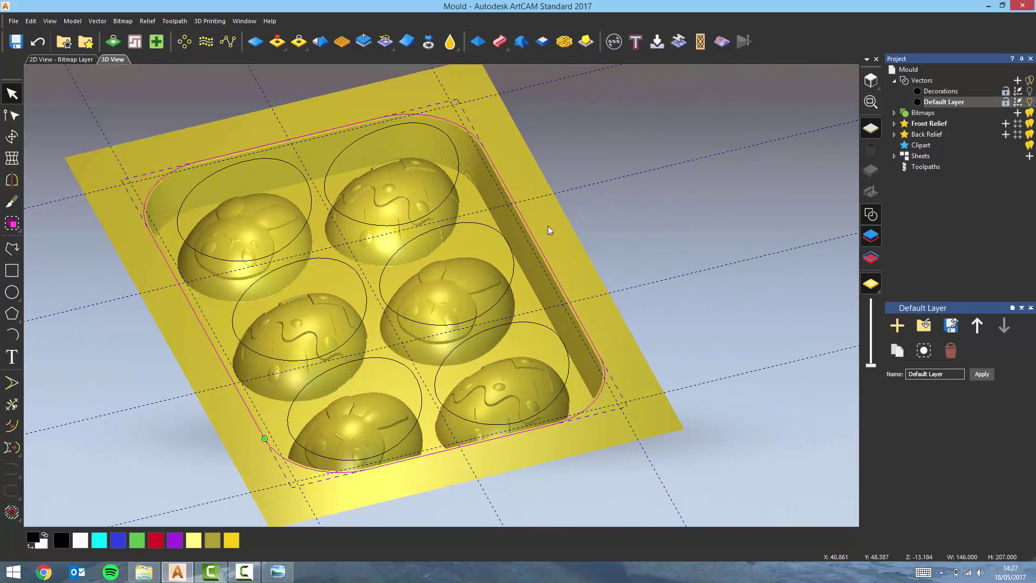
# - Set up a Machine Relief toolpath inside the selected tray vector with the Ball Nose 1.5 mm as the finishing tool
pyautogui.click(926, 166)
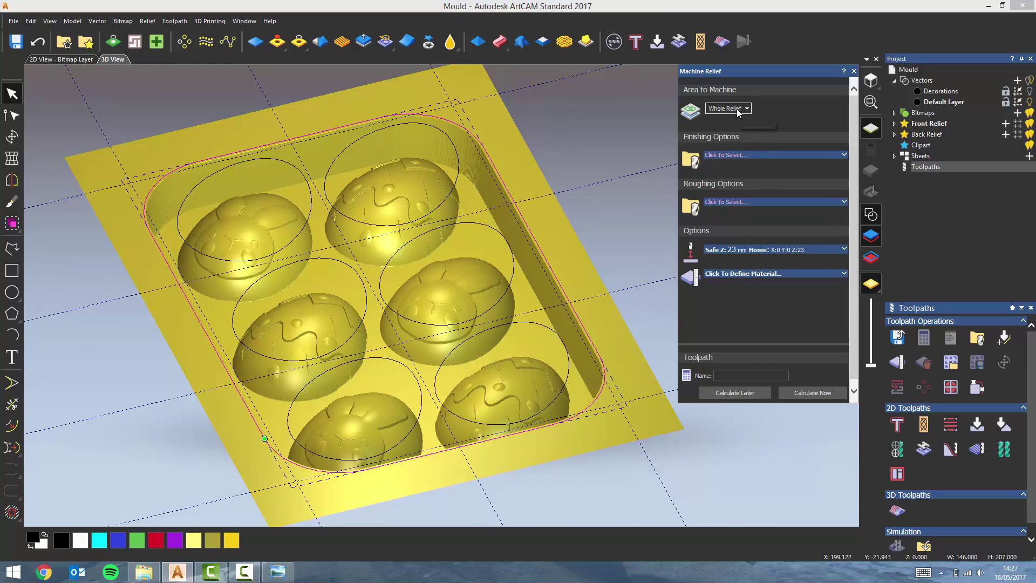
pyautogui.click(738, 109)
pyautogui.click(718, 126)
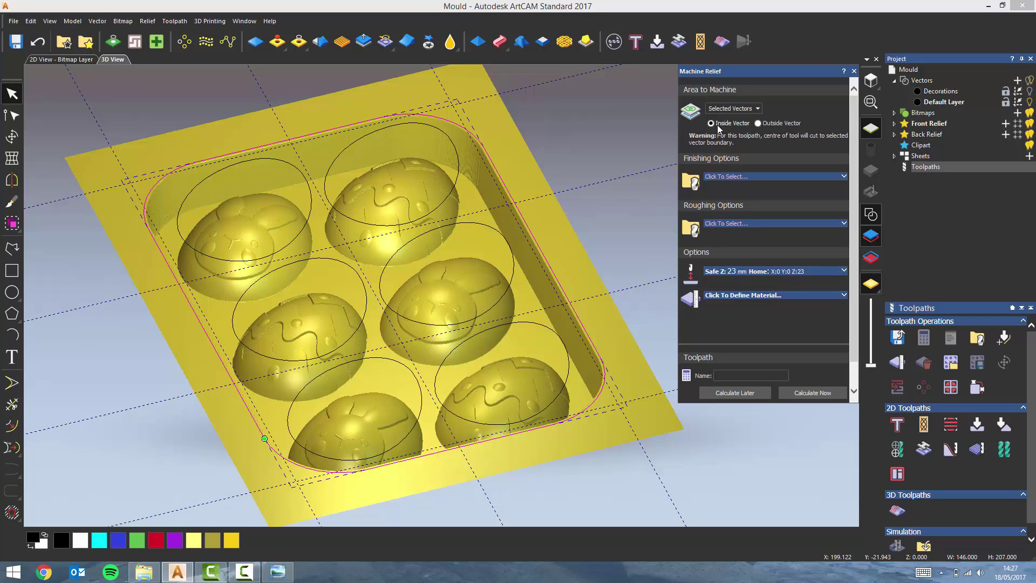
pyautogui.click(746, 178)
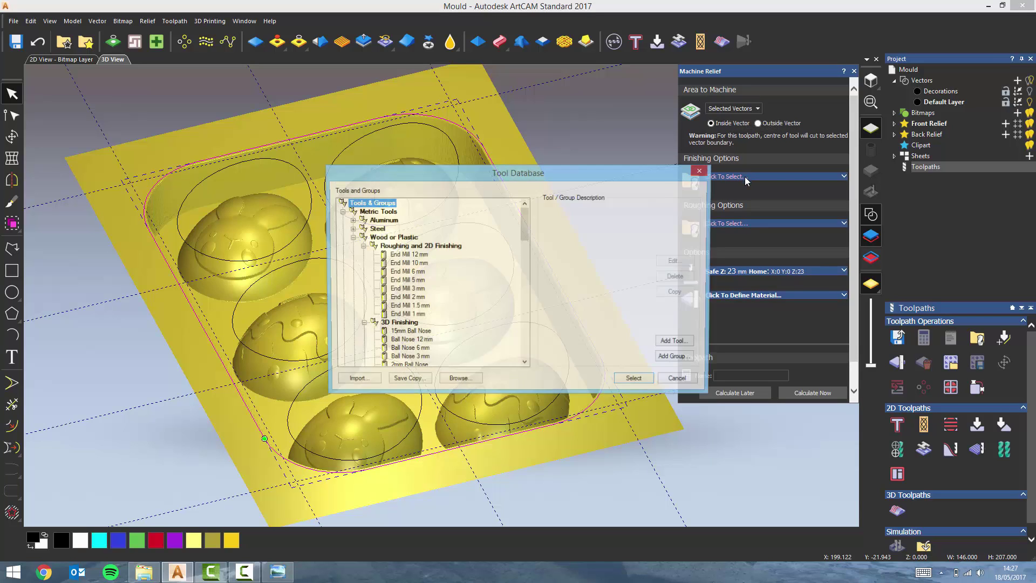
pyautogui.scroll(-4, 523, 366)
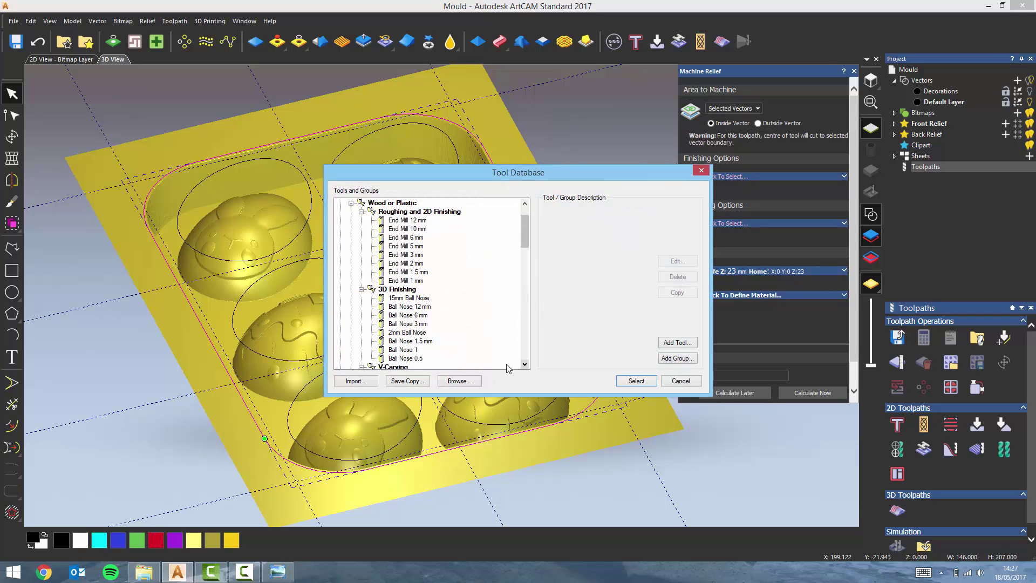
pyautogui.click(434, 341)
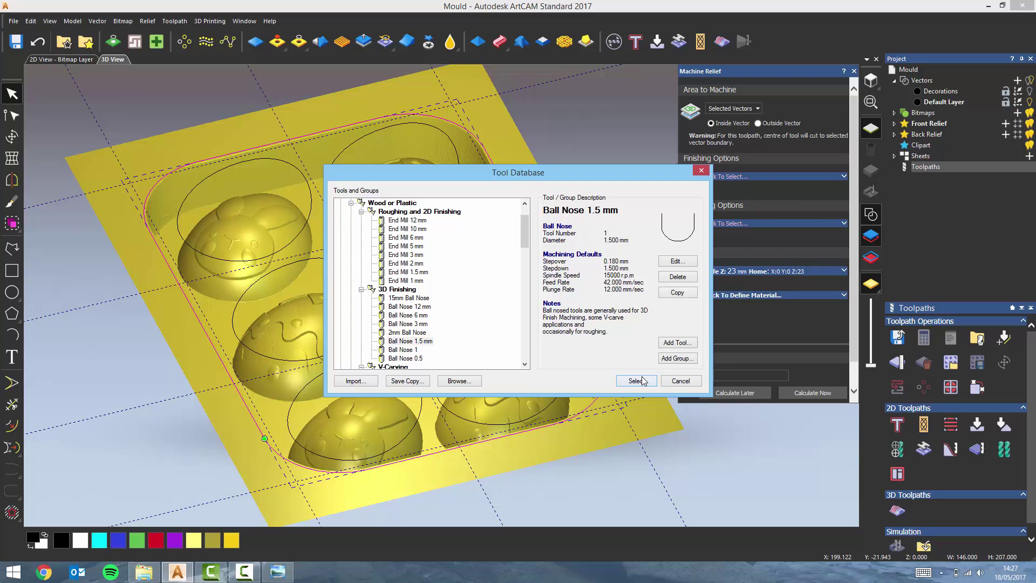
pyautogui.click(615, 381)
# - Choose the wood or plastic End Mill 6 mm as the roughing tool for the Machine Relief toolpath
pyautogui.click(814, 305)
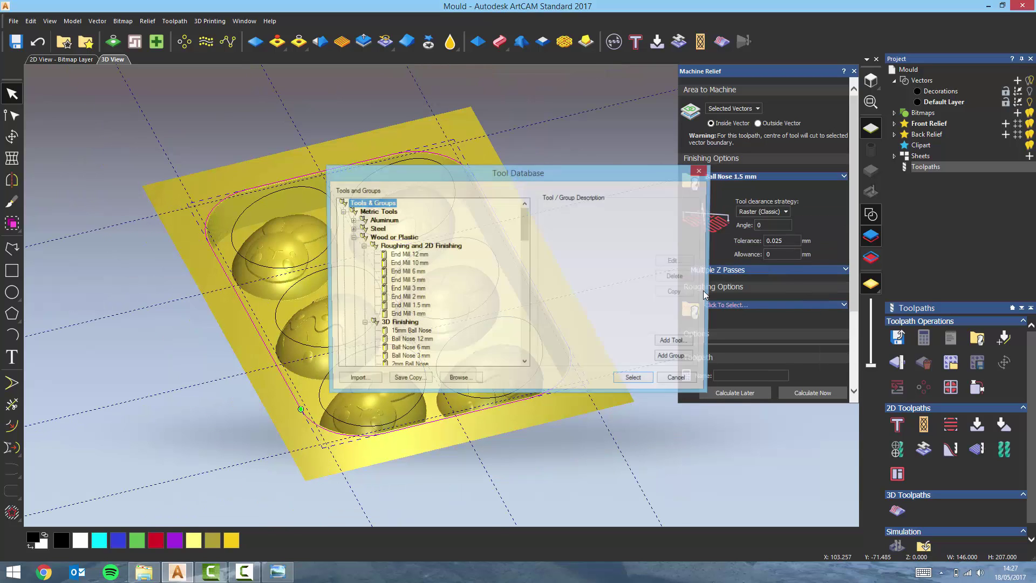
pyautogui.click(411, 274)
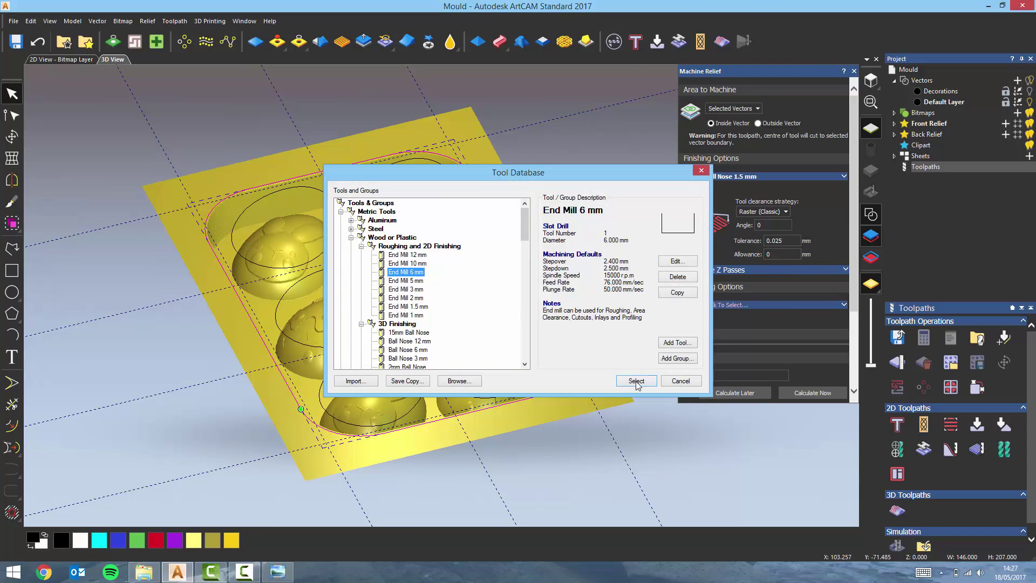
pyautogui.click(636, 381)
pyautogui.scroll(-5, 854, 230)
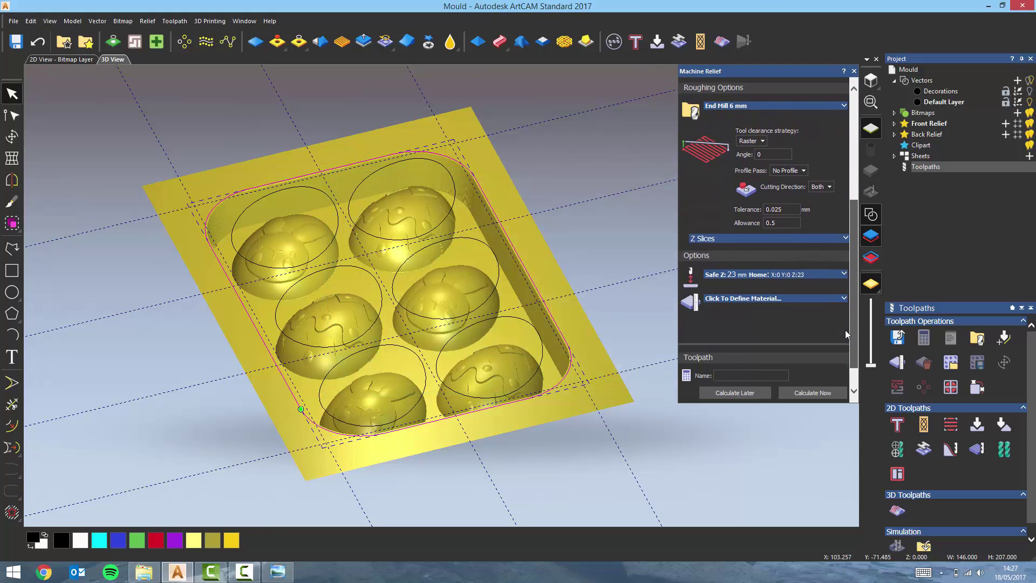
# - Define the material block as 22 mm thick with zero offsets, and calculate the Machine Relief toolpaths
pyautogui.click(842, 295)
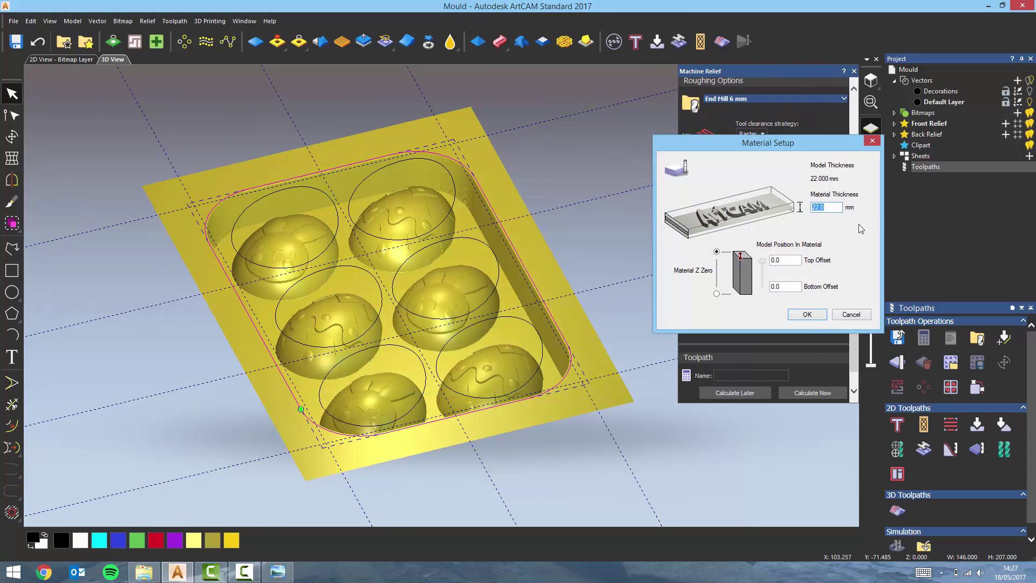
pyautogui.click(806, 316)
pyautogui.moveTo(446, 350); pyautogui.dragTo(429, 312)
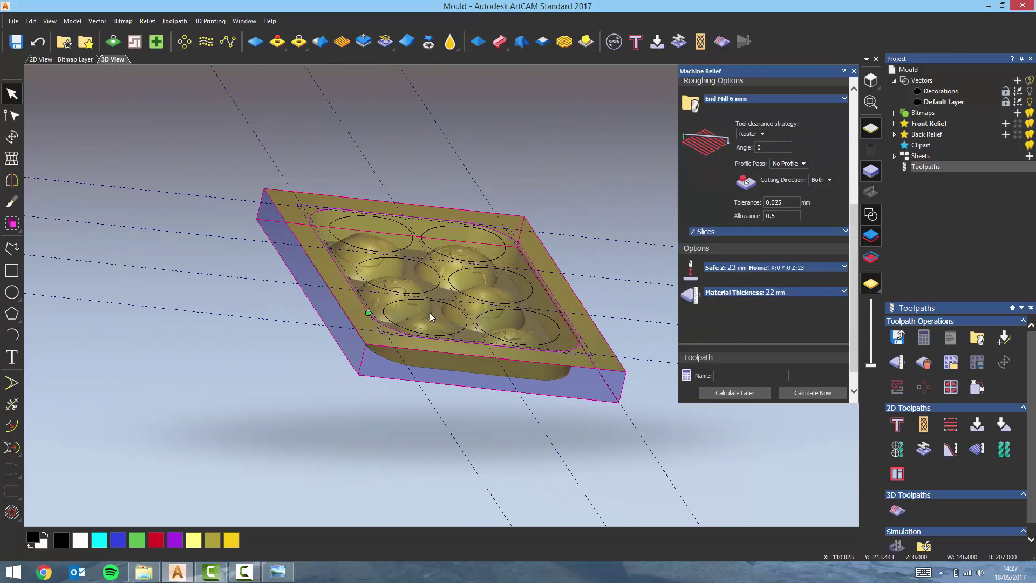
pyautogui.click(813, 392)
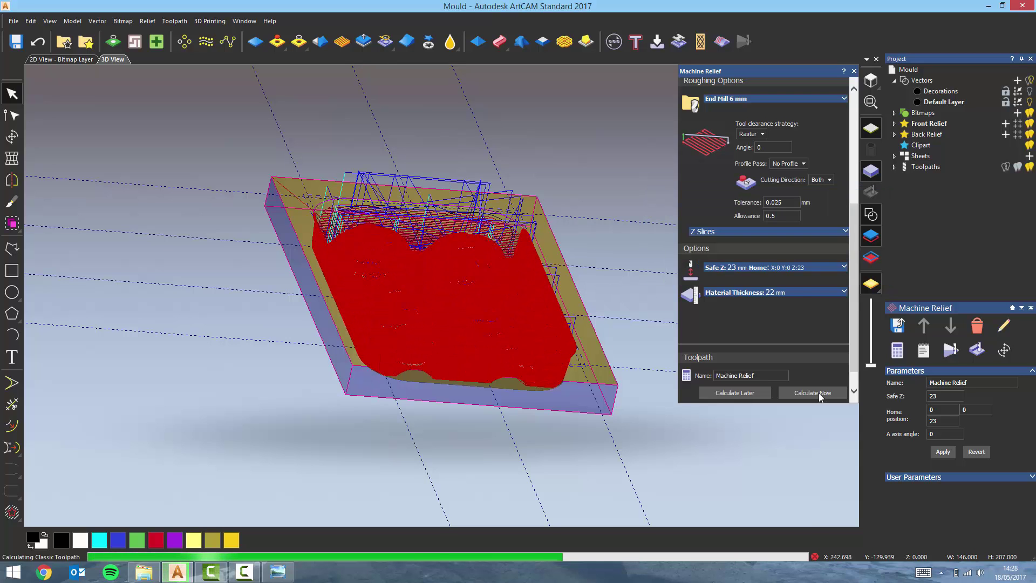
pyautogui.click(854, 71)
pyautogui.moveTo(469, 262); pyautogui.dragTo(518, 426)
# - Simulate all toolpaths on the whole model at high detail, with the block from 0 to -22 mm
pyautogui.click(905, 167)
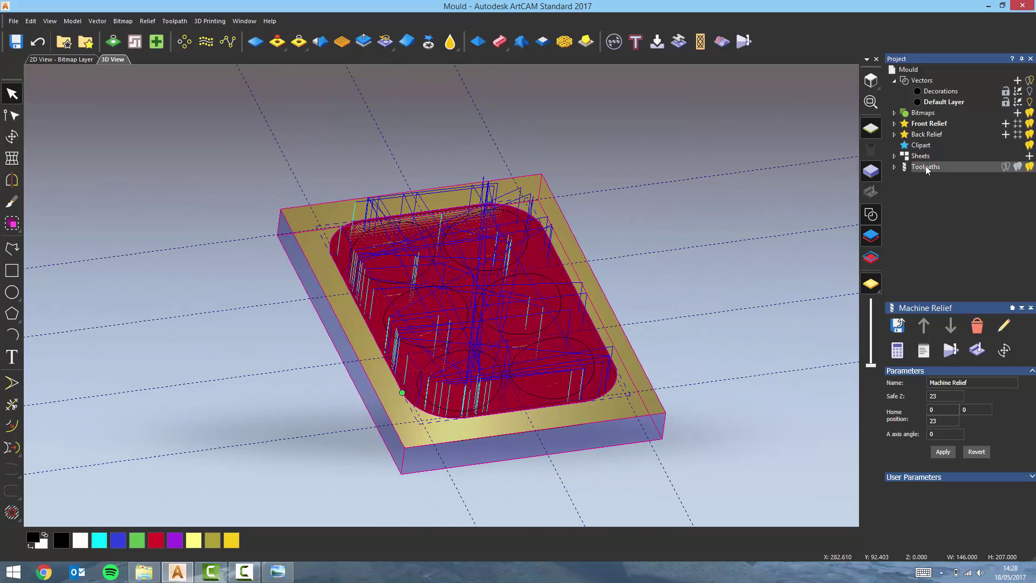
pyautogui.rightClick(908, 169)
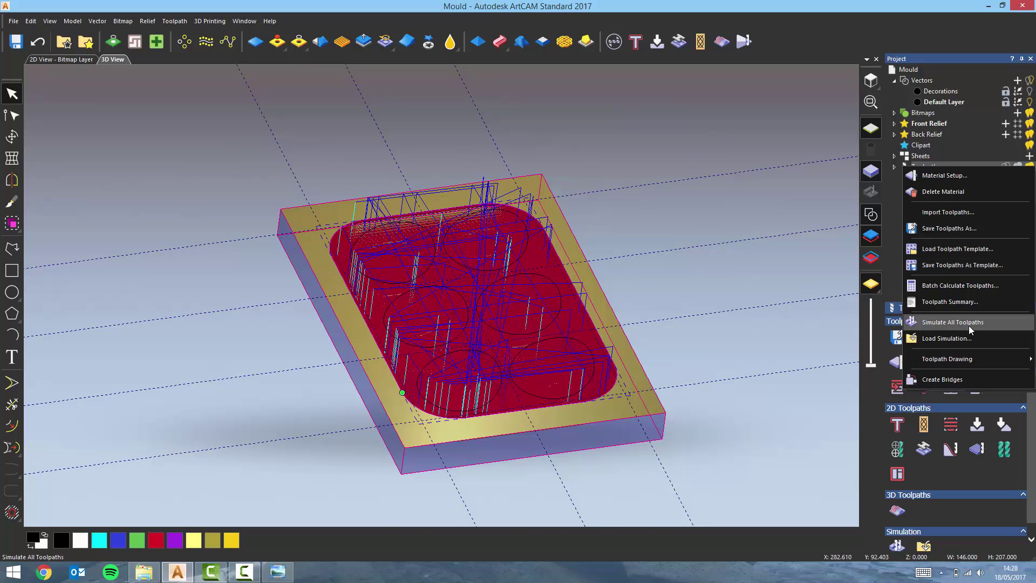
pyautogui.click(953, 322)
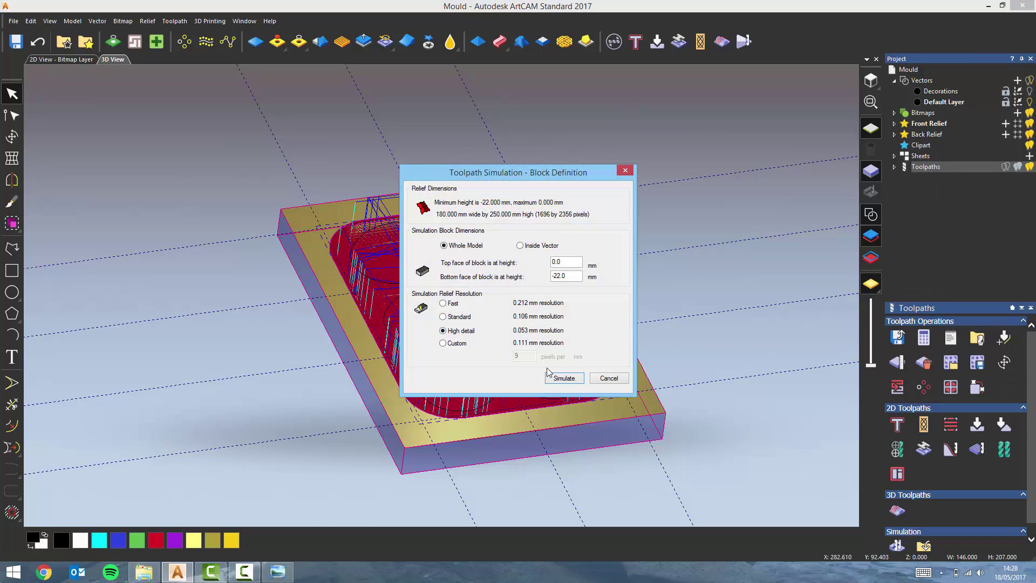
pyautogui.click(565, 379)
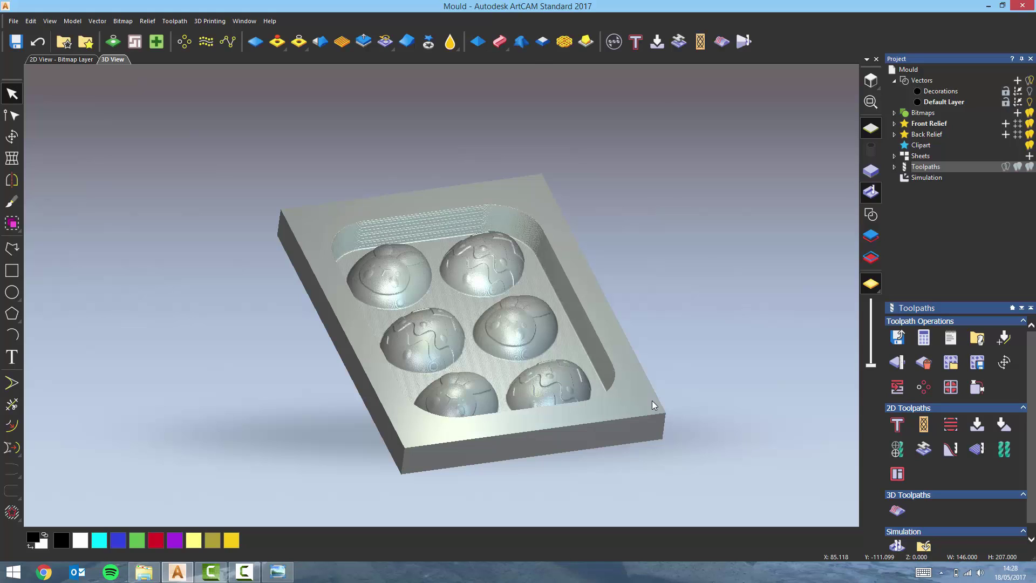
# - Render the simulation in the Blue Wax material and inspect the machined mould from different angles
pyautogui.click(927, 178)
pyautogui.click(939, 410)
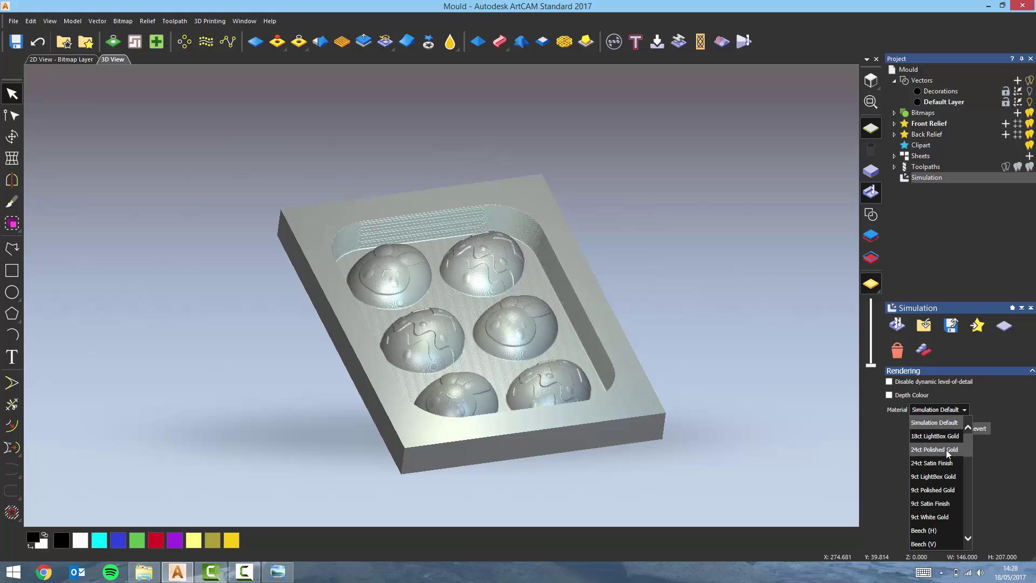
pyautogui.scroll(-2, 947, 467)
pyautogui.click(938, 491)
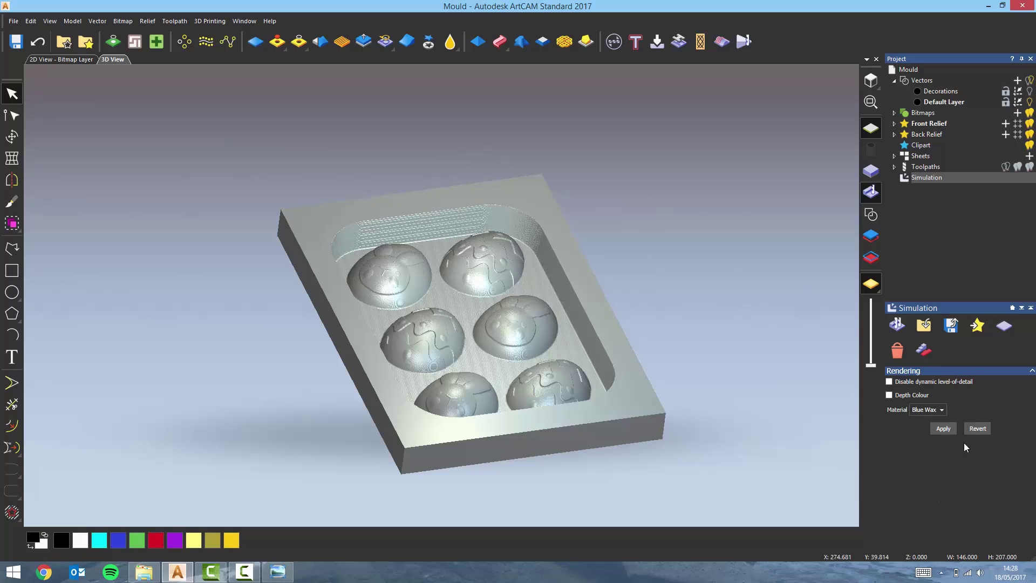
pyautogui.click(944, 428)
pyautogui.moveTo(482, 430); pyautogui.dragTo(620, 430)
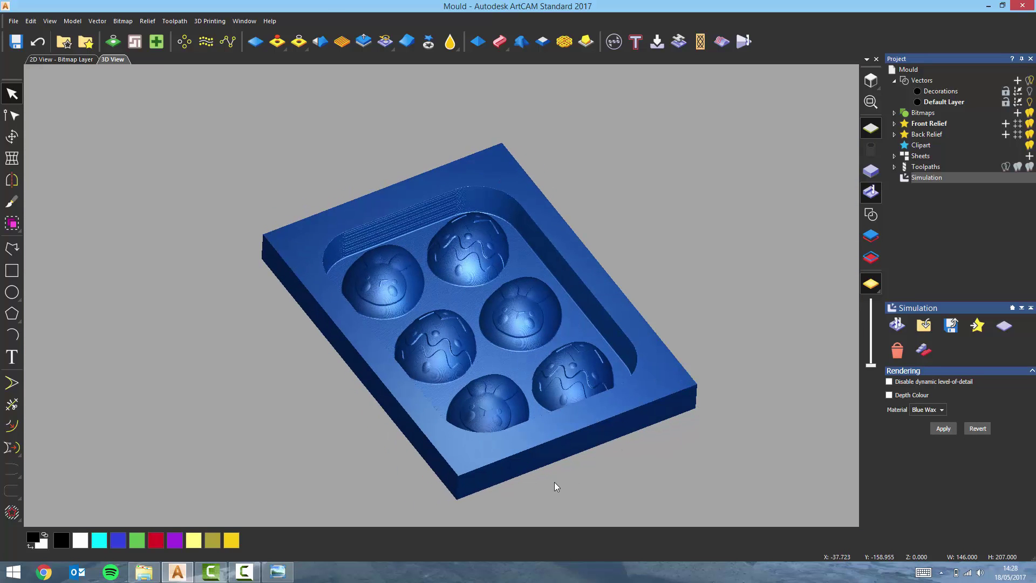
pyautogui.moveTo(547, 481); pyautogui.dragTo(502, 421)
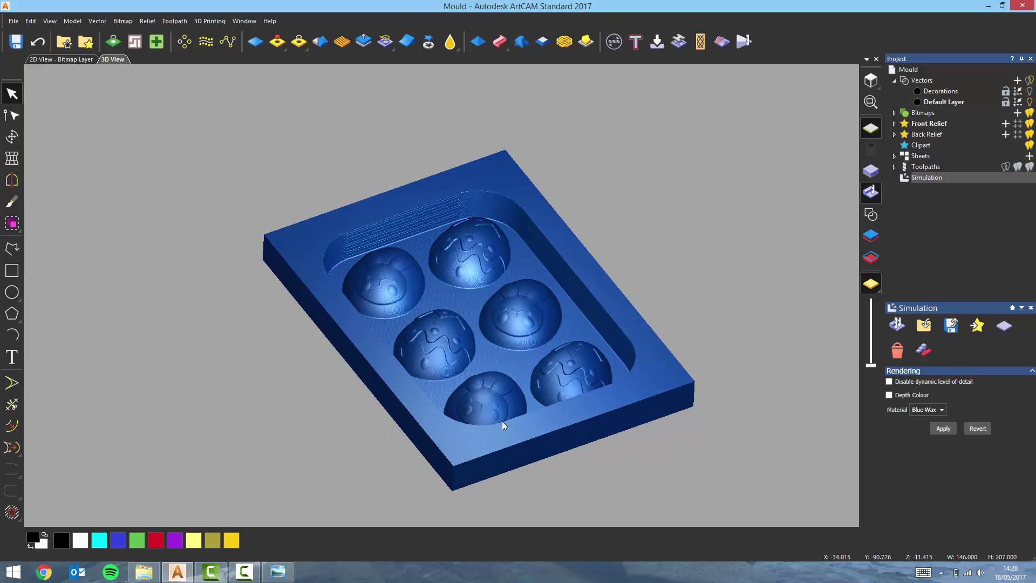
# - Save both toolpaths to the desktop as separate G-Code (mm) files named Easter Mould, with toolpath details appended to the file names
pyautogui.rightClick(927, 168)
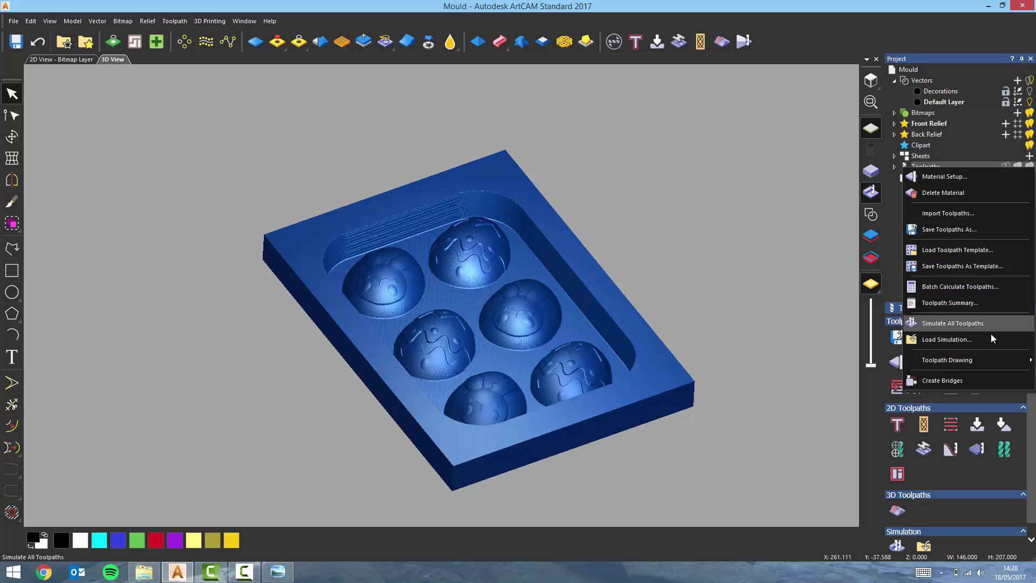
pyautogui.click(970, 233)
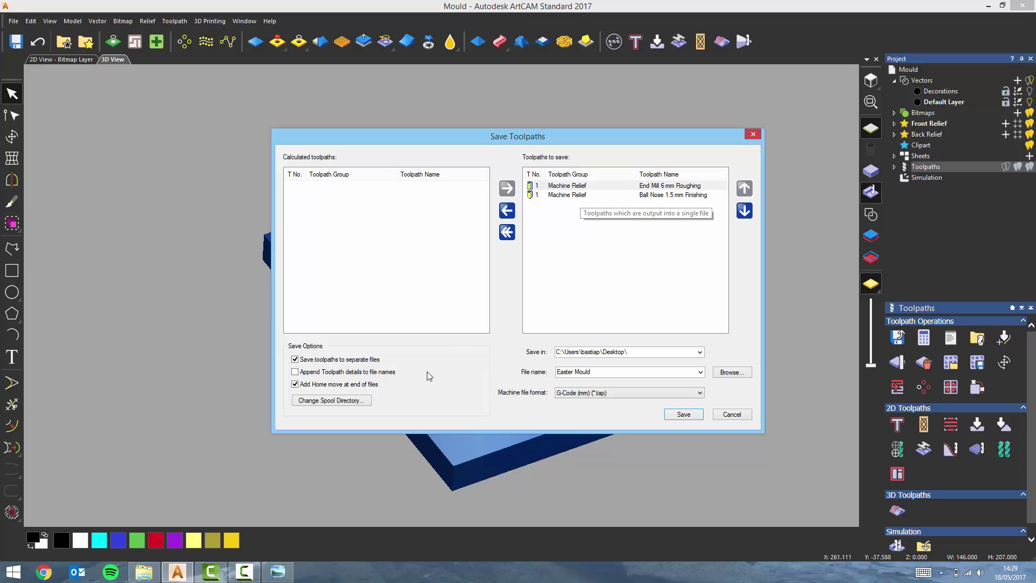
pyautogui.click(327, 376)
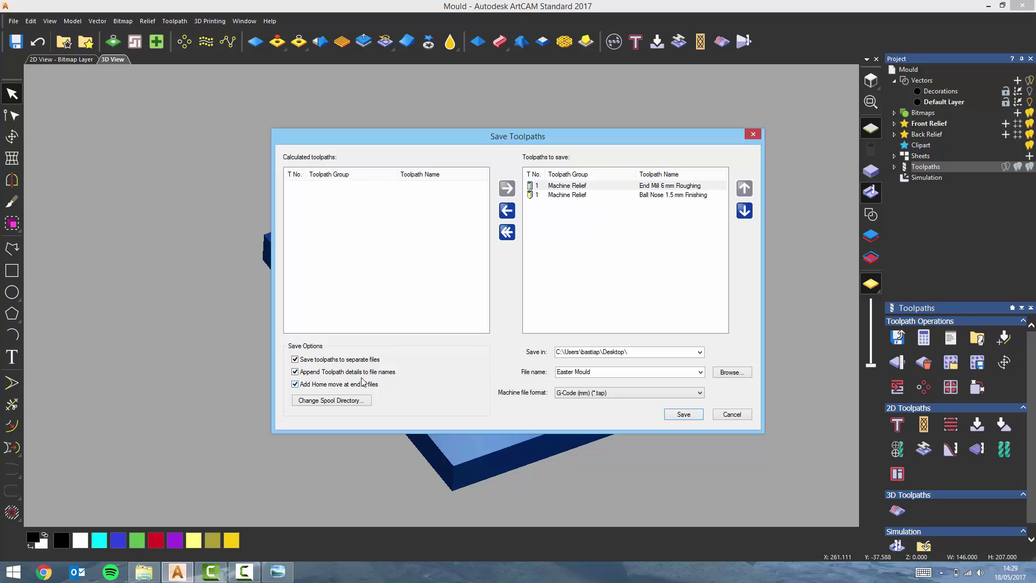
pyautogui.click(678, 417)
# - Go to the desktop and open the two saved Easter Mould toolpath files in Notepad++
pyautogui.rightClick(482, 571)
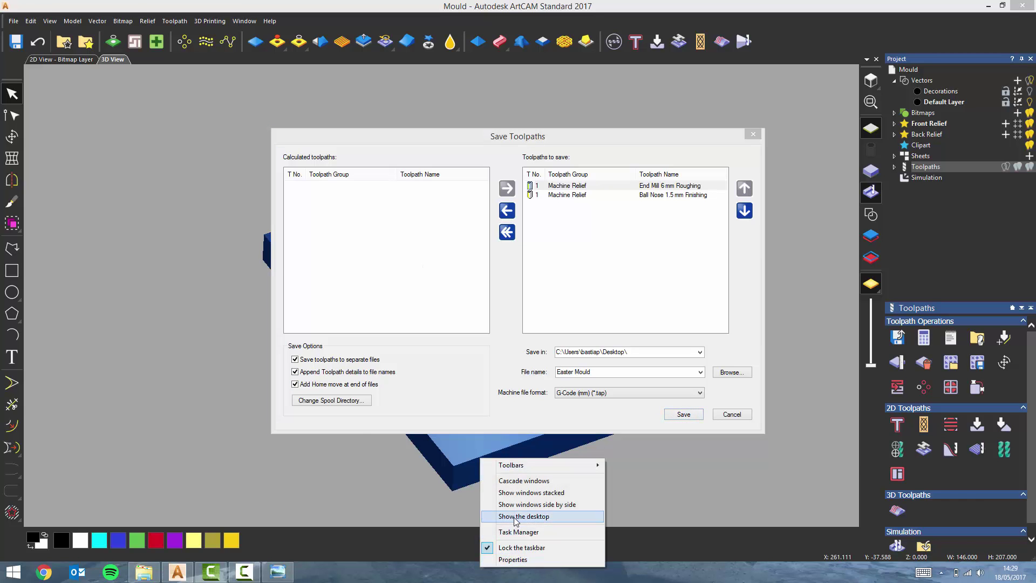
pyautogui.click(539, 516)
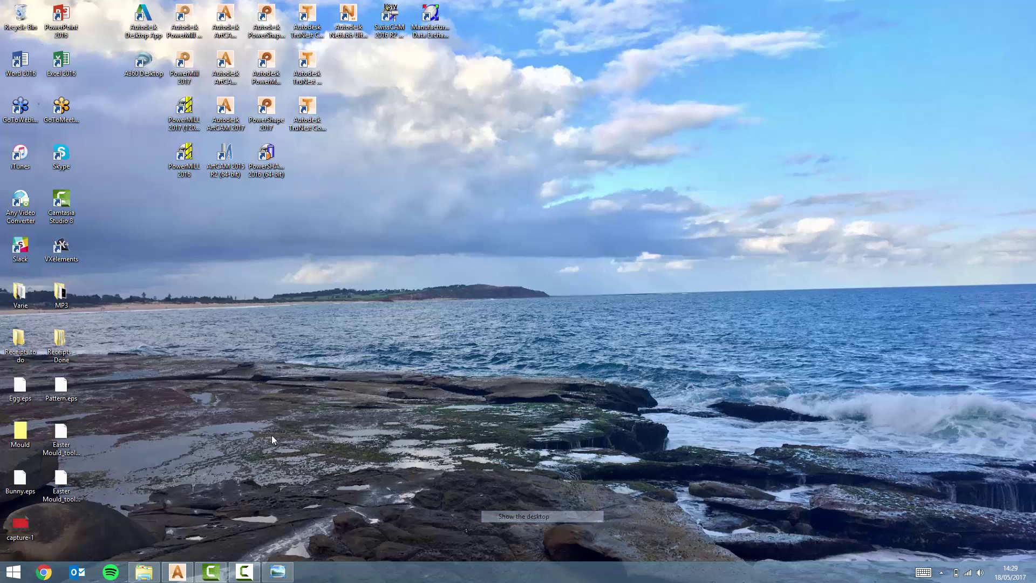
pyautogui.rightClick(63, 443)
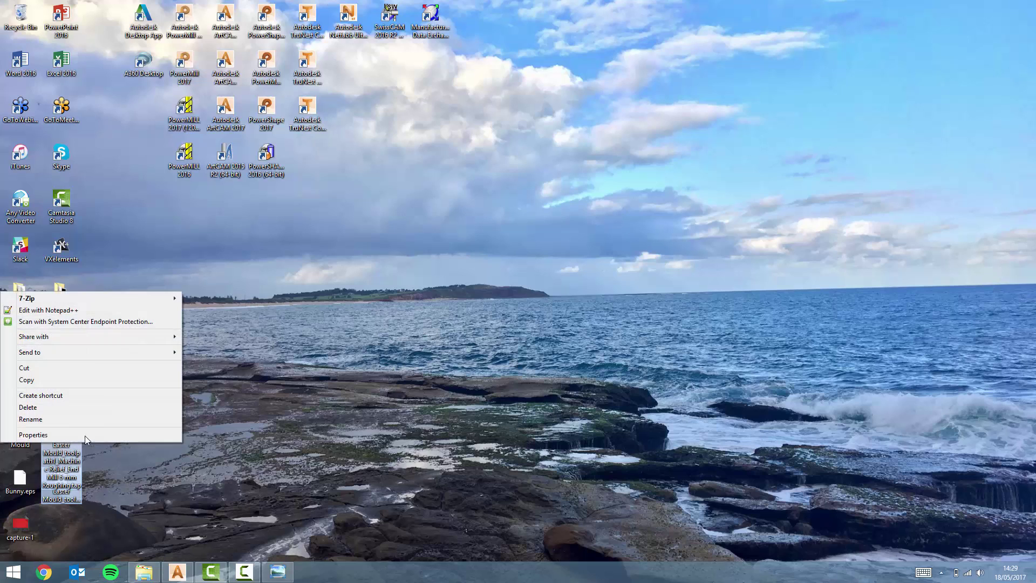
pyautogui.click(84, 310)
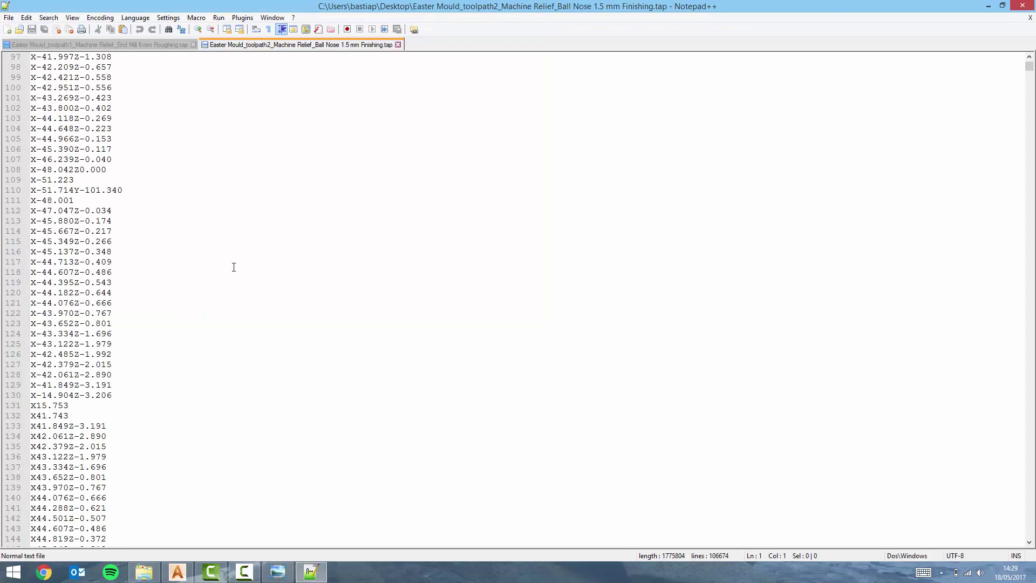
# - Examine the G-code in the End Mill 6 mm roughing file and switch to the rendered mould image in Windows Photo Viewer
pyautogui.click(144, 47)
pyautogui.scroll(-10, 208, 250)
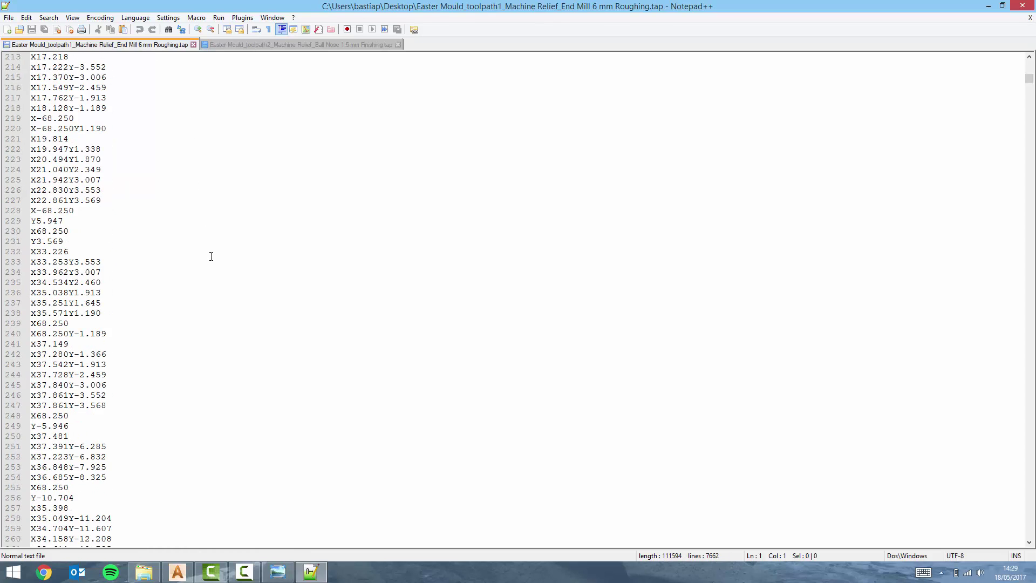
pyautogui.scroll(-17, 210, 257)
pyautogui.scroll(-1, 192, 250)
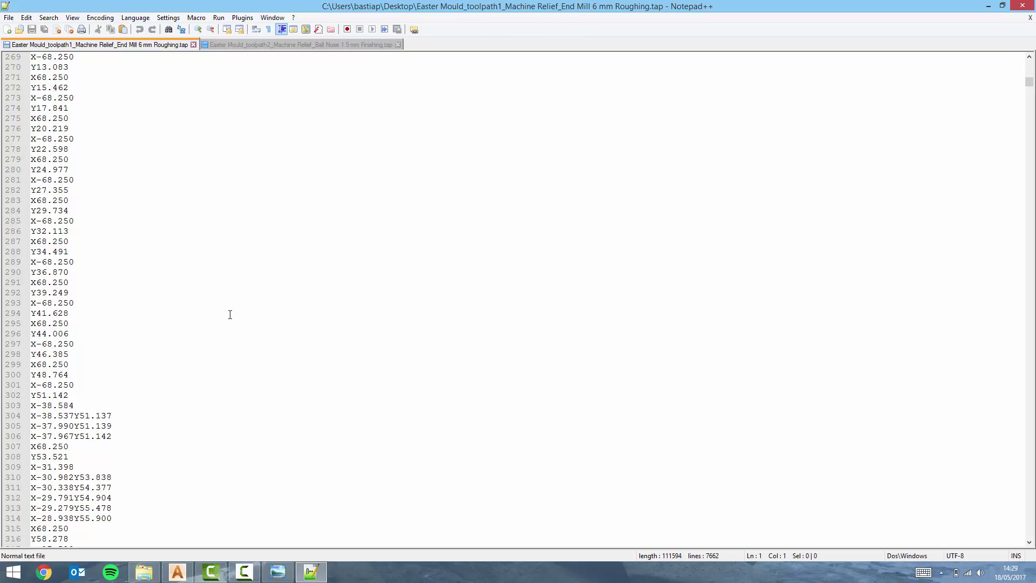
pyautogui.click(277, 572)
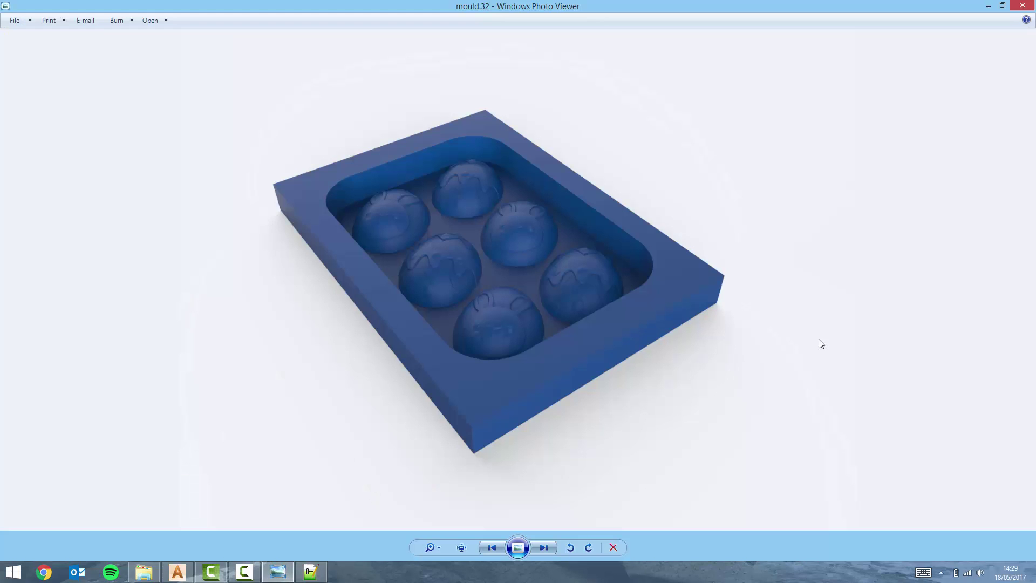